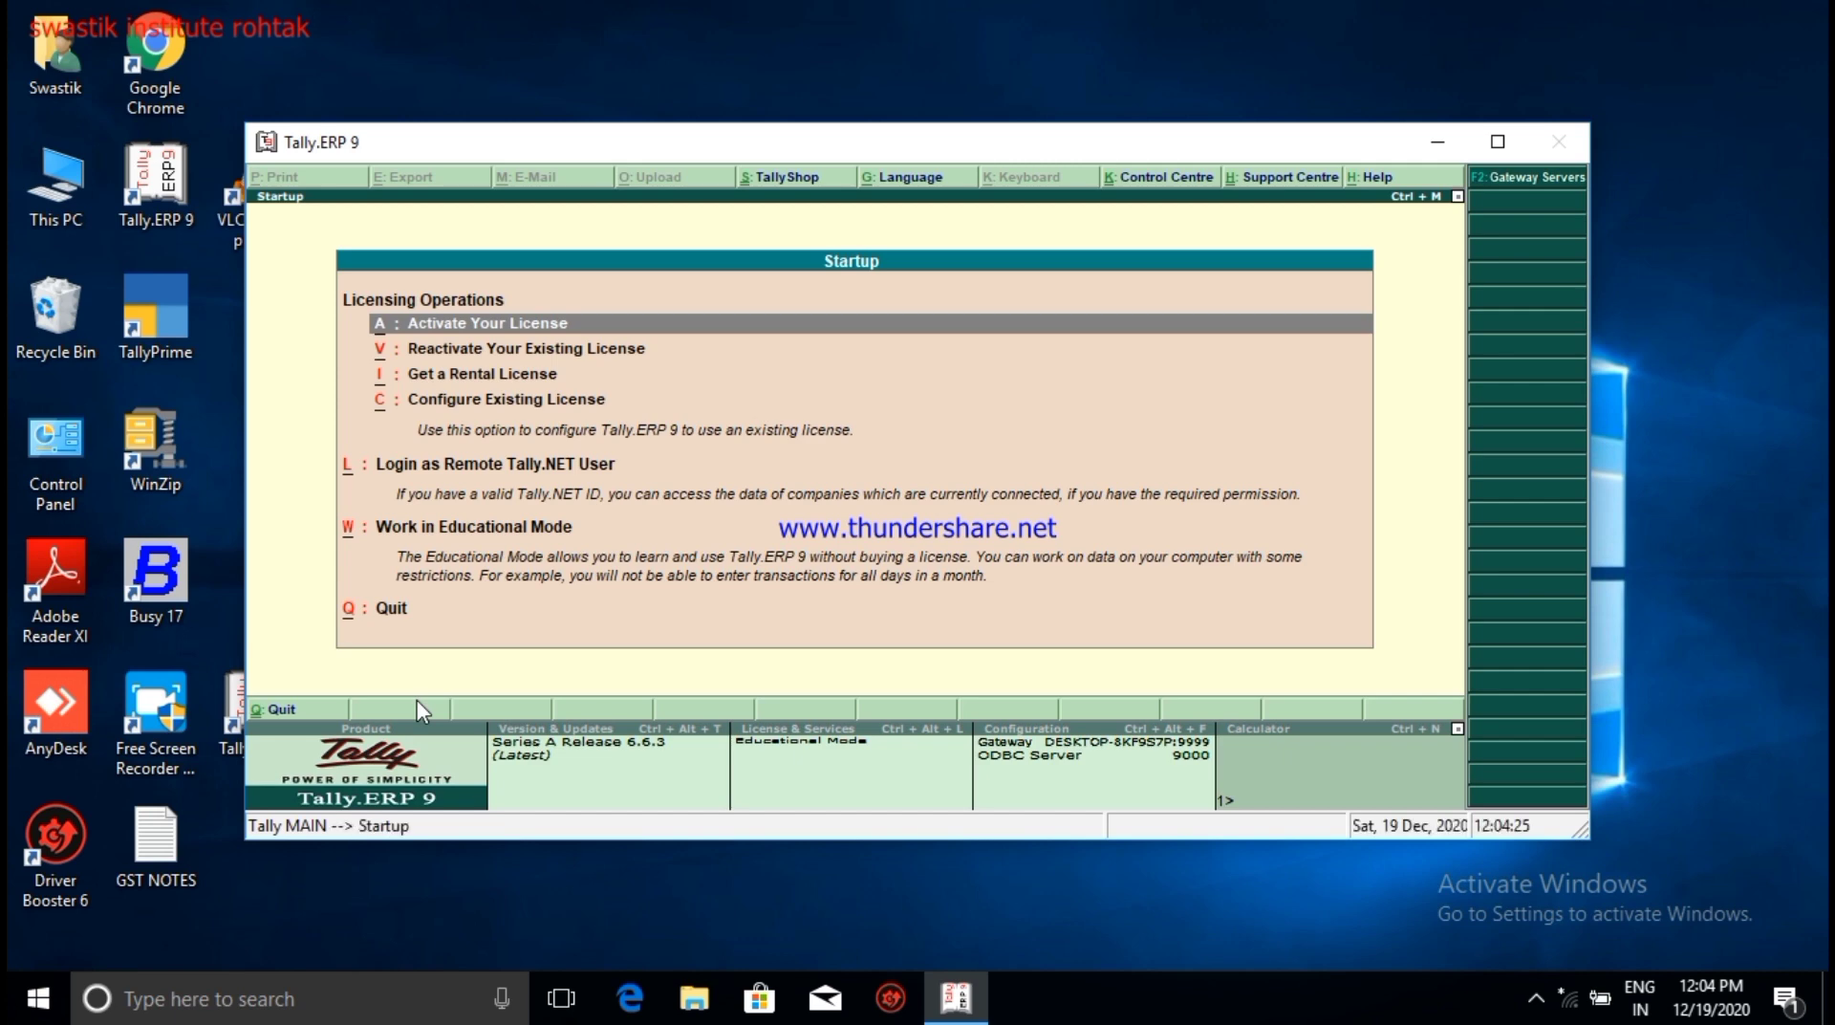
Step: Enter Educational Mode in a maximized window, declining the TallyHelp fix, and open the form for creating a new company
click(1497, 142)
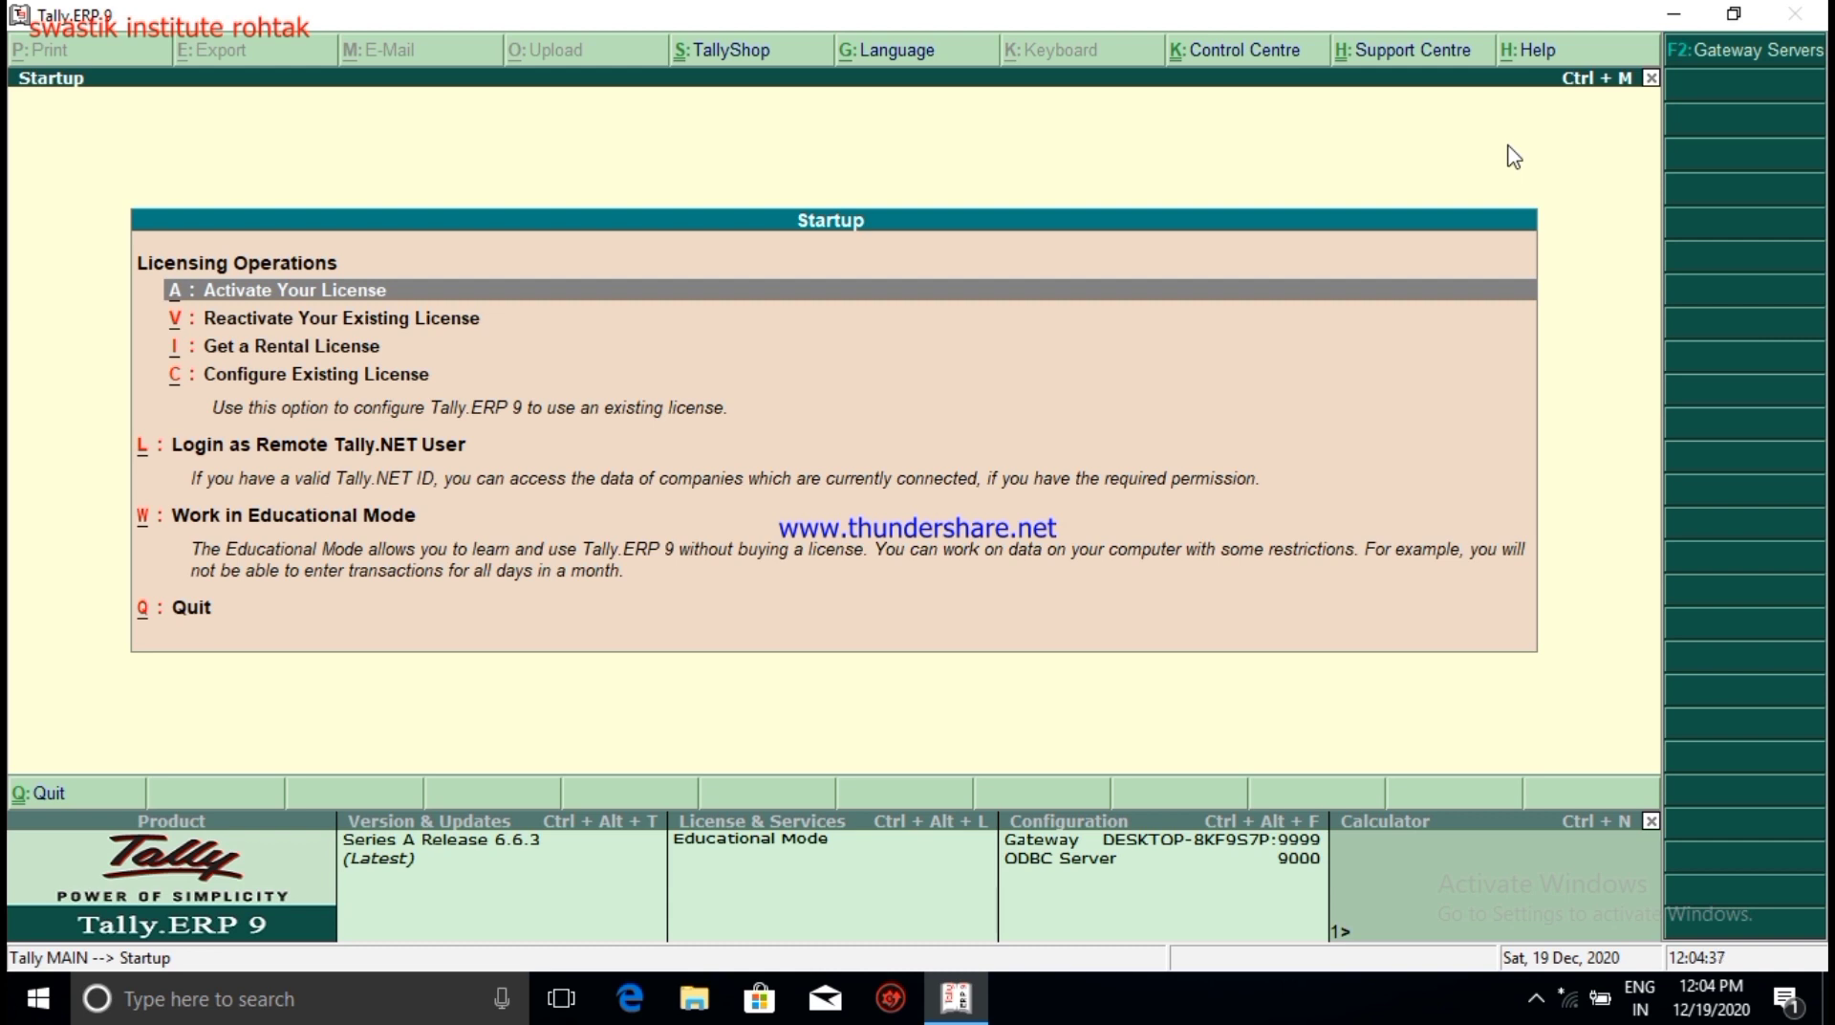
key(w)
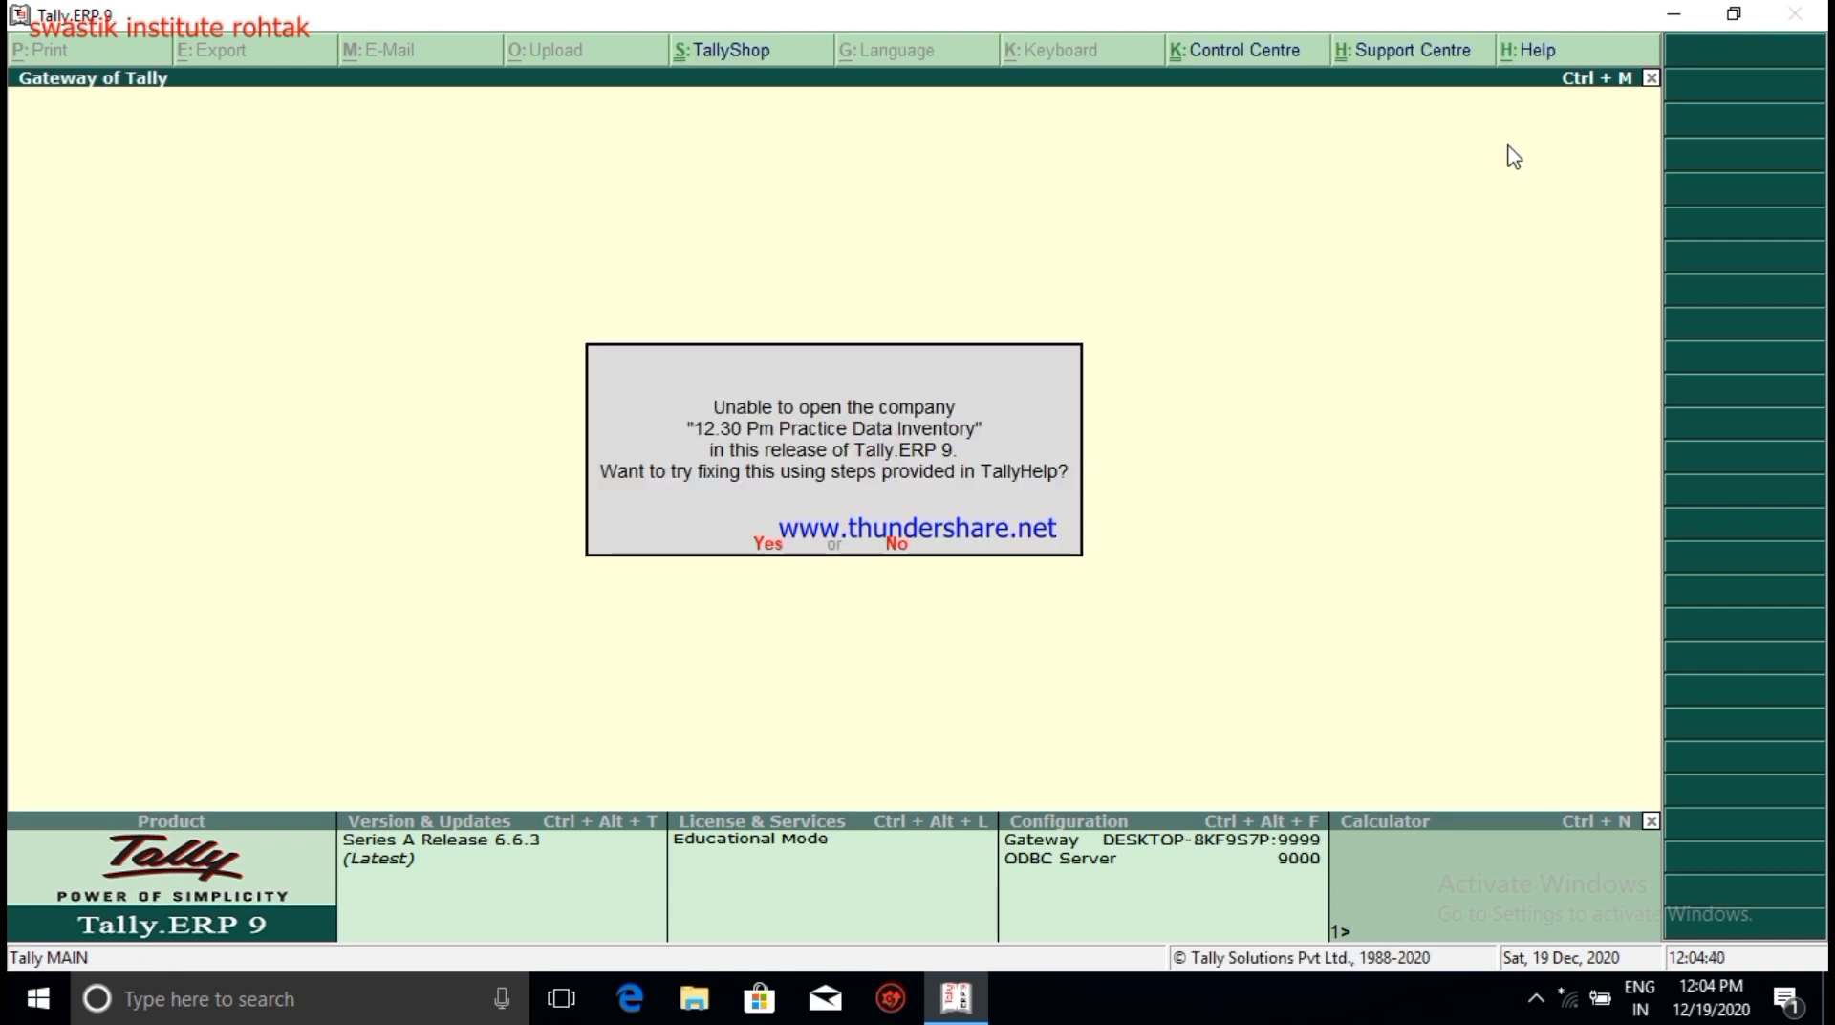
key(n)
key(c)
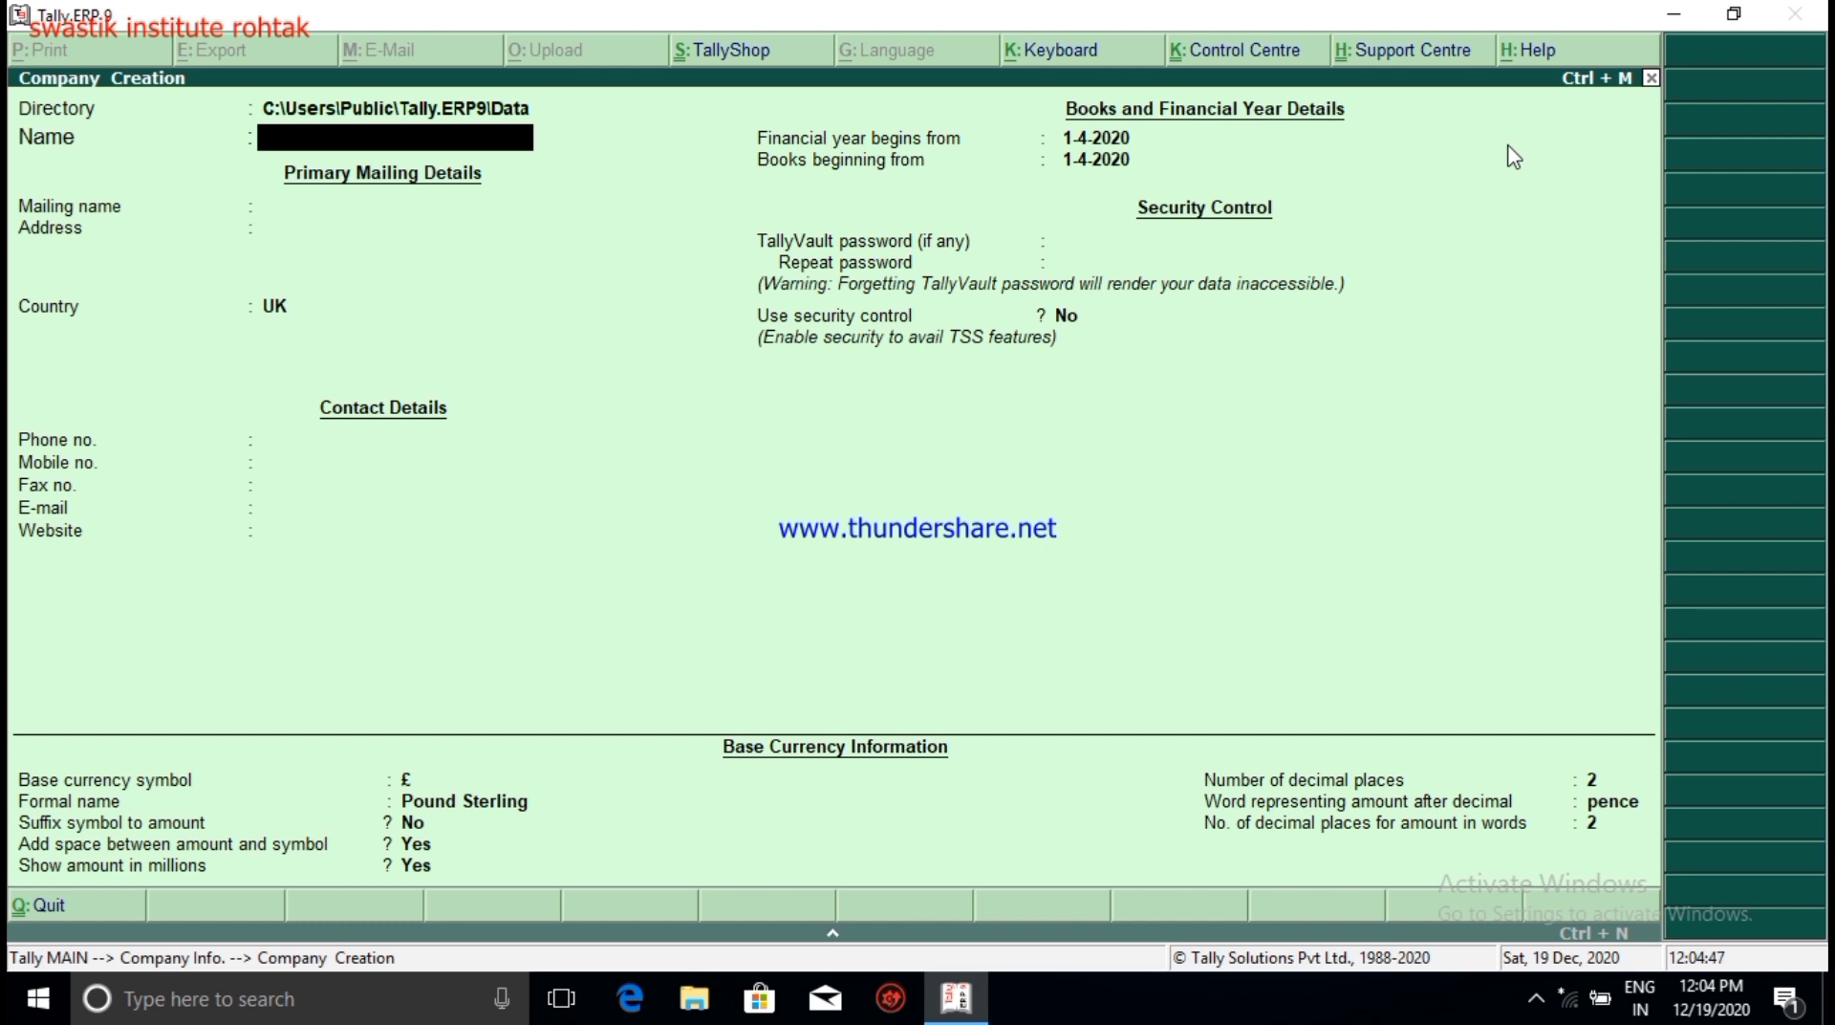
Step: Name the new company M/s. Varsha International and keep the same mailing name
text(M/s. Varsha)
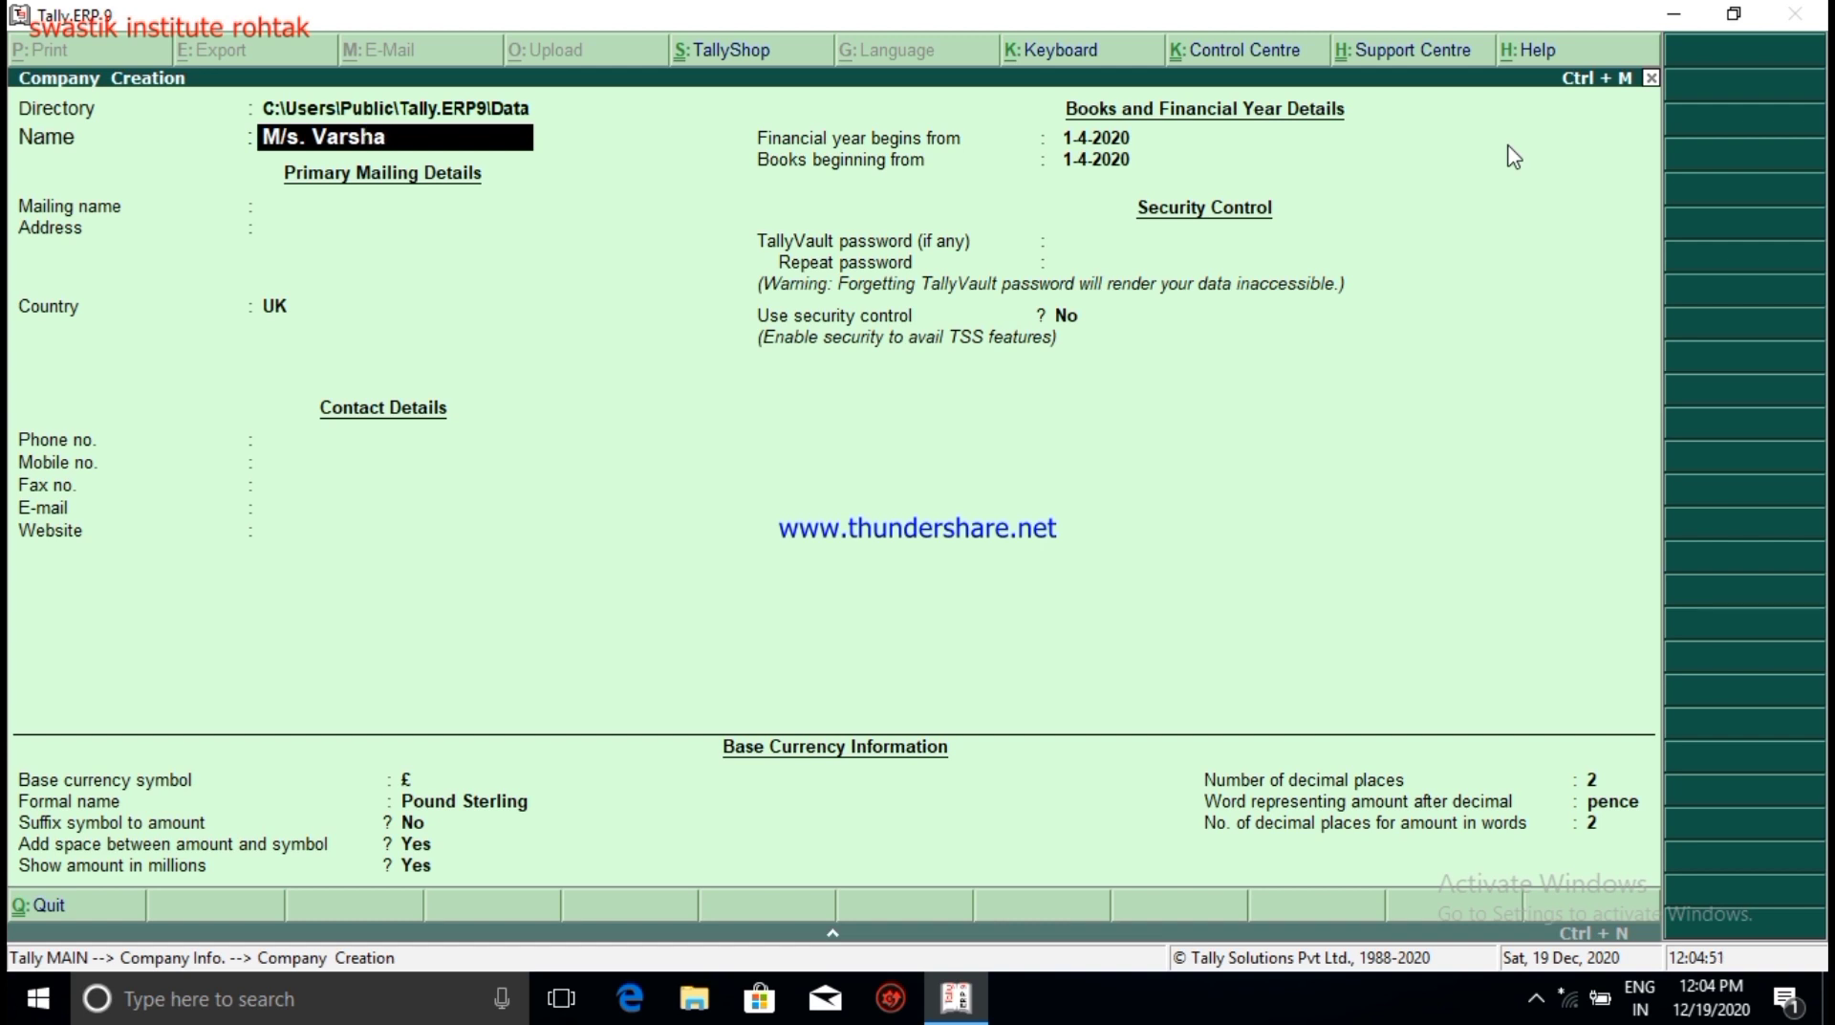
text( Internl)
key(BackSpace)
text(ato)
key(BackSpace)
text(ional)
key(Return)
key(Return)
Step: Fill in the two lines of the company's mailing address
text(D)
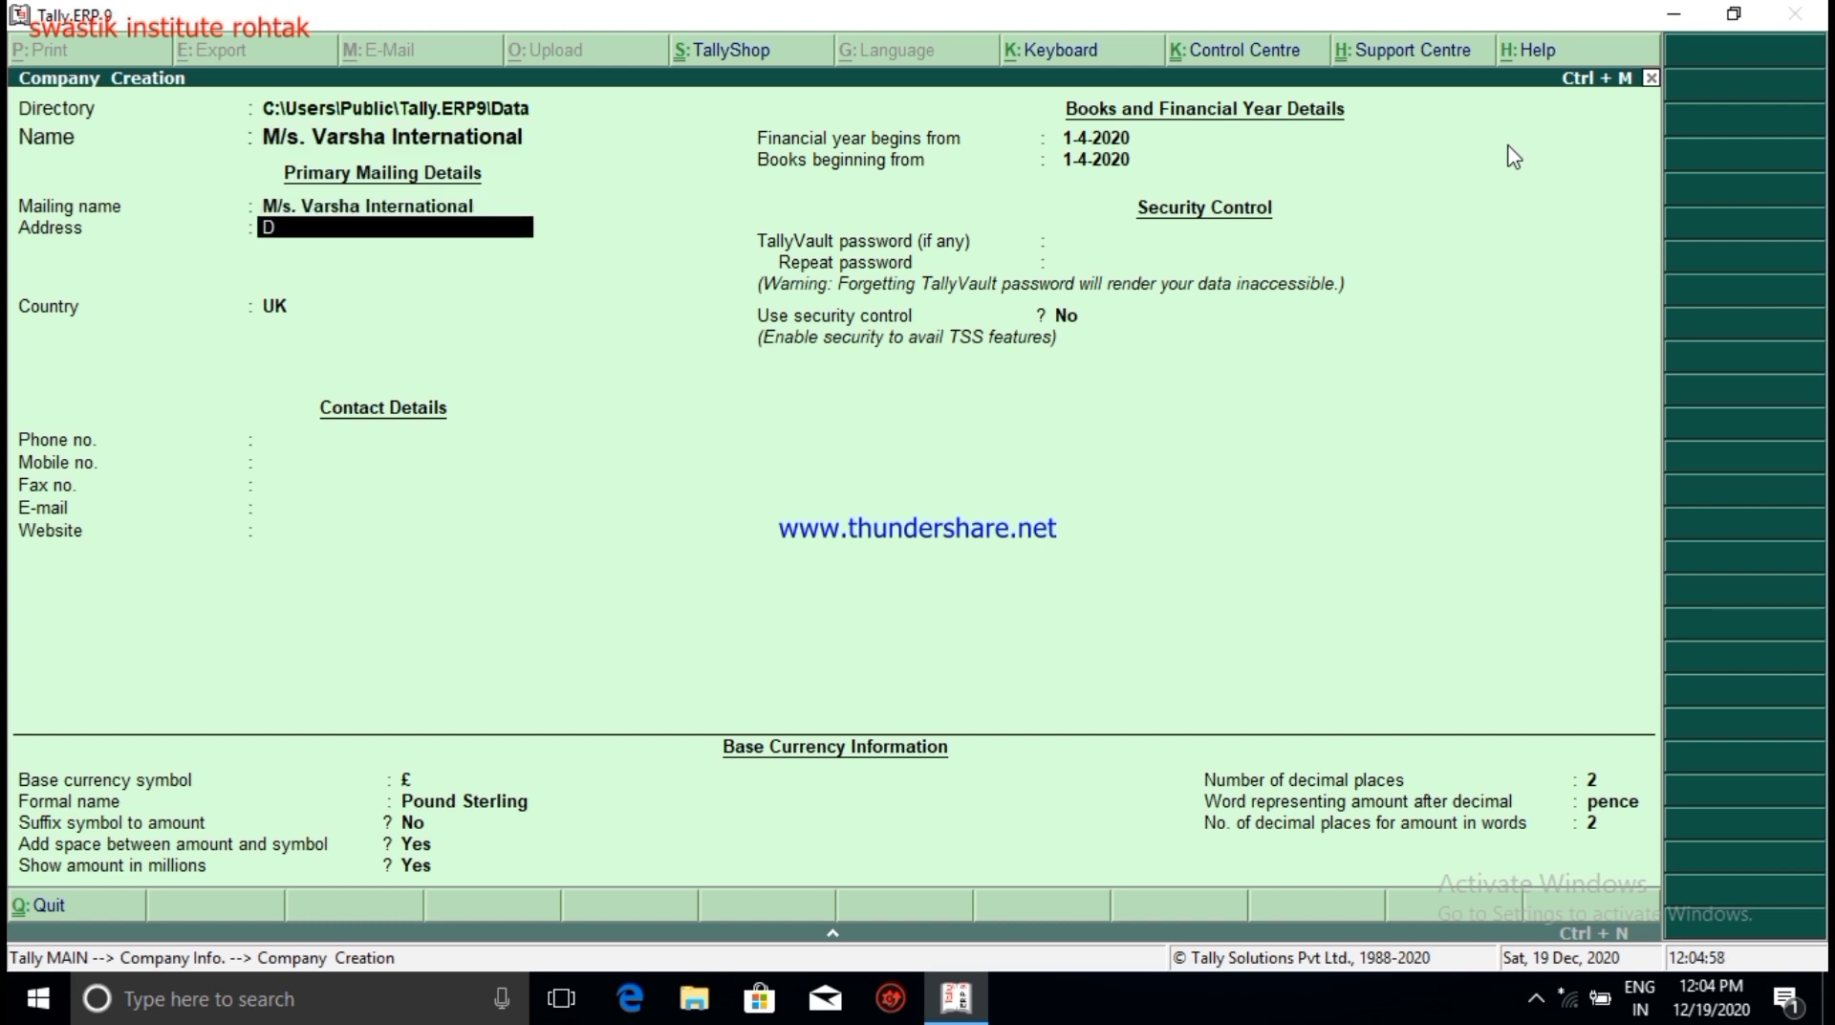
text(elhi Road)
key(Return)
text(Rohtak)
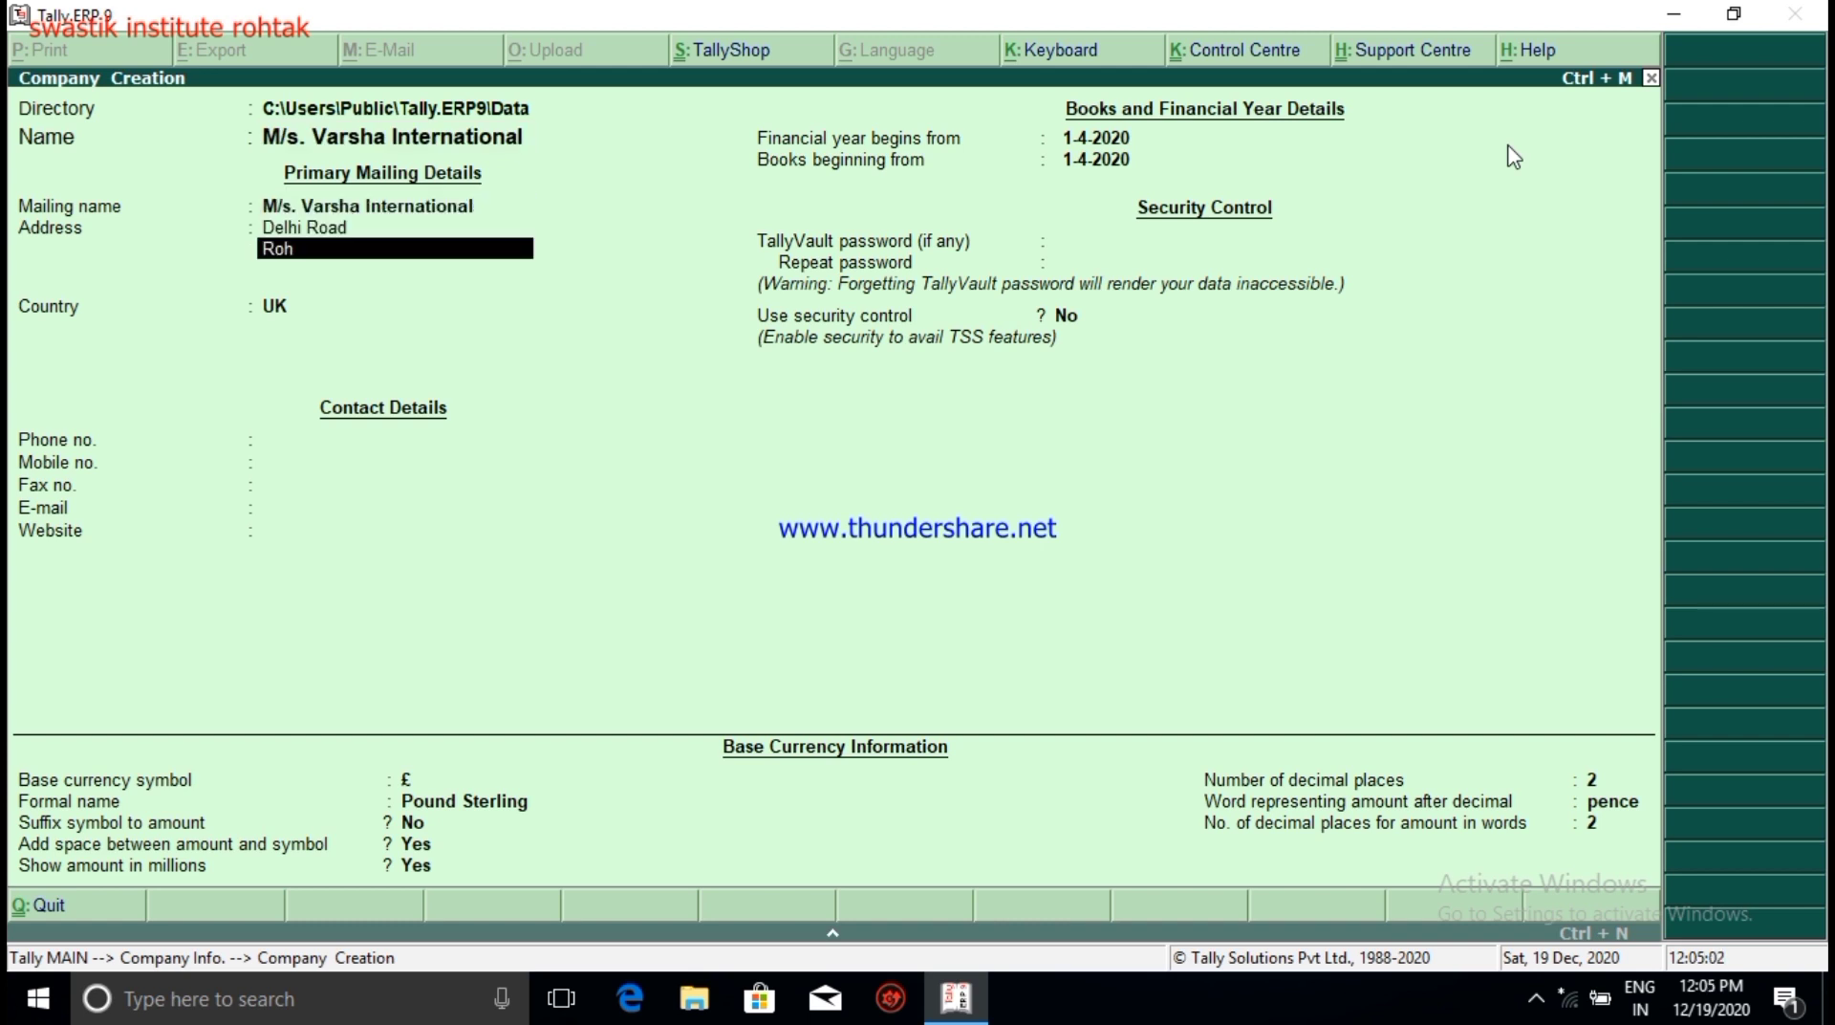
key(Return)
key(Return)
Step: Set the company's country to India and state to Haryana, and enter its pincode
text(Ind)
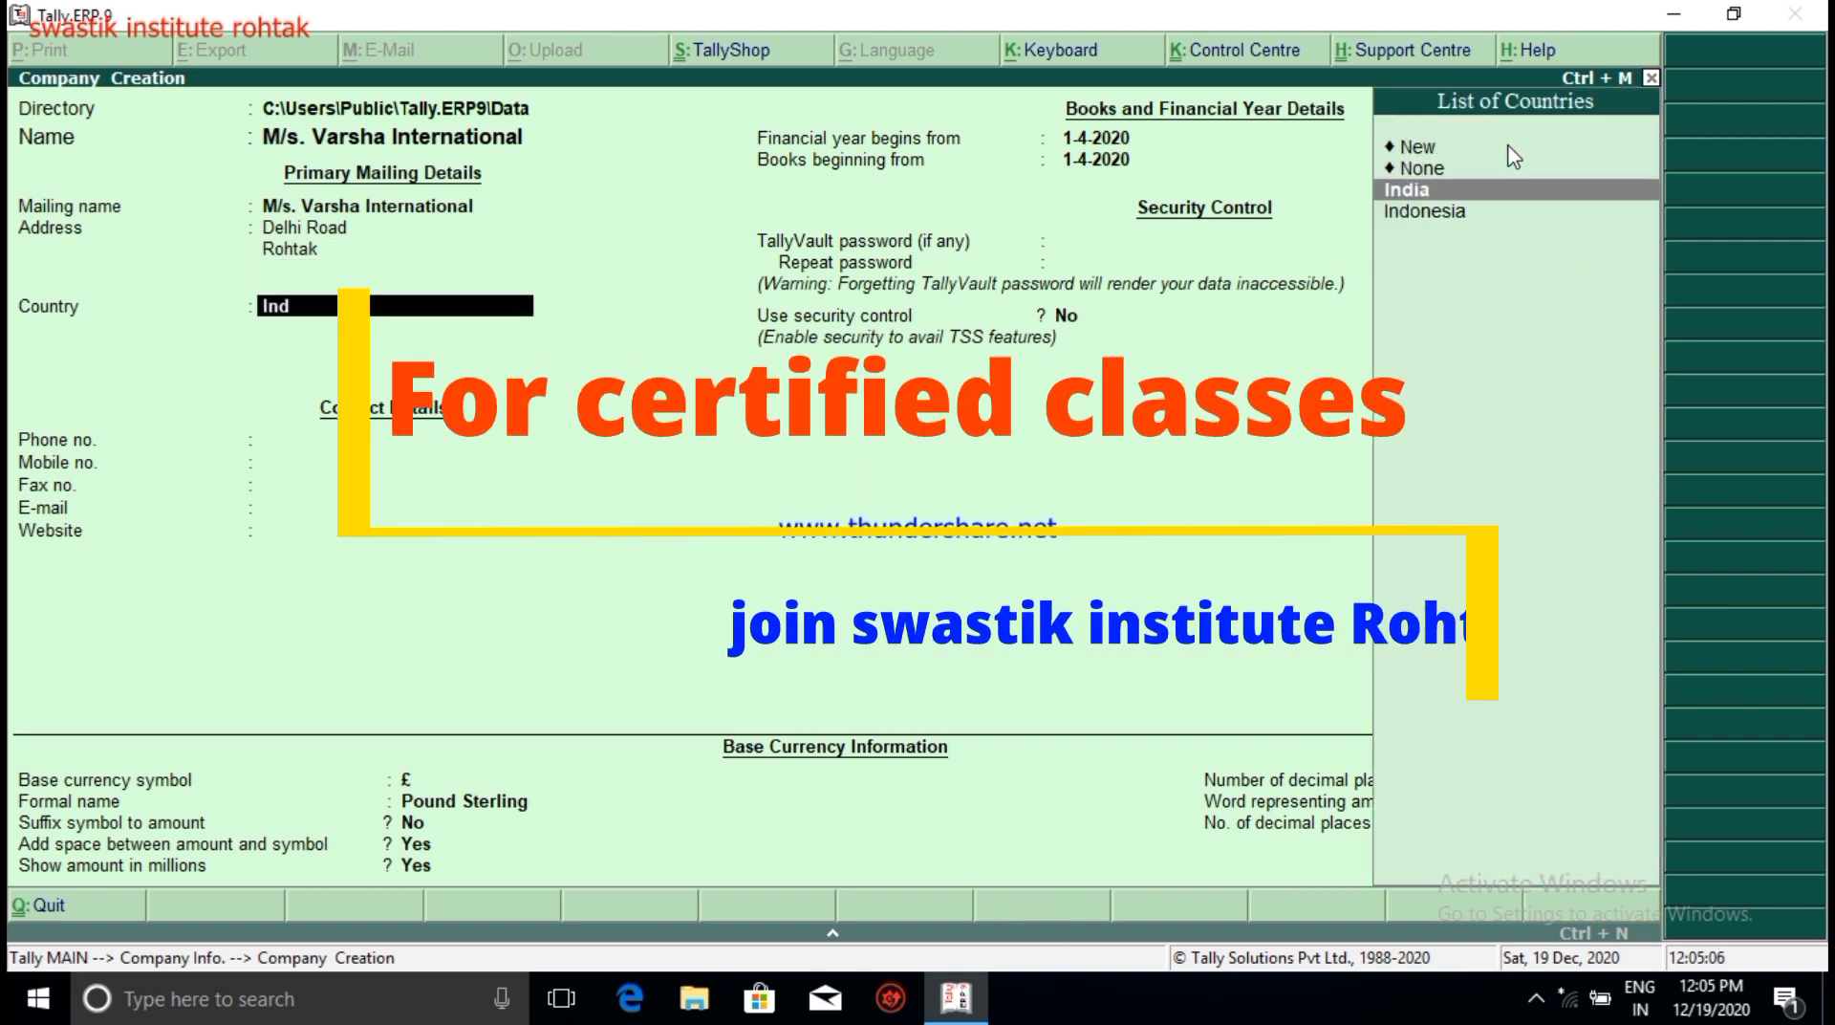
key(Return)
text(Har)
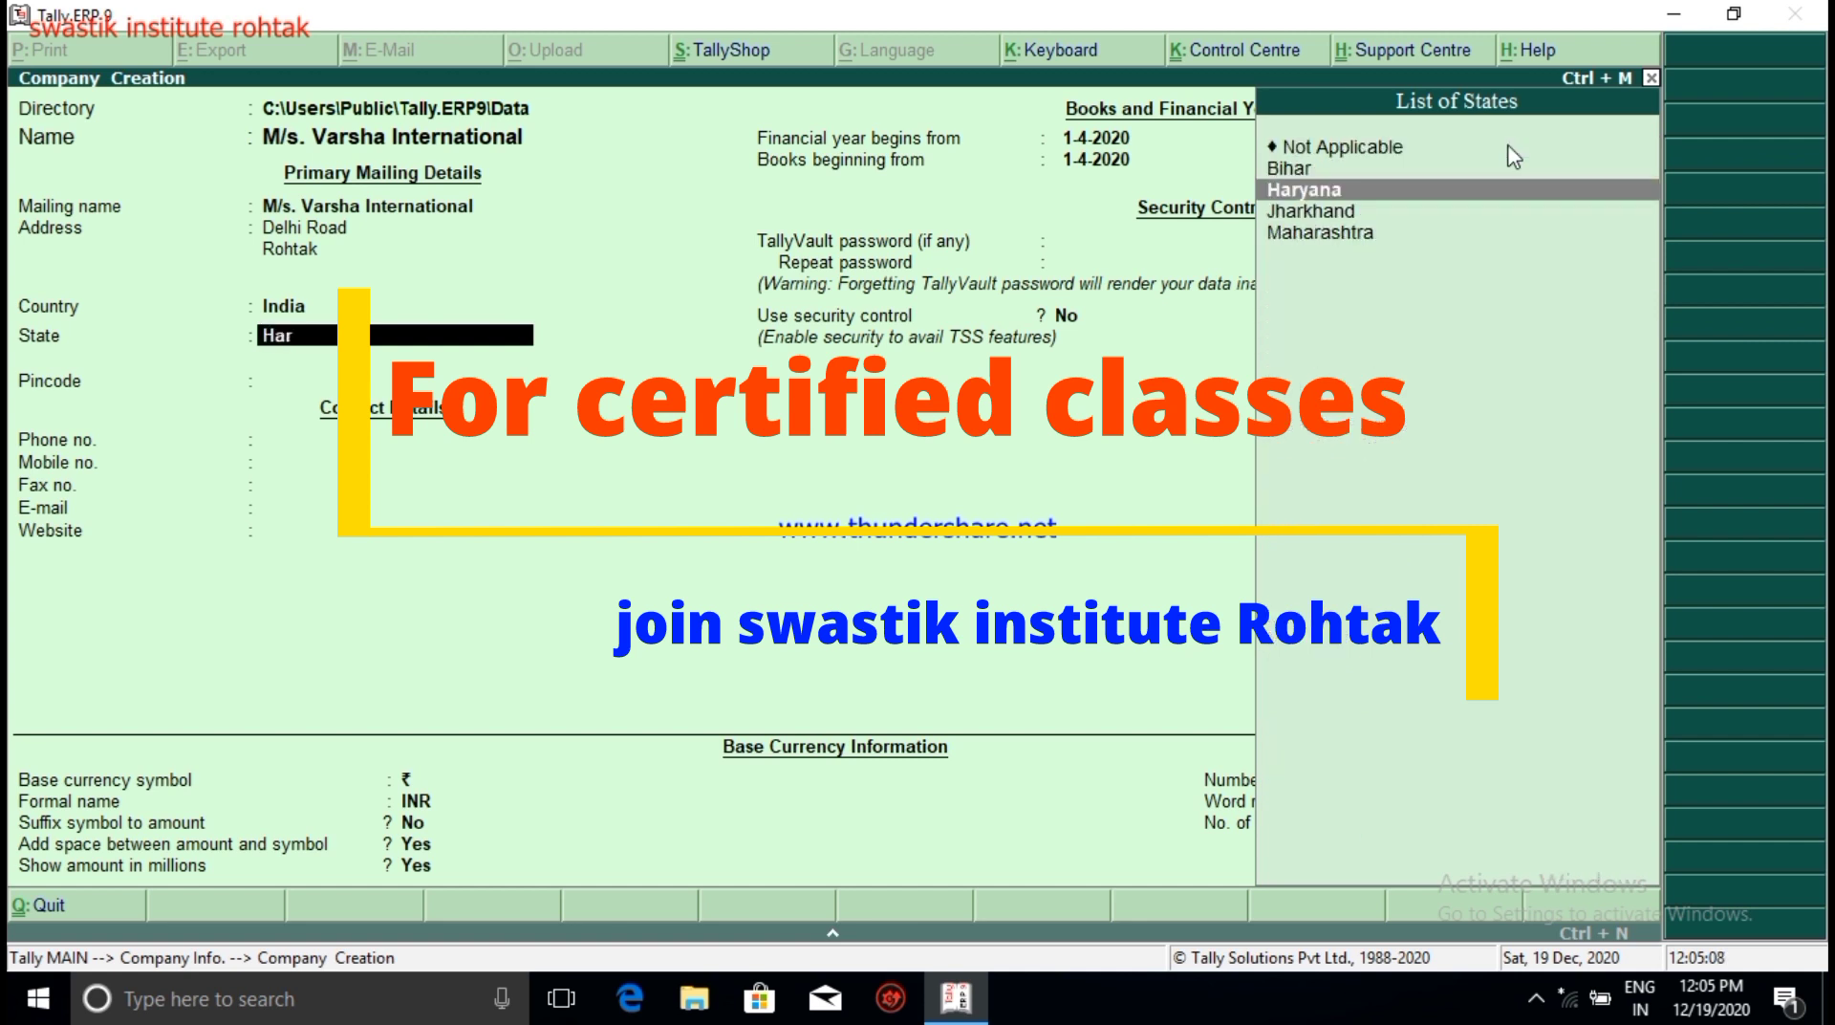
key(Return)
text(124001)
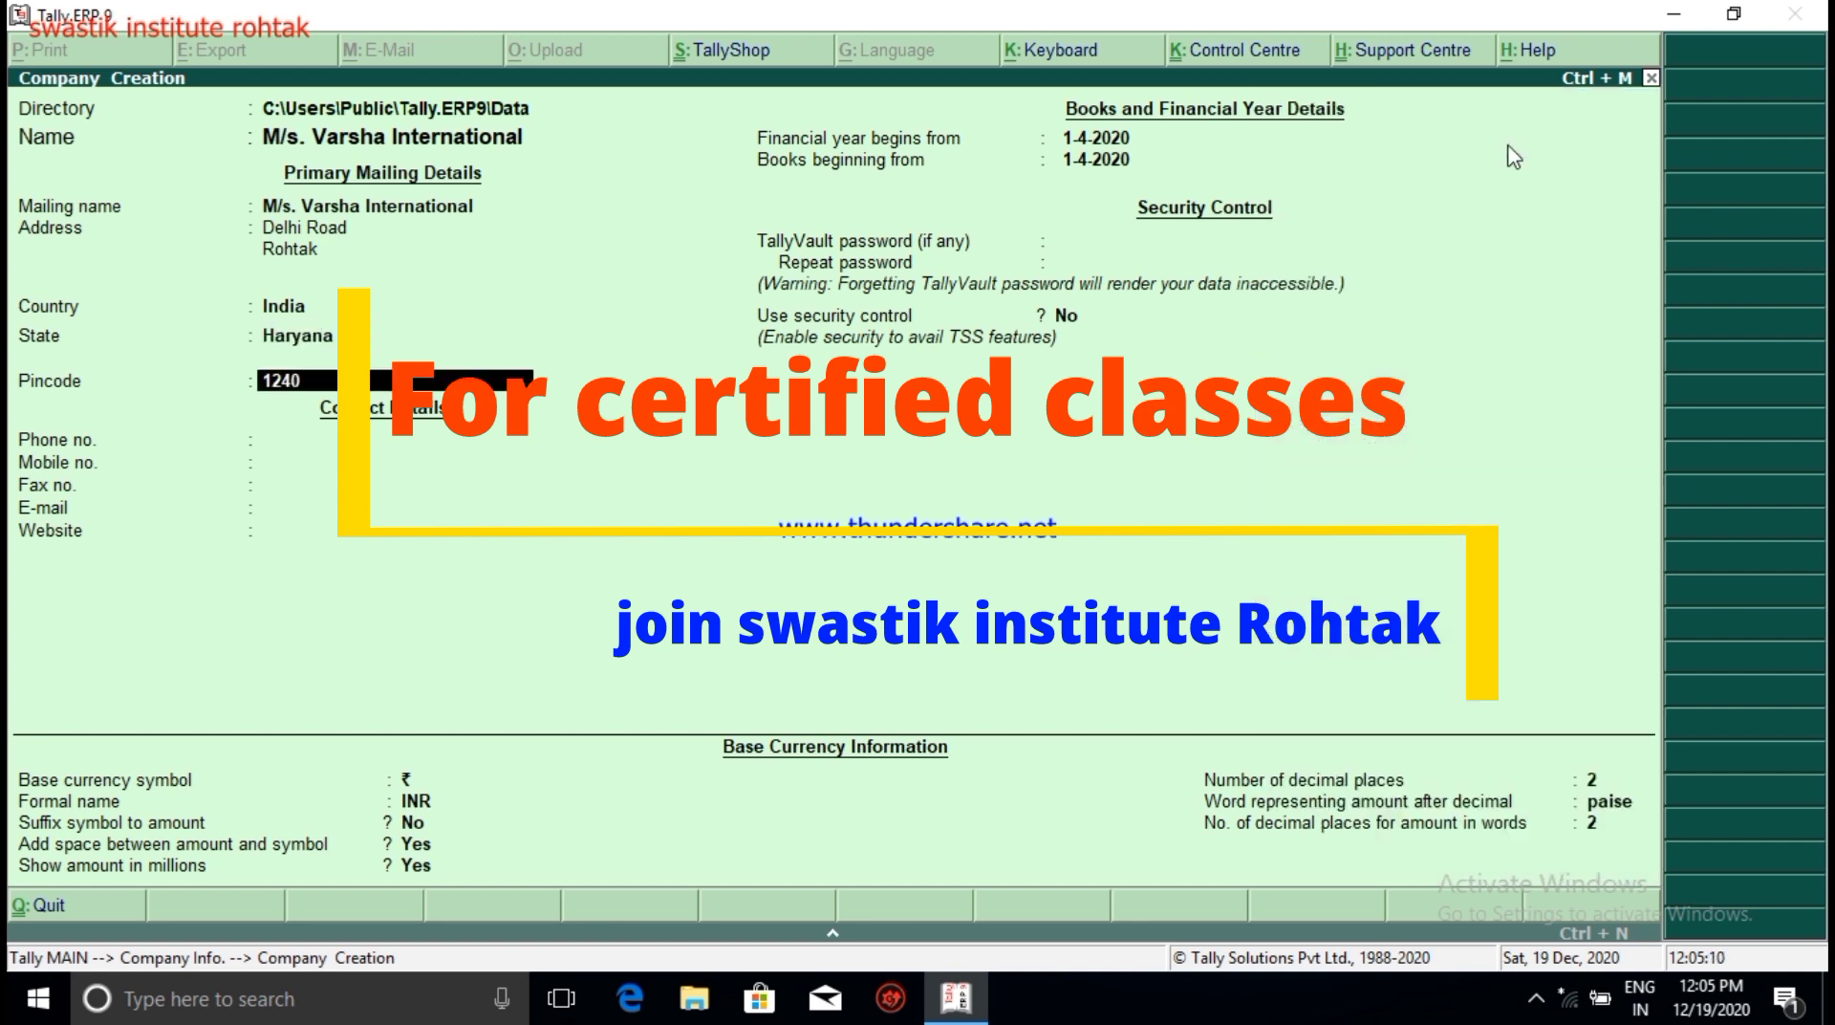
key(Return)
Step: Leave the contact details blank, keep the financial year starting 1-4-2020, and create the company
key(Return)
key(Return)
key(Return)
key(Return)
key(Return)
key(Return)
key(Return)
key(Return)
key(Return)
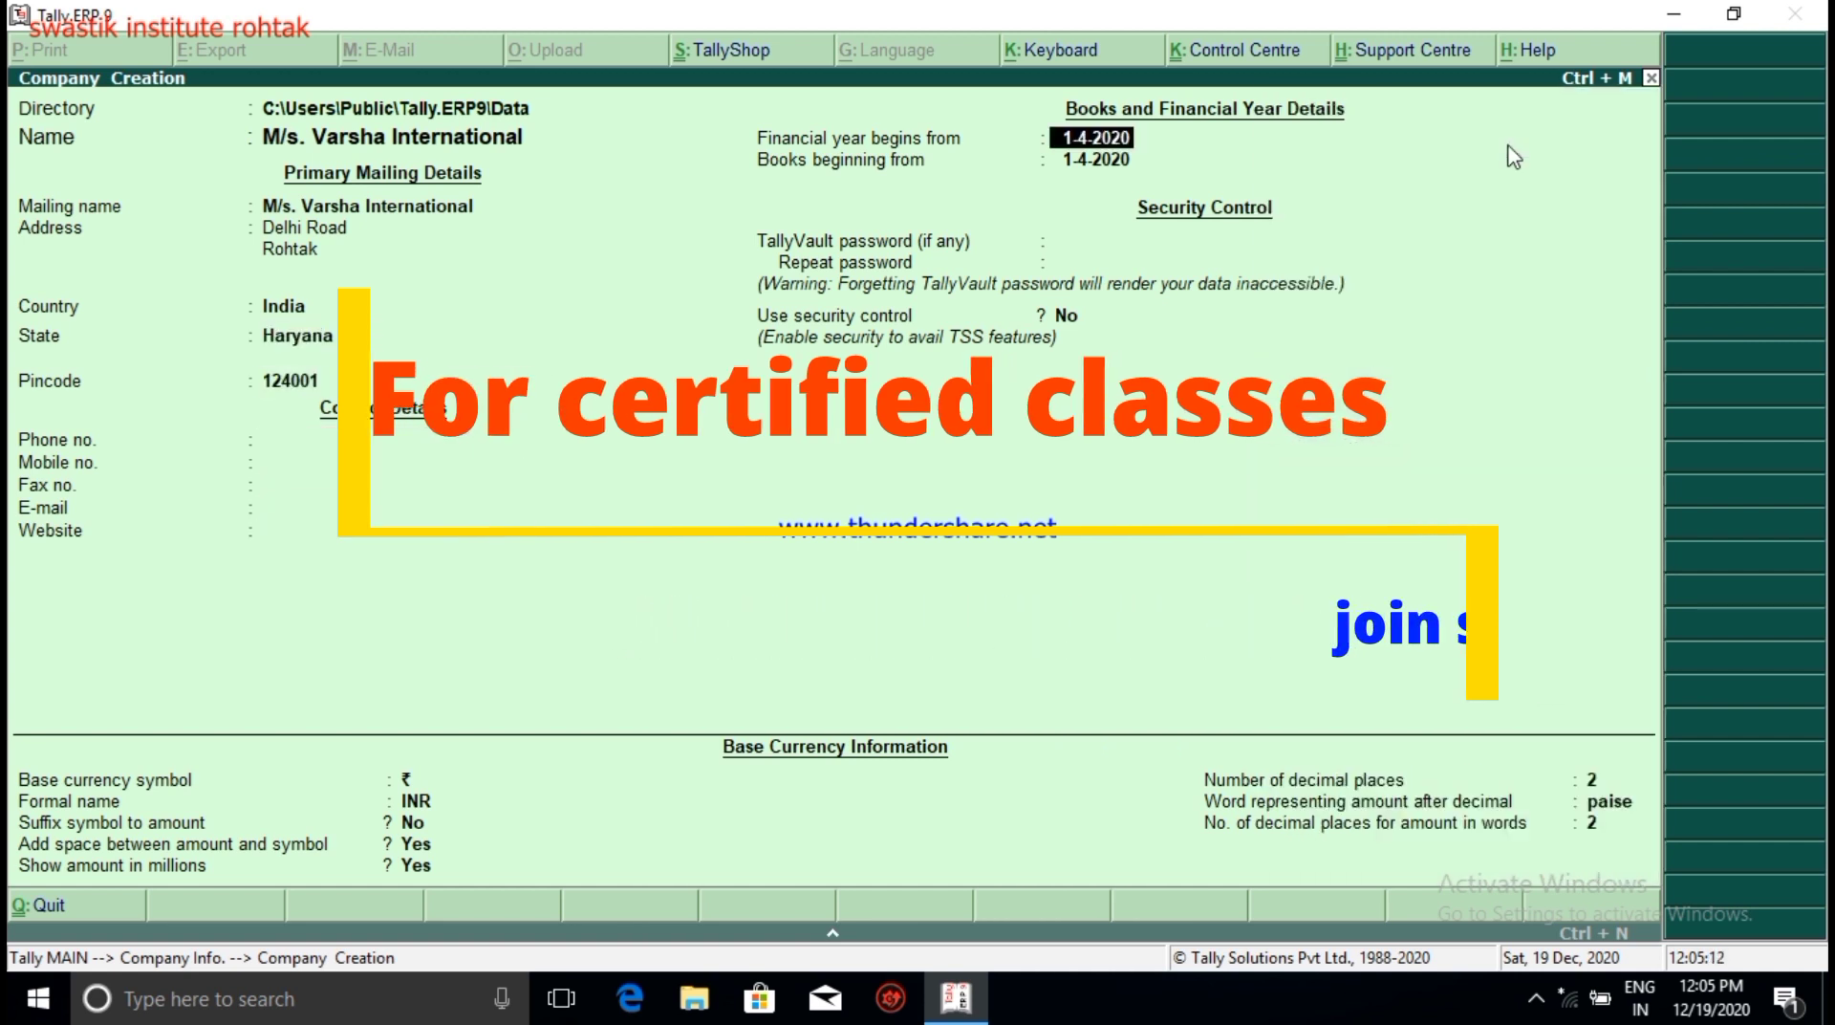
key(BackSpace)
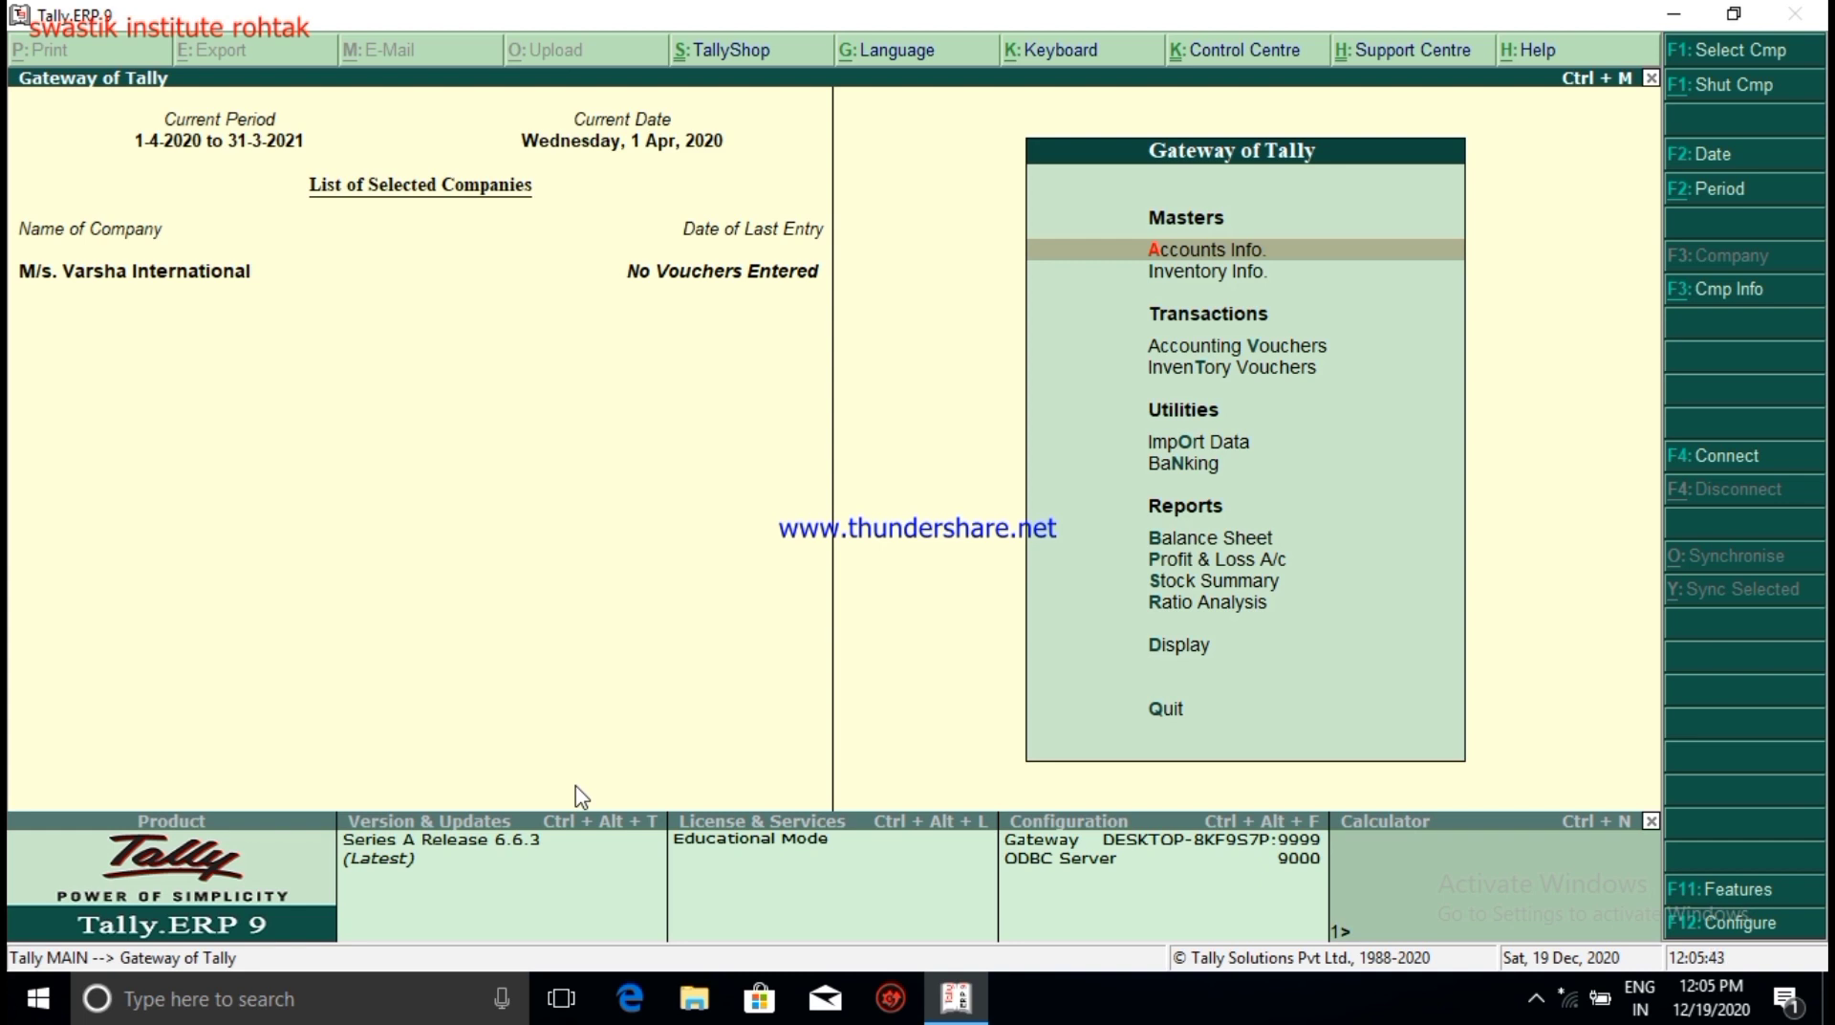
Step: Enable multi-currency in the company's Accounting Features and save the settings
key(F11)
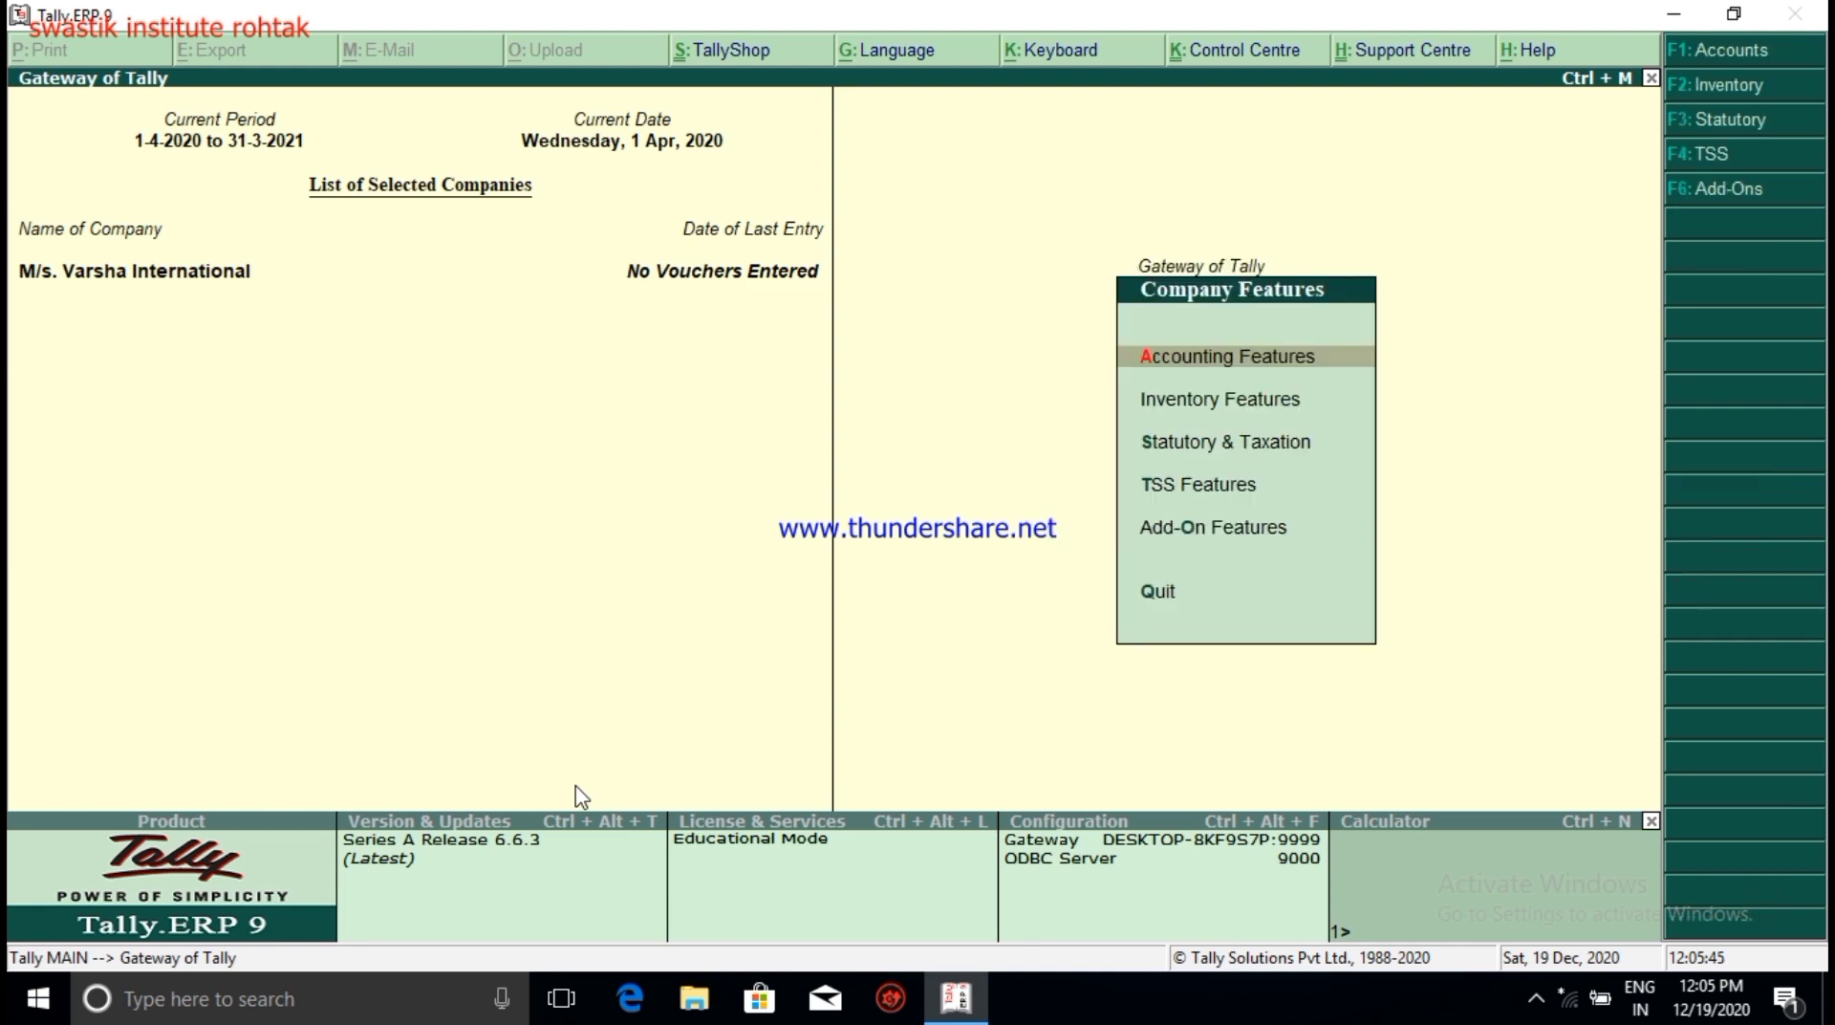
key(Return)
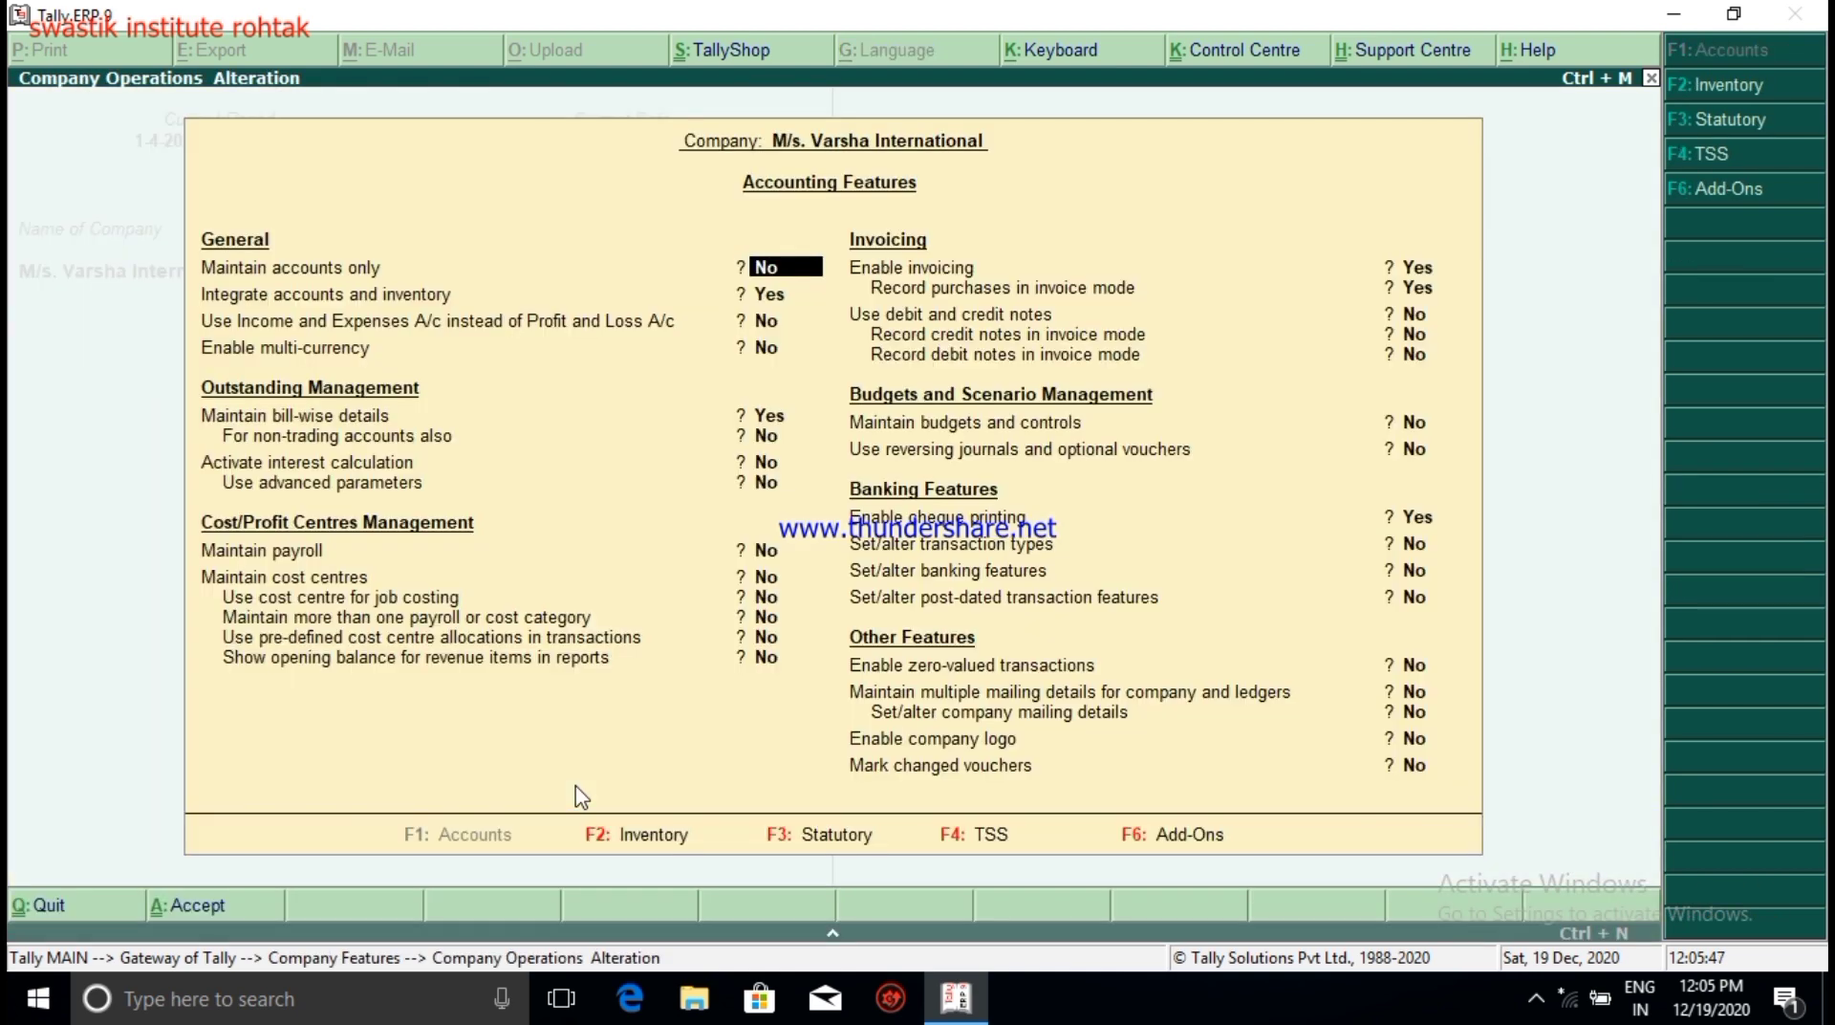
key(Return)
key(Return)
key(Return)
text(ye)
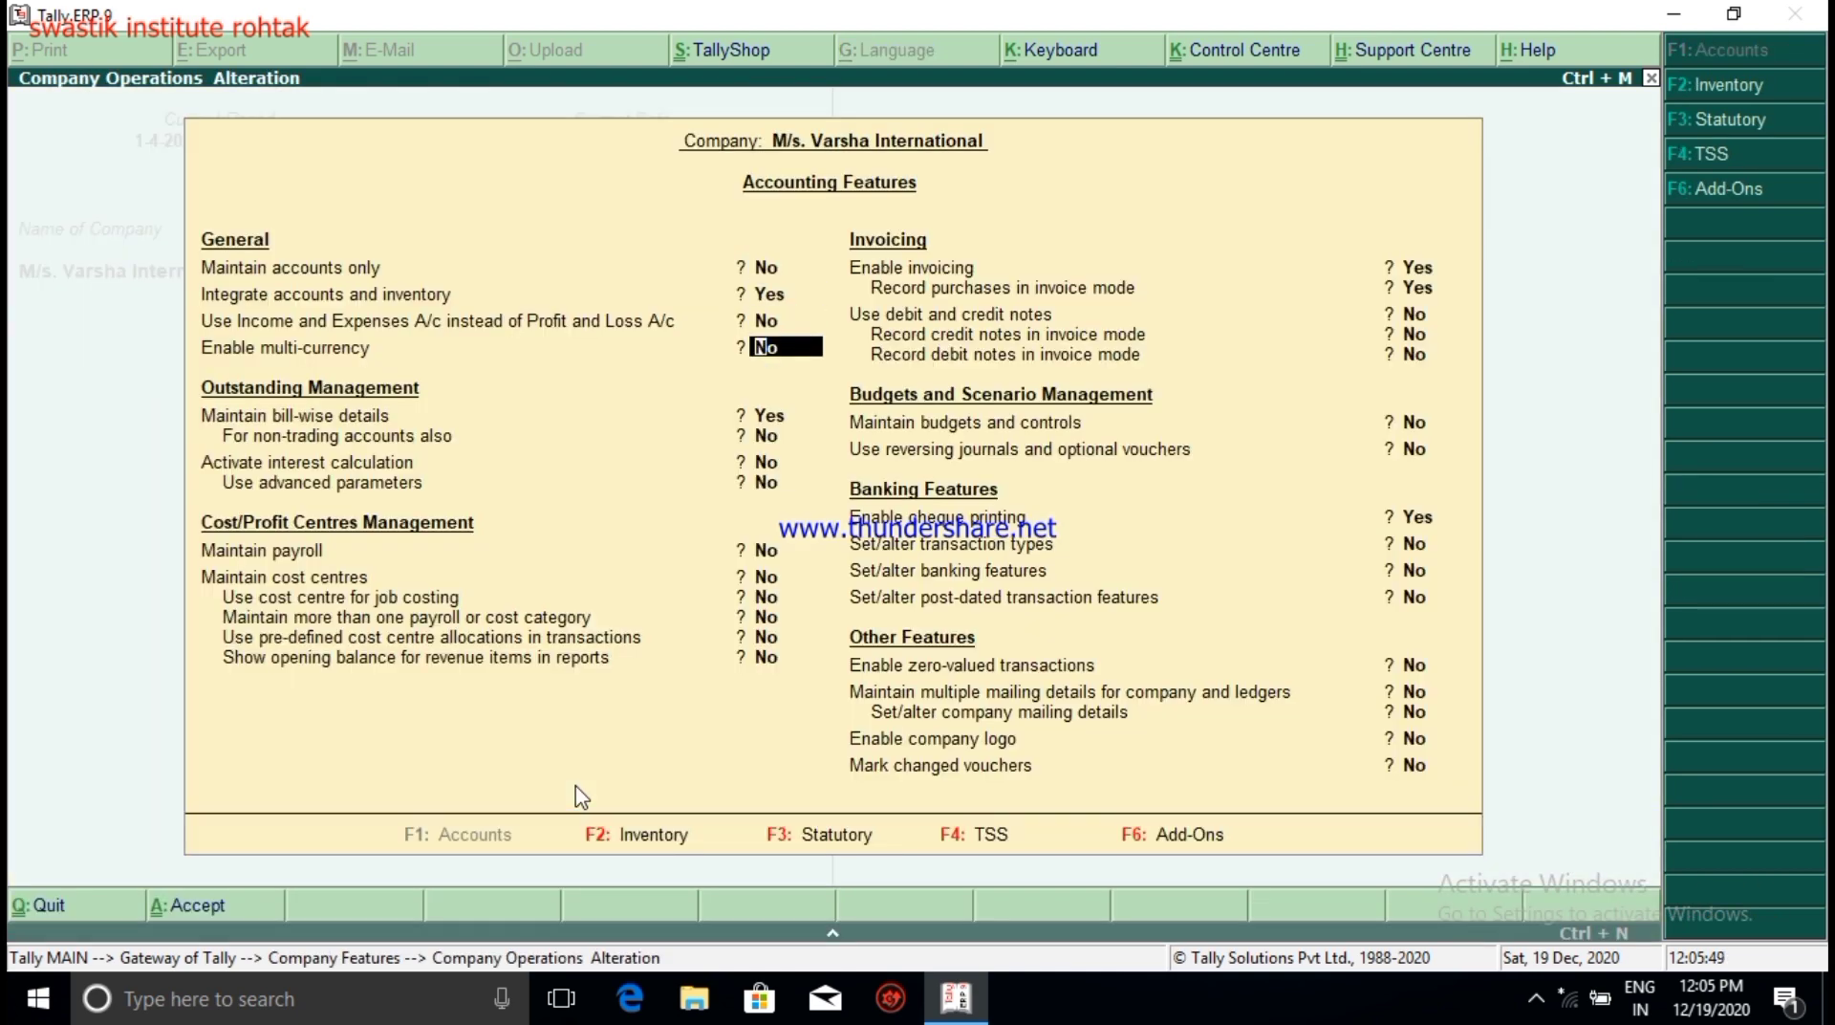
text(s)
key(Return)
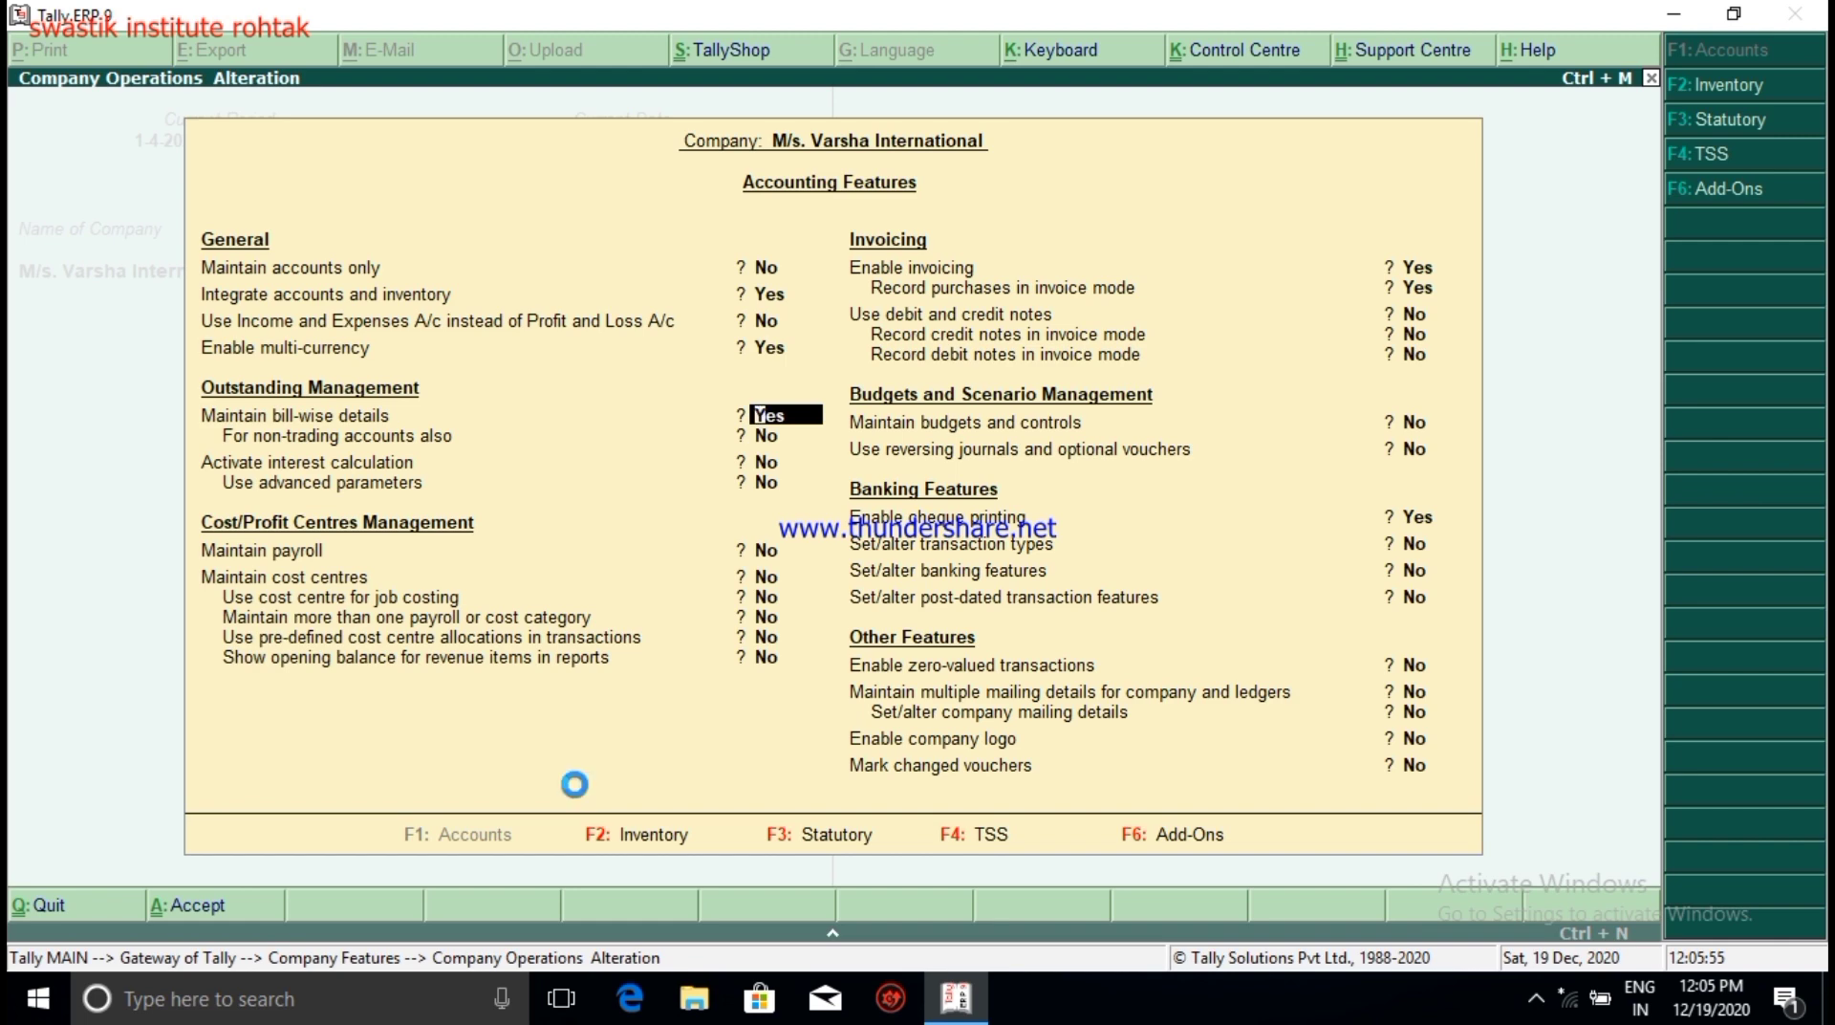
key(ctrl+a)
key(Escape)
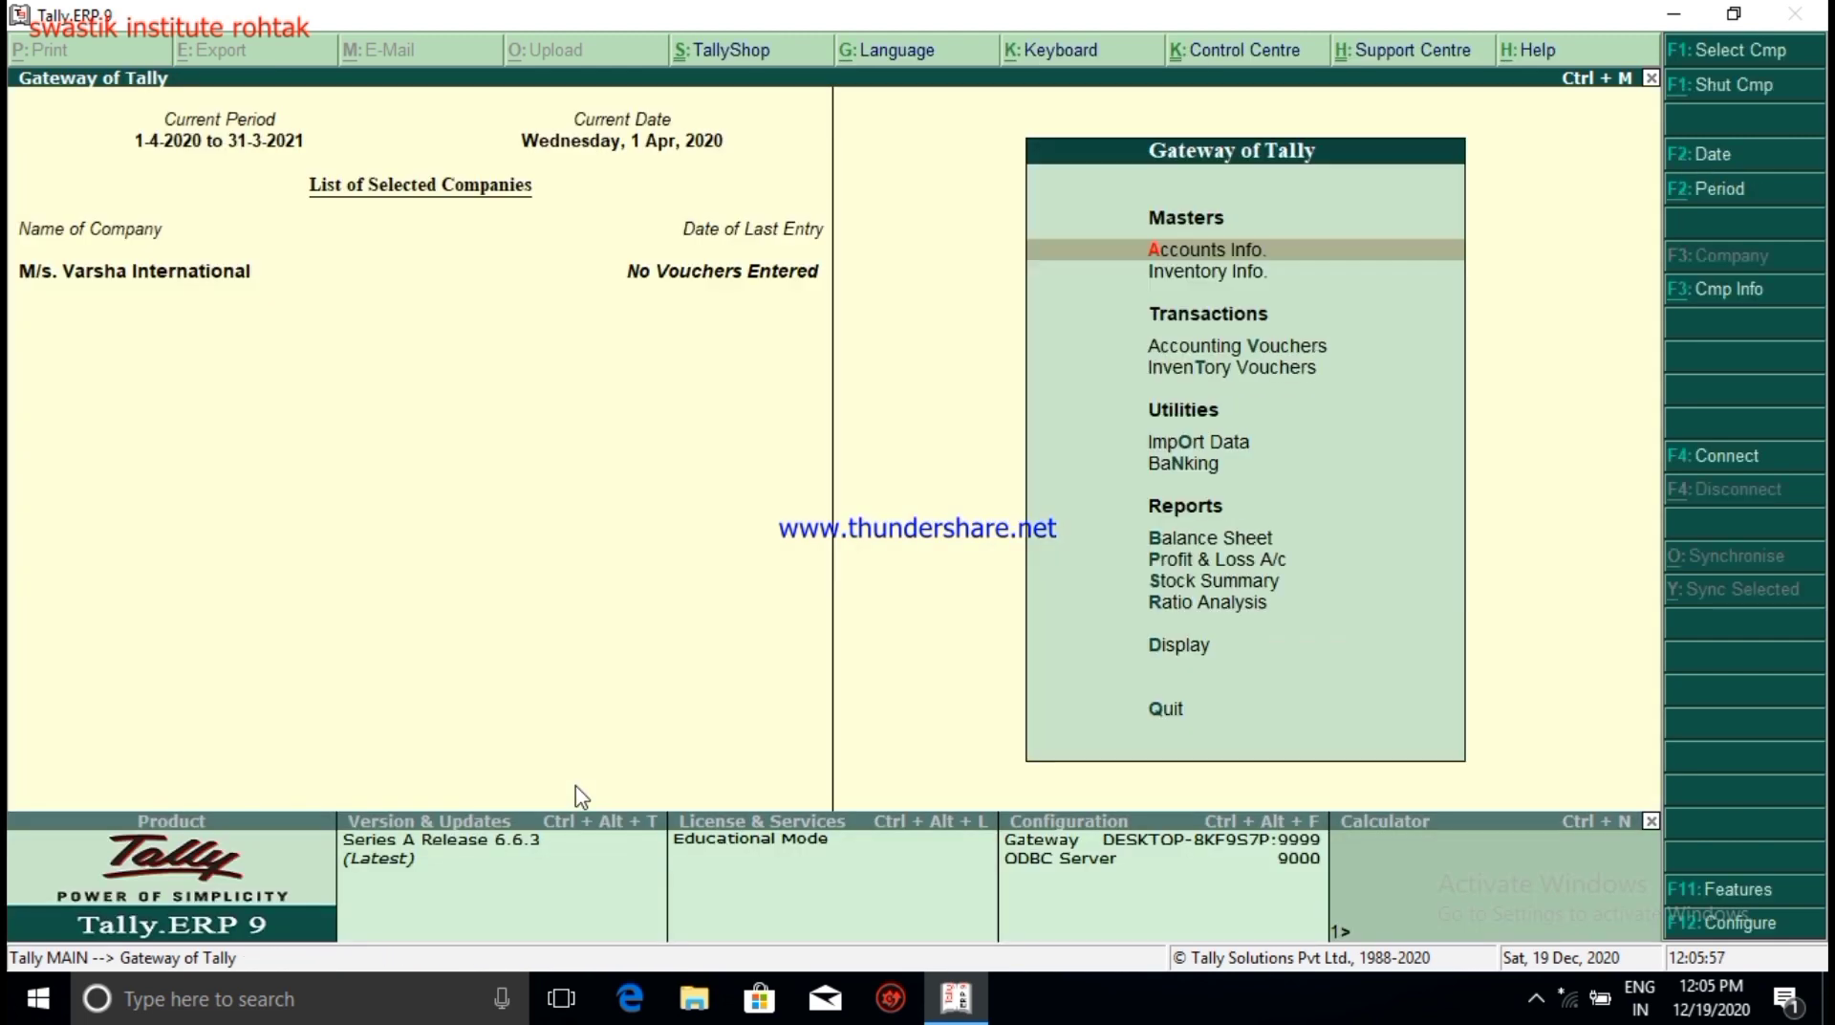
Step: Display the INR currency's details among the company's currencies and examine its symbol, decimal and amount settings
key(Return)
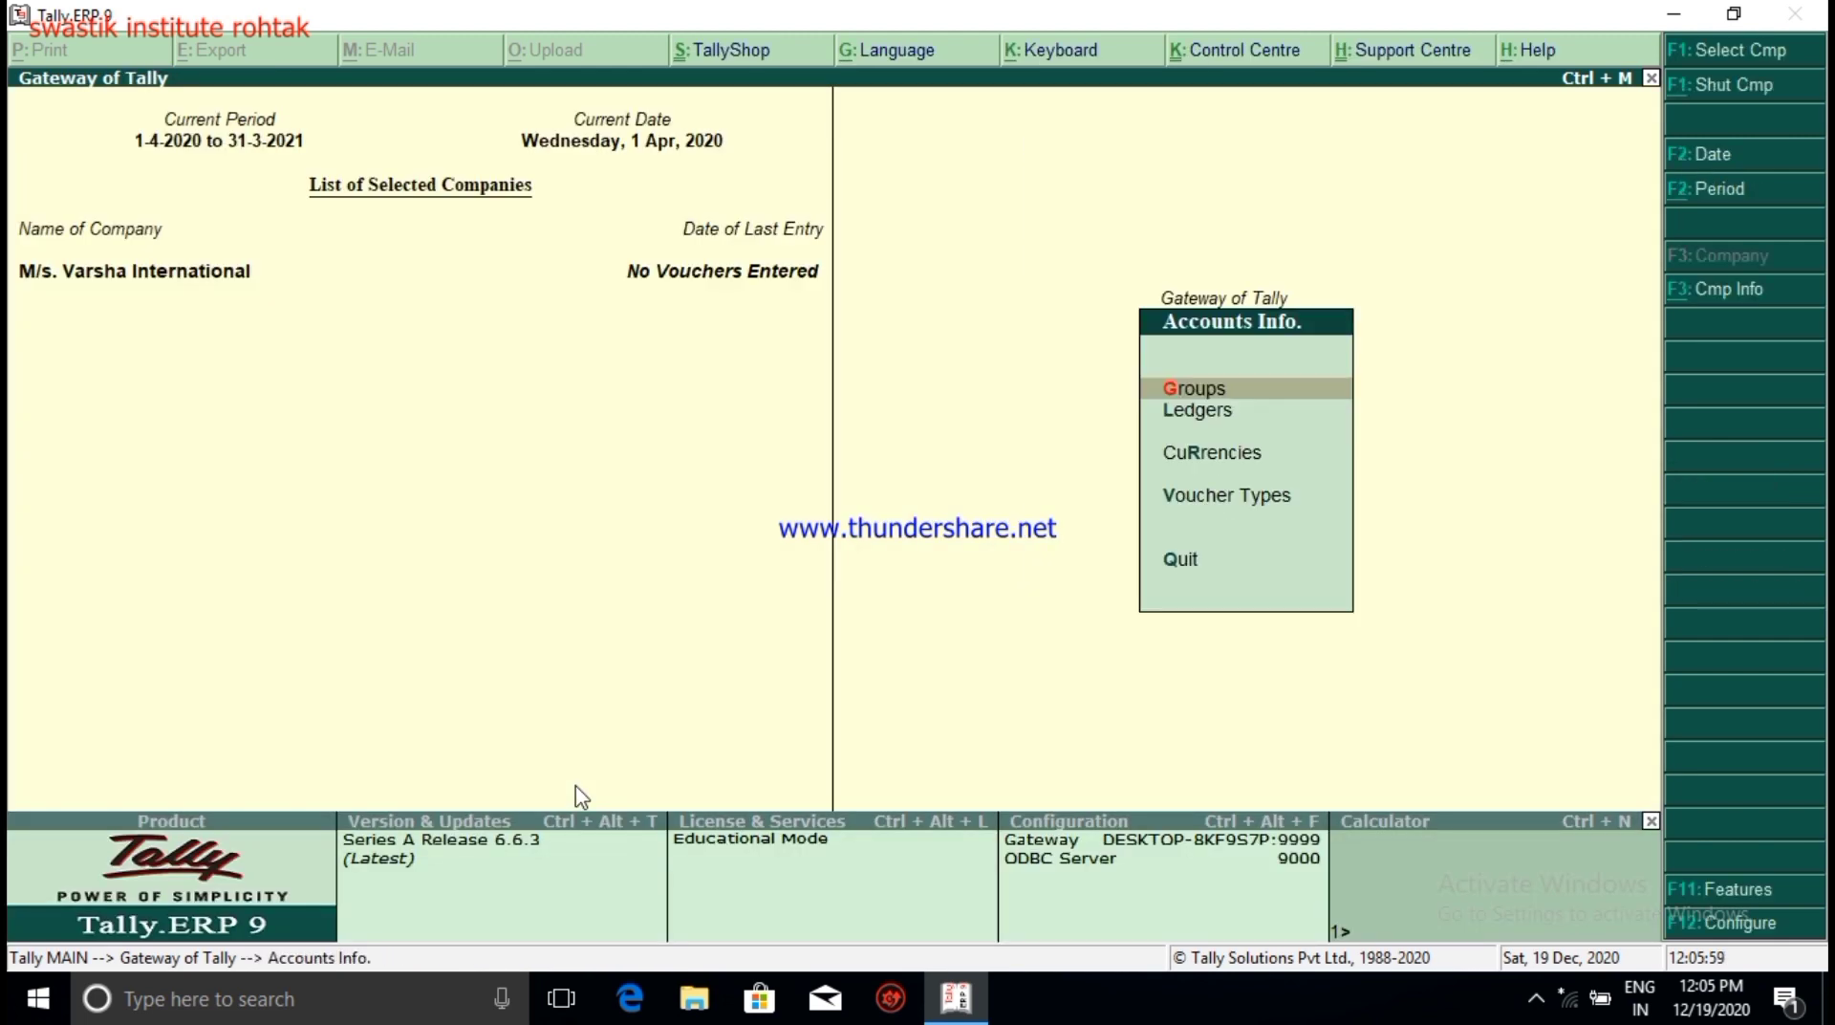
key(Down)
key(Down)
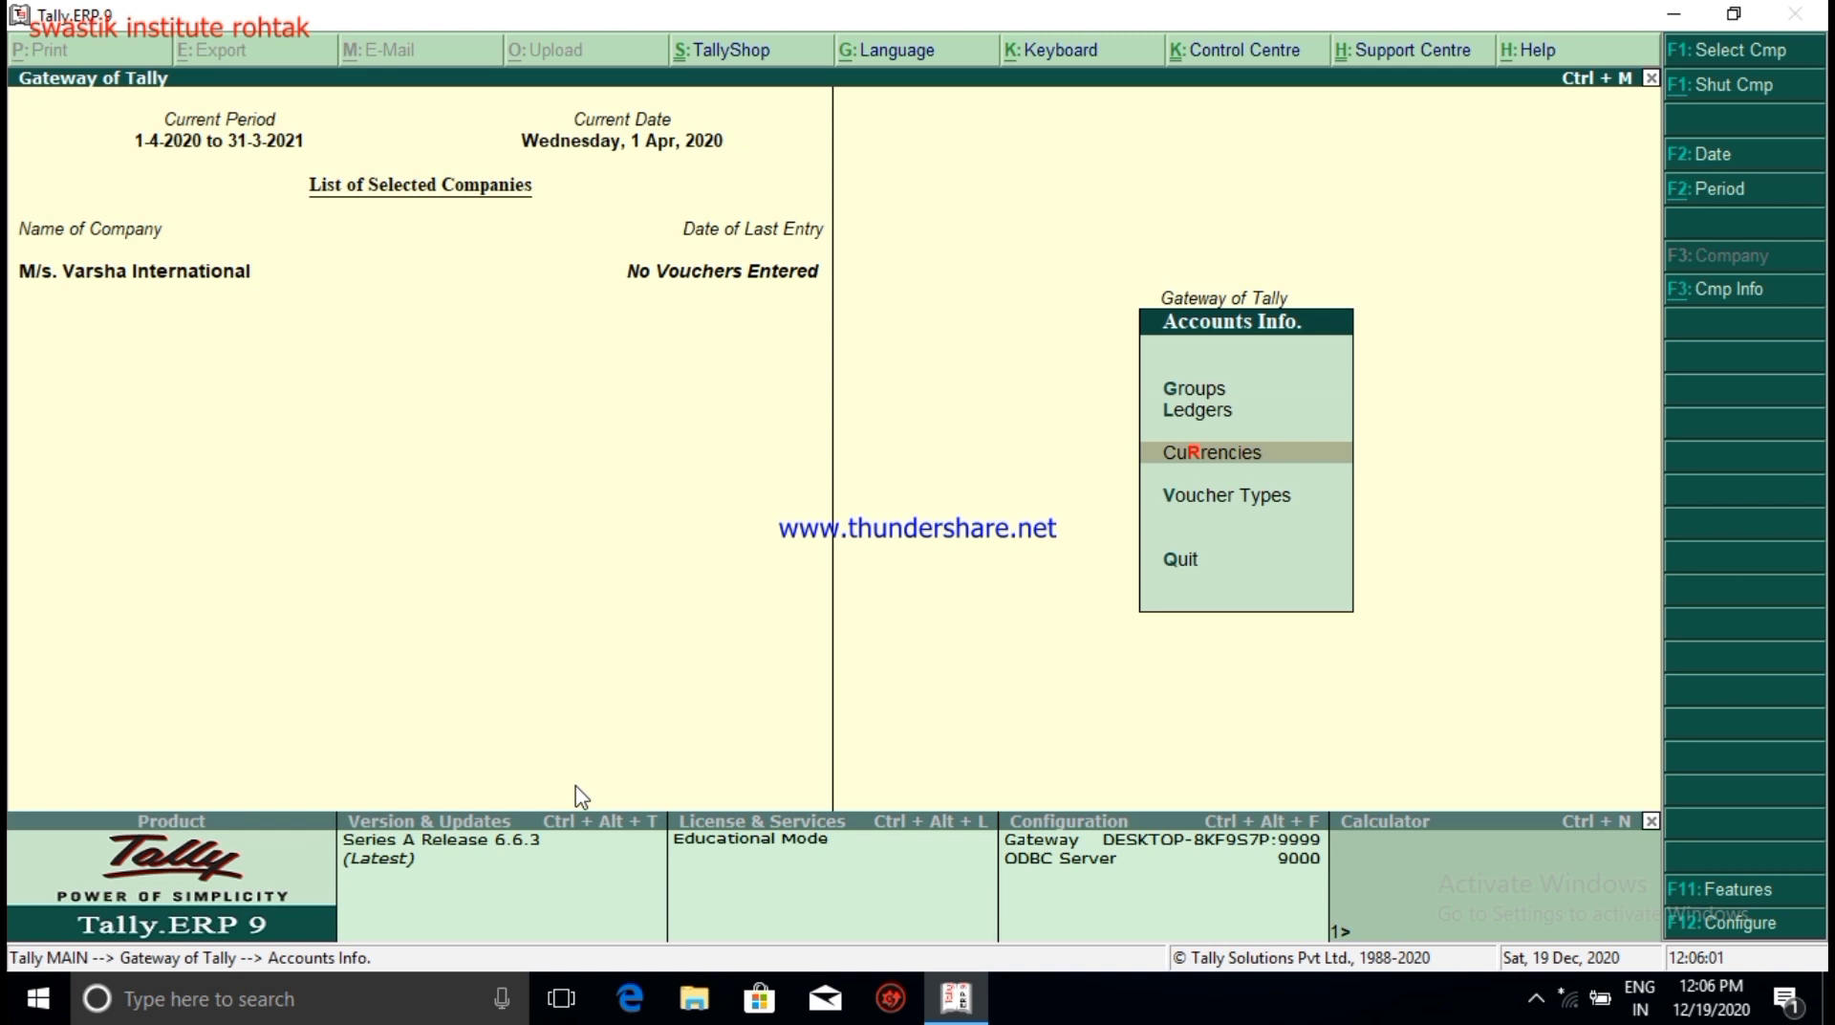
key(Return)
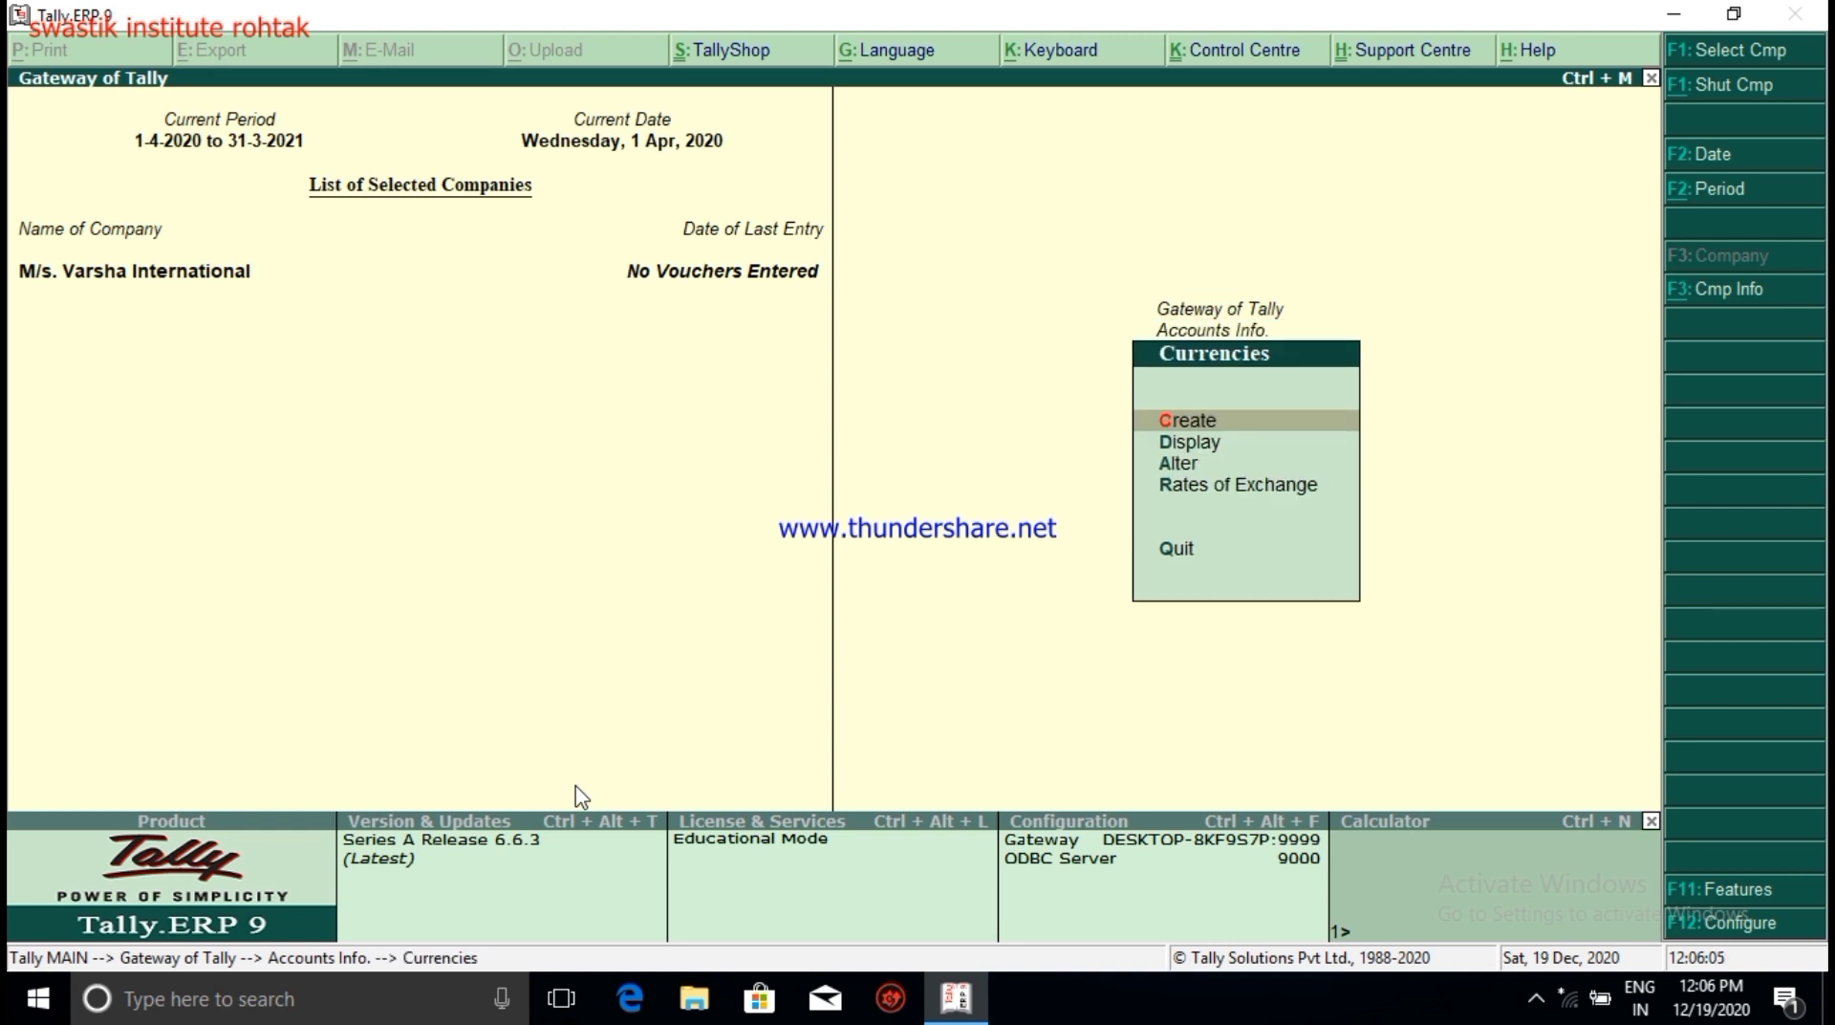
key(Down)
key(Down)
key(Down)
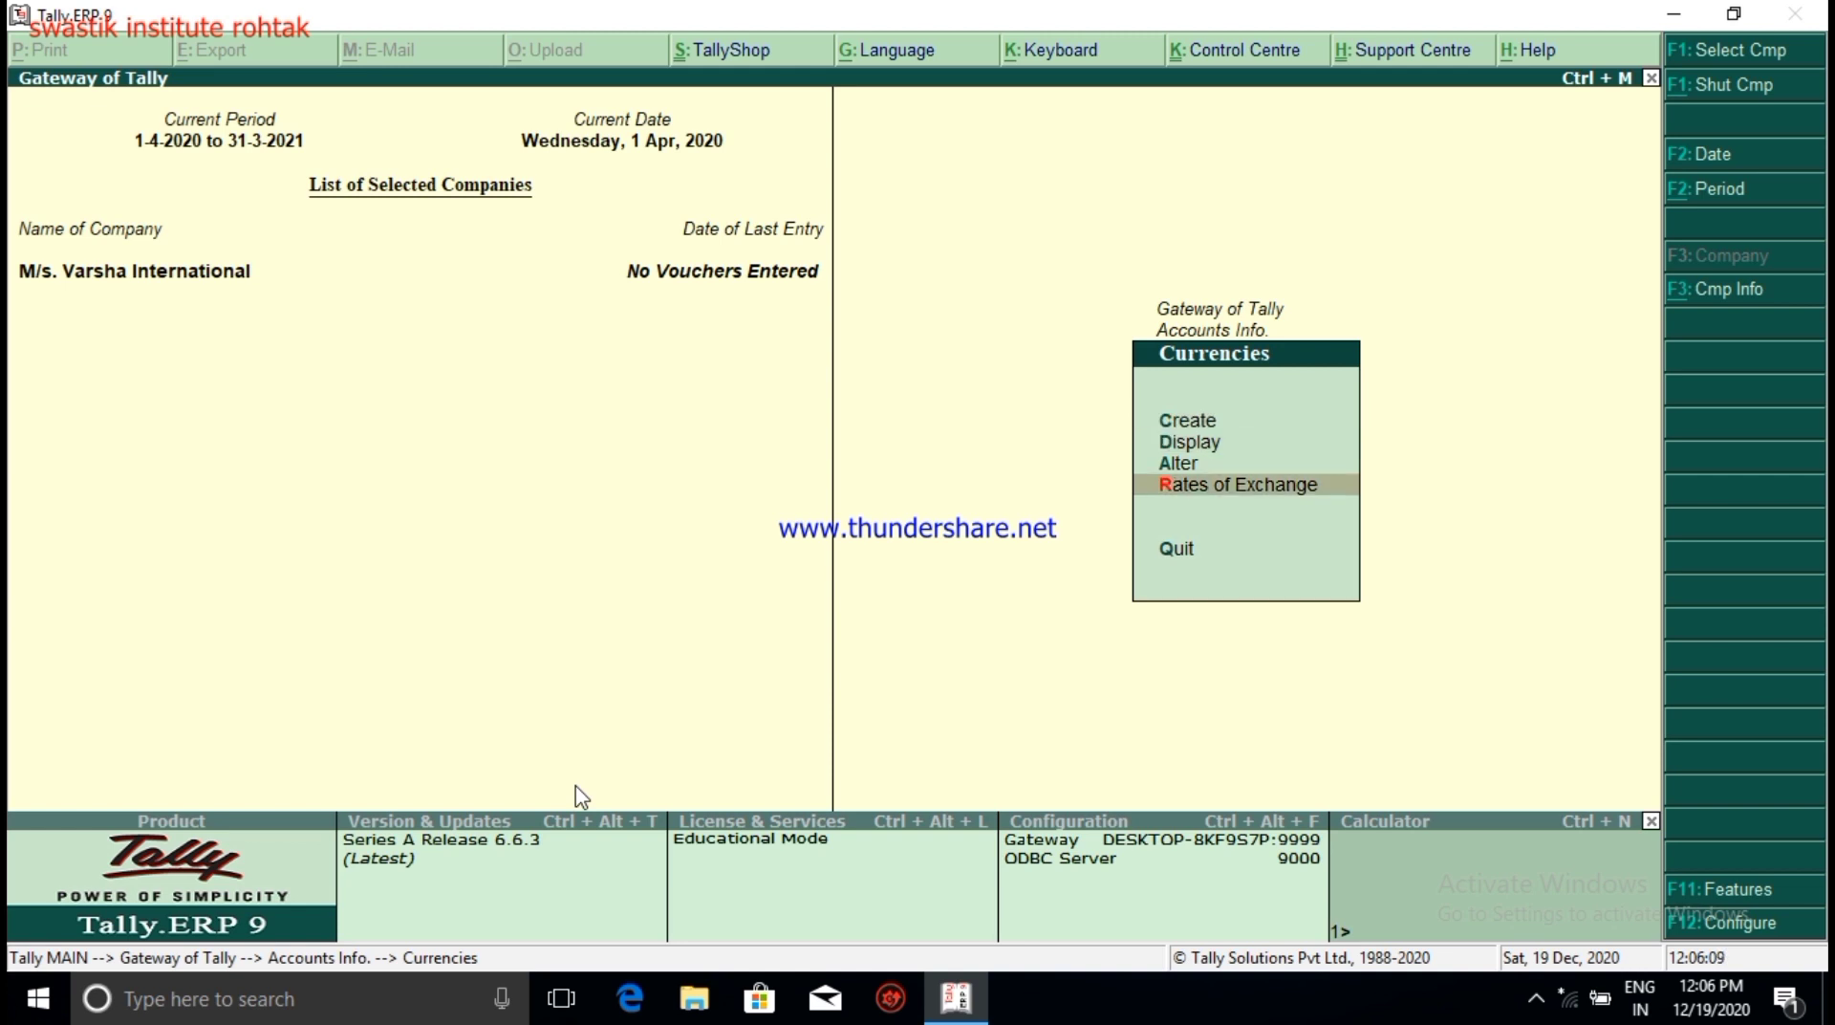
key(Up)
key(Up)
key(Return)
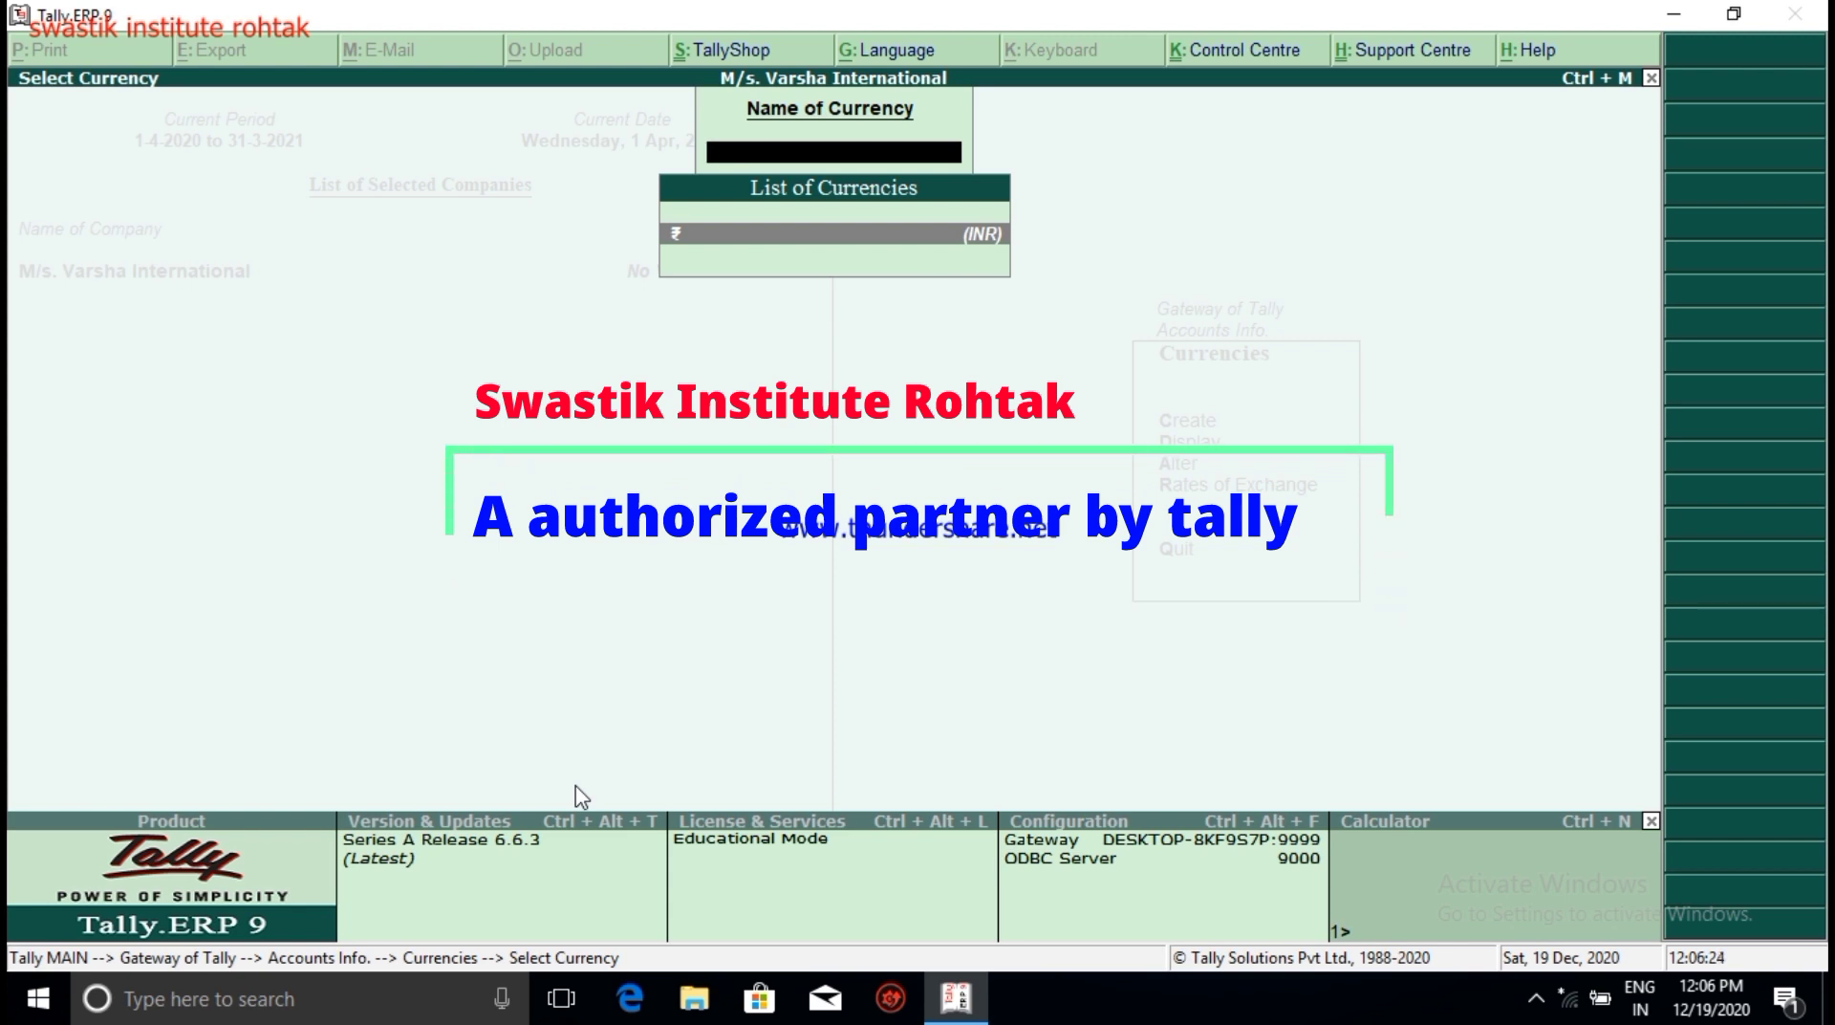
key(Return)
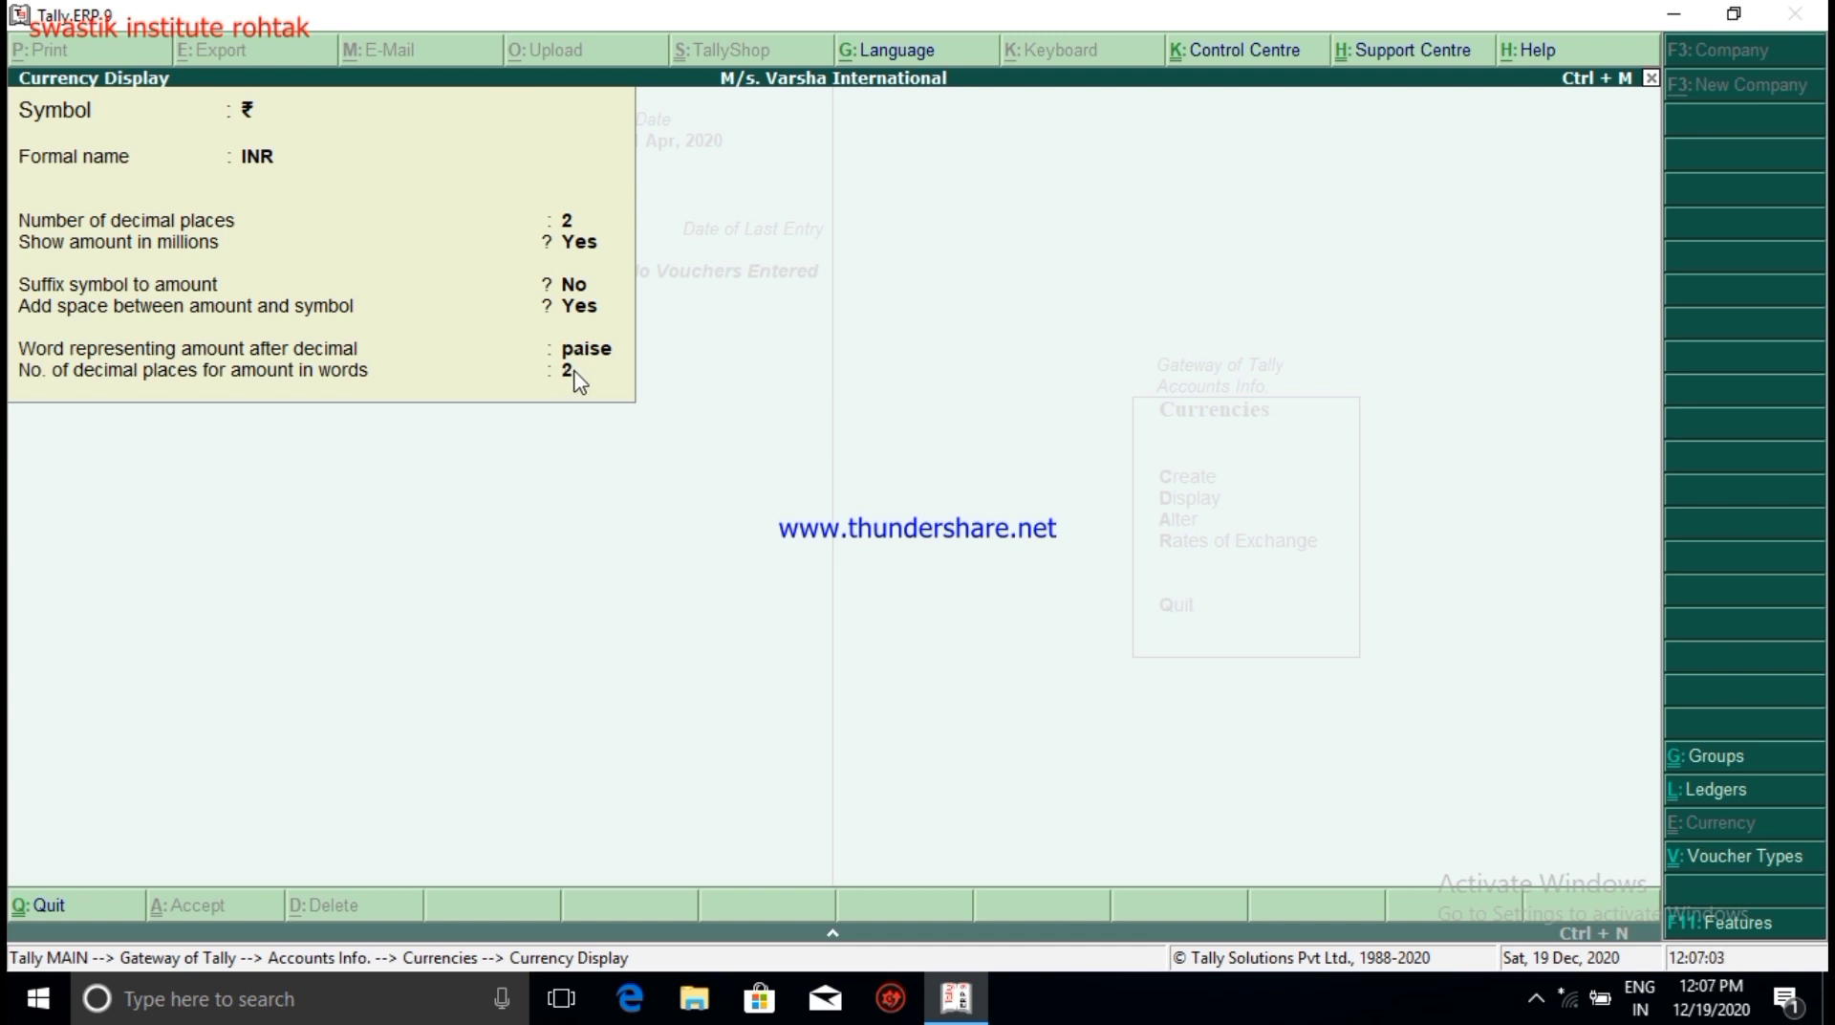
key(Escape)
key(Escape)
Step: Begin a new currency with the symbol $ and the formal name Dollar
key(Up)
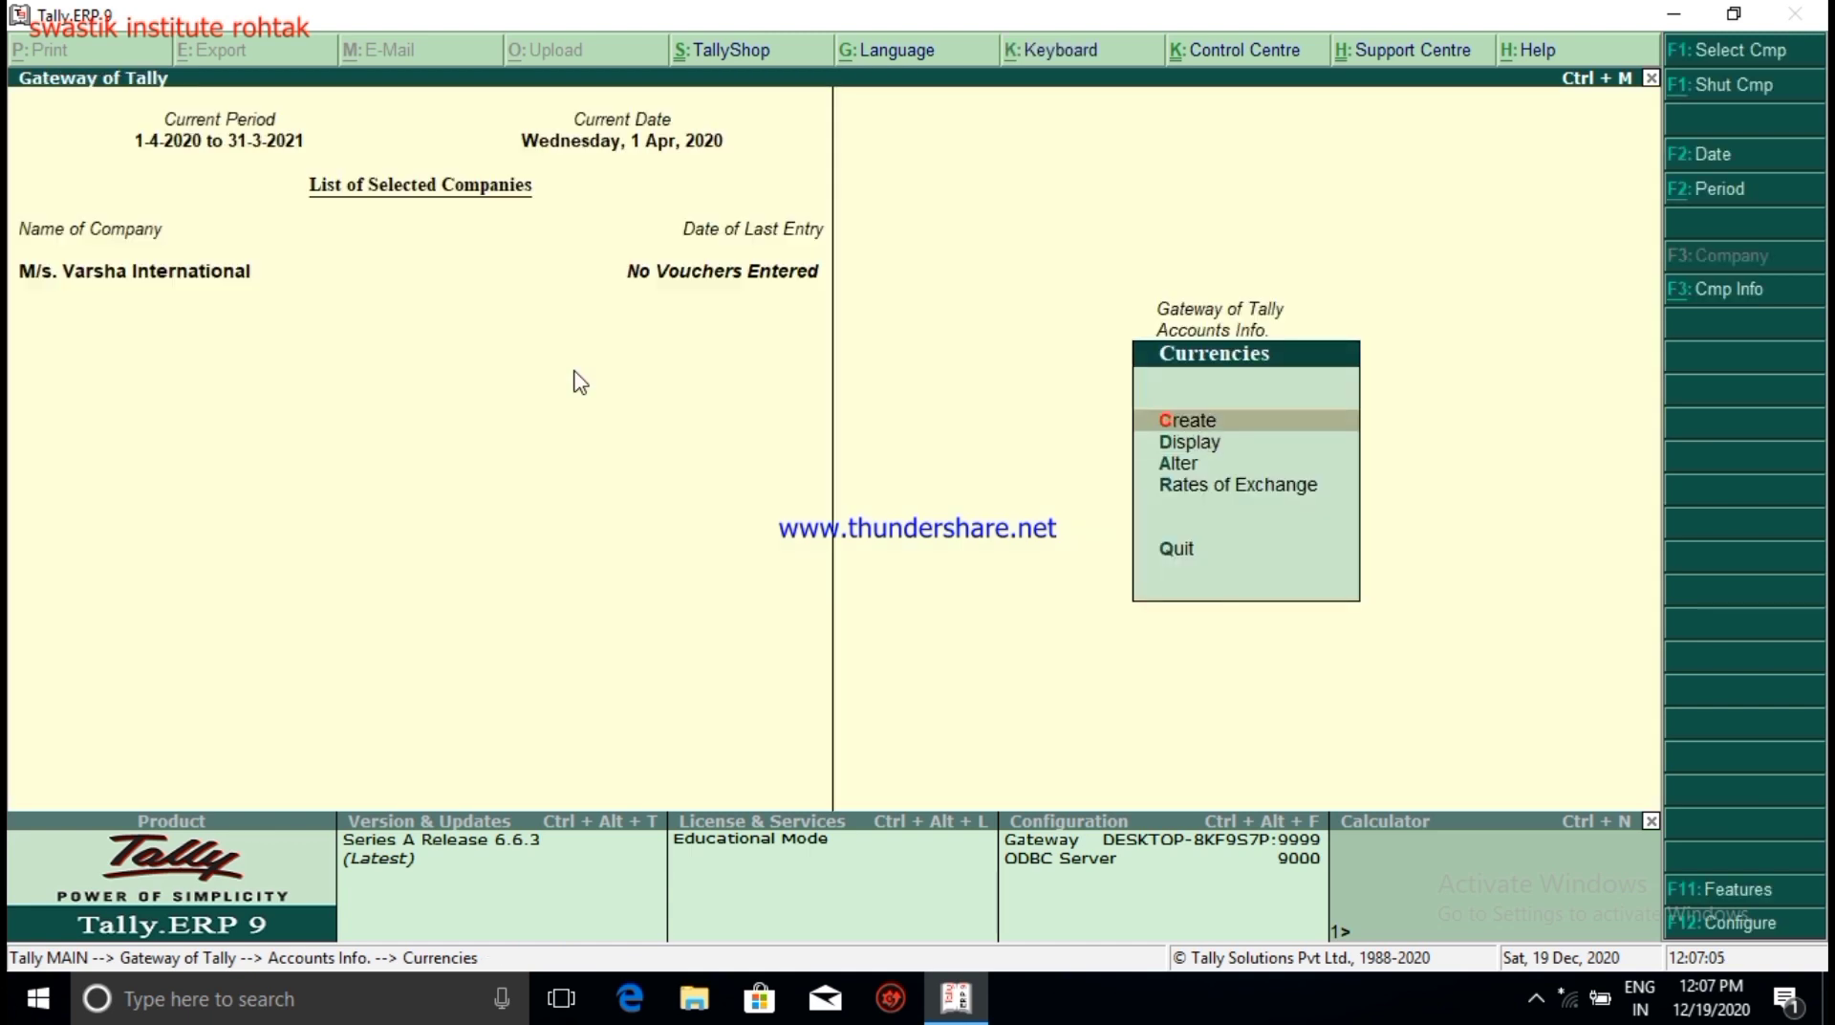
key(Return)
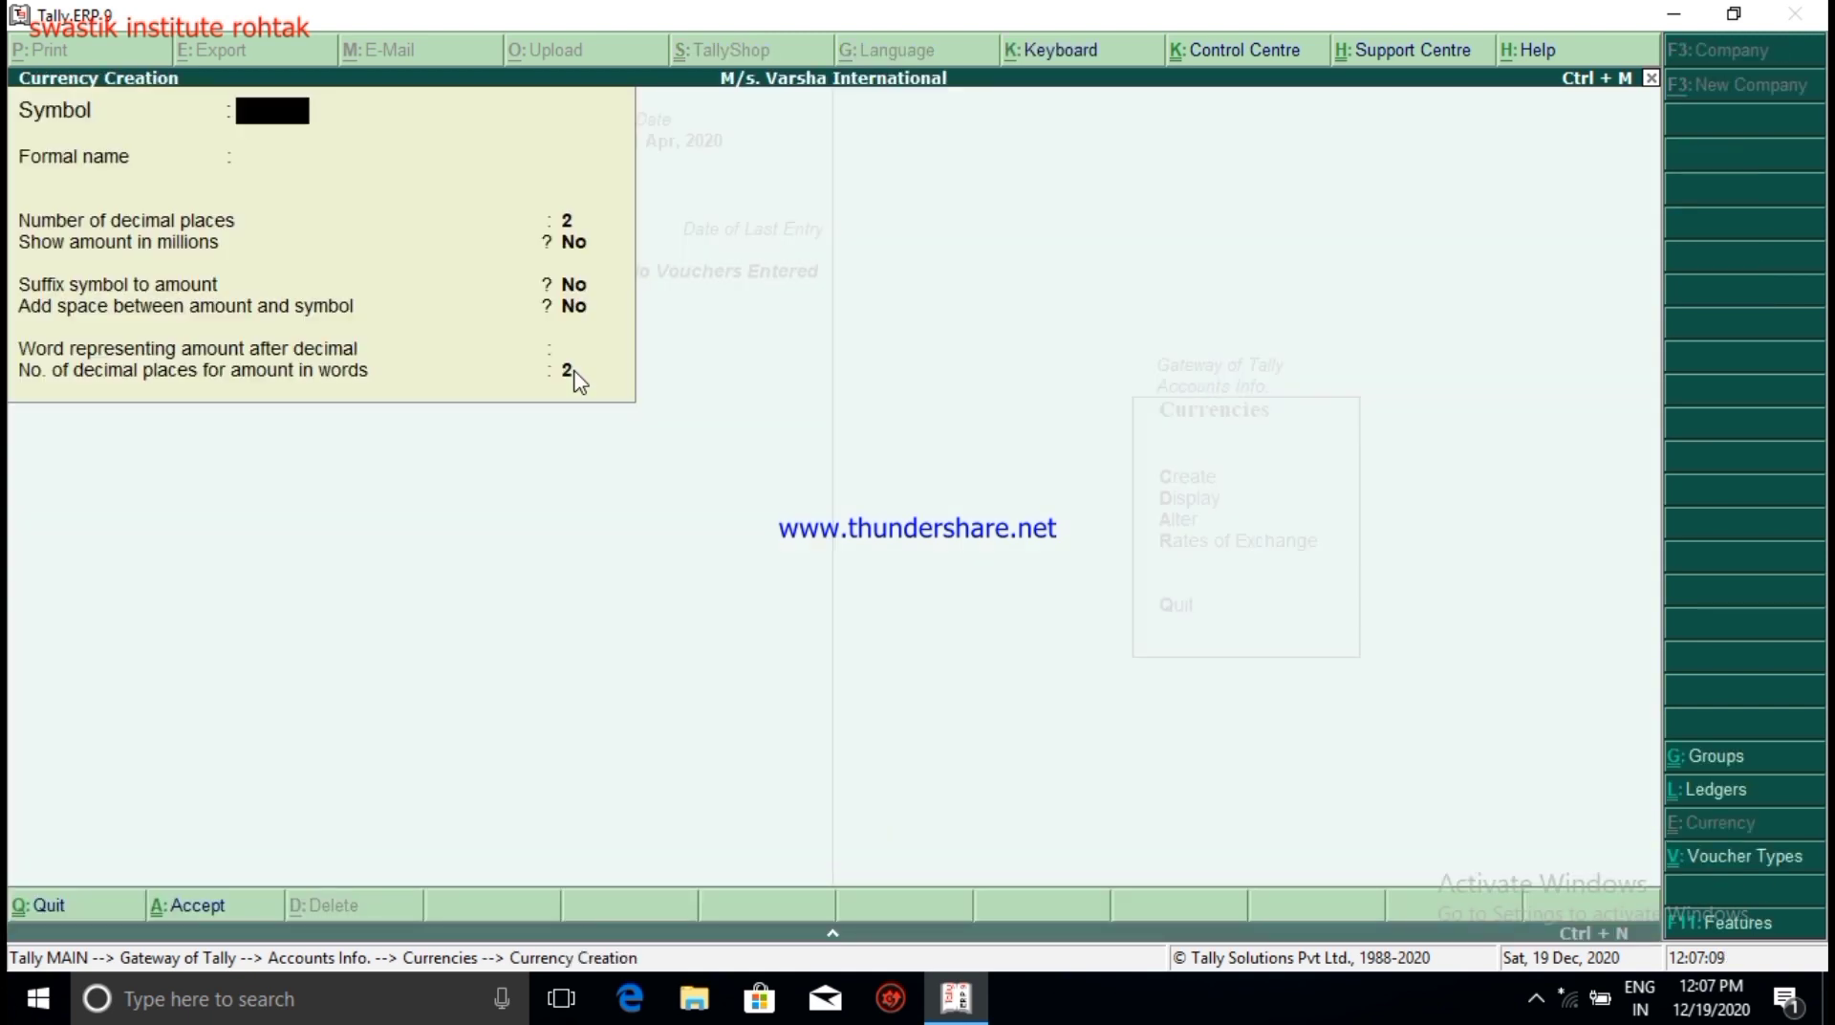
key(Escape)
key(Return)
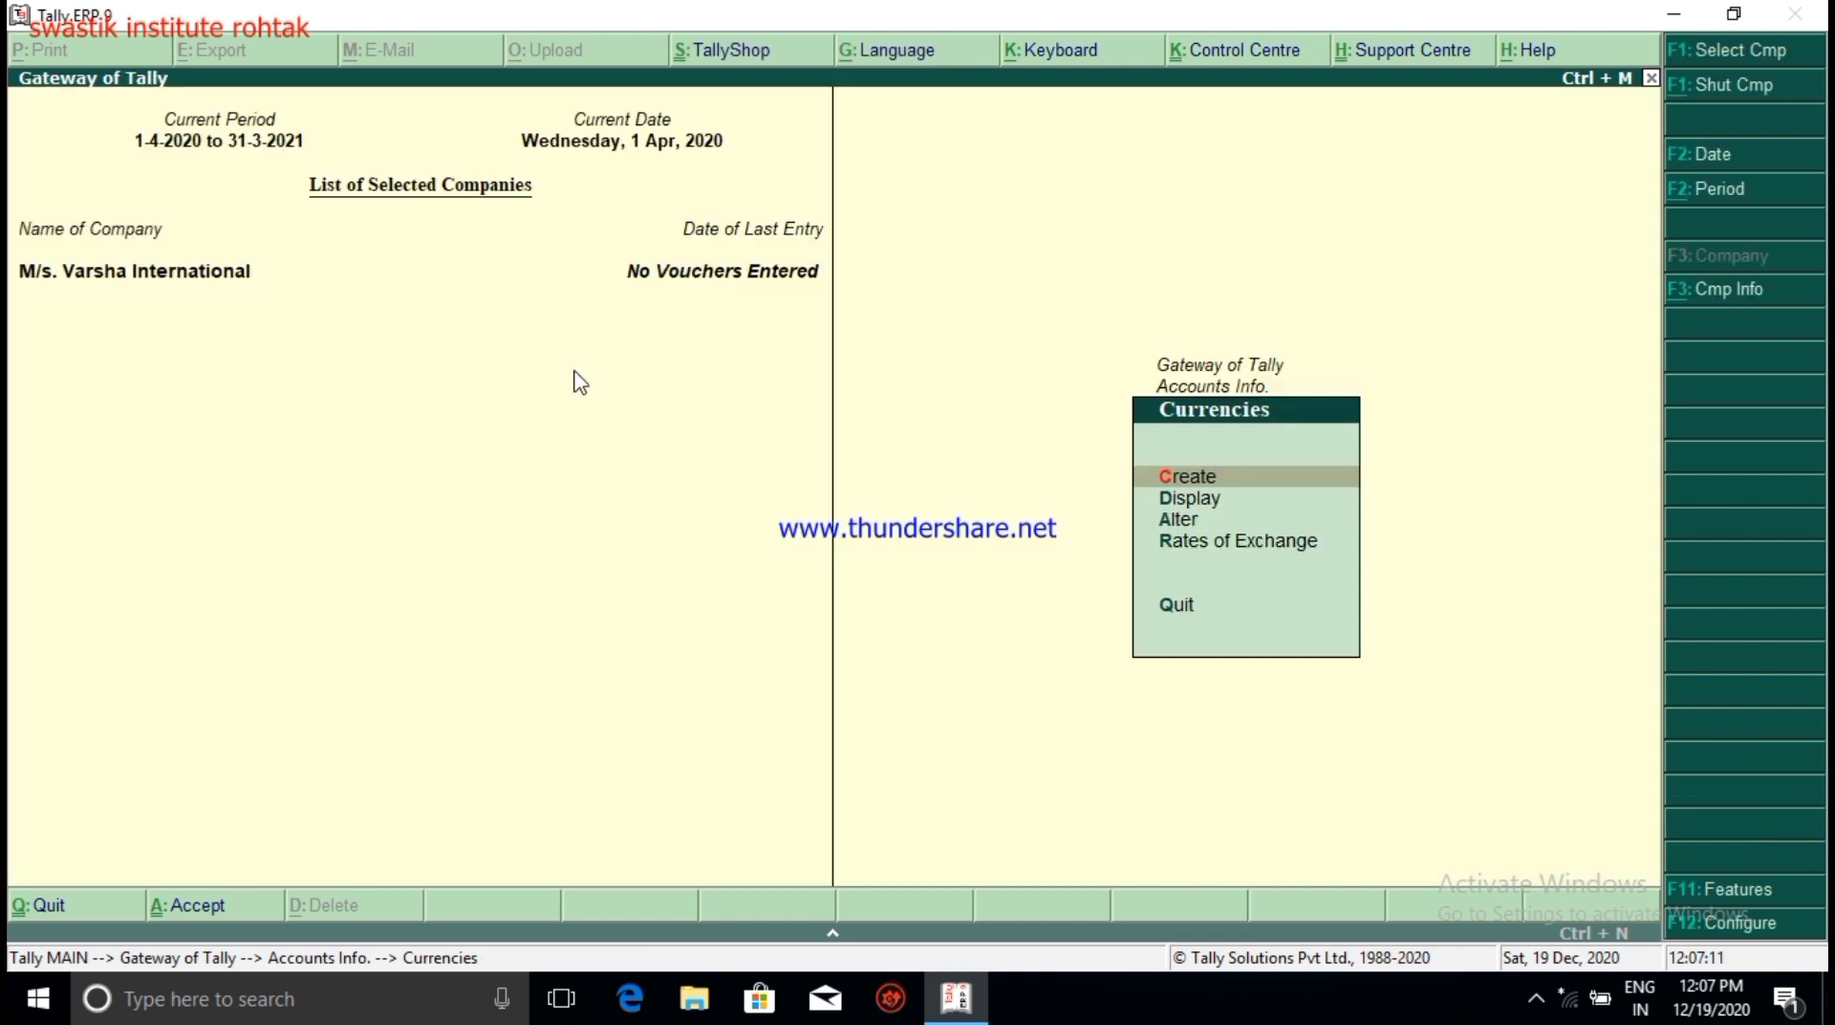
key(Return)
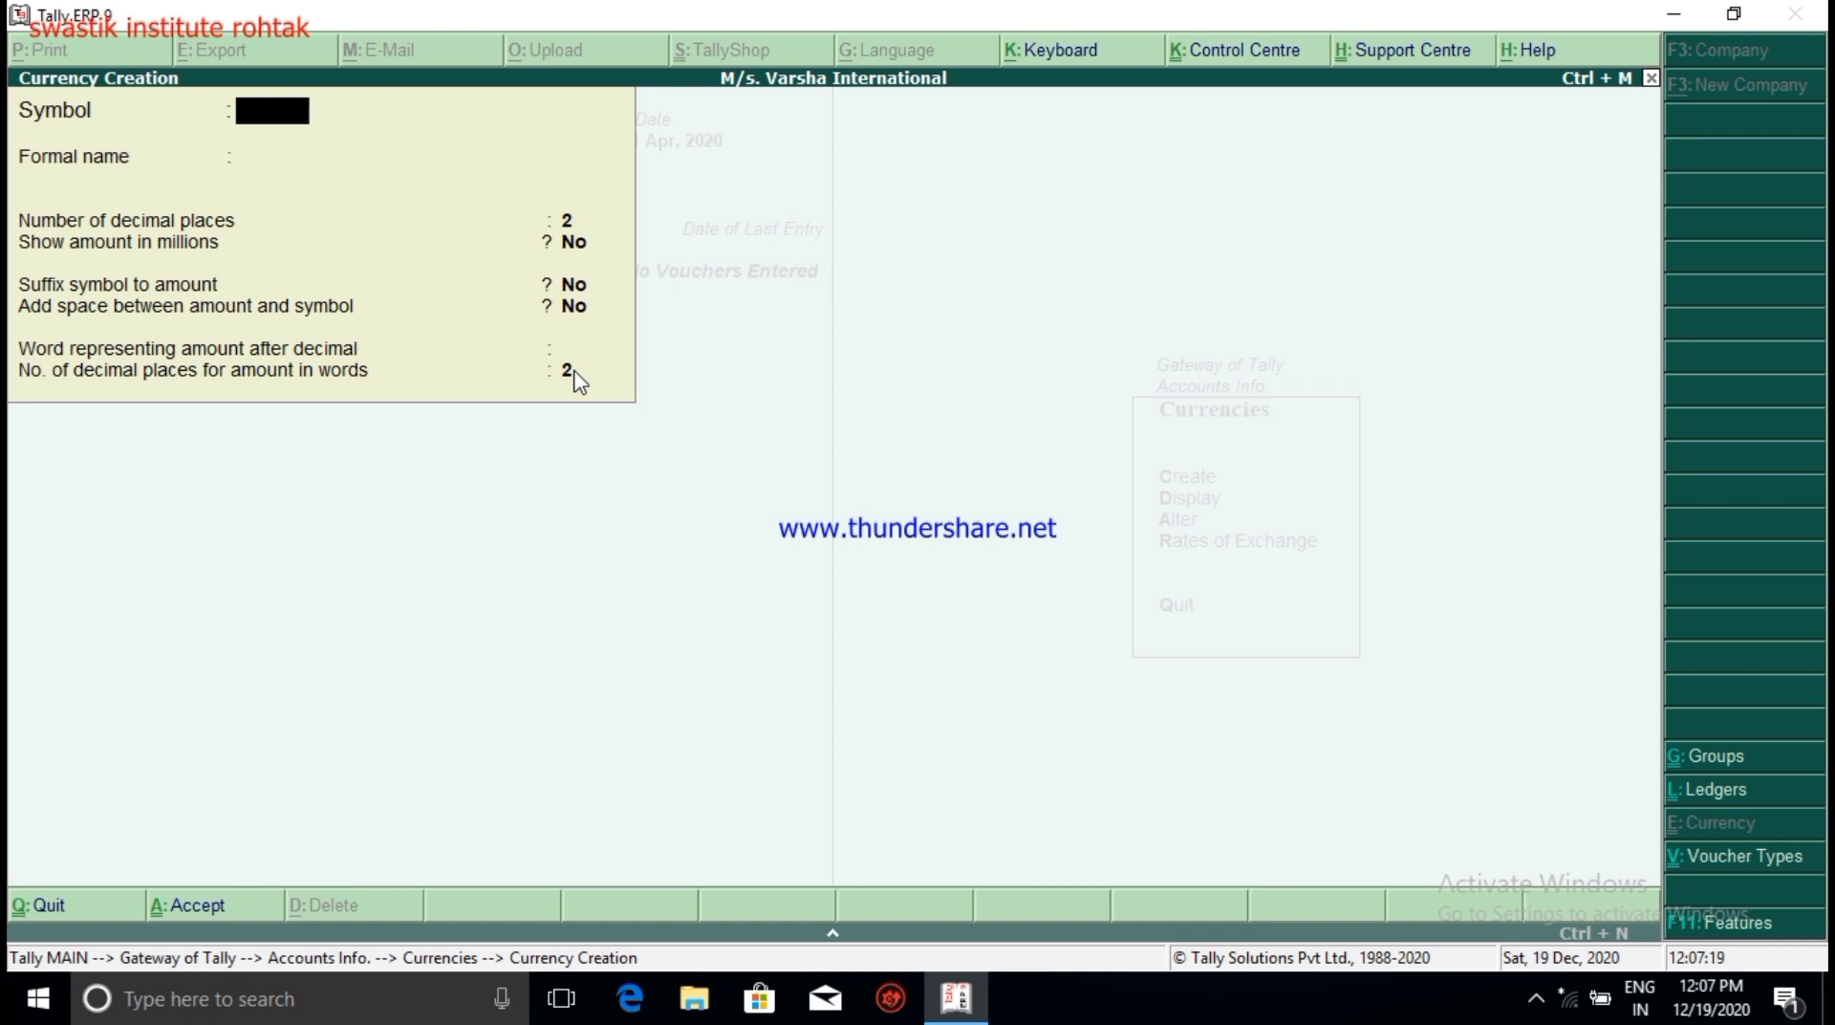
text($)
key(Return)
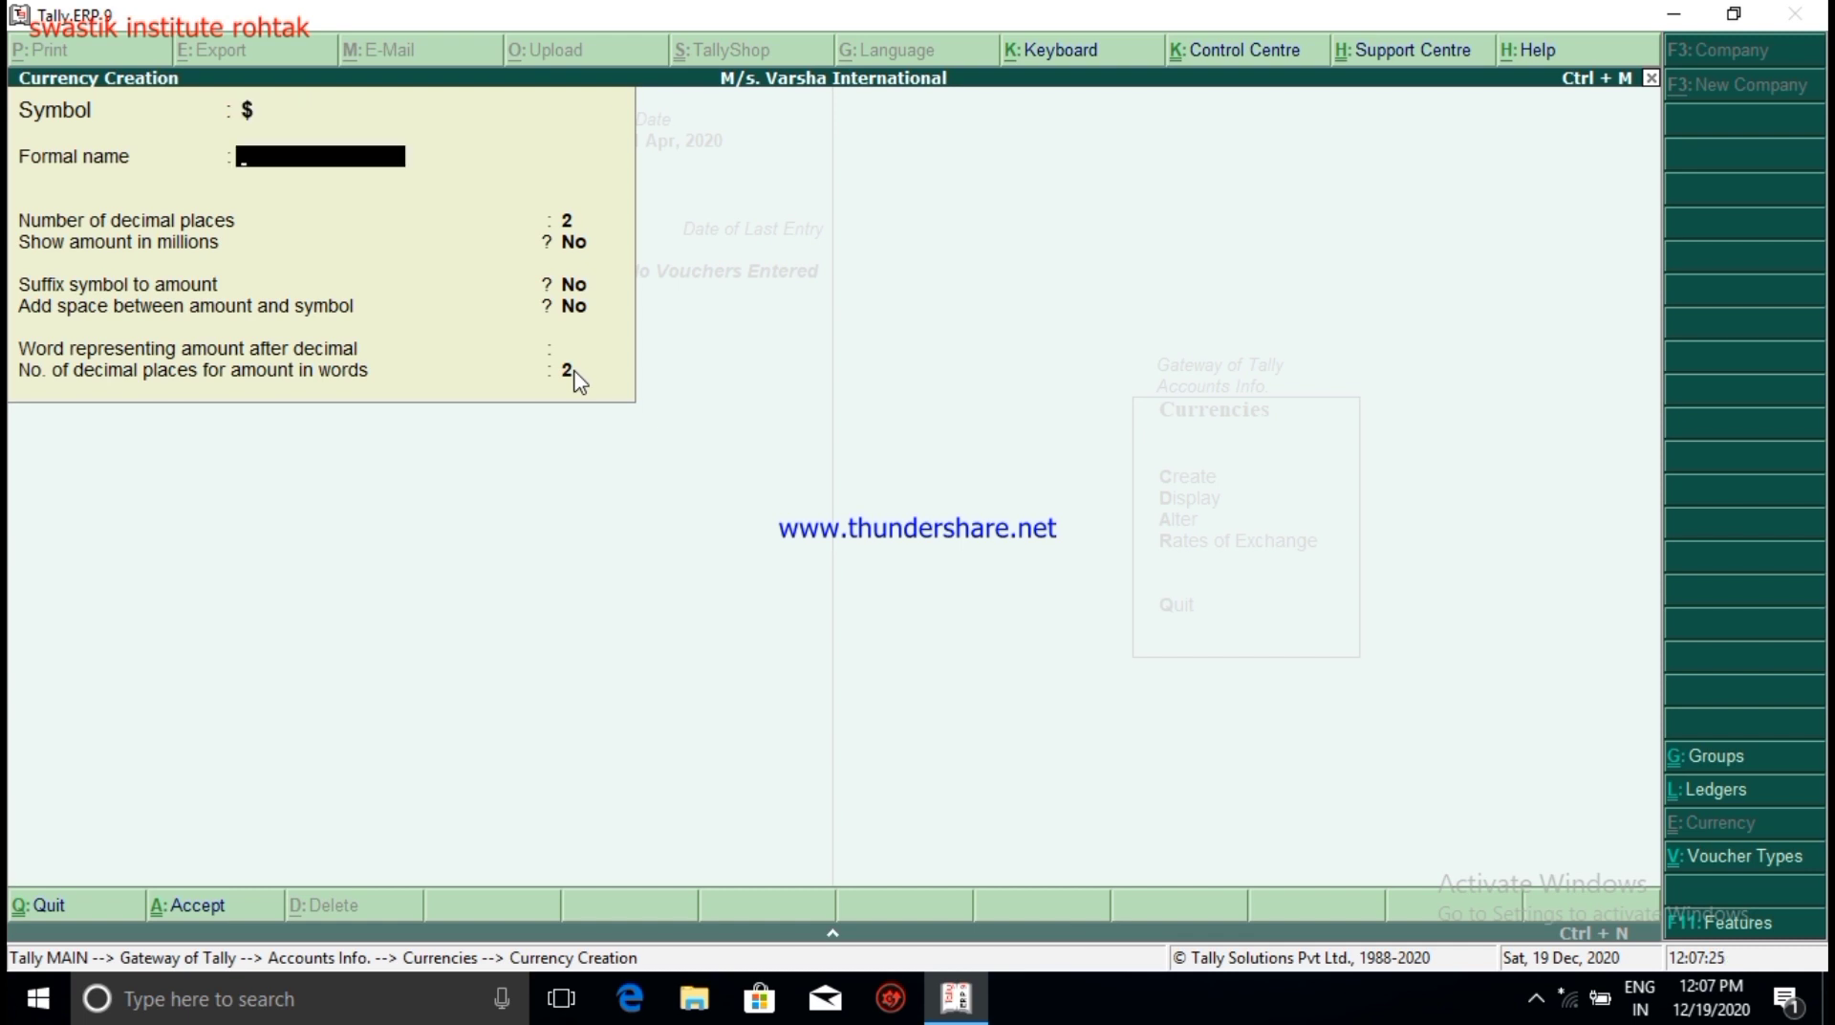
text(Dollar)
key(Return)
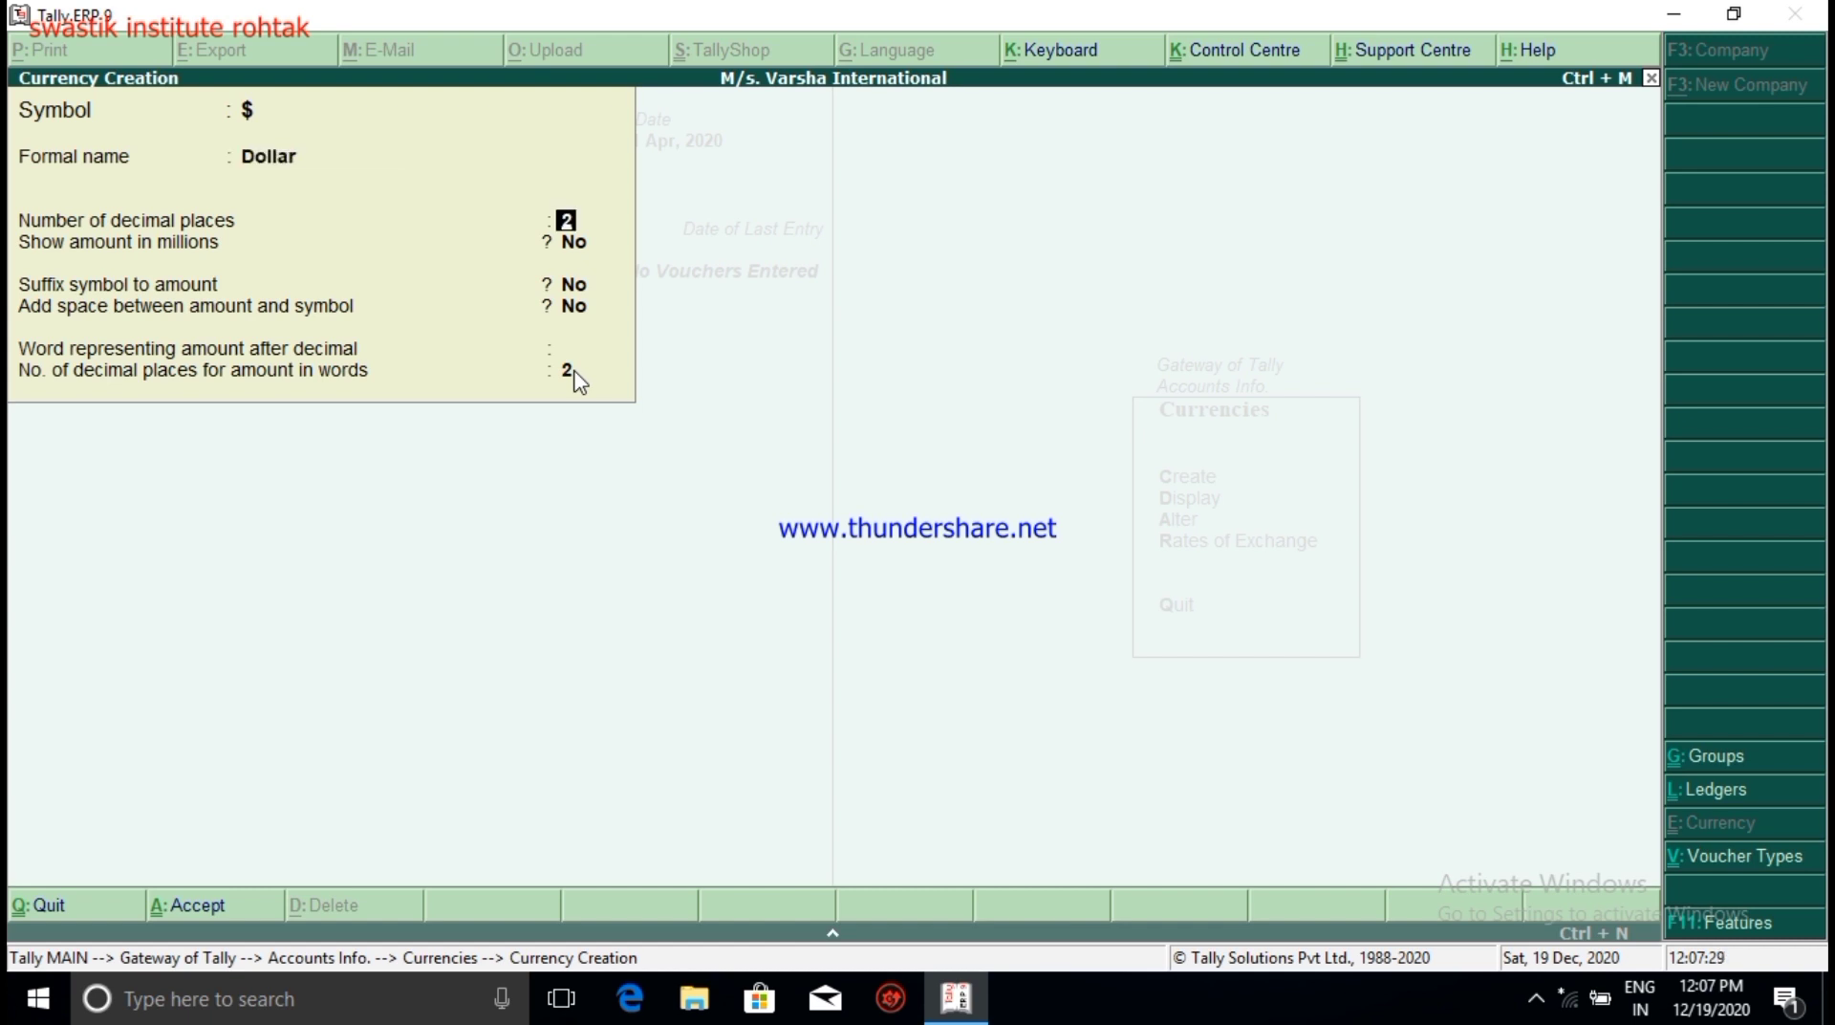
Step: Keep the default decimal and symbol settings for the Dollar currency, leave the word after decimal blank, and save it
key(Return)
key(Return)
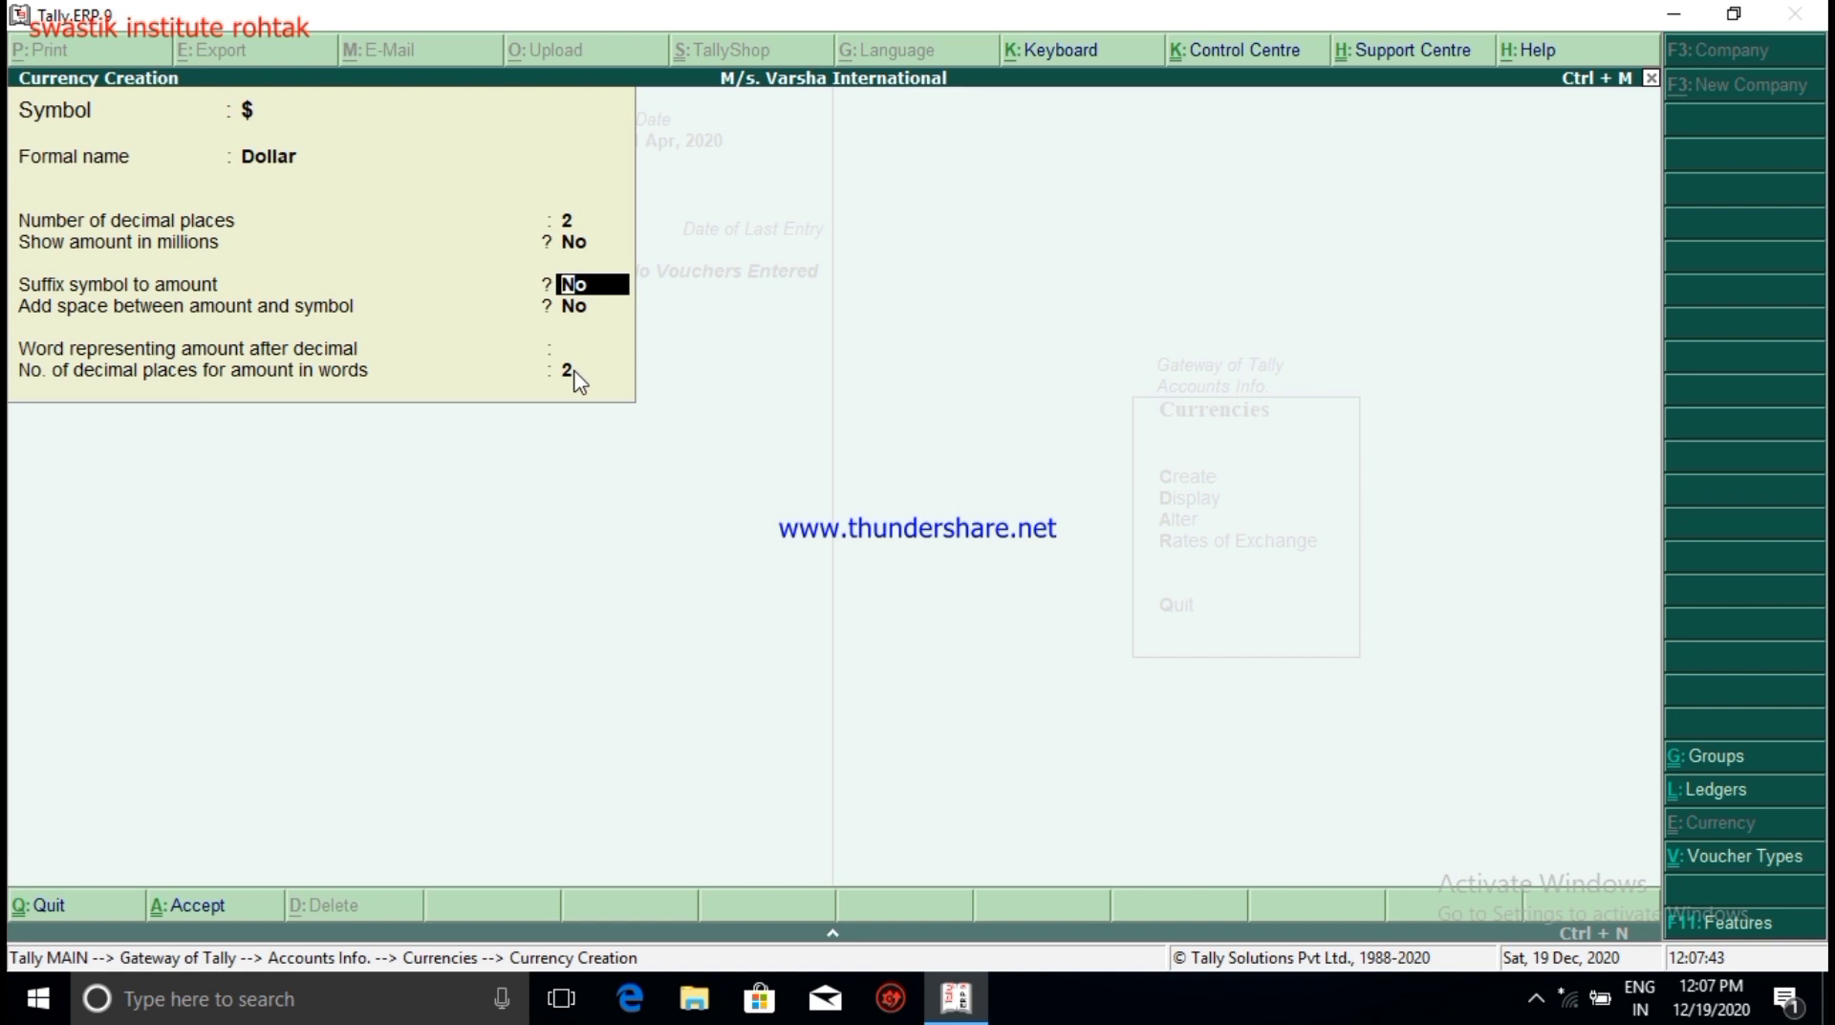
key(Return)
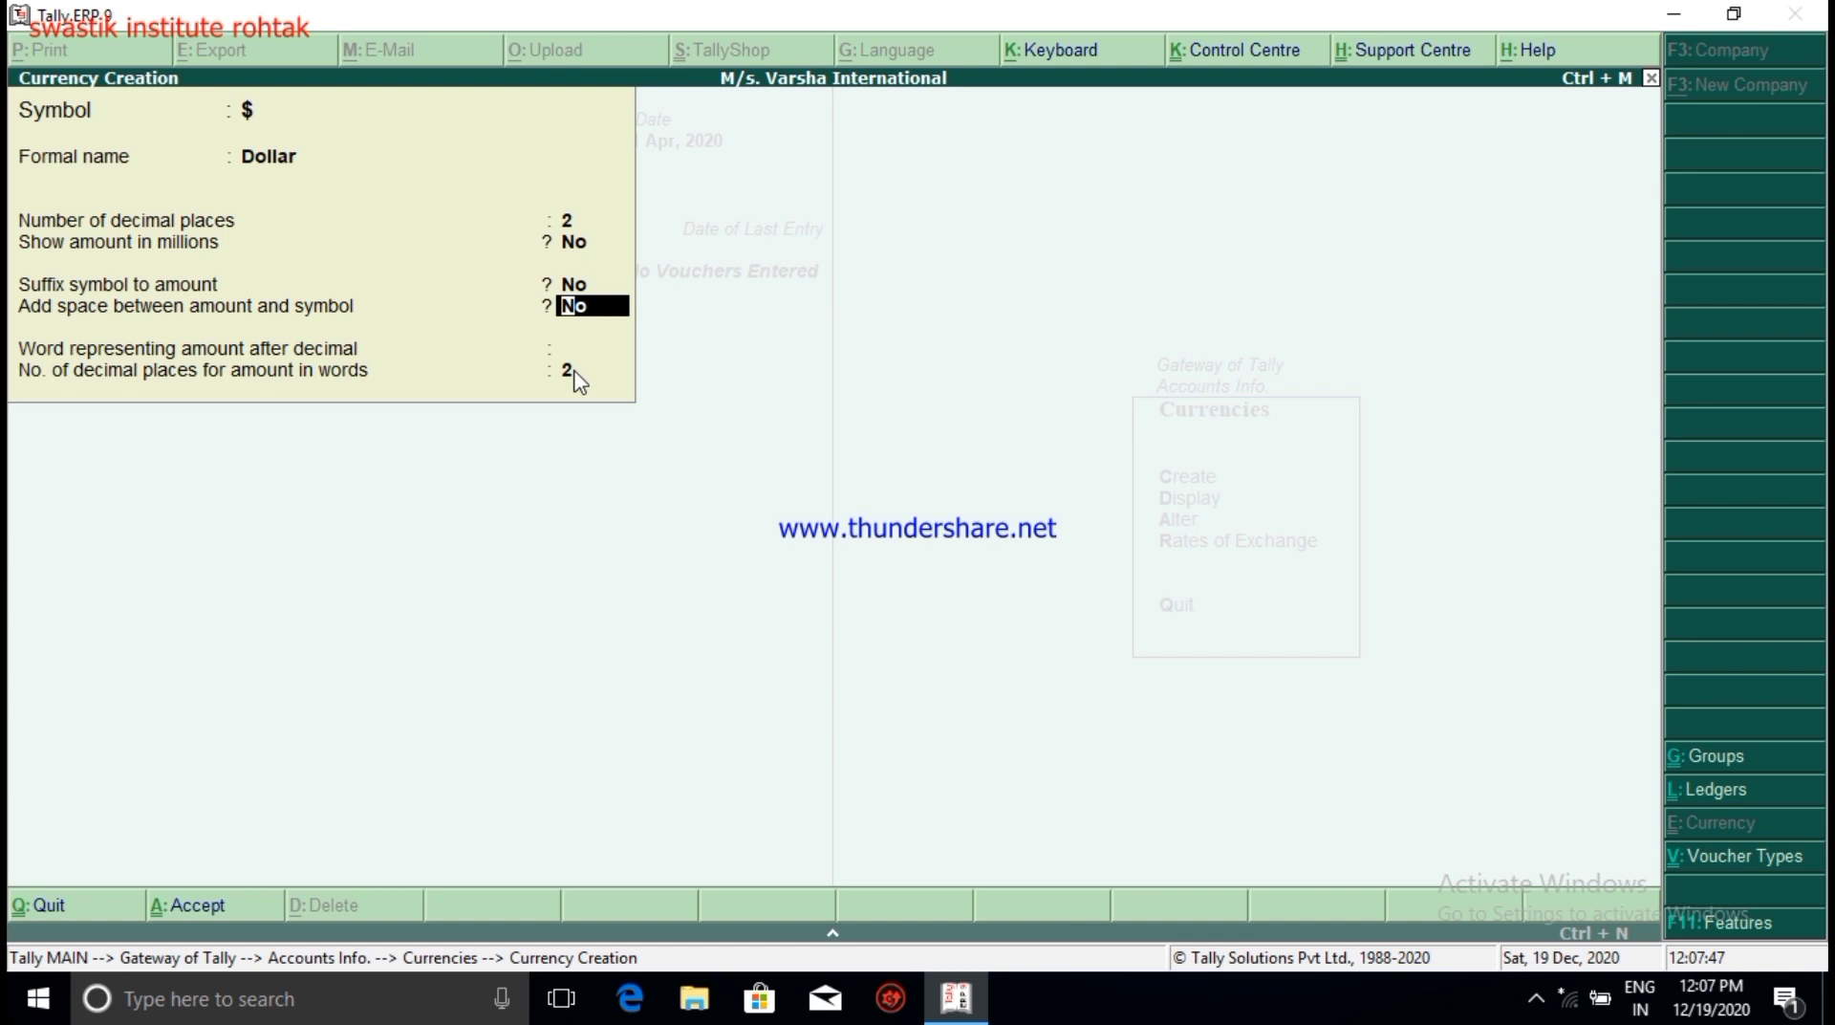
key(Return)
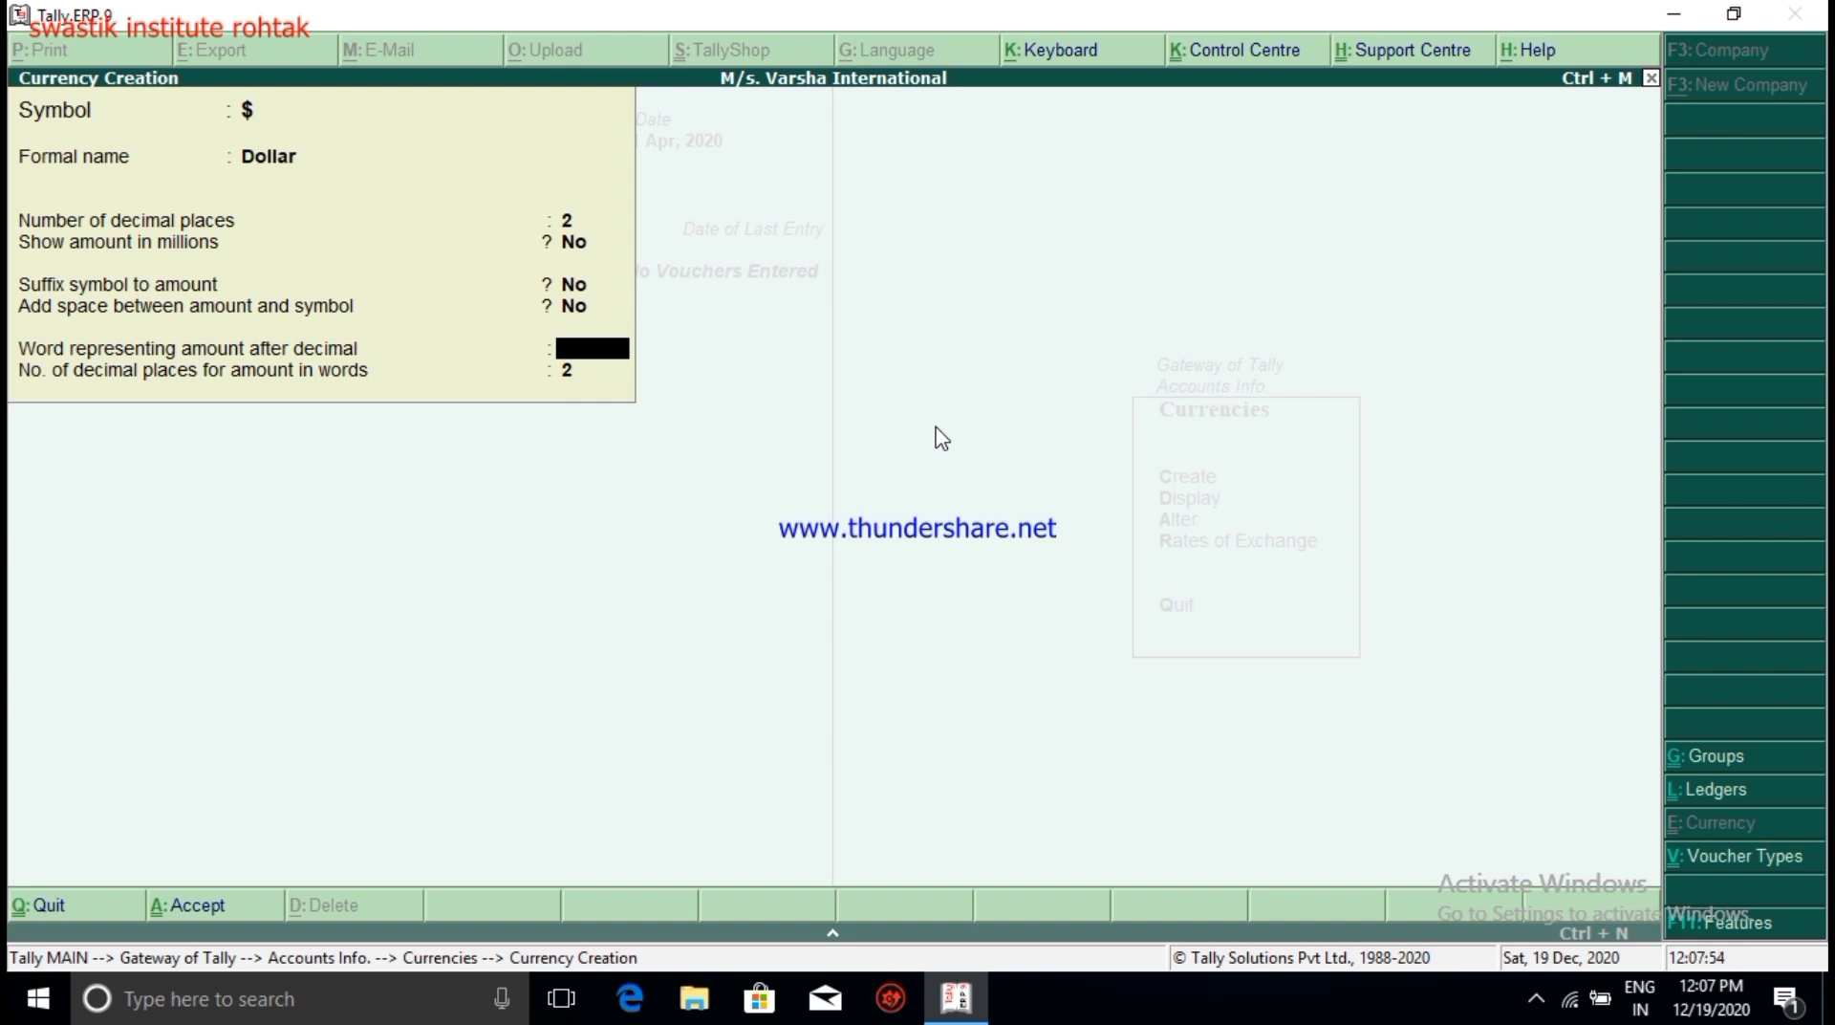
text(pa)
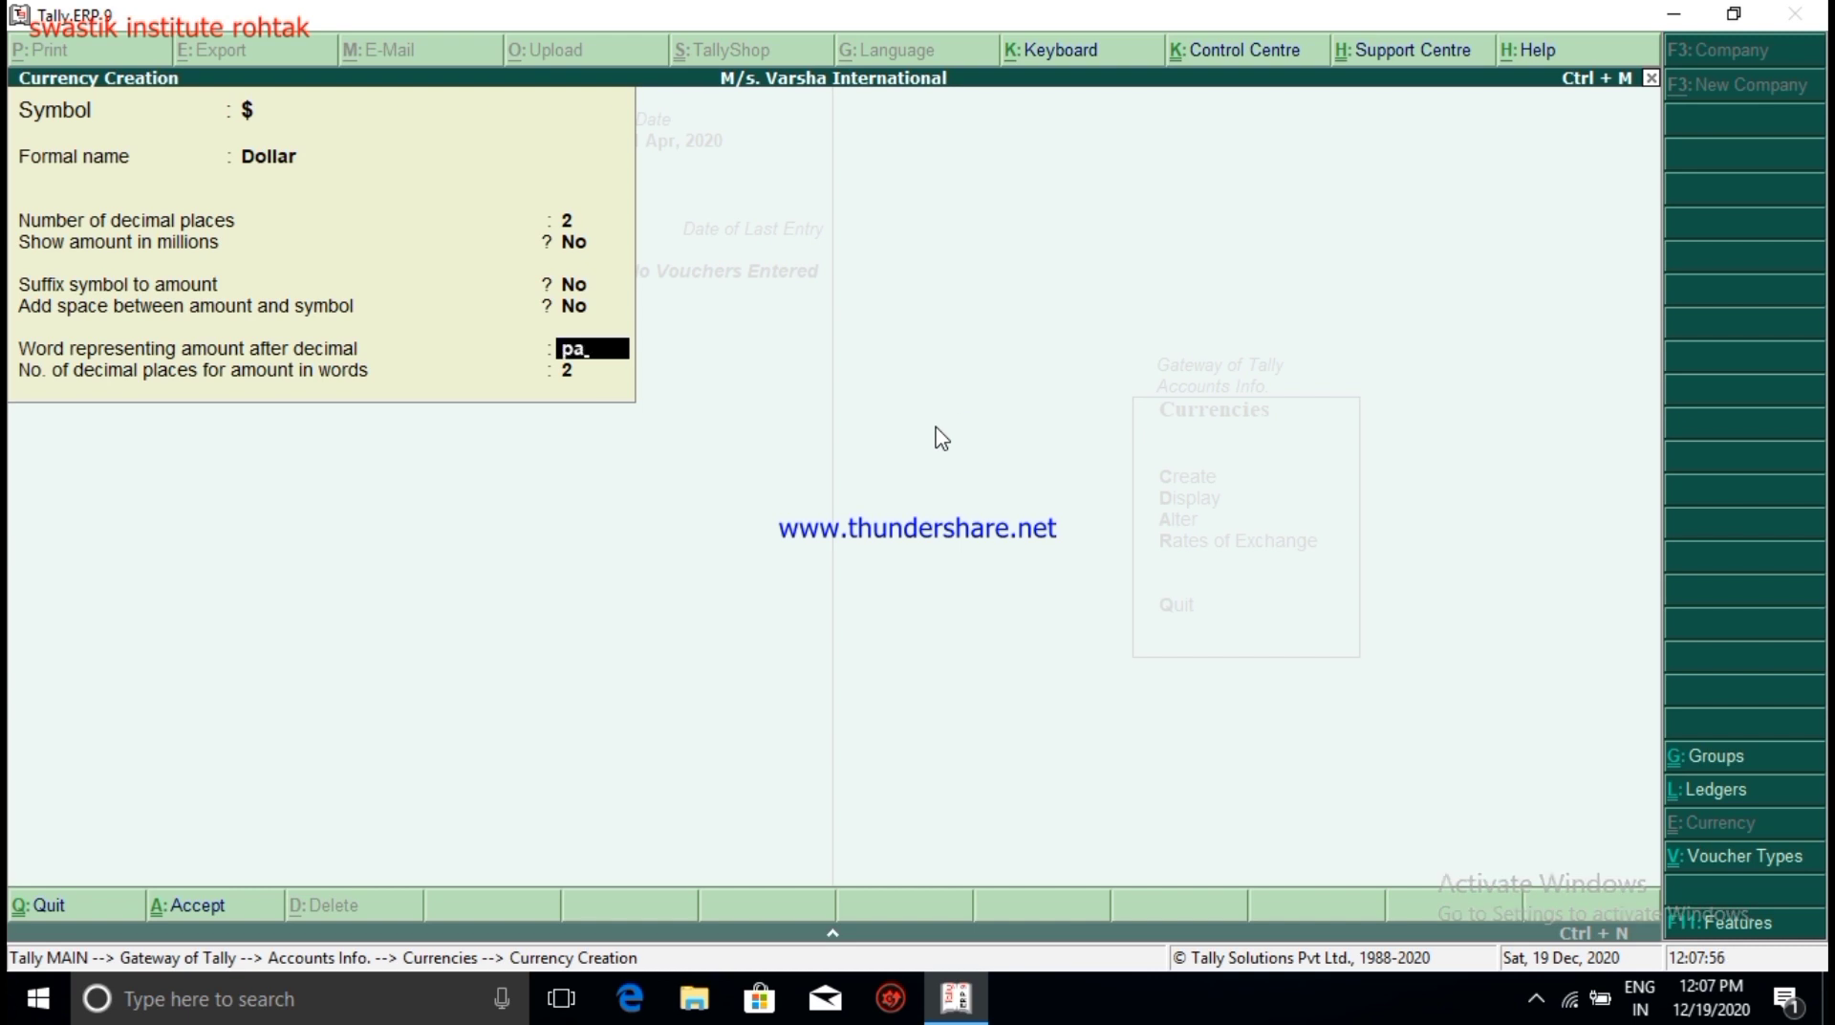
text(i)
key(BackSpace)
key(BackSpace)
key(BackSpace)
key(Return)
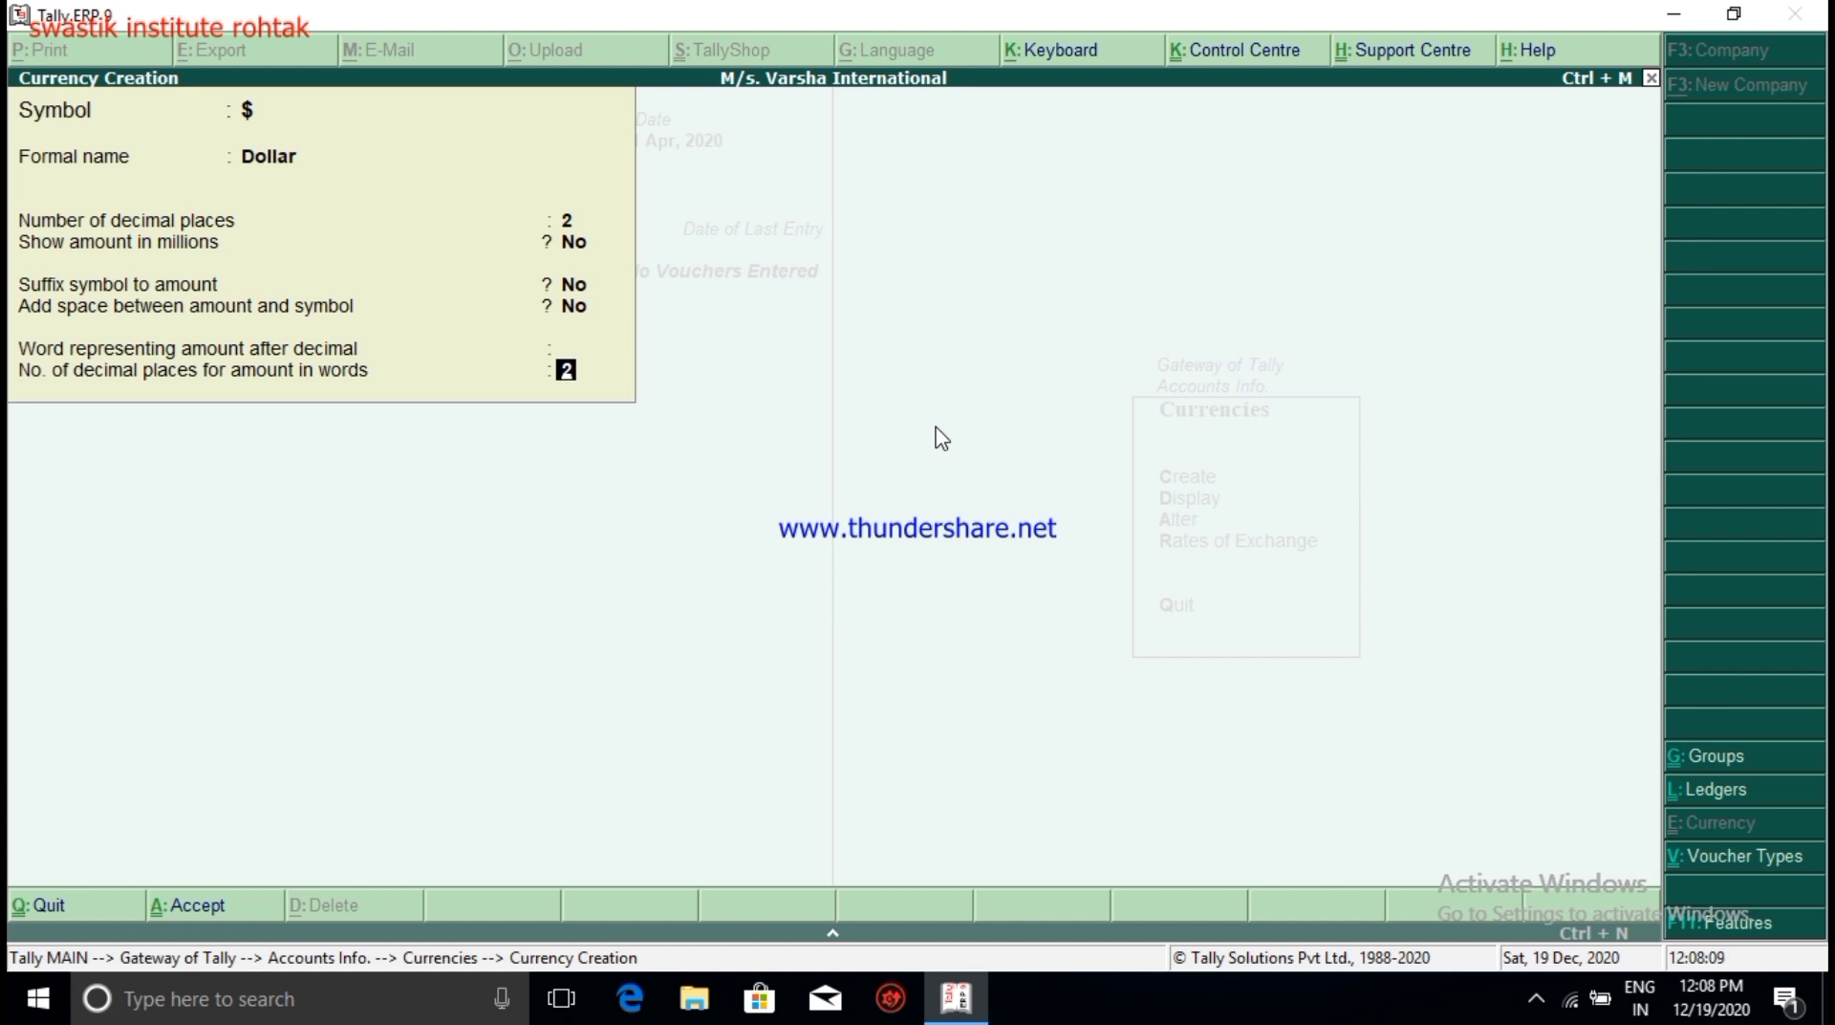
key(Return)
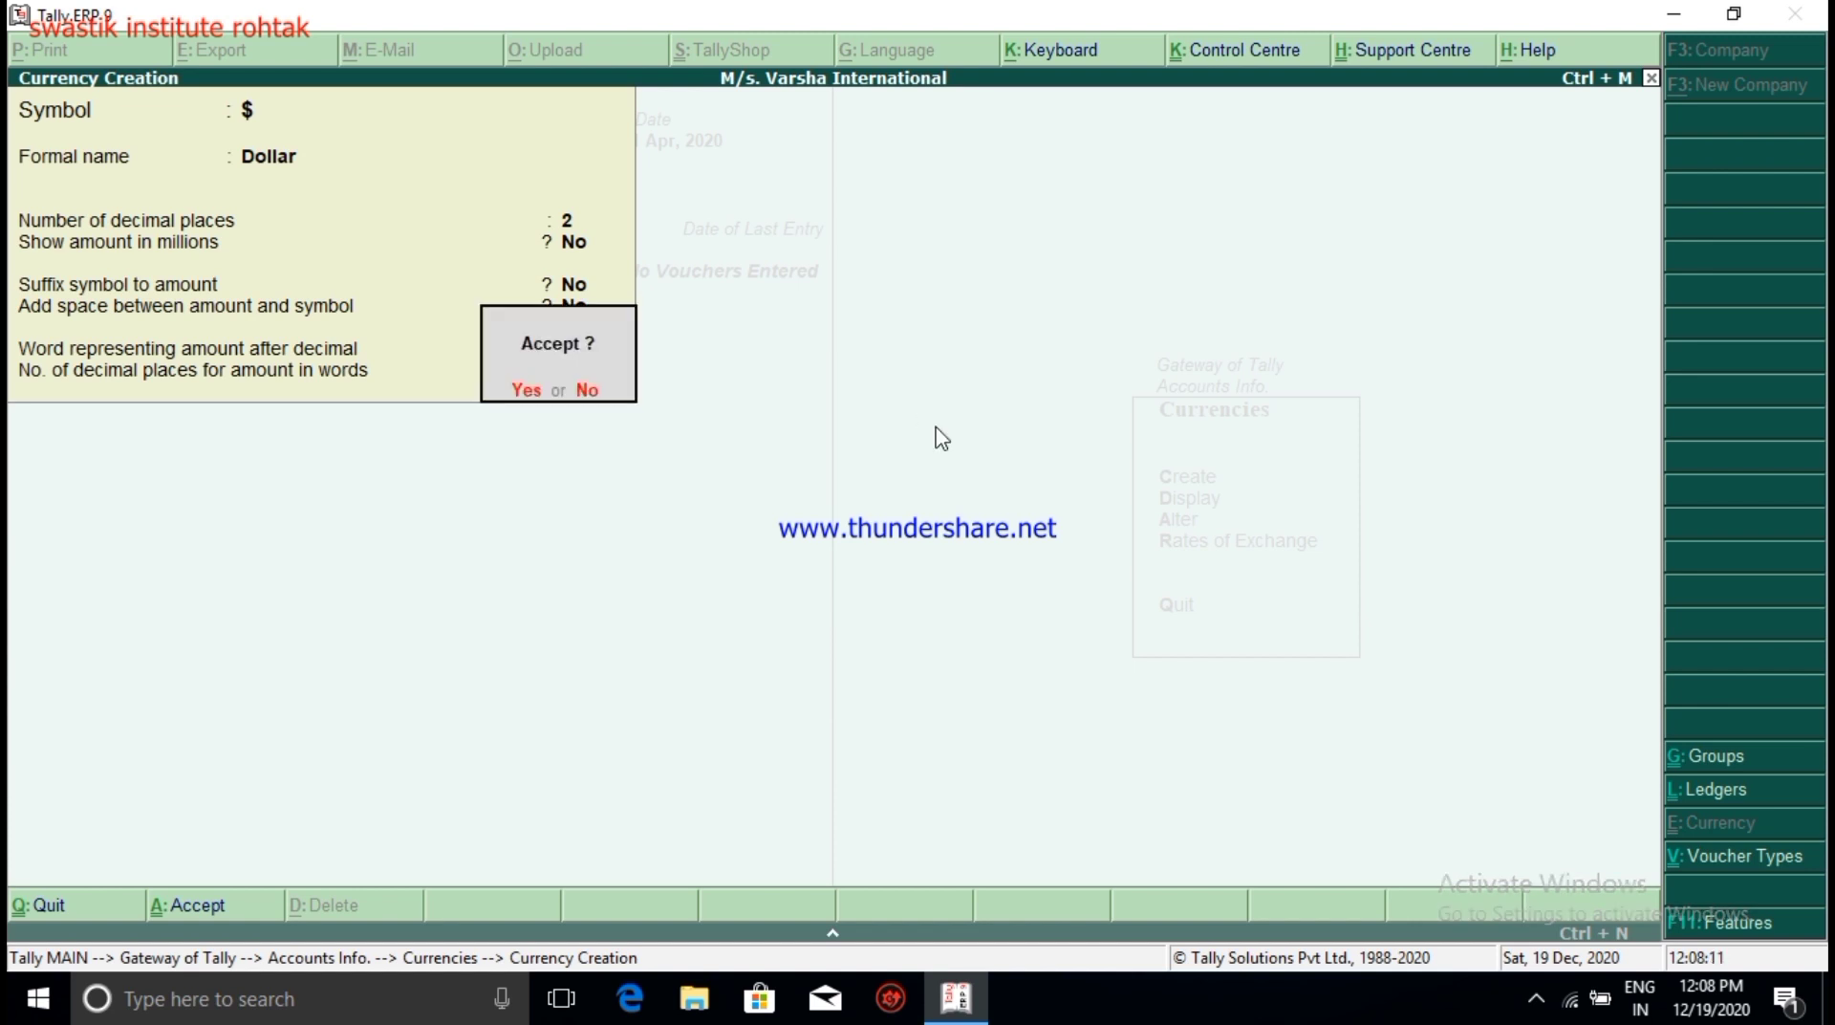
key(Return)
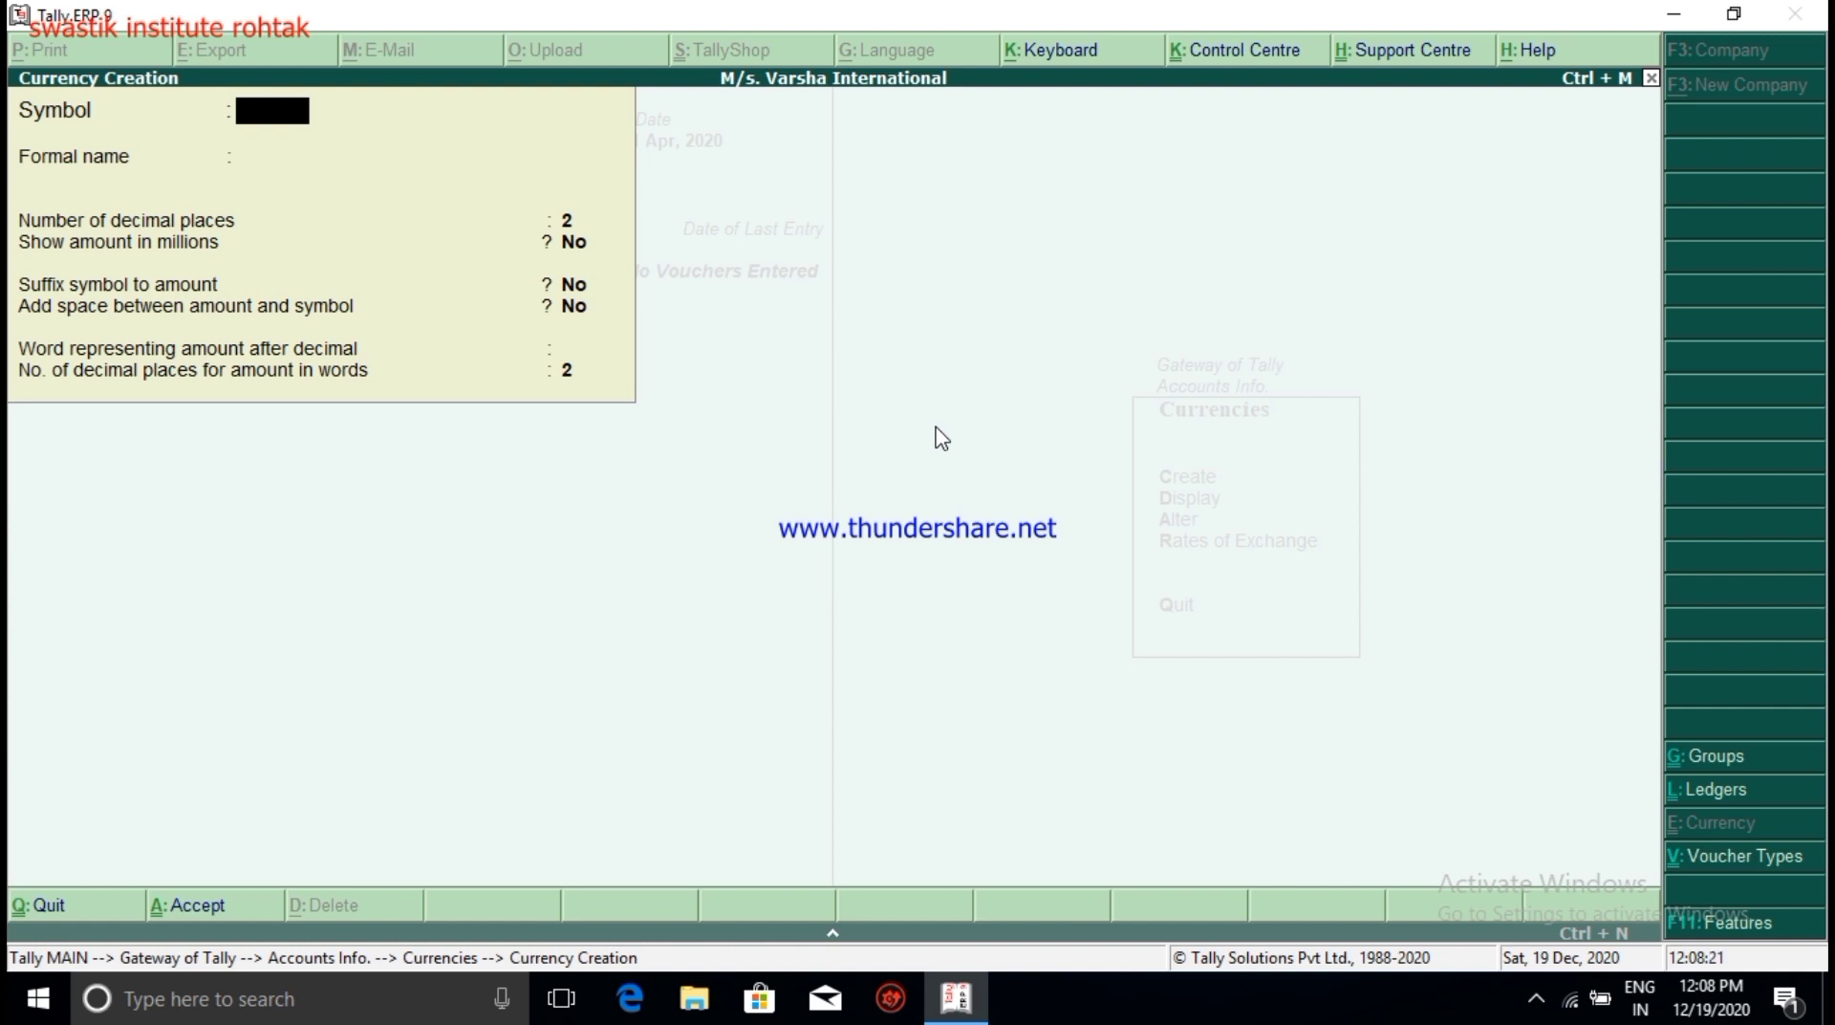
Step: Open the Dollar currency for alteration, keep its existing details, and proceed to its rates of exchange
key(Escape)
key(Escape)
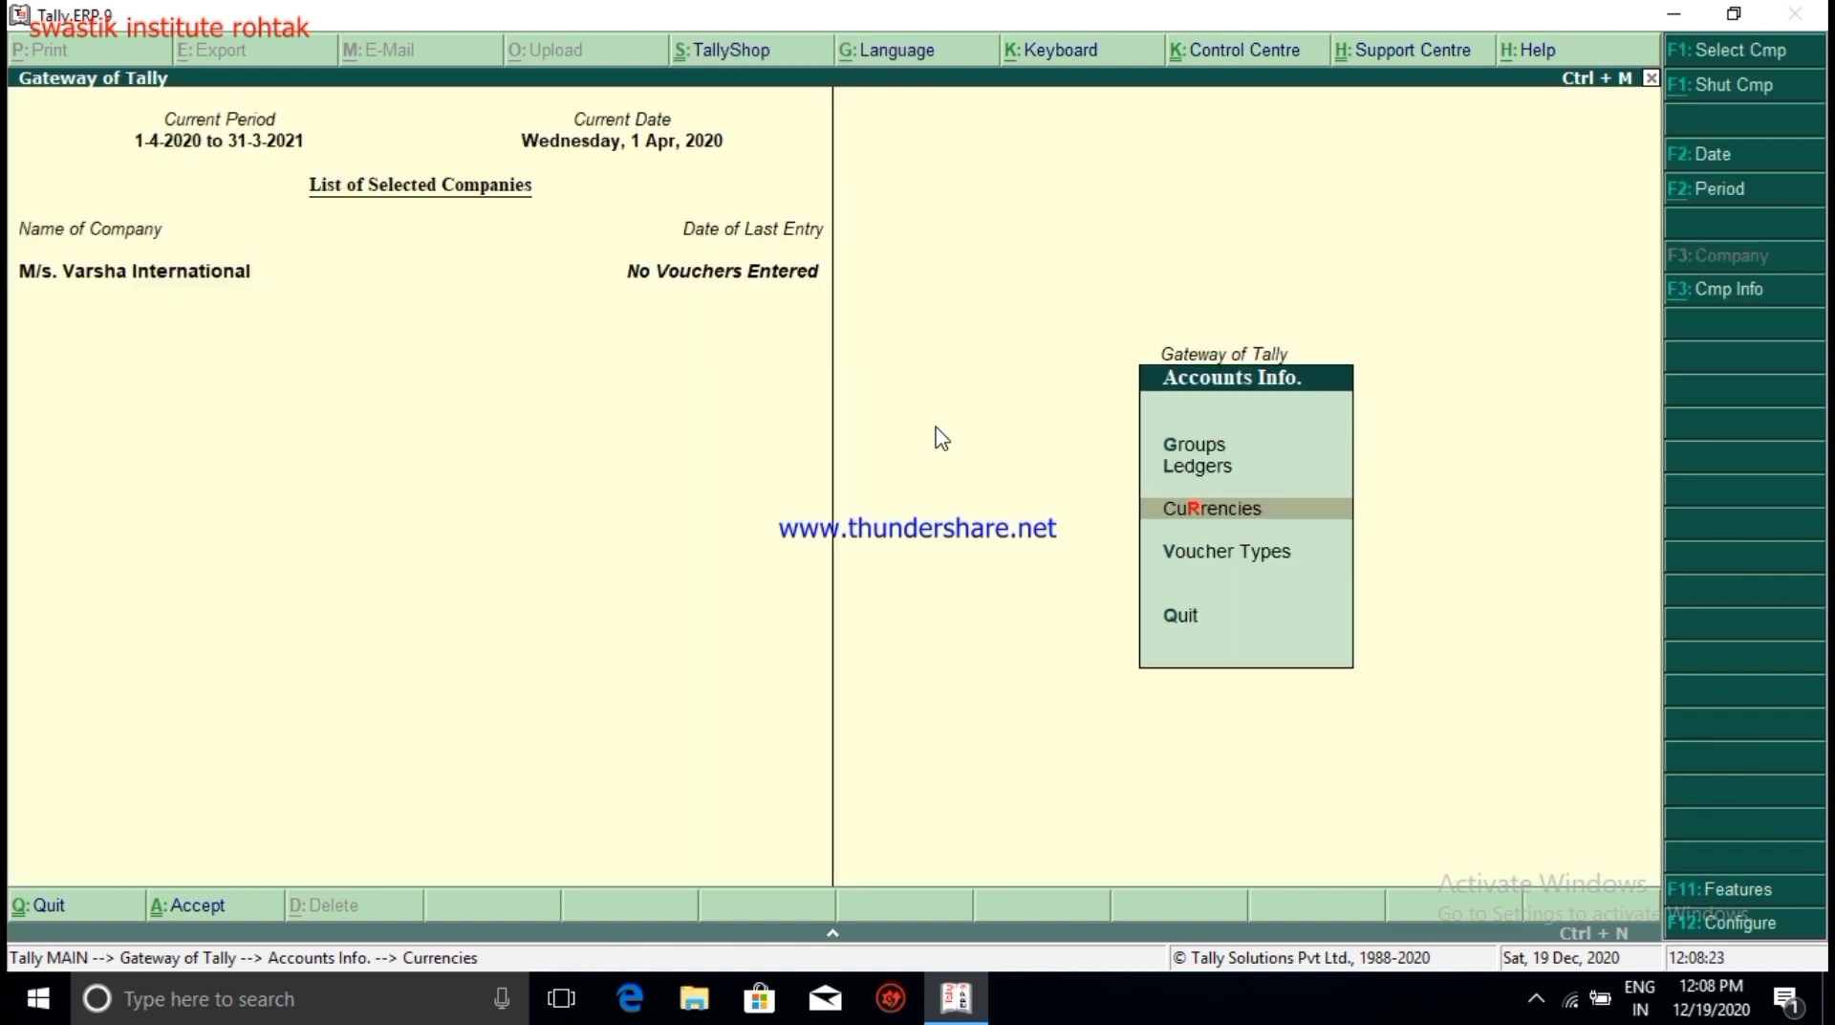
key(Return)
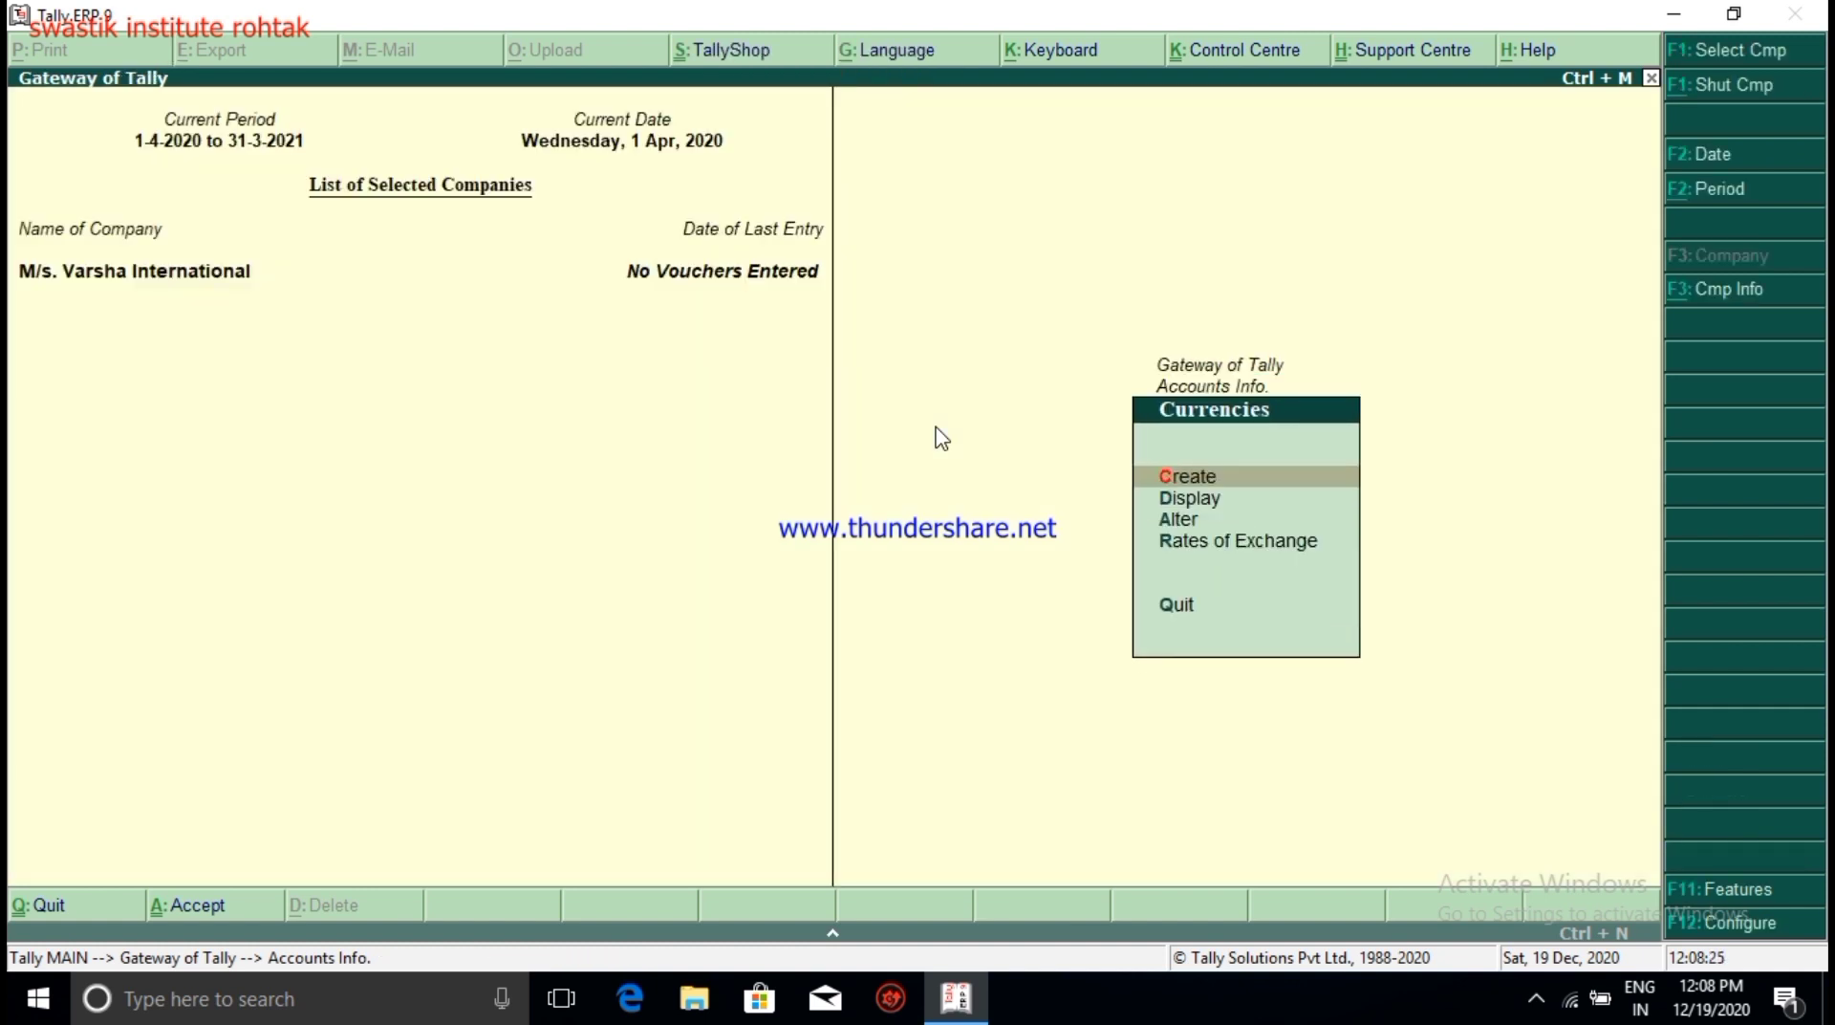
key(Down)
key(Down)
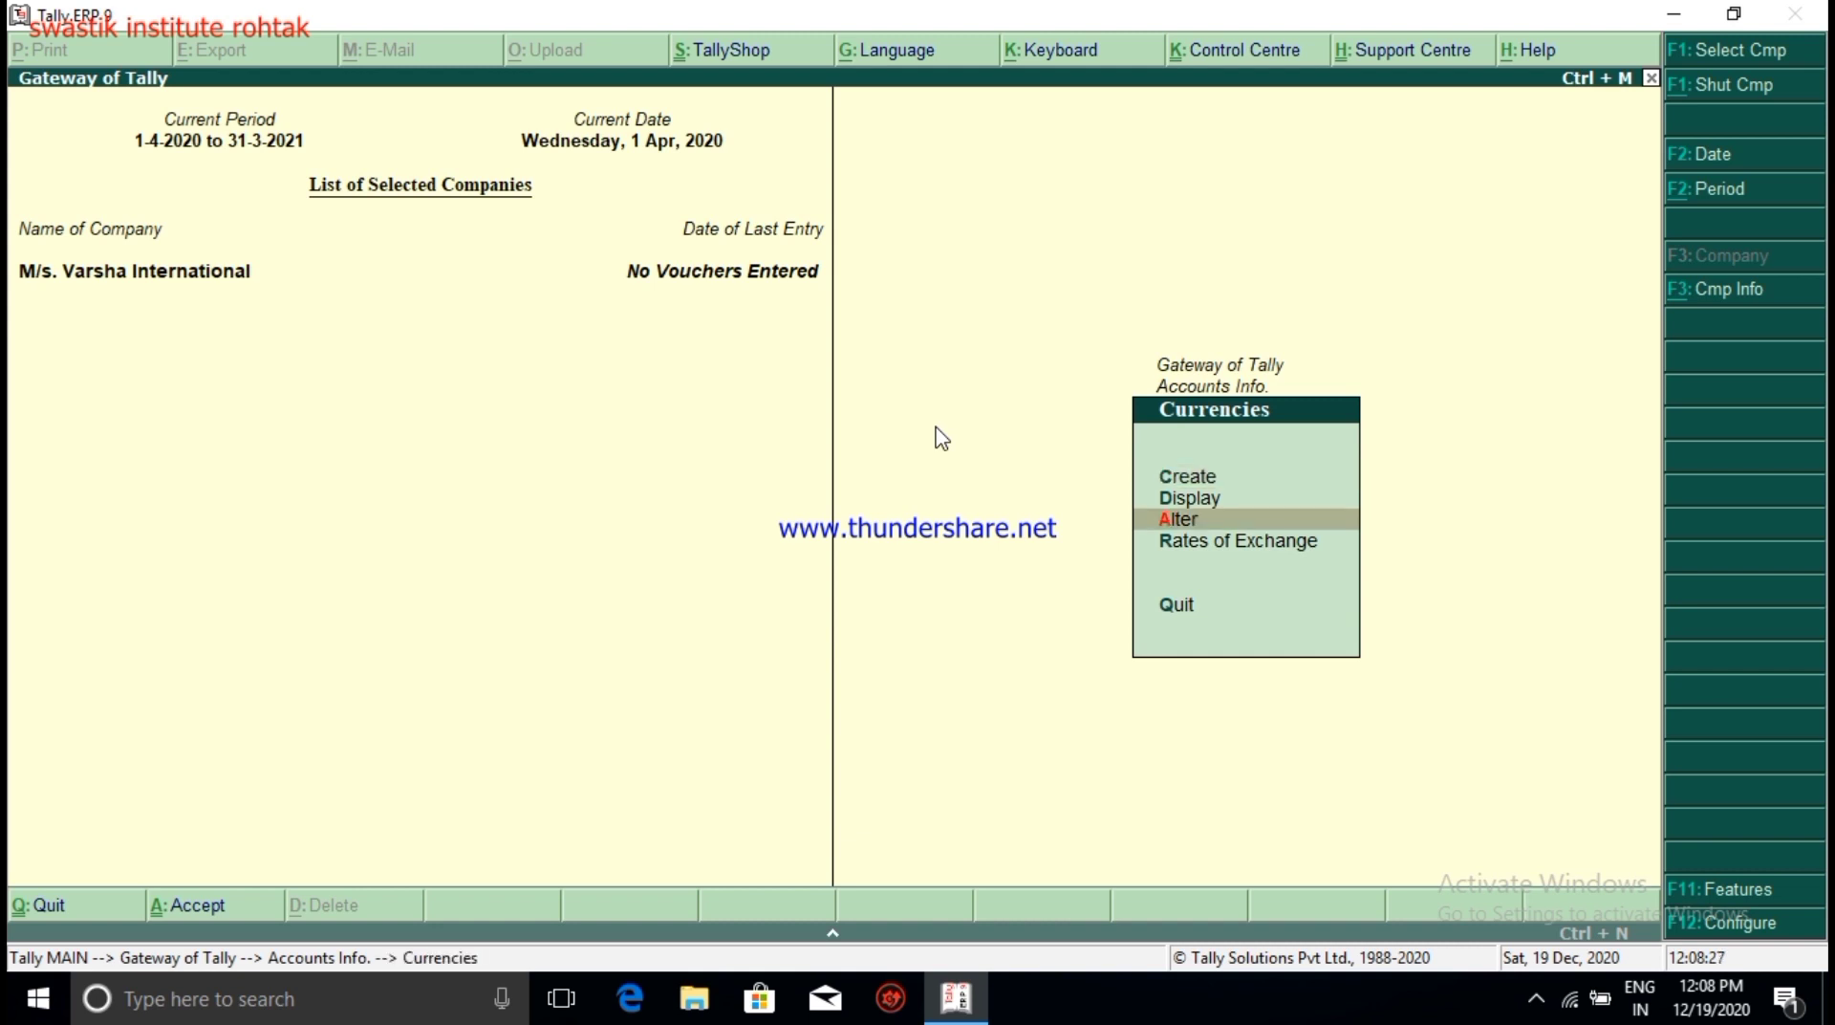
key(Return)
key(Return)
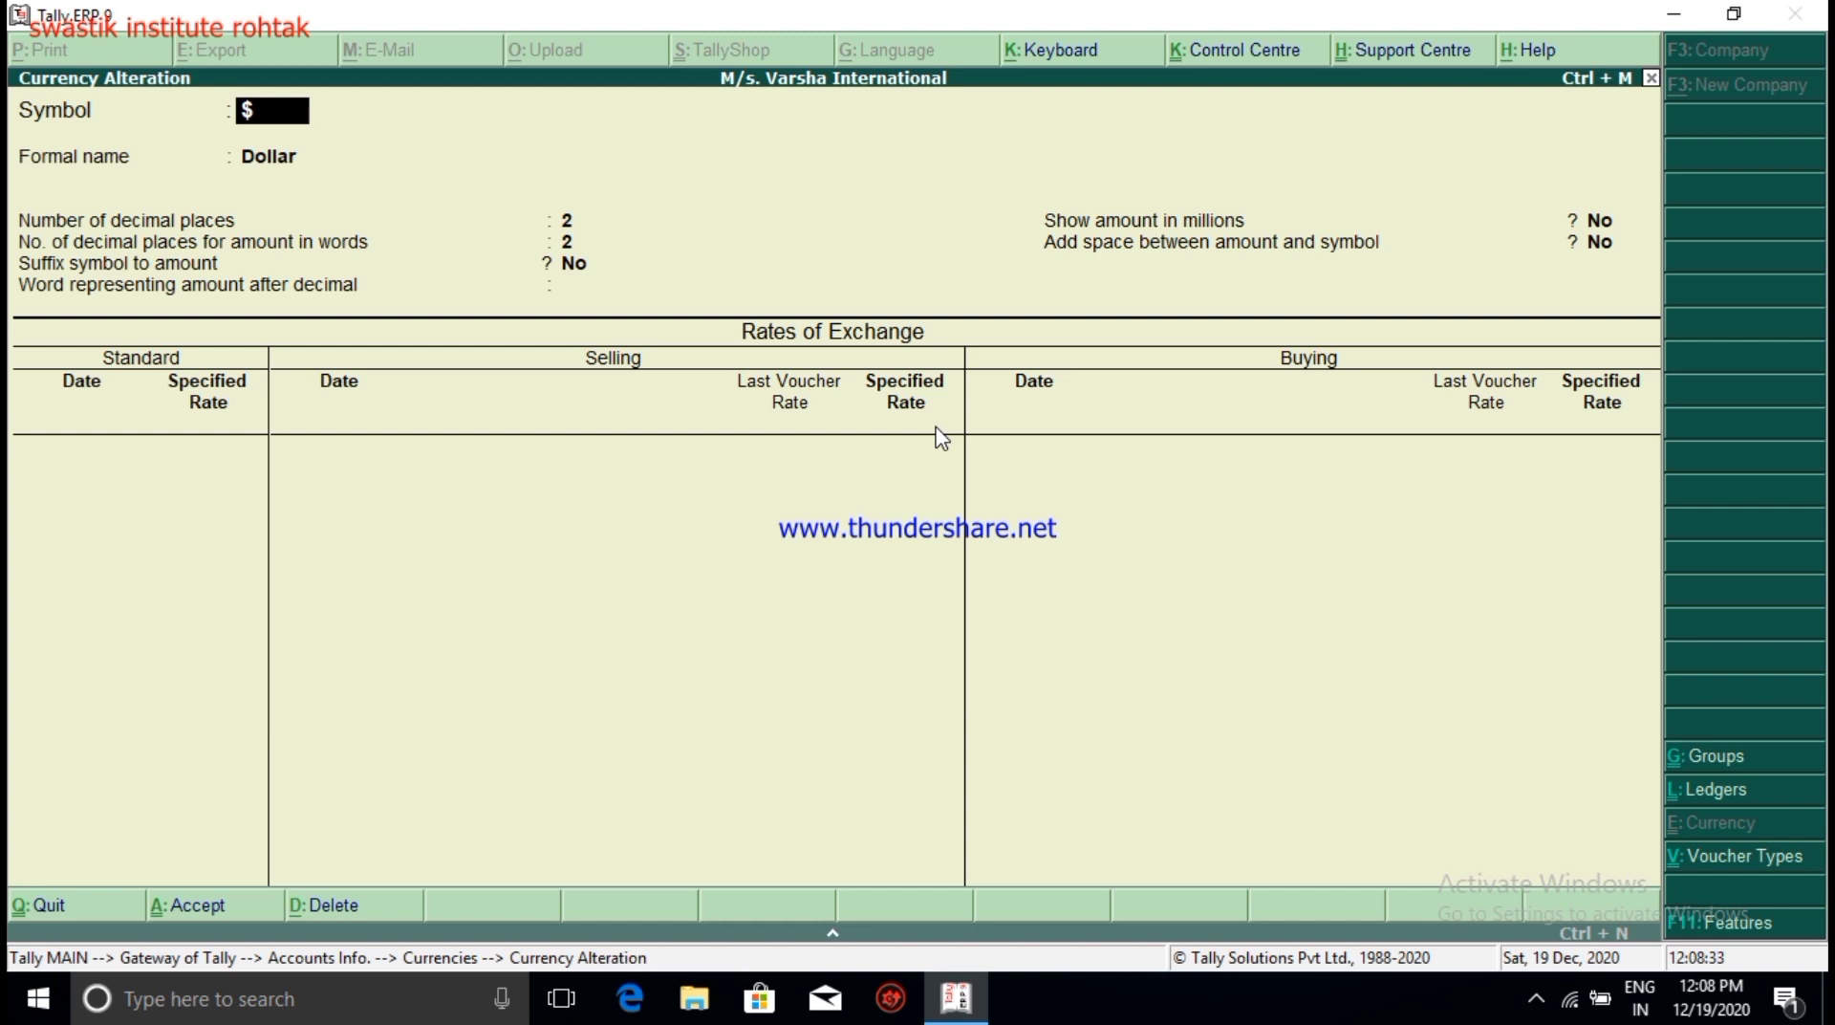
key(Return)
key(Return)
key(Return)
key(Return)
key(Return)
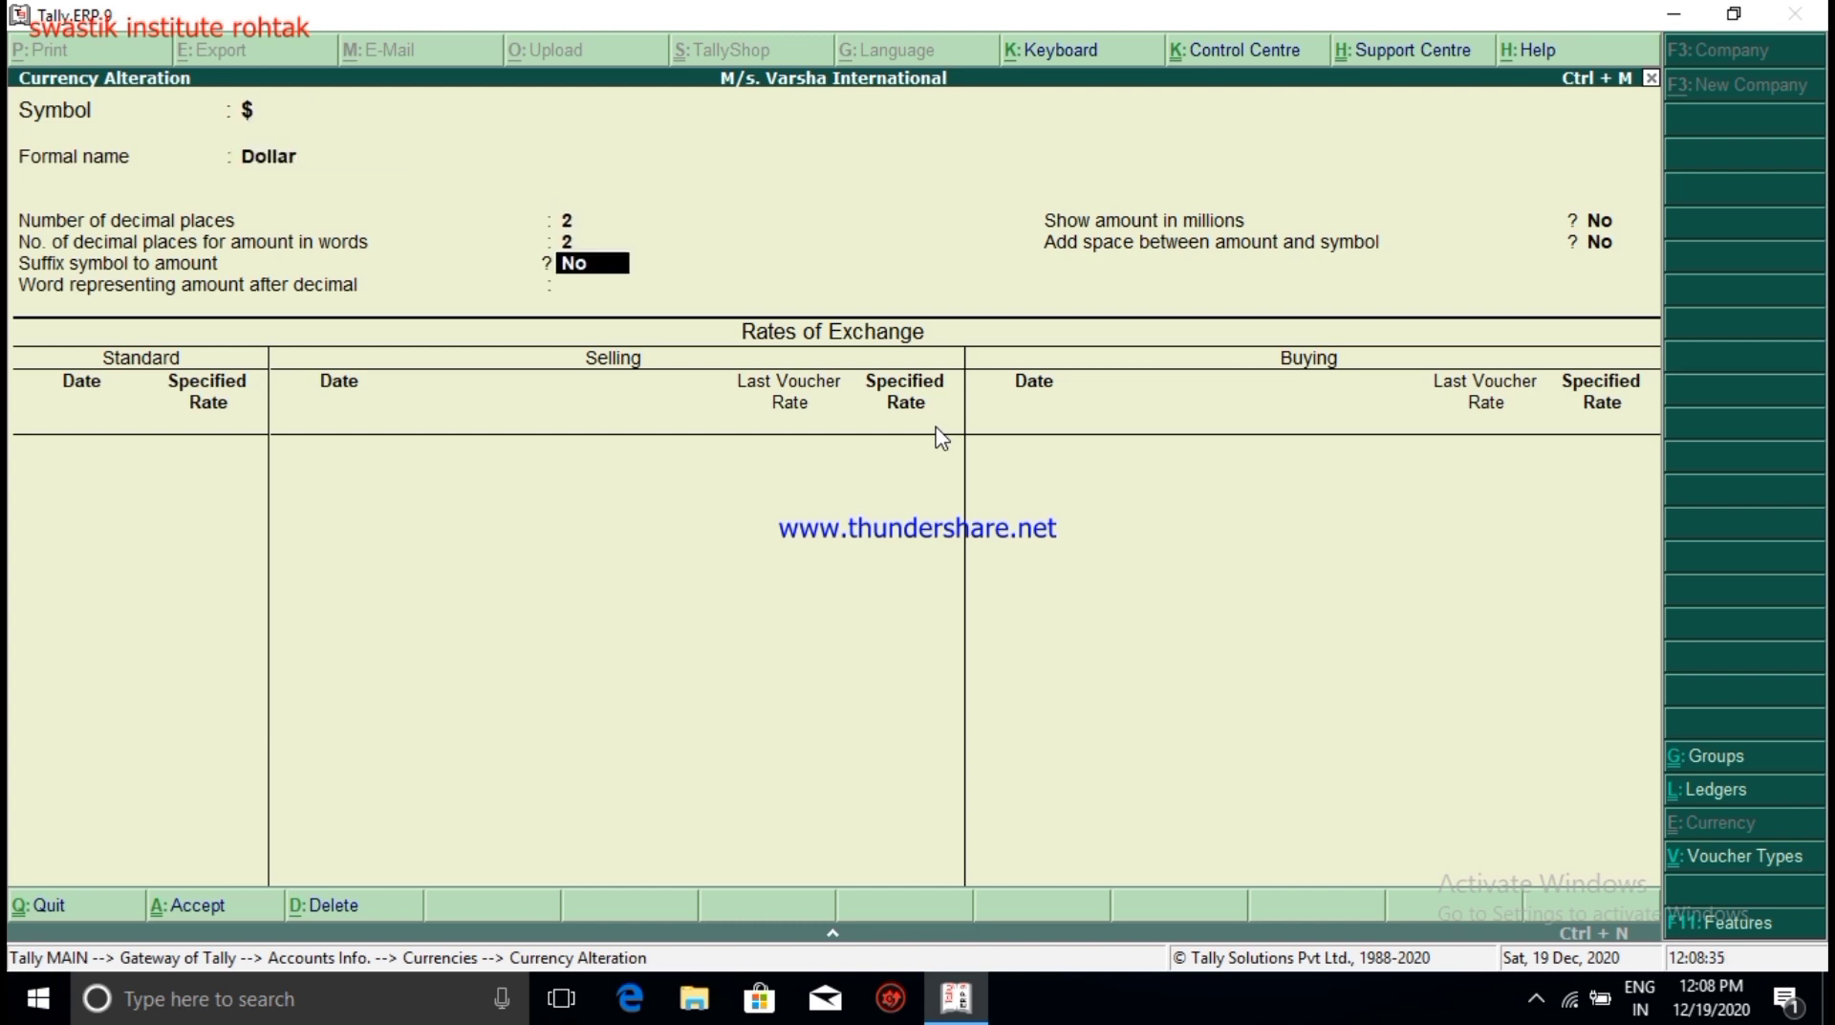
key(Return)
key(Return)
key(Return)
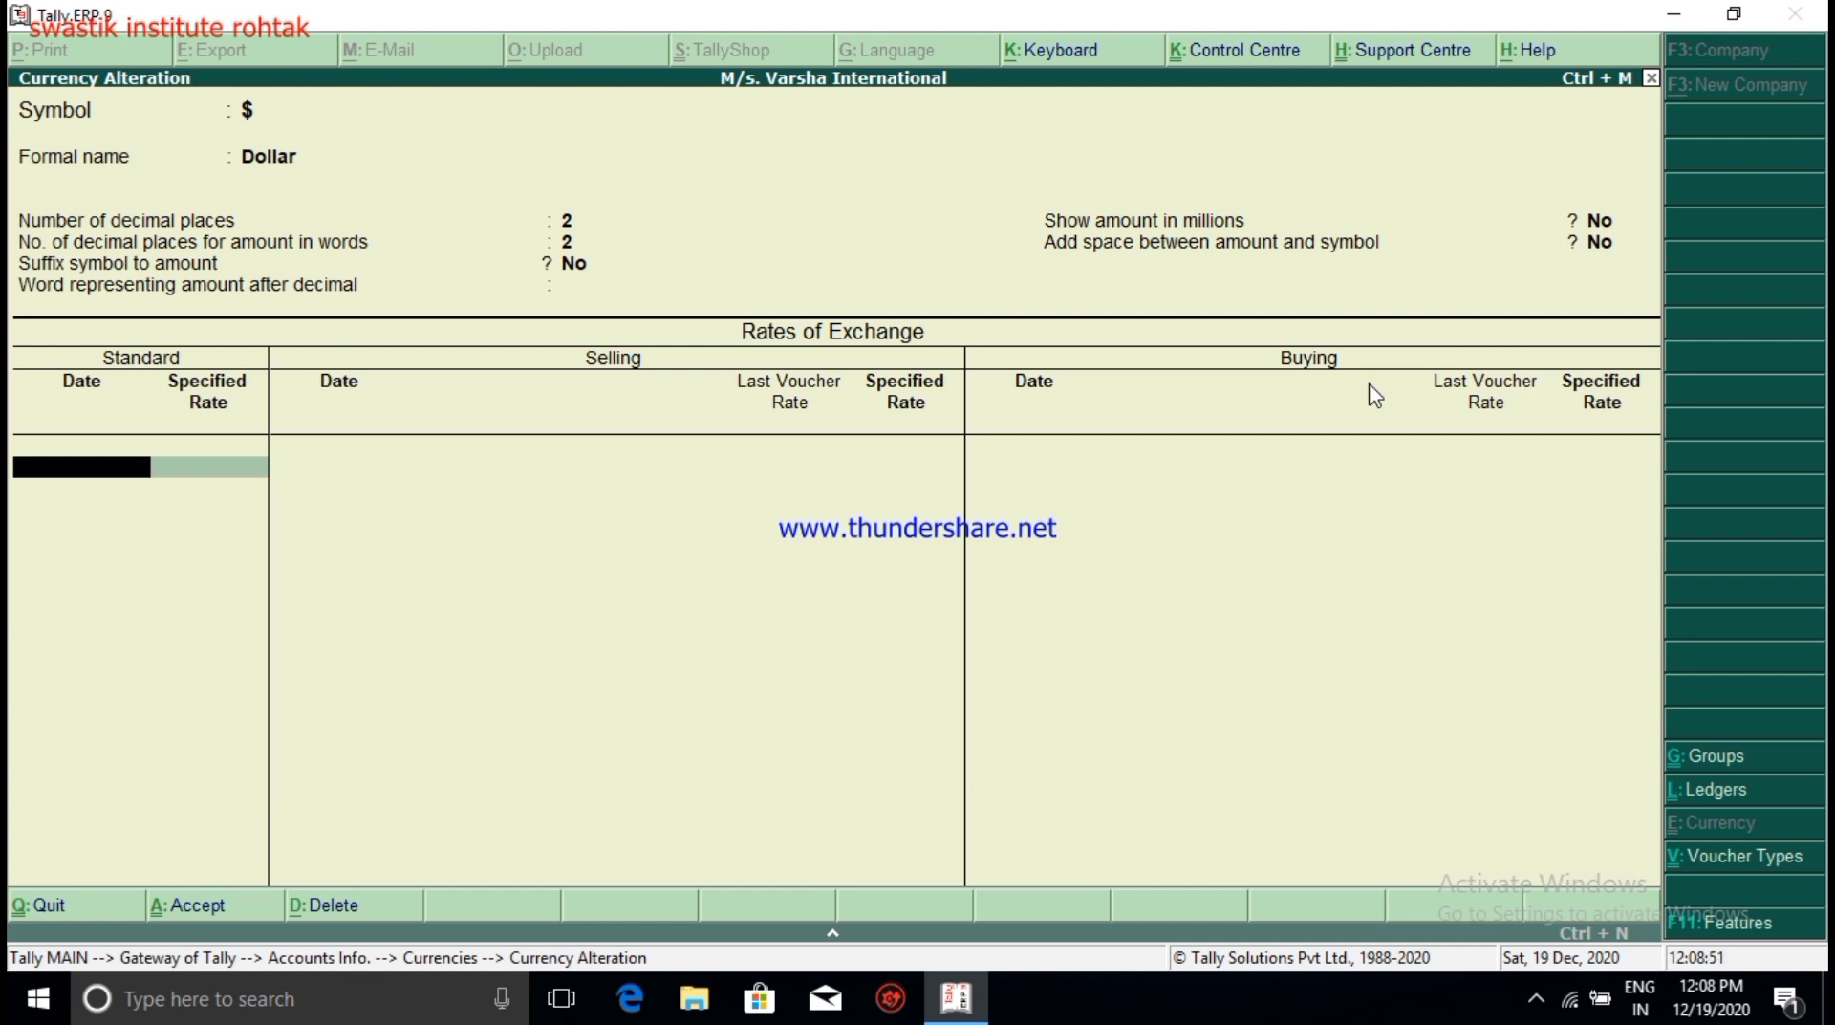
Step: Enter a standard exchange rate of 70 rupees per dollar dated 1-Apr-2020
text(70)
key(BackSpace)
key(BackSpace)
text(1-)
text(4)
key(Return)
text(70)
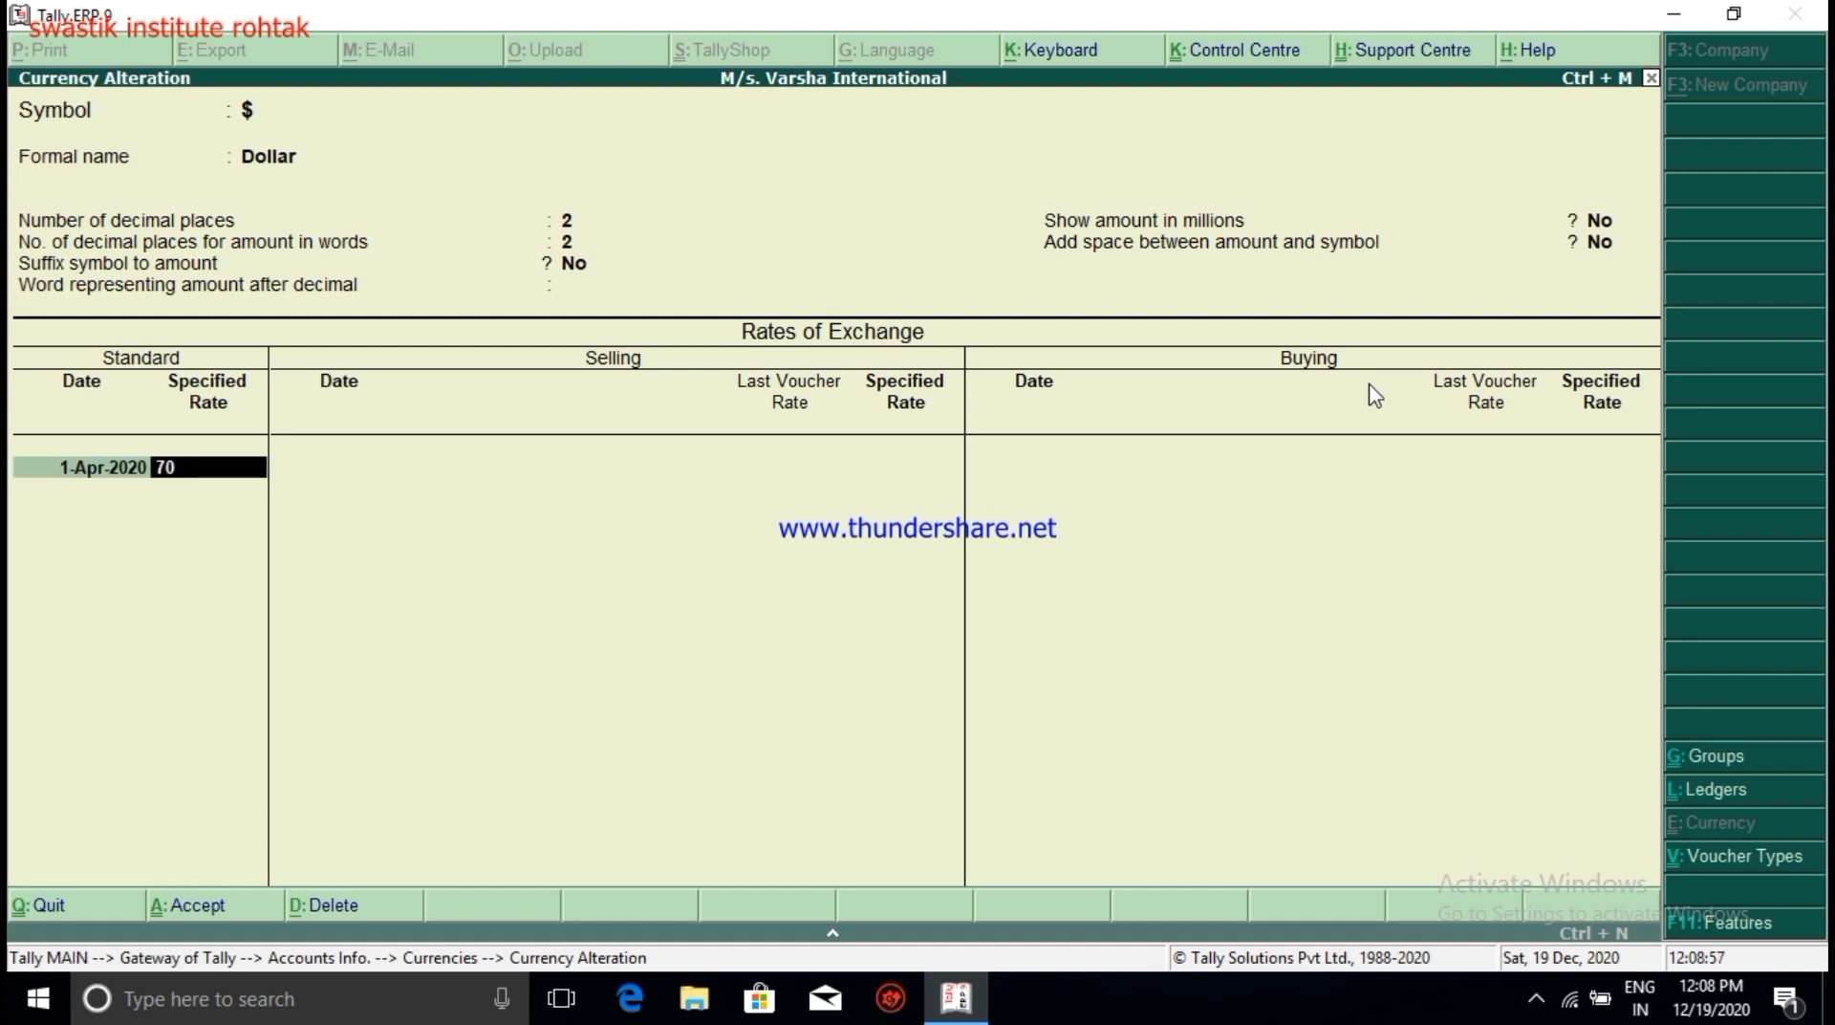
key(Return)
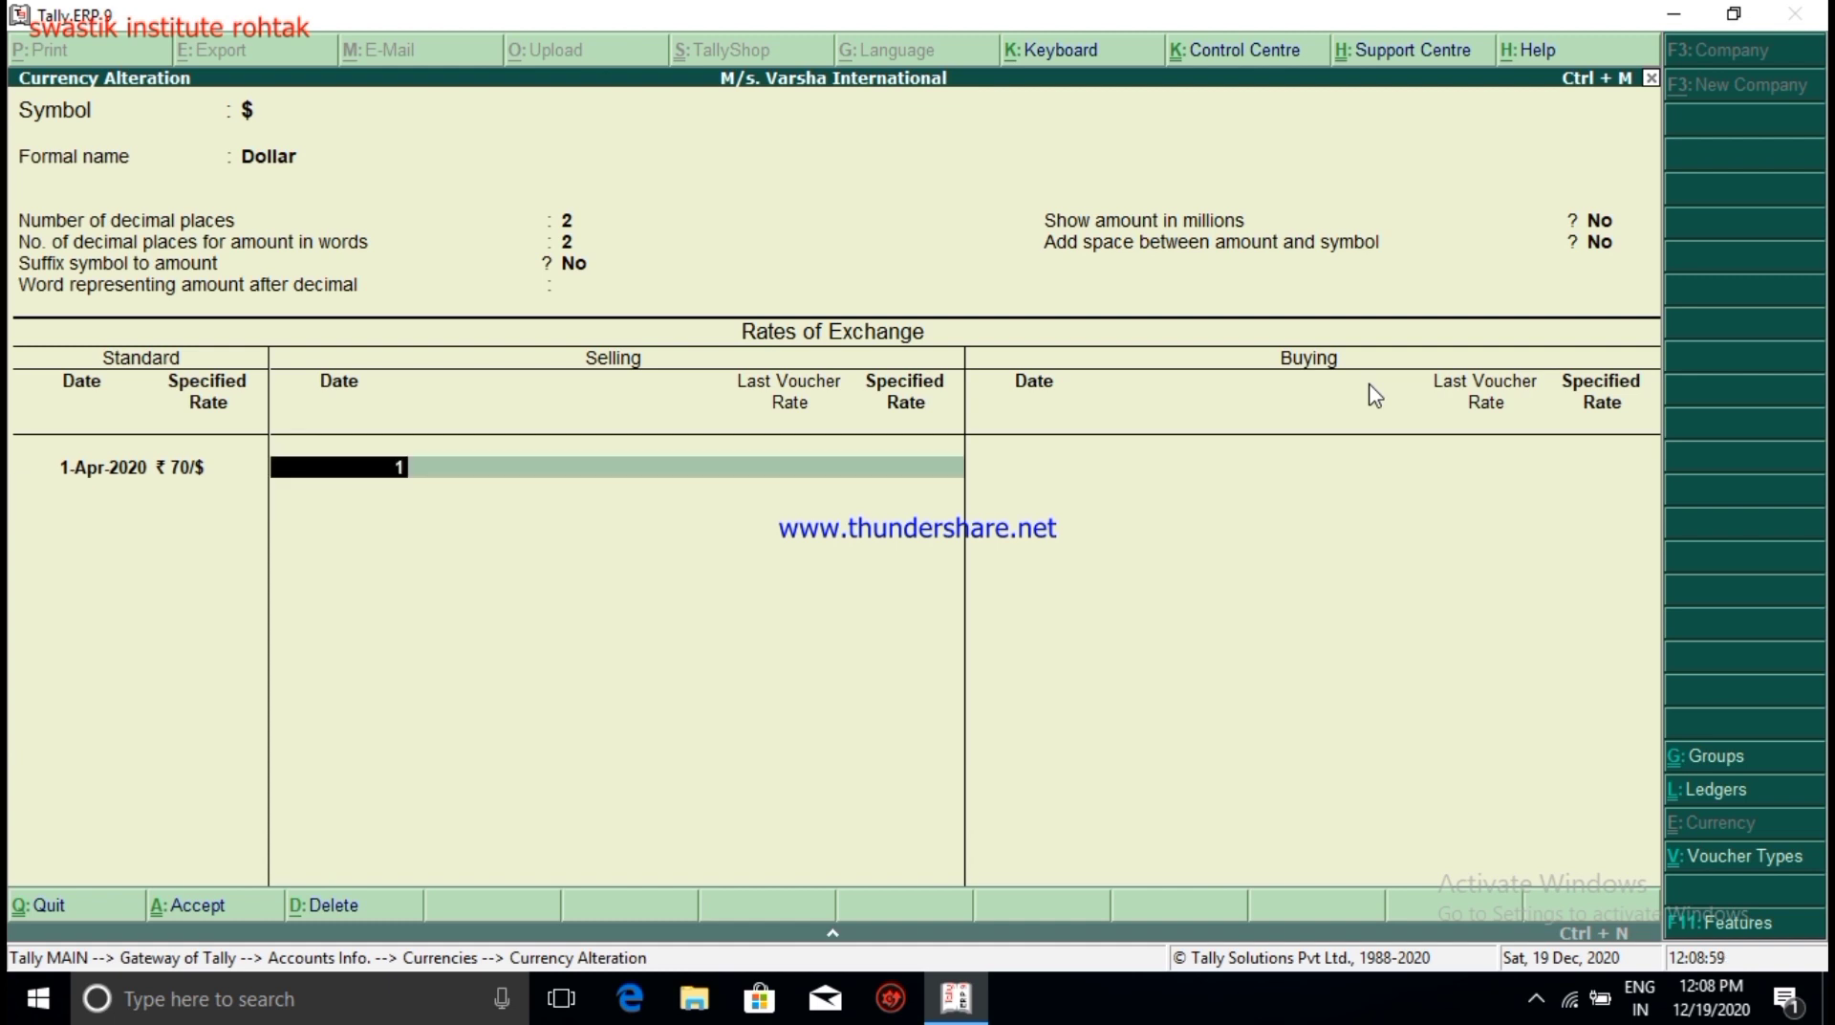
Step: Enter a selling rate of 75 rupees per dollar dated 1-Apr-2020
text(1-4)
key(Return)
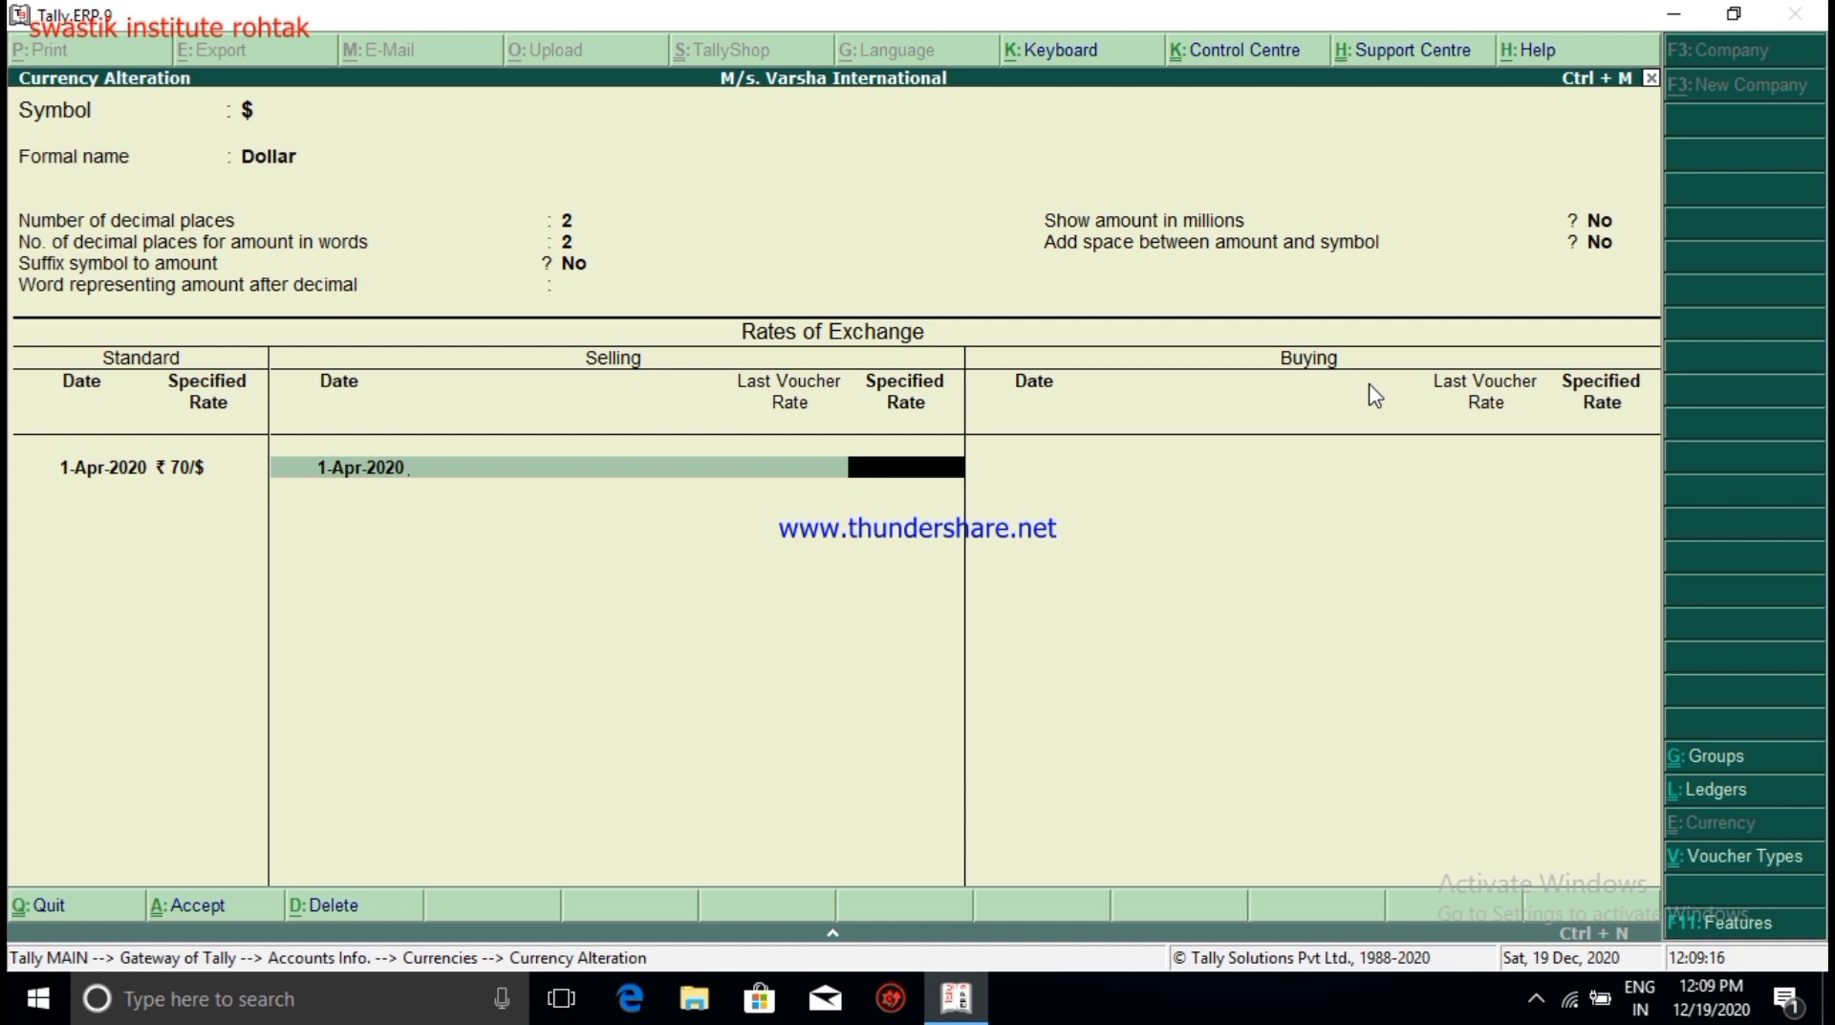
text(75)
key(Return)
key(Return)
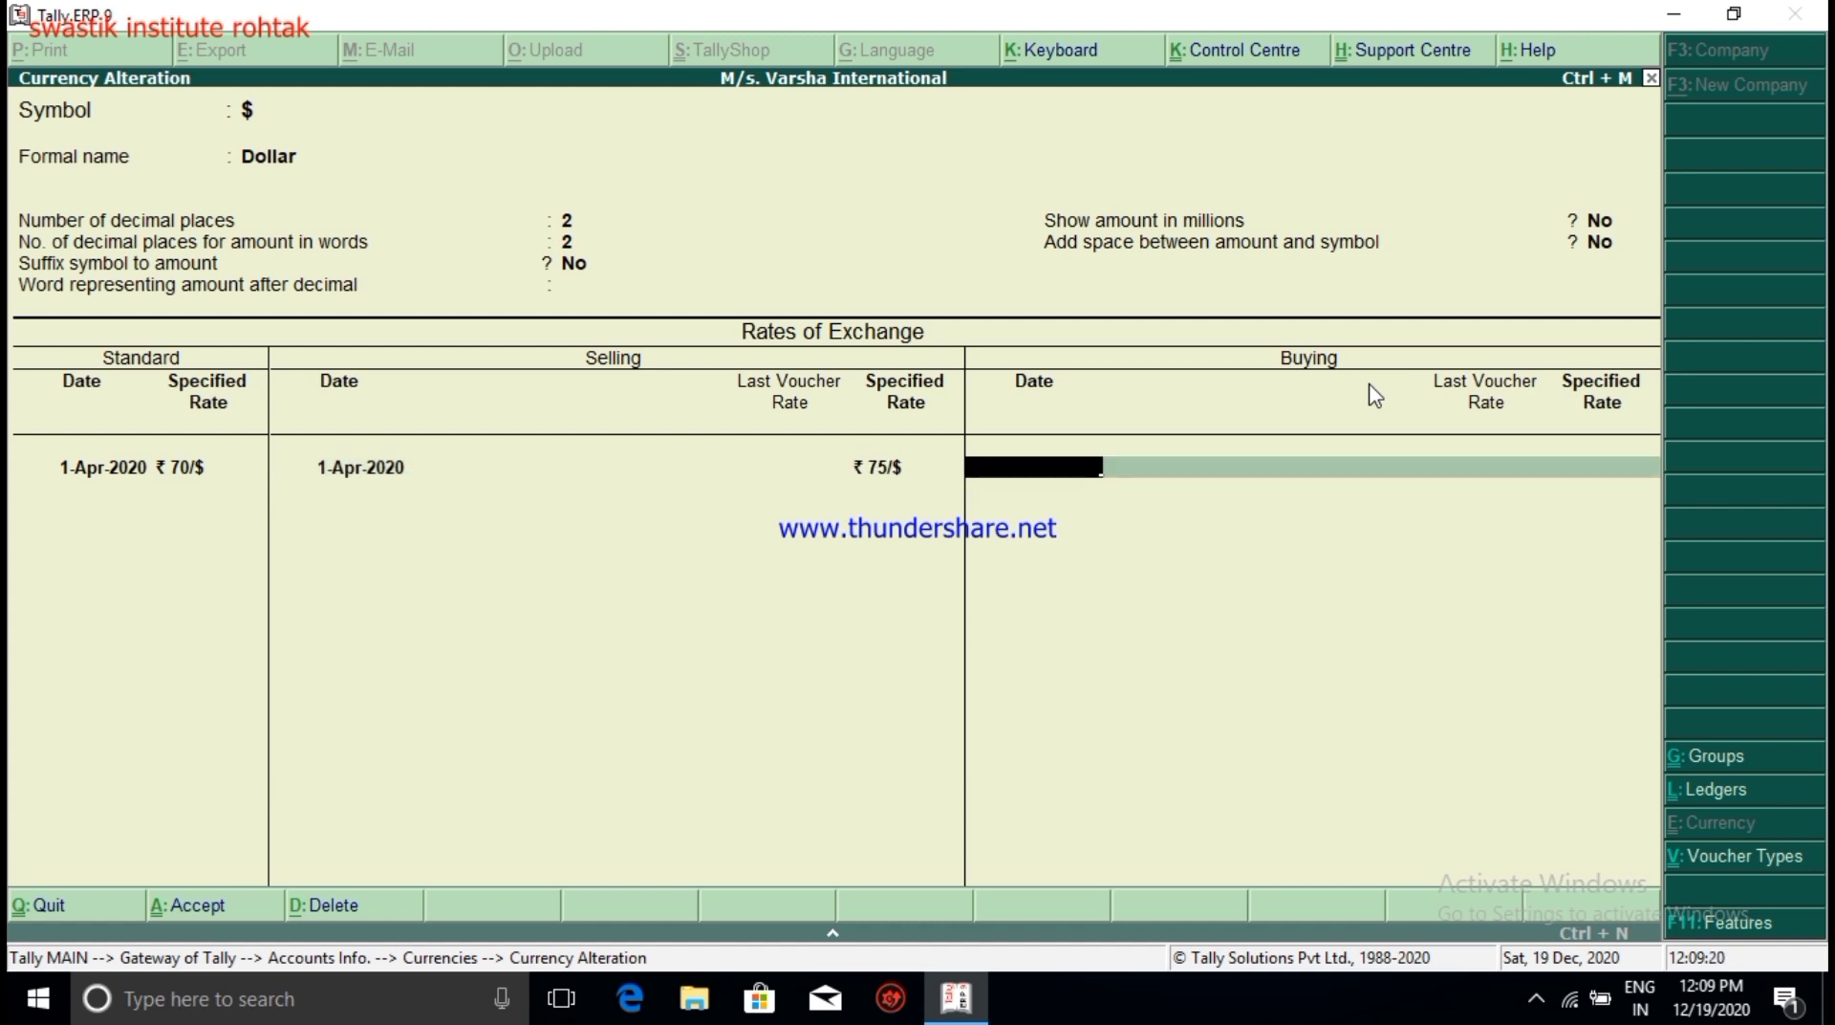
Step: Set the Dollar's buying rate to 72 rupees dated 1-Apr-2020 and save the altered currency
text(1-4)
key(Return)
text(65)
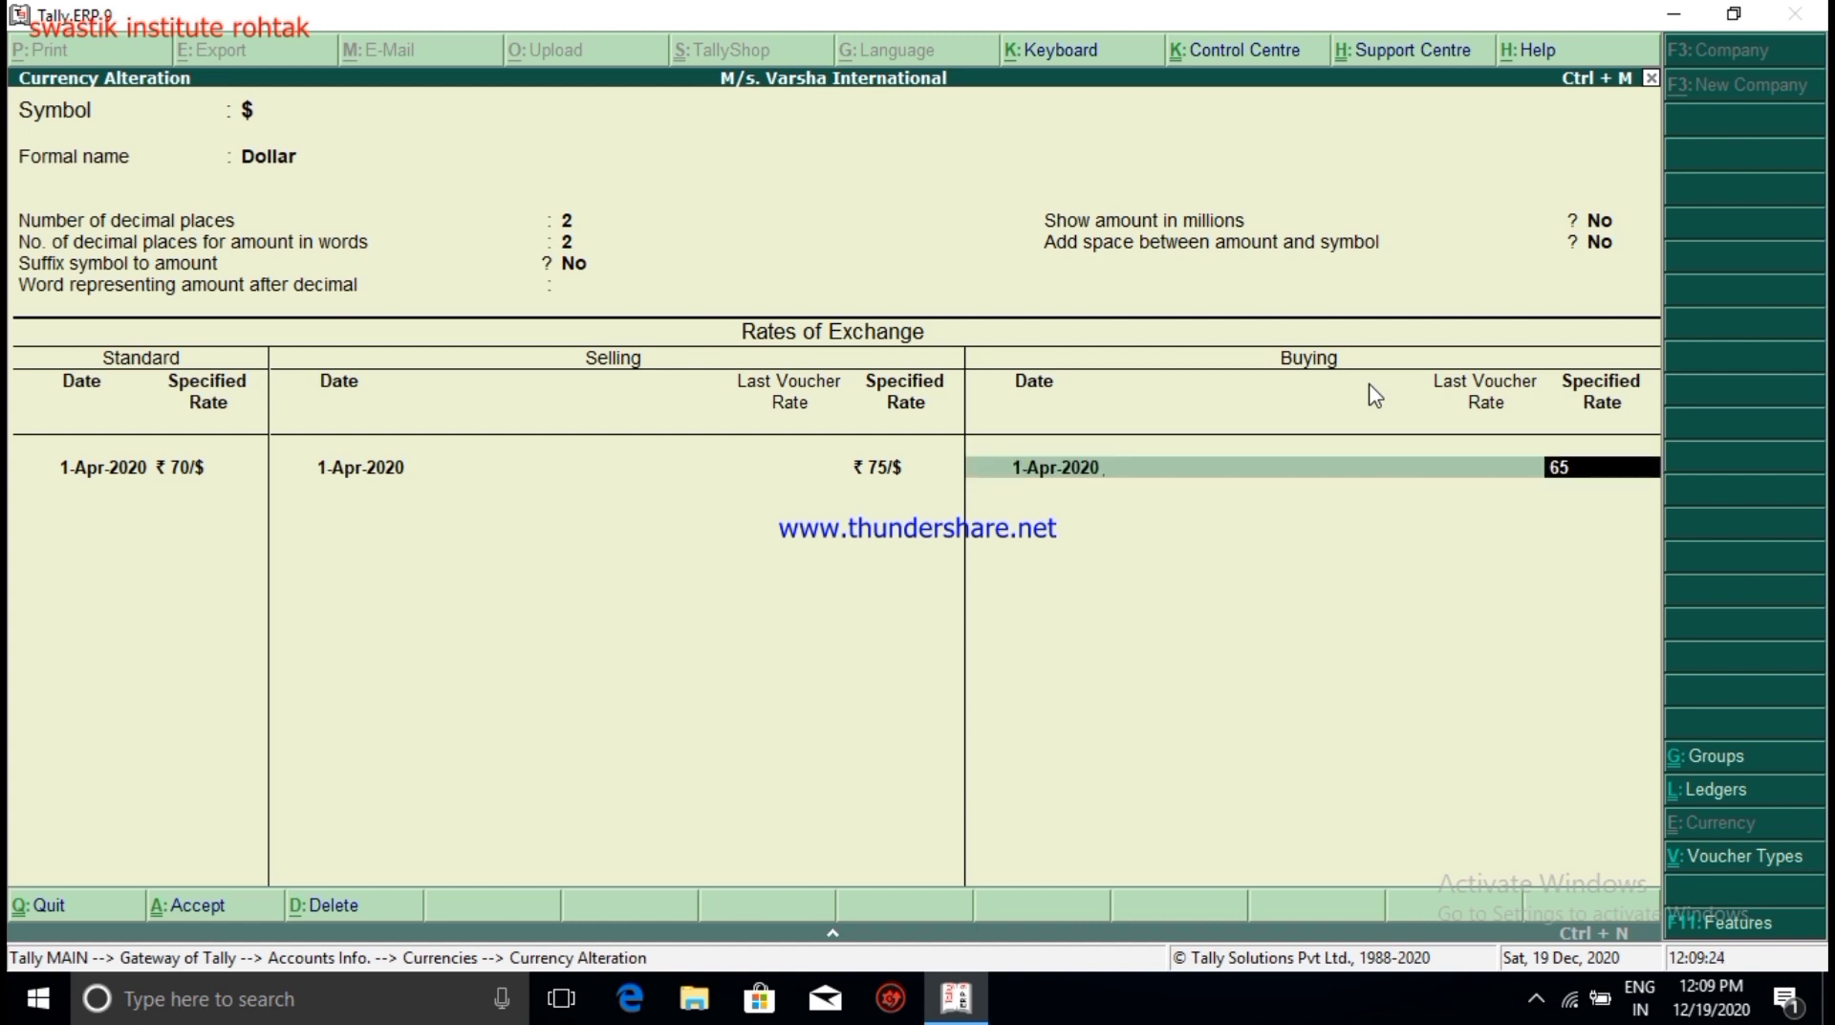
key(Return)
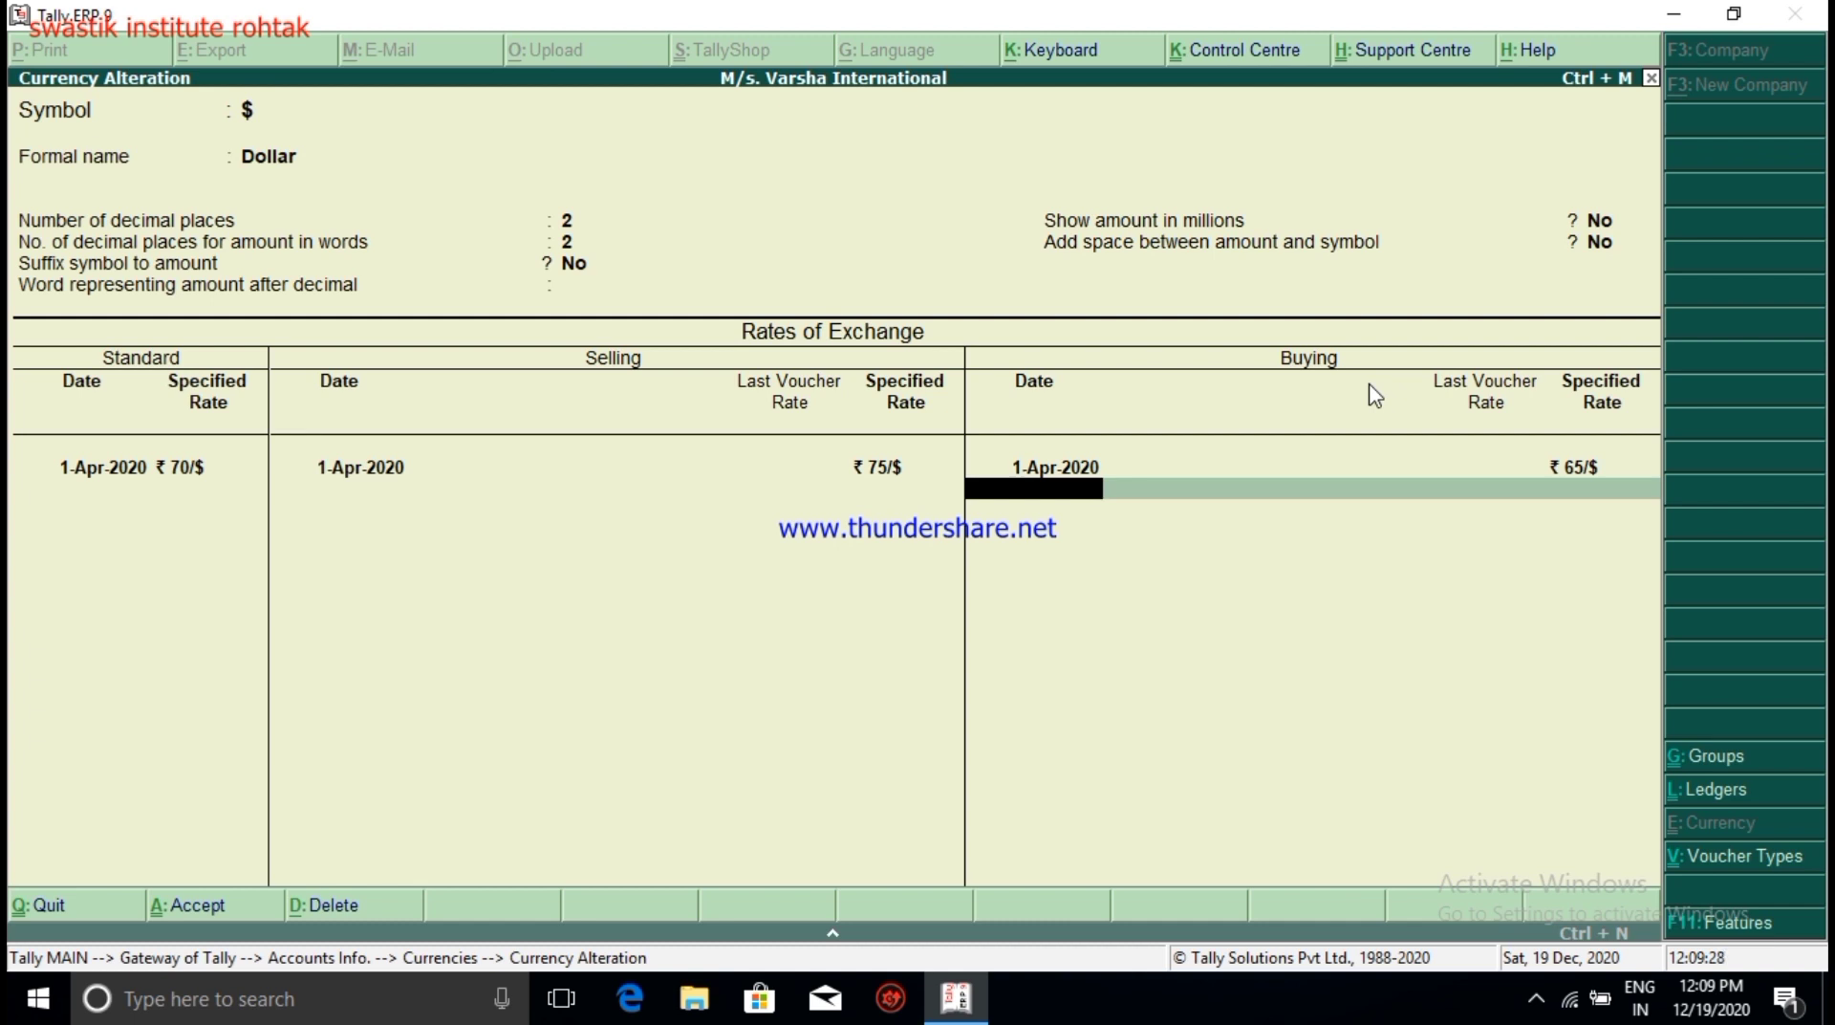
key(BackSpace)
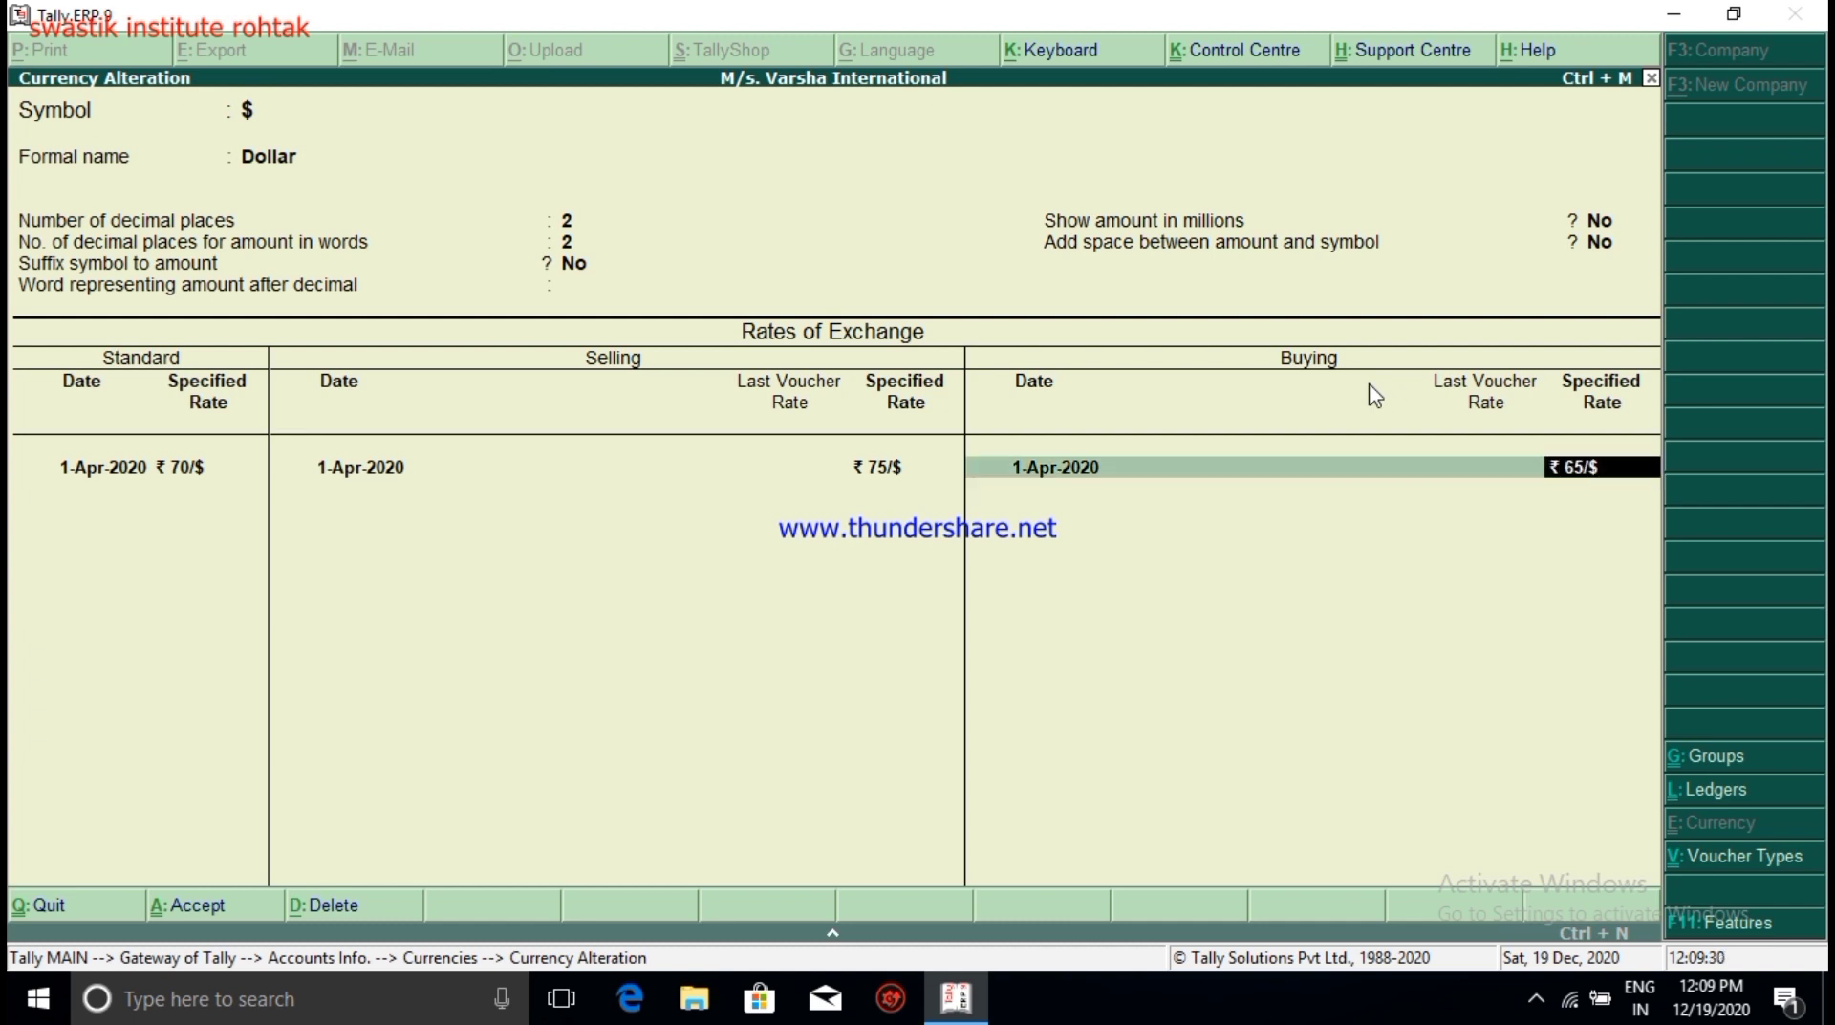
text(72)
key(Return)
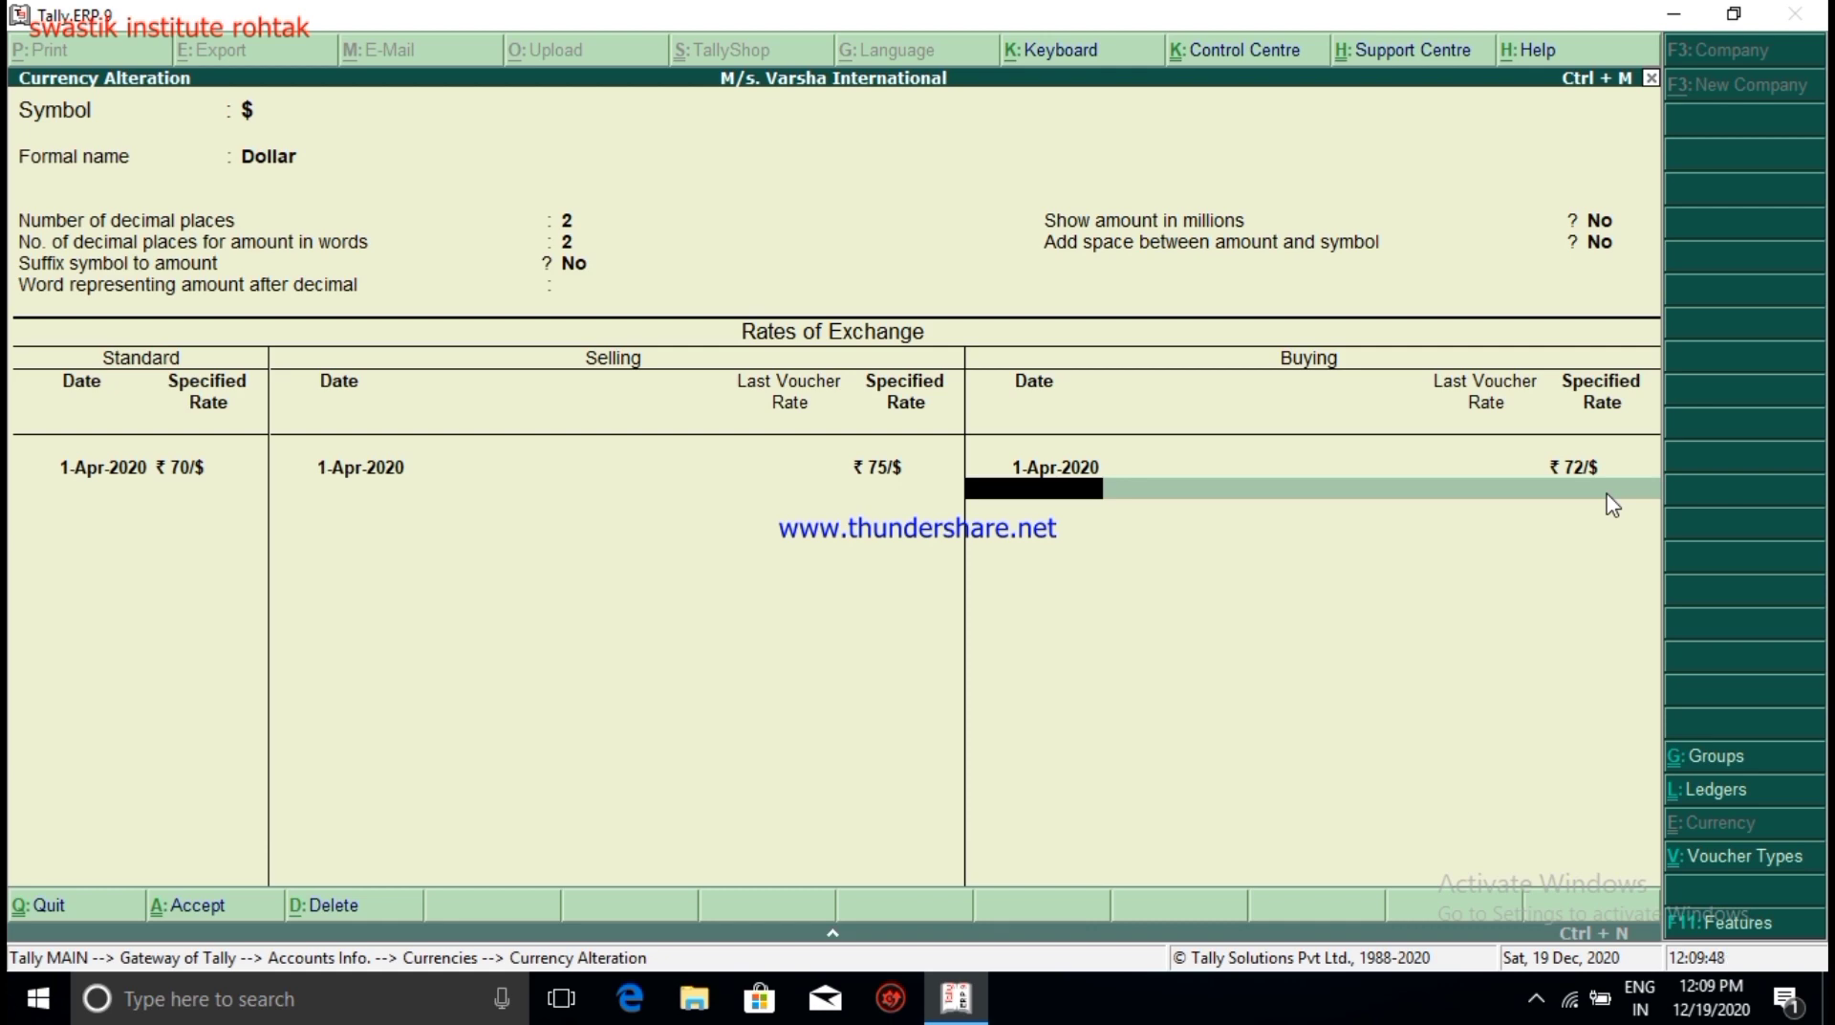
key(Return)
key(Return)
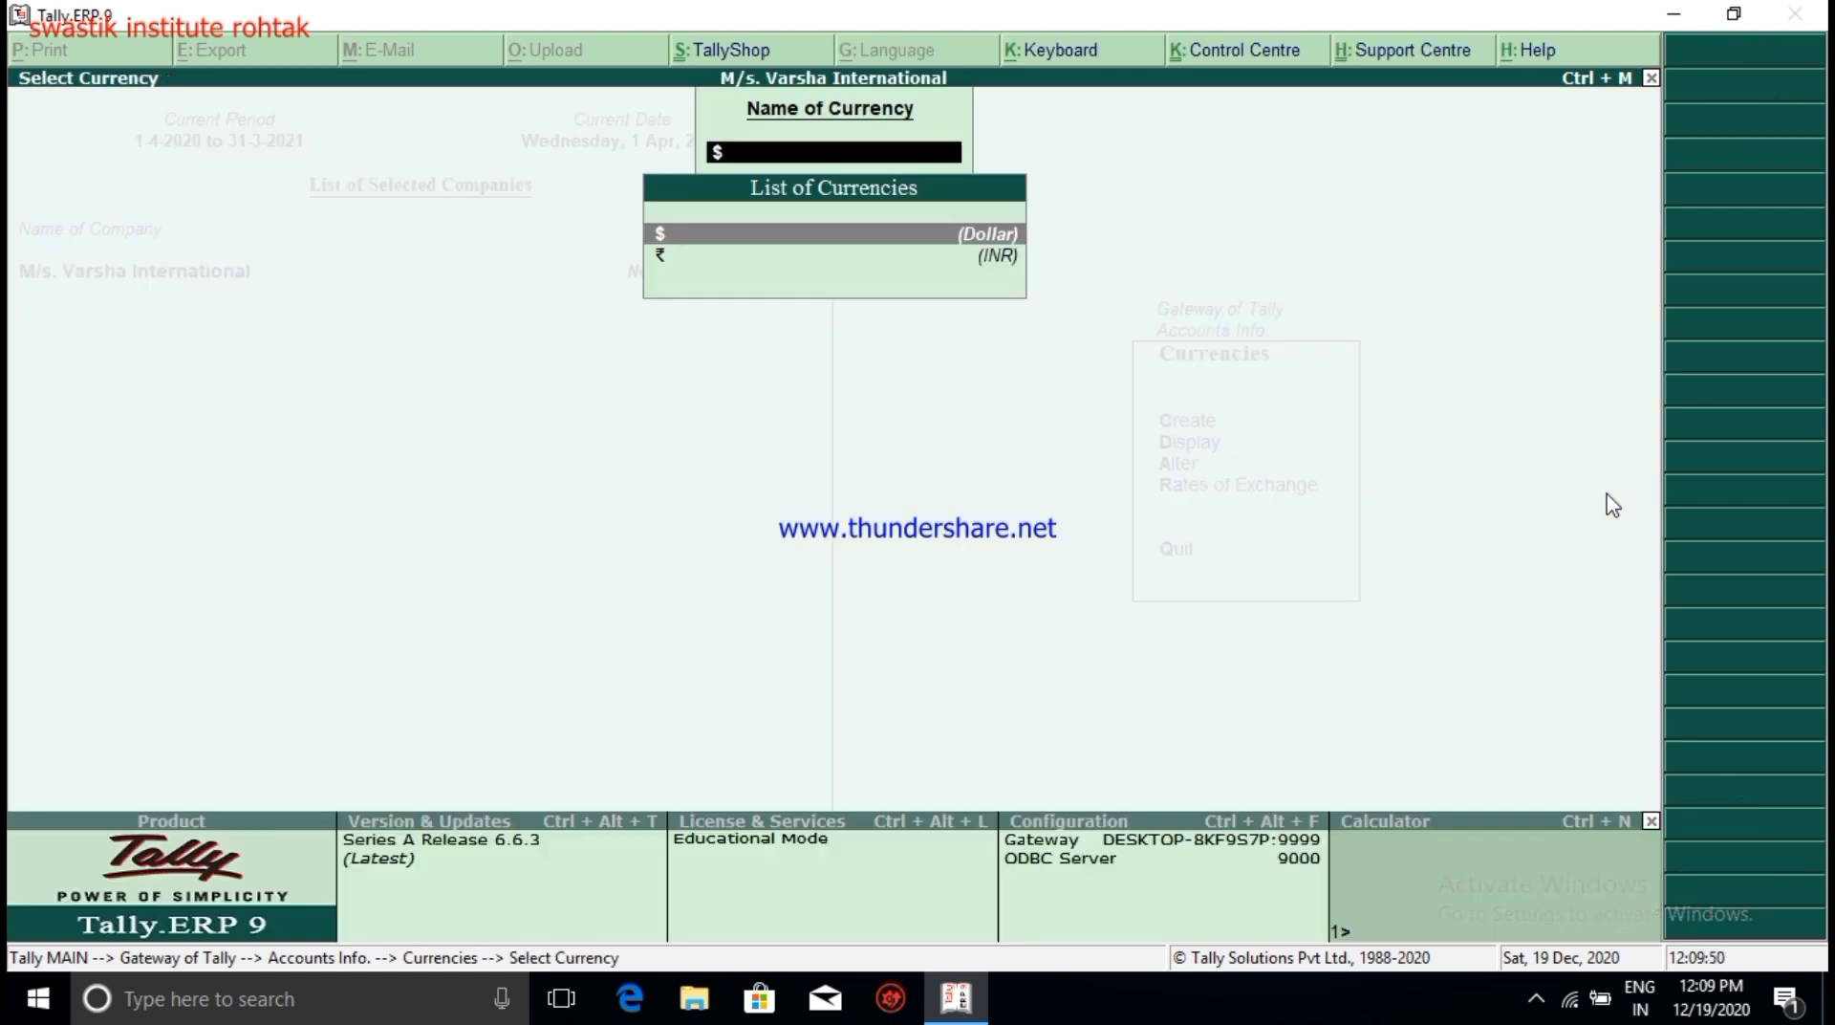
Step: Leave the currencies and begin a new single ledger with the Hong Kong customer's full name and no alias
key(Escape)
key(Escape)
key(Escape)
key(Return)
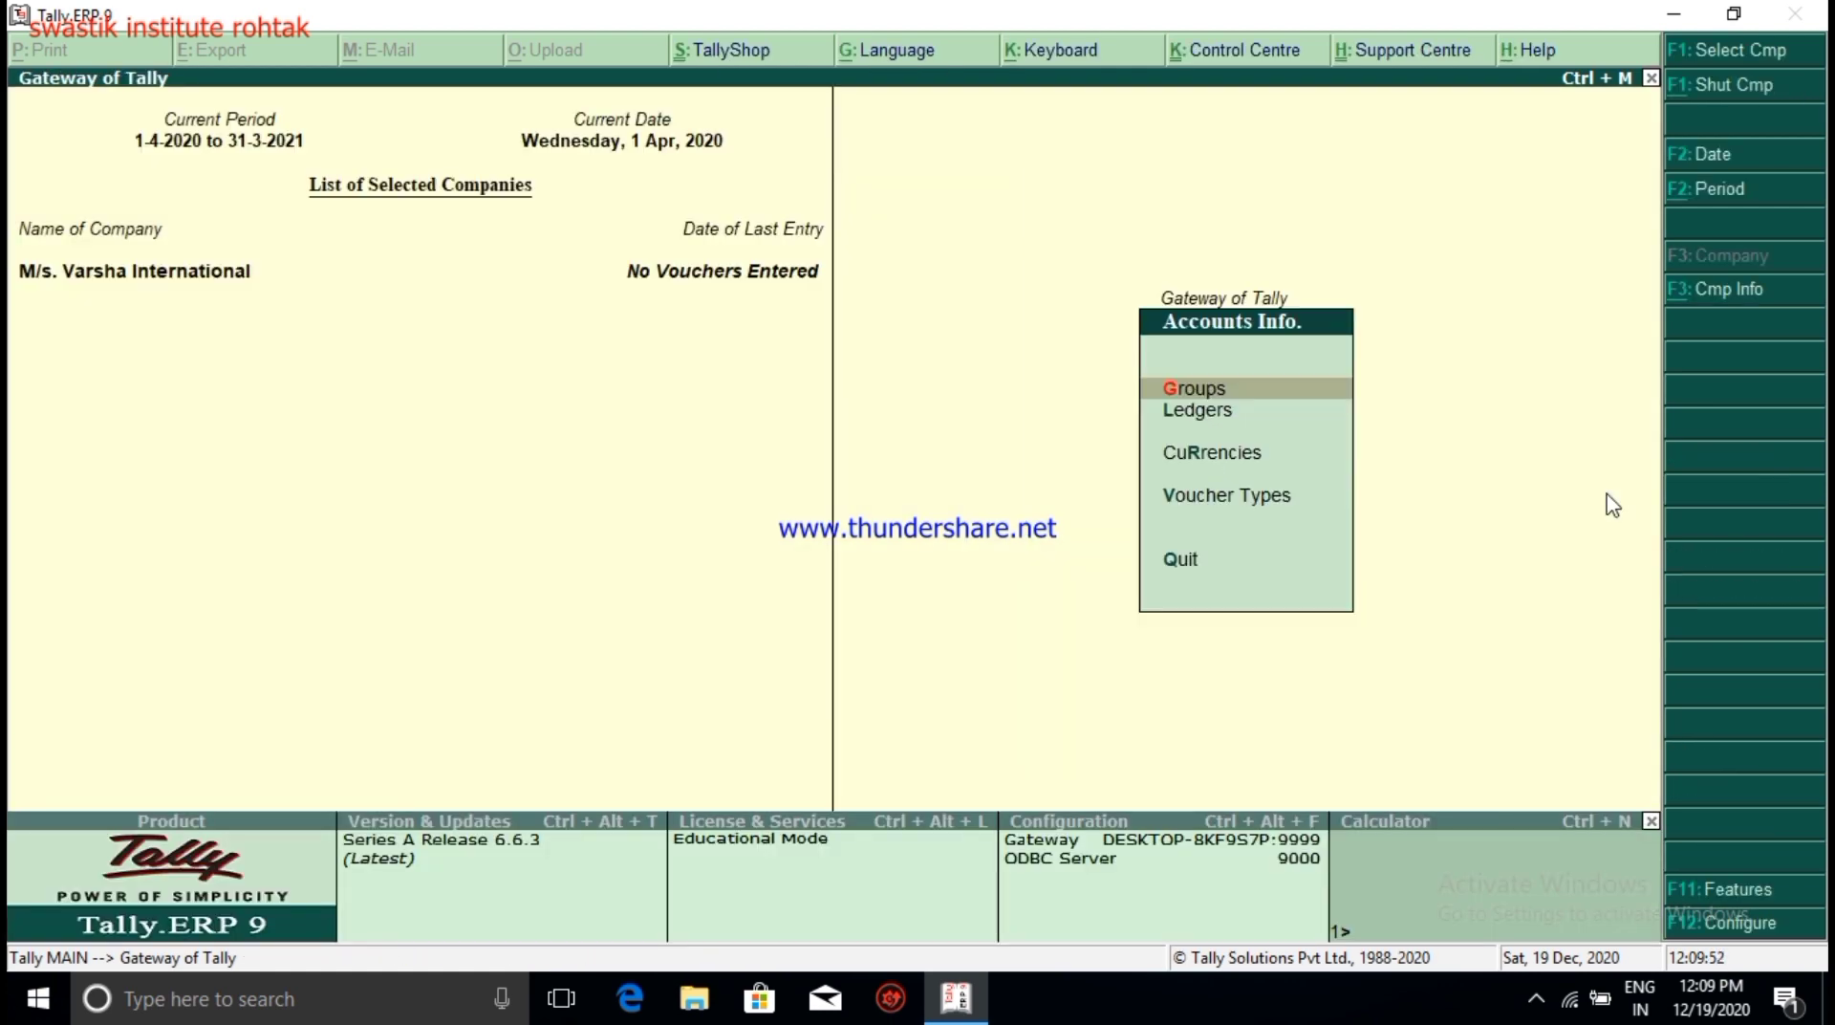
key(Down)
key(Return)
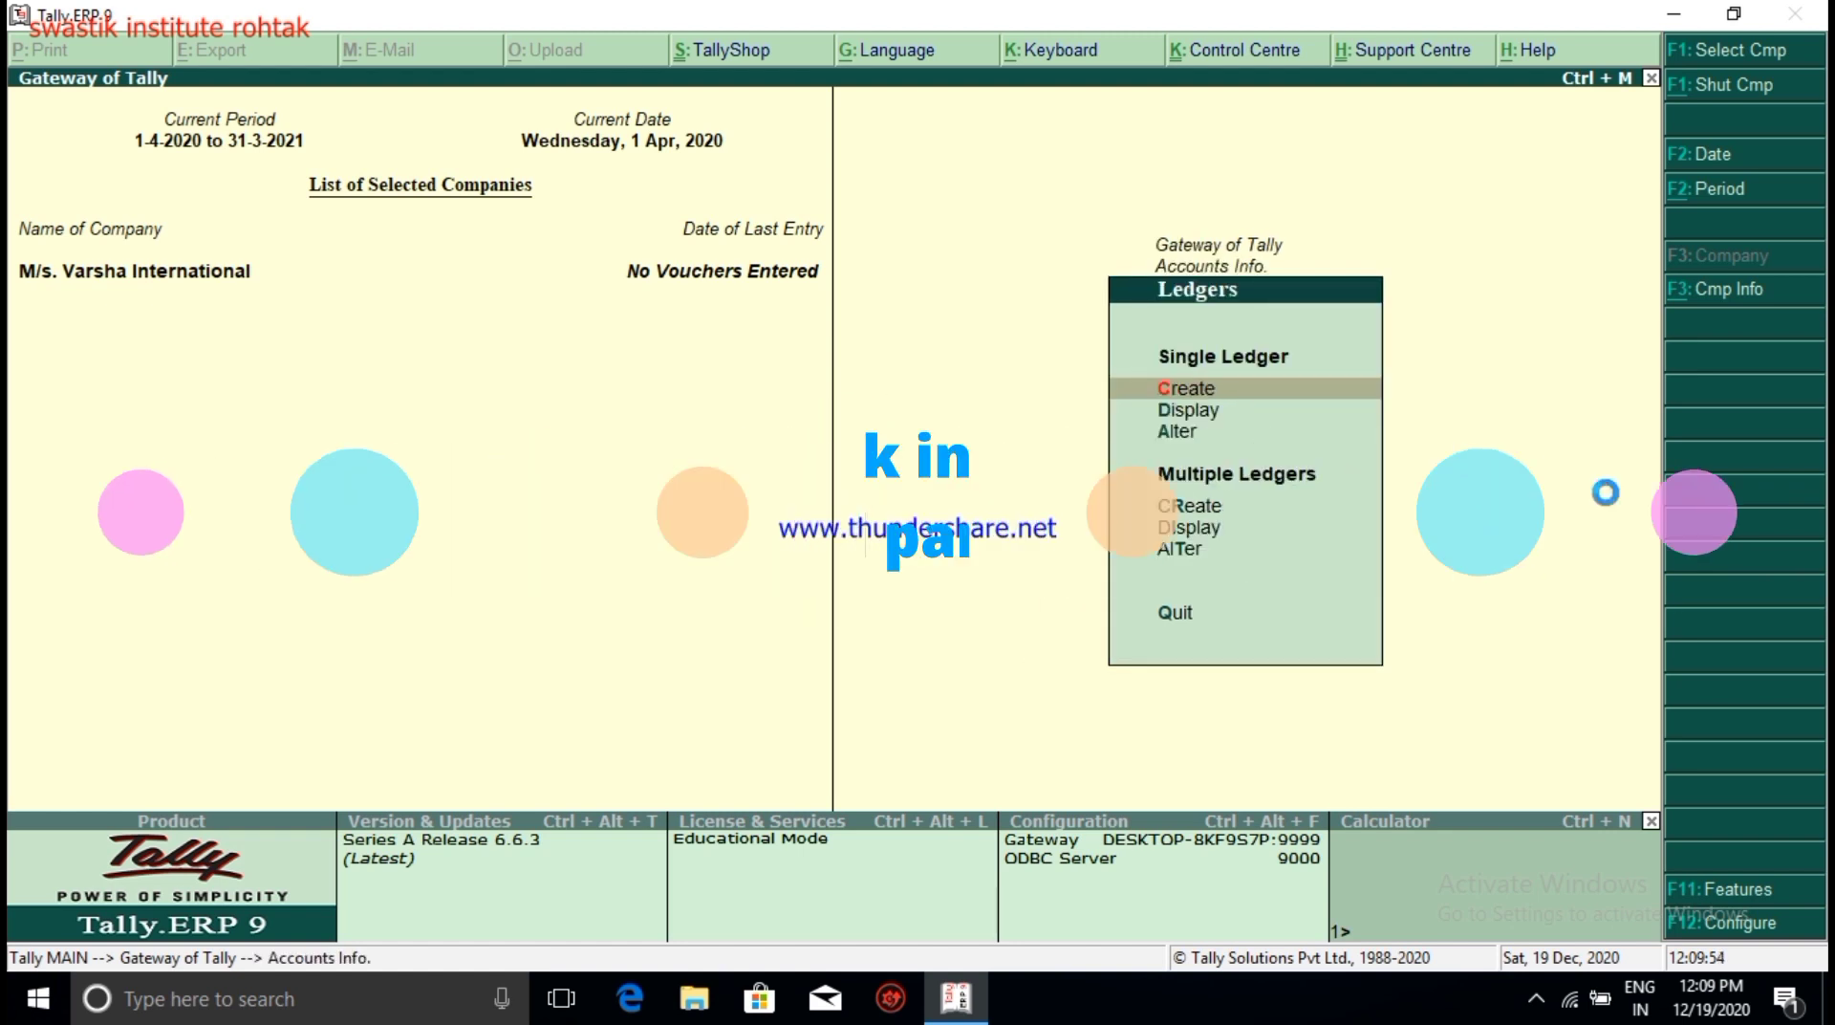
key(Return)
text(Sh)
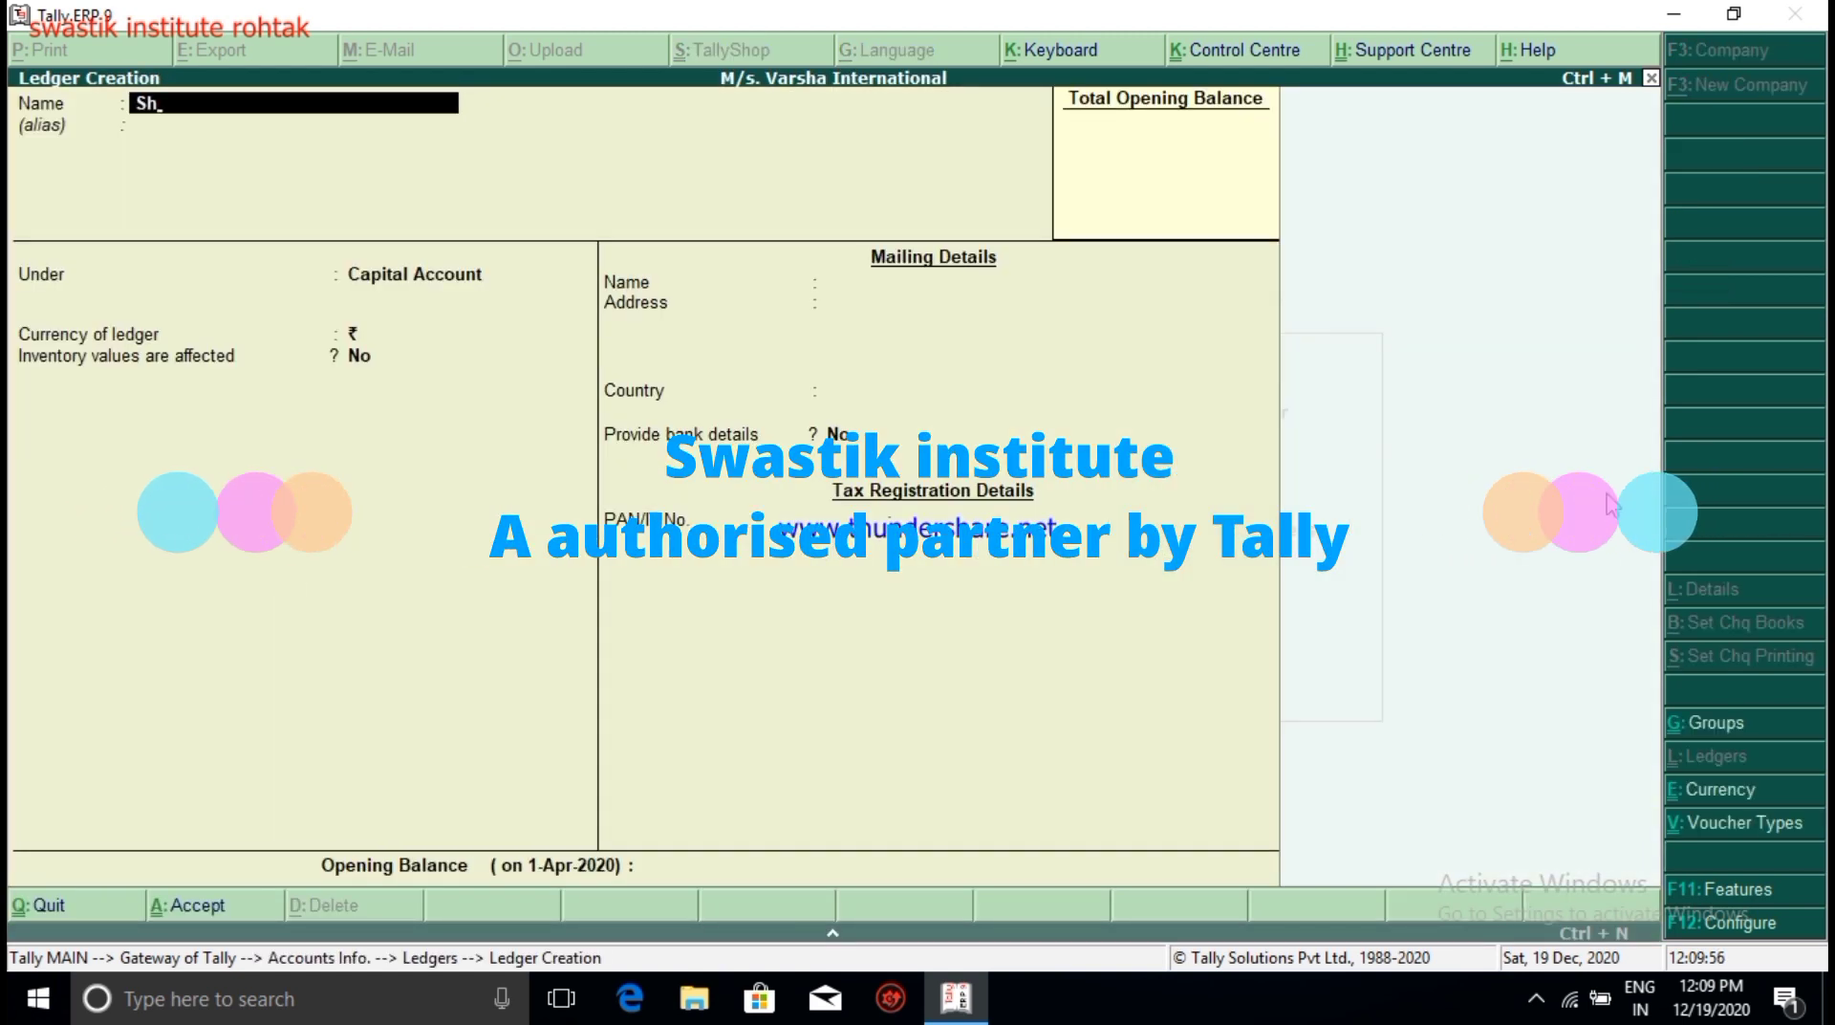
text(en Ch)
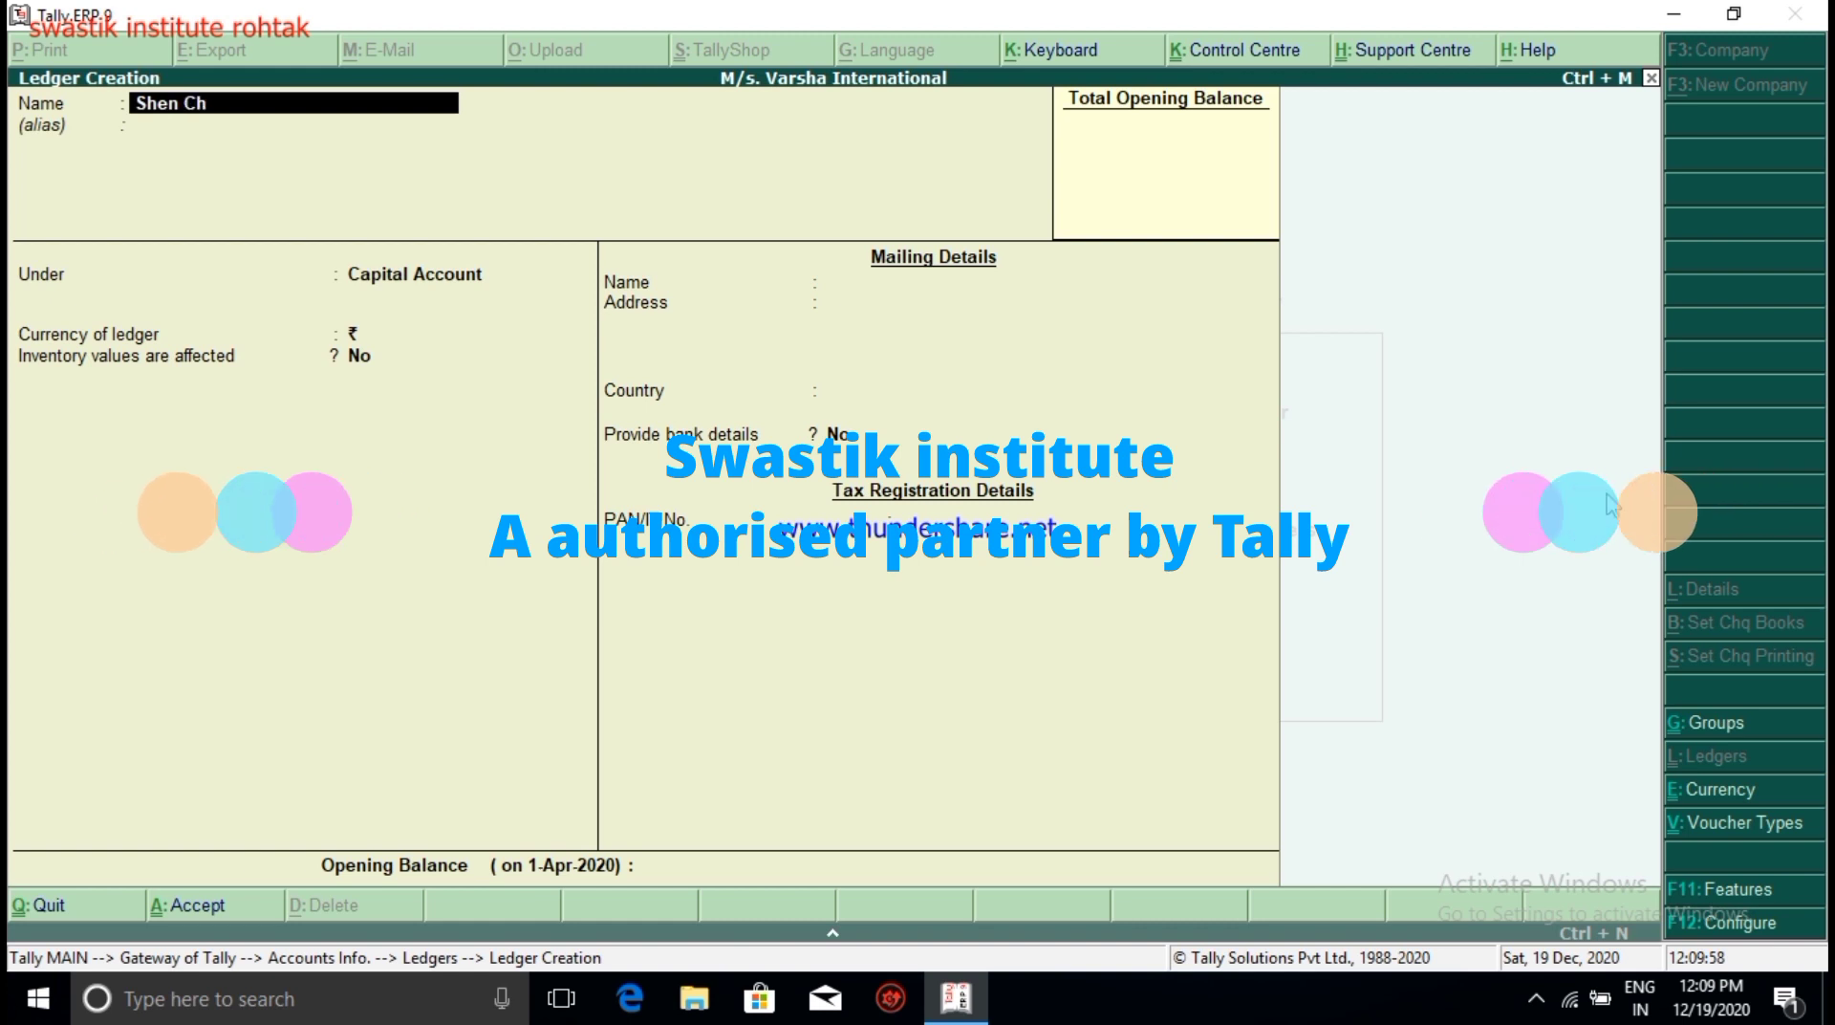
text(iang)
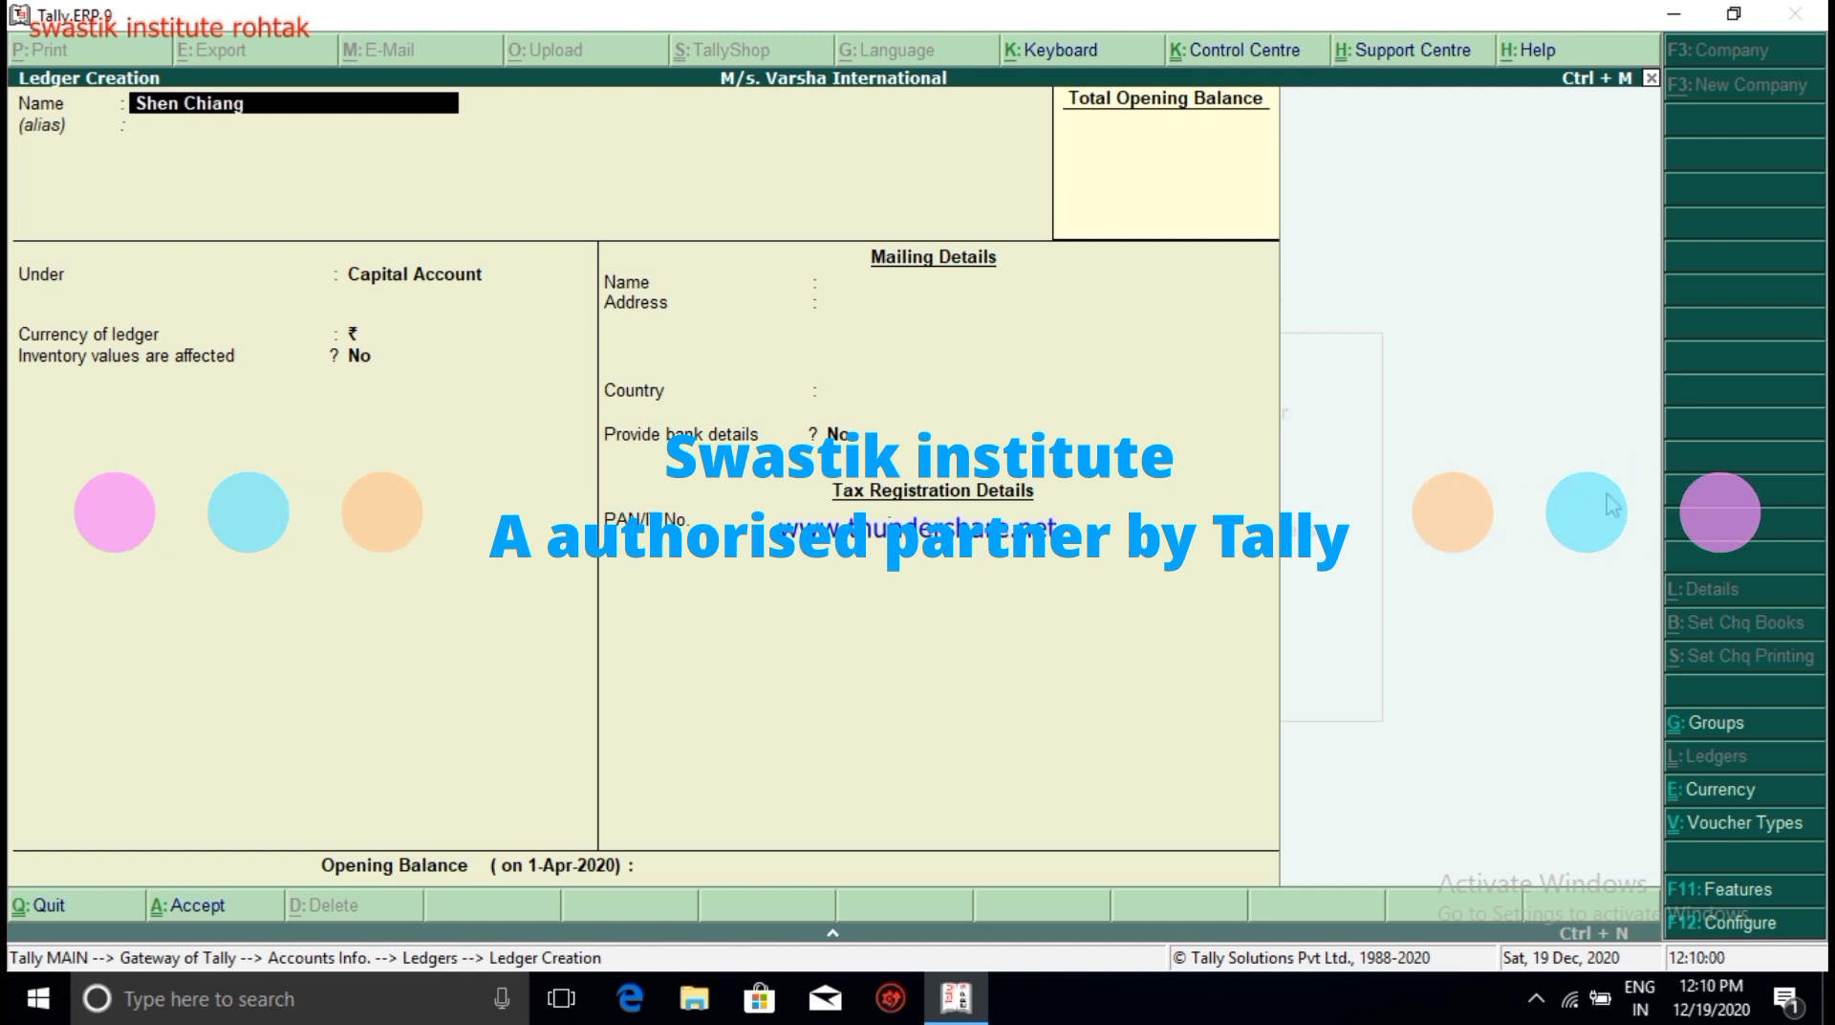
text(e H)
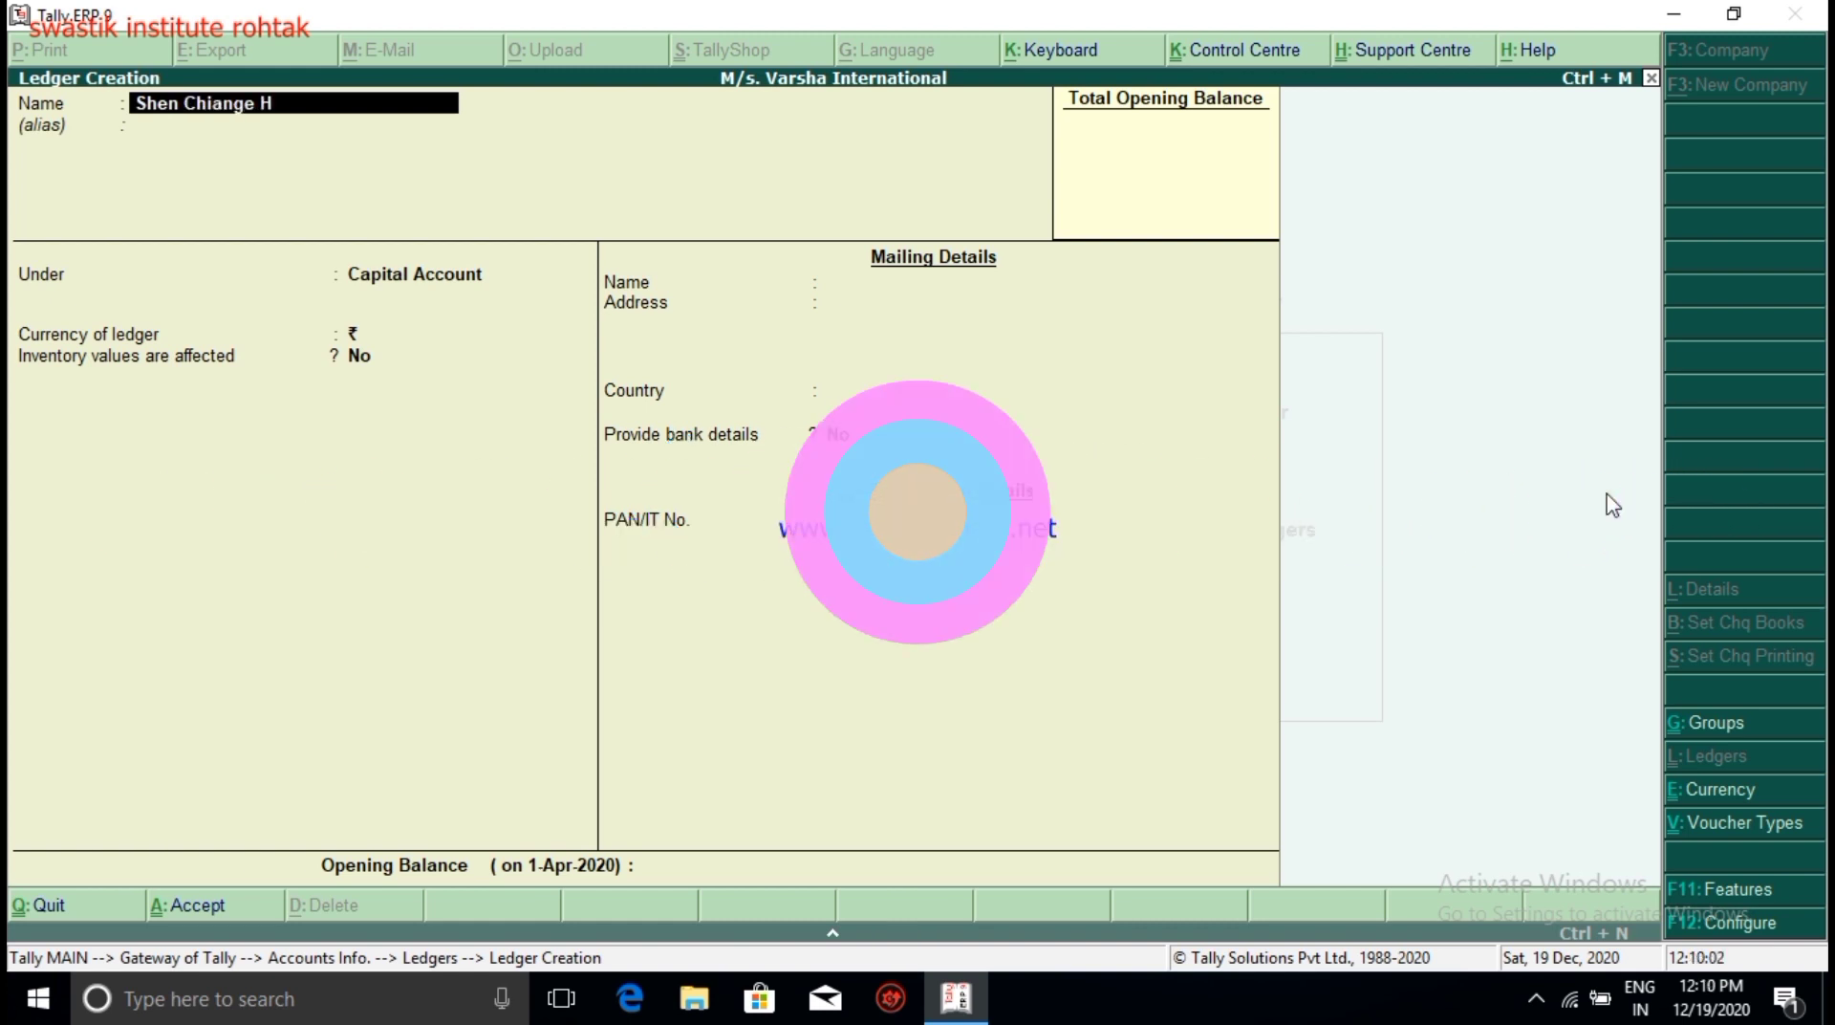
text(ong)
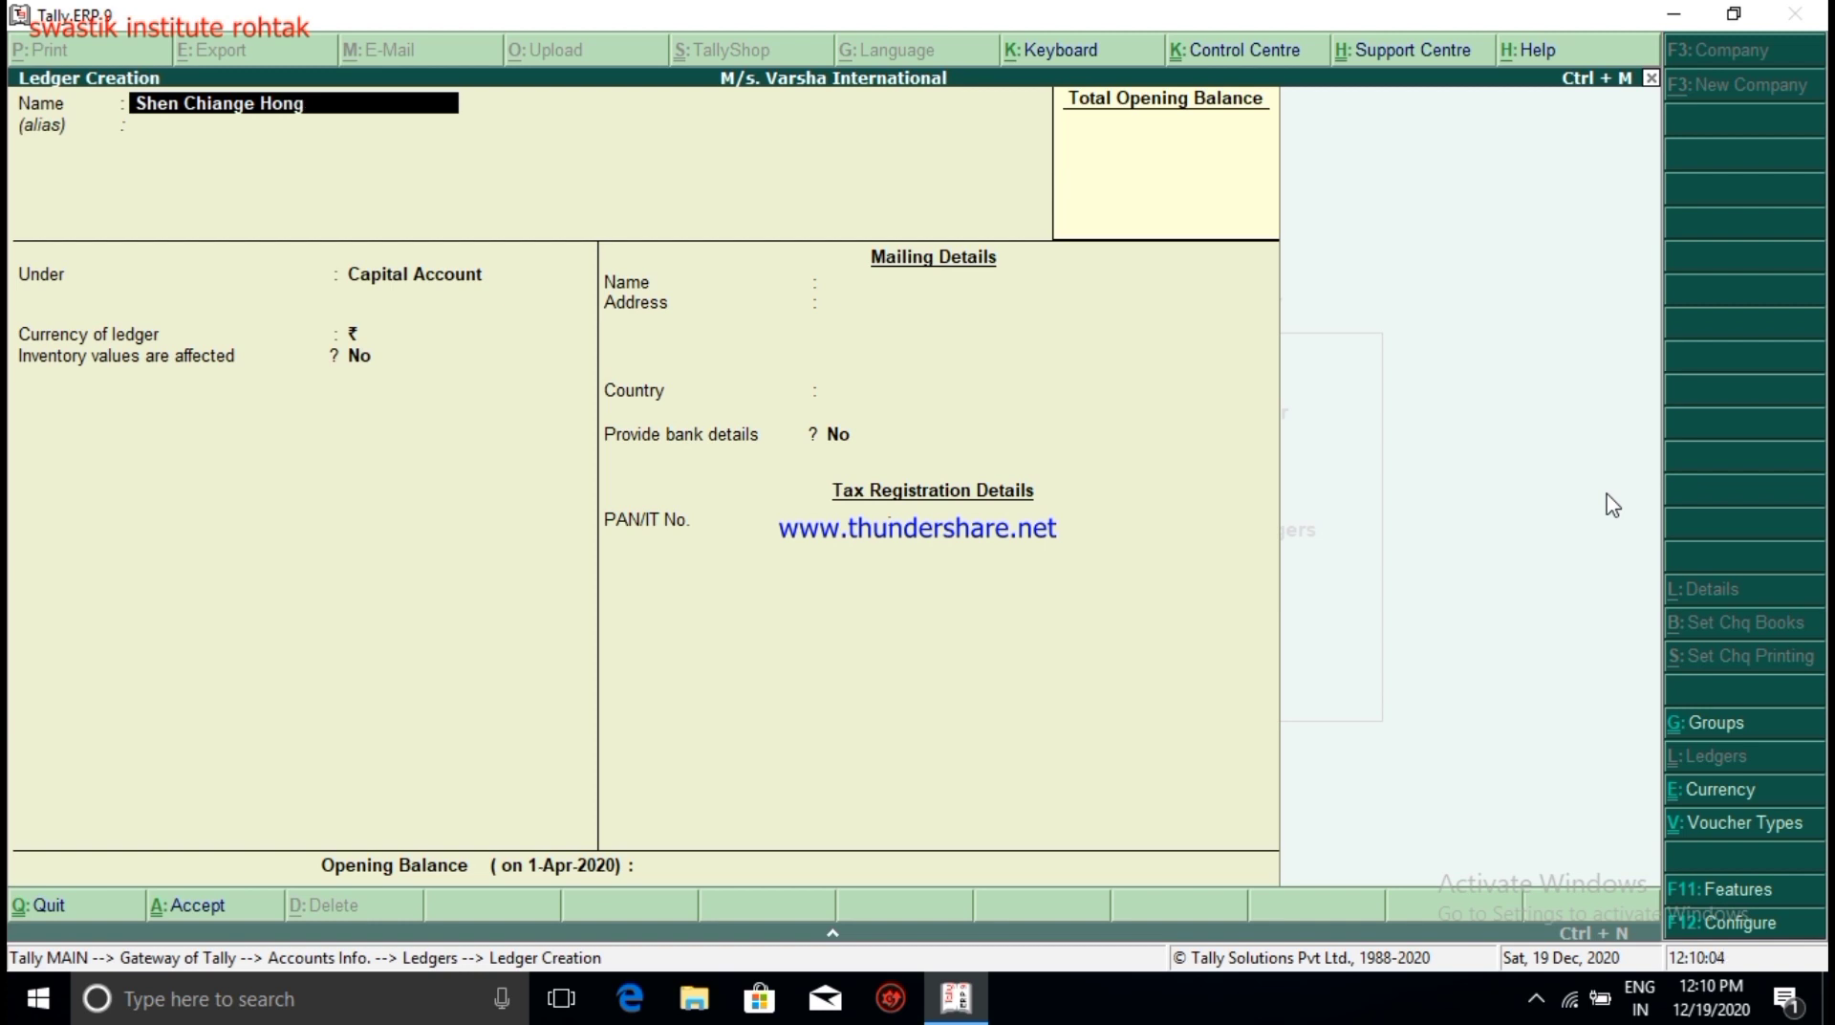
text( Kong)
key(Return)
key(Return)
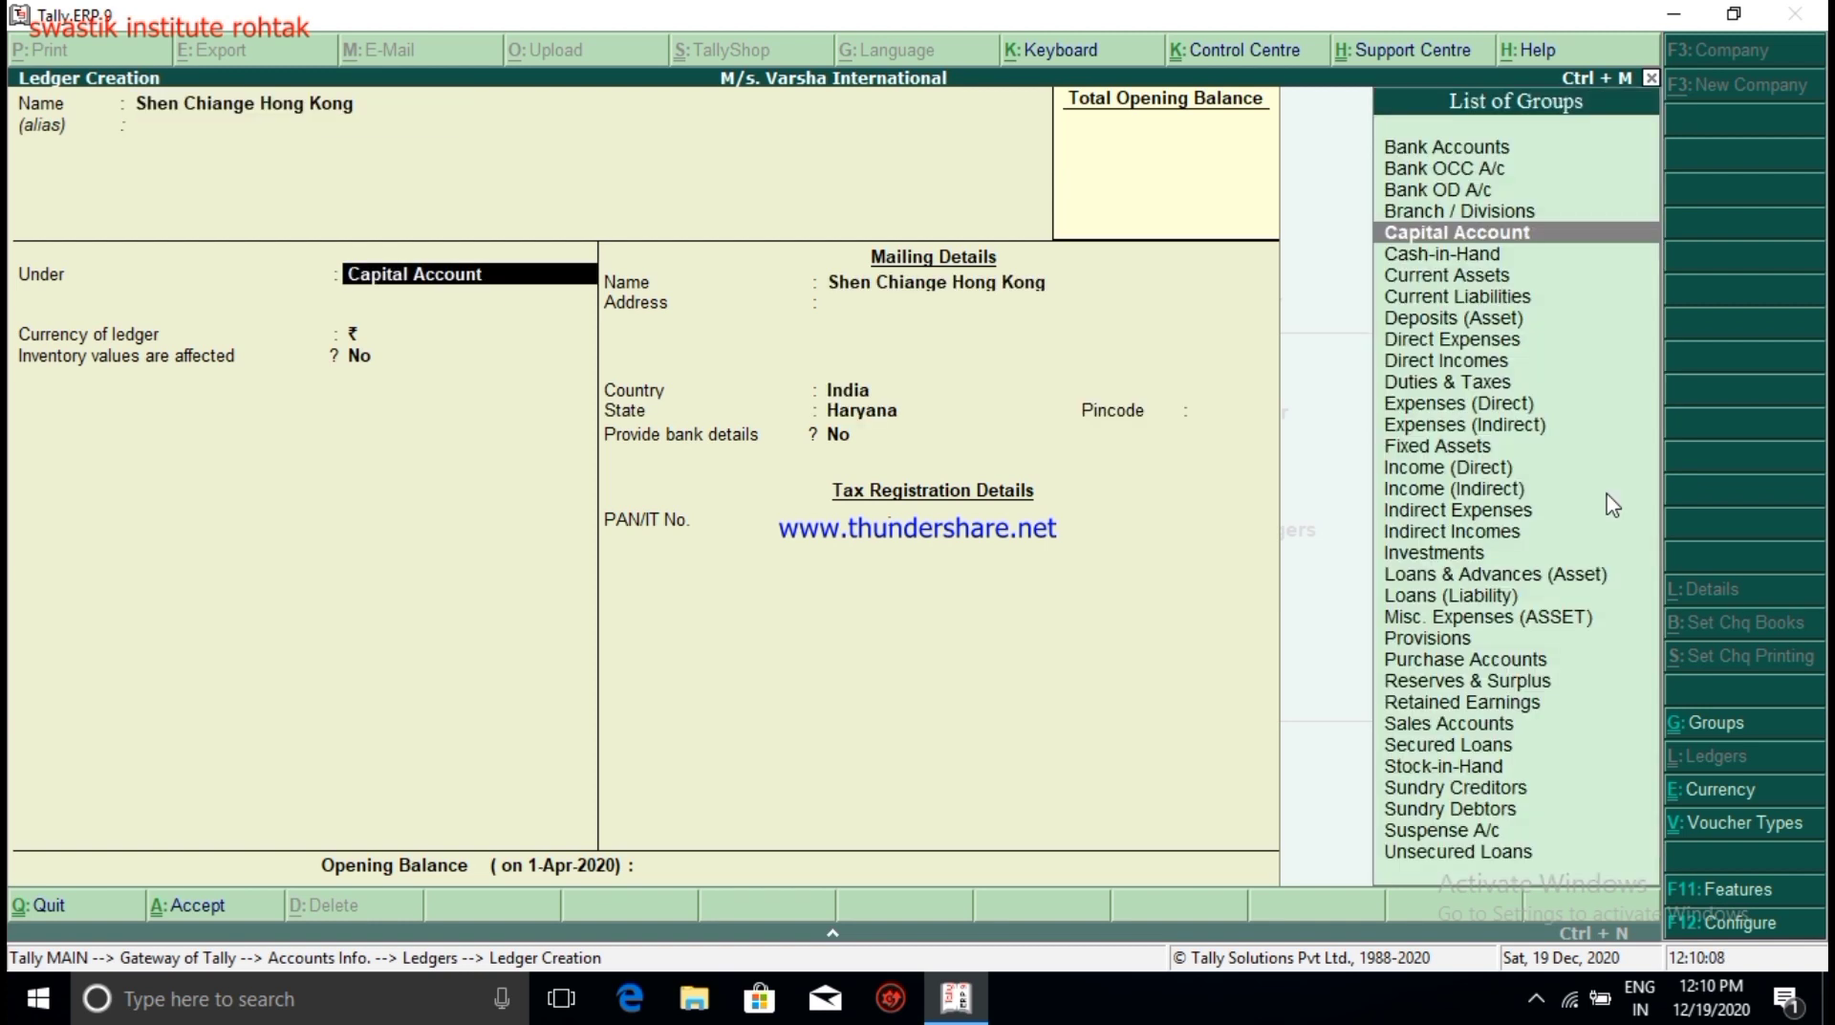
Step: Place the customer ledger under Sundry Debtors, keeping the rupee currency, bill-by-bill balances and default mailing name, with no address
text(Sun)
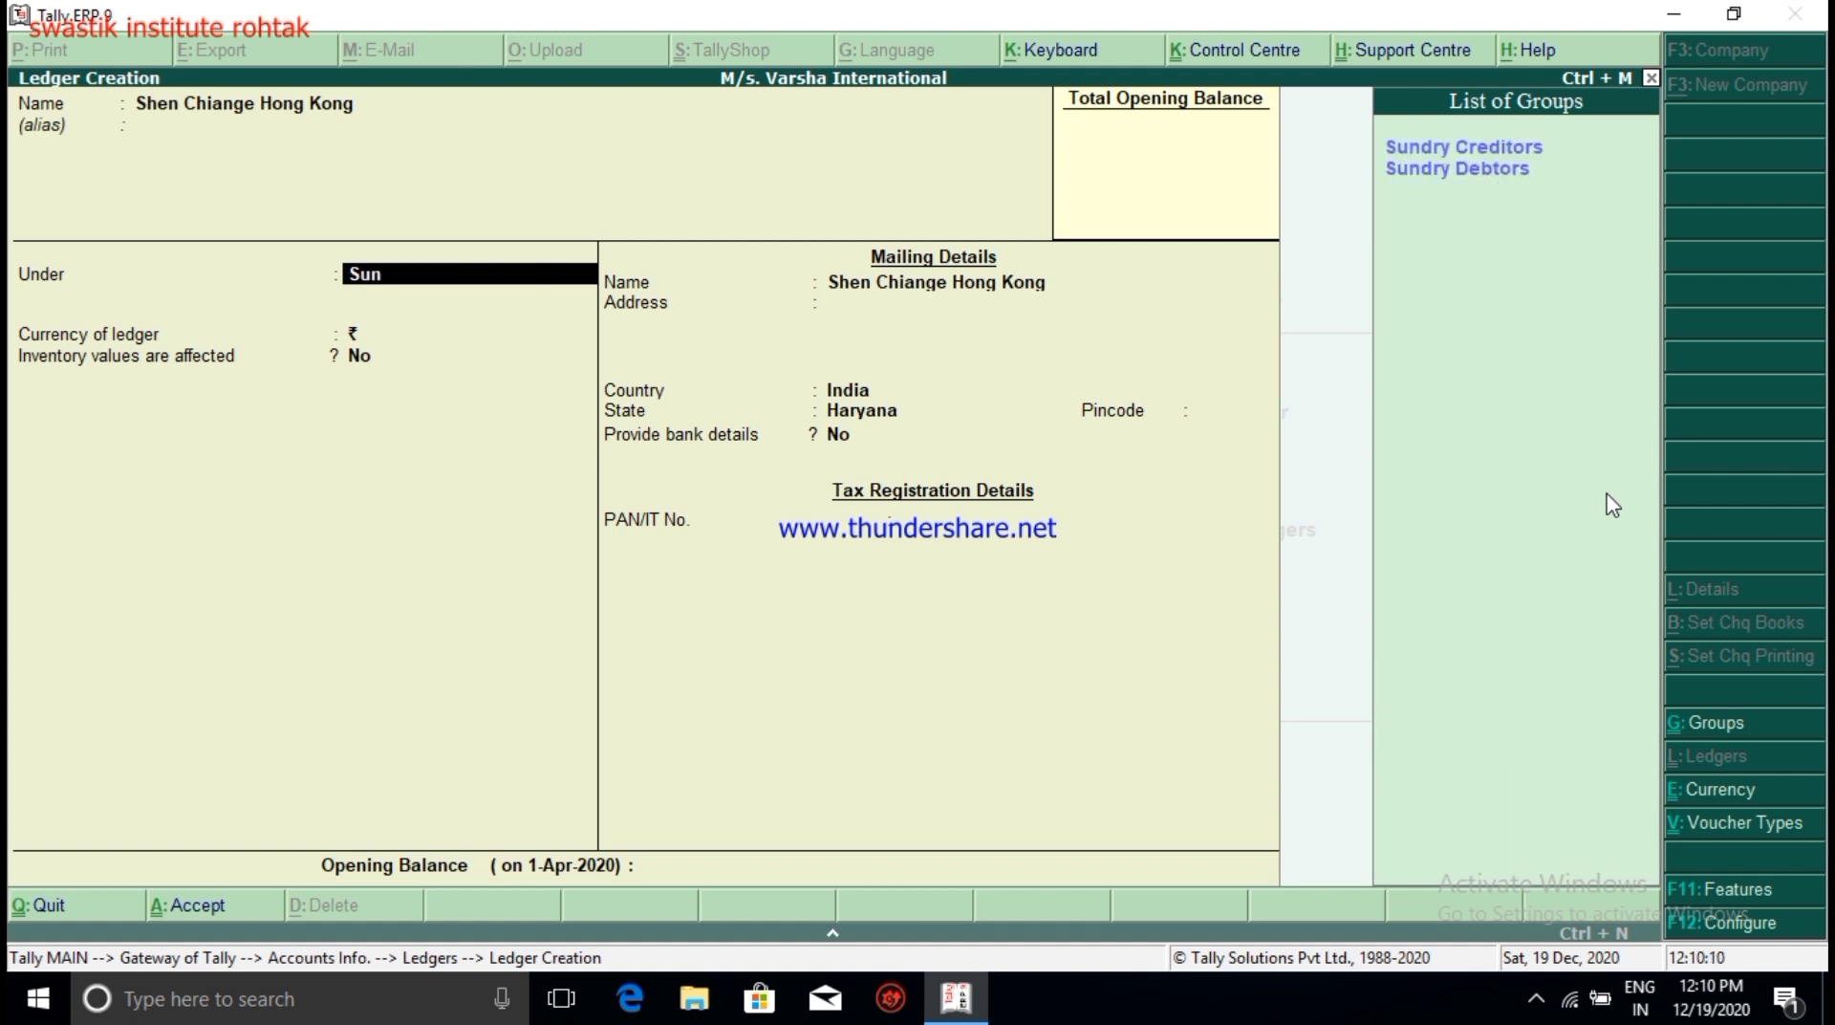
key(Down)
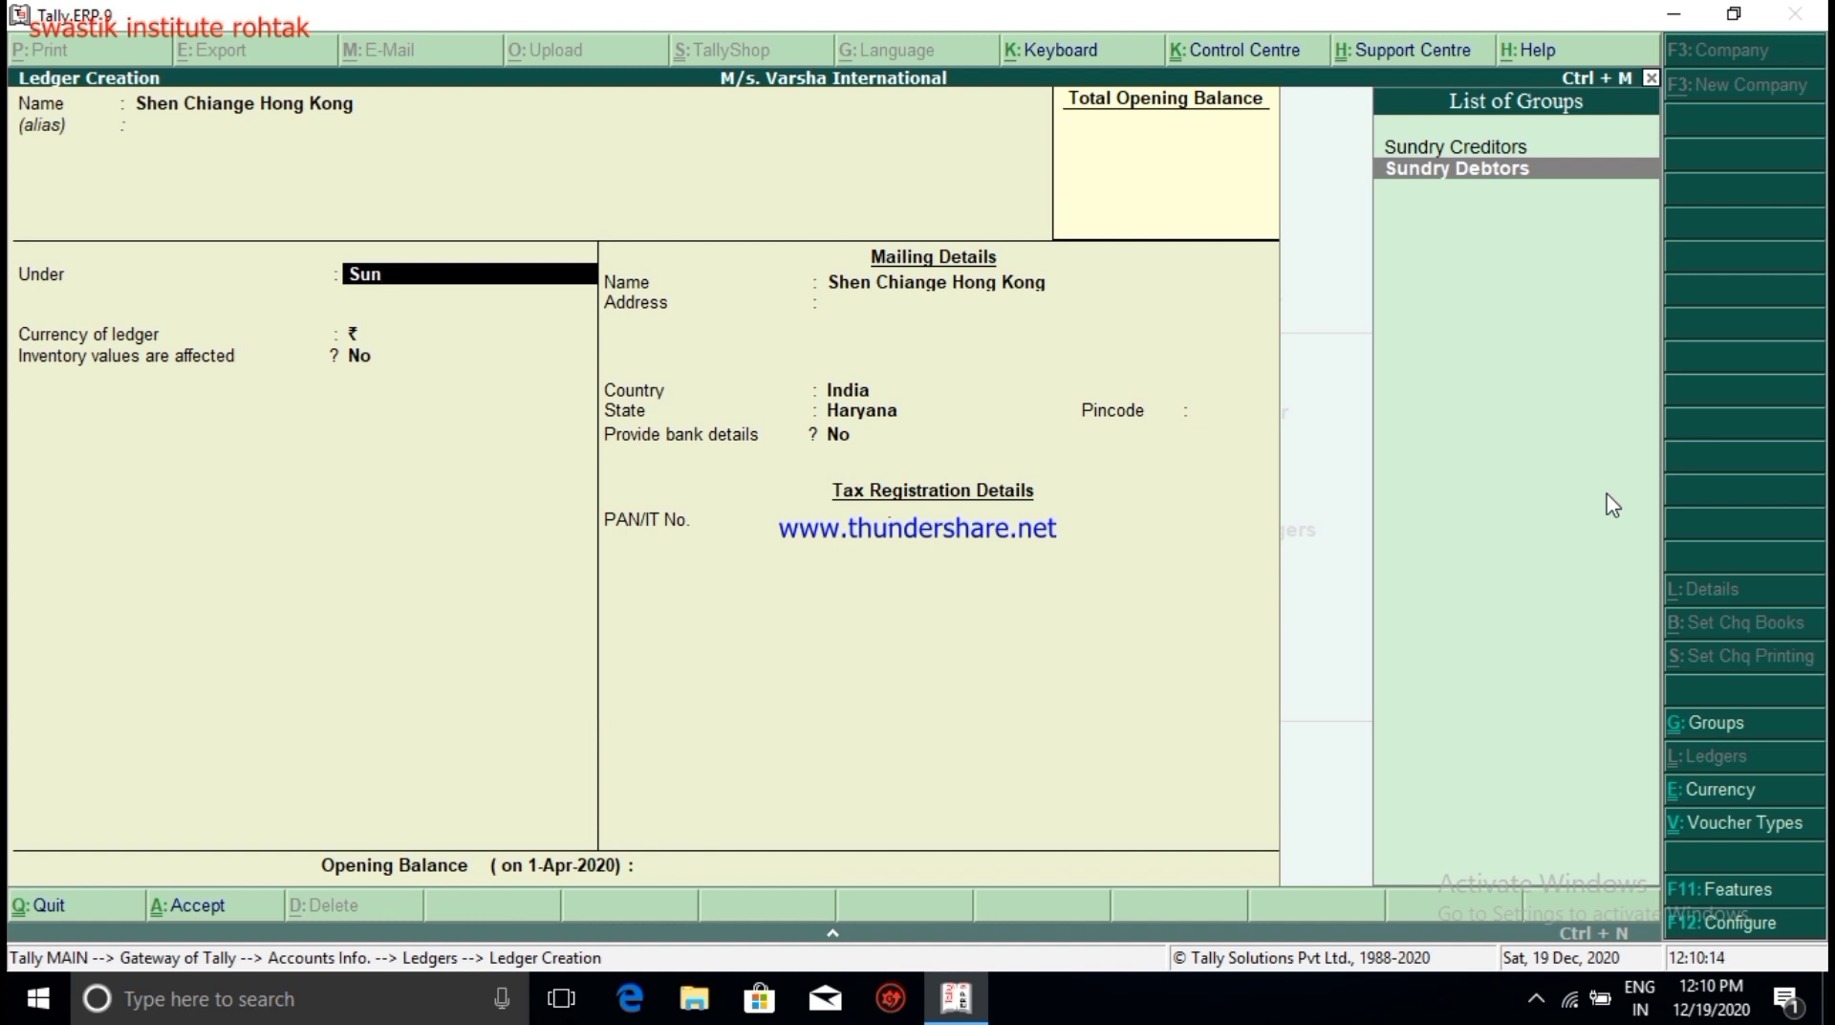
key(Return)
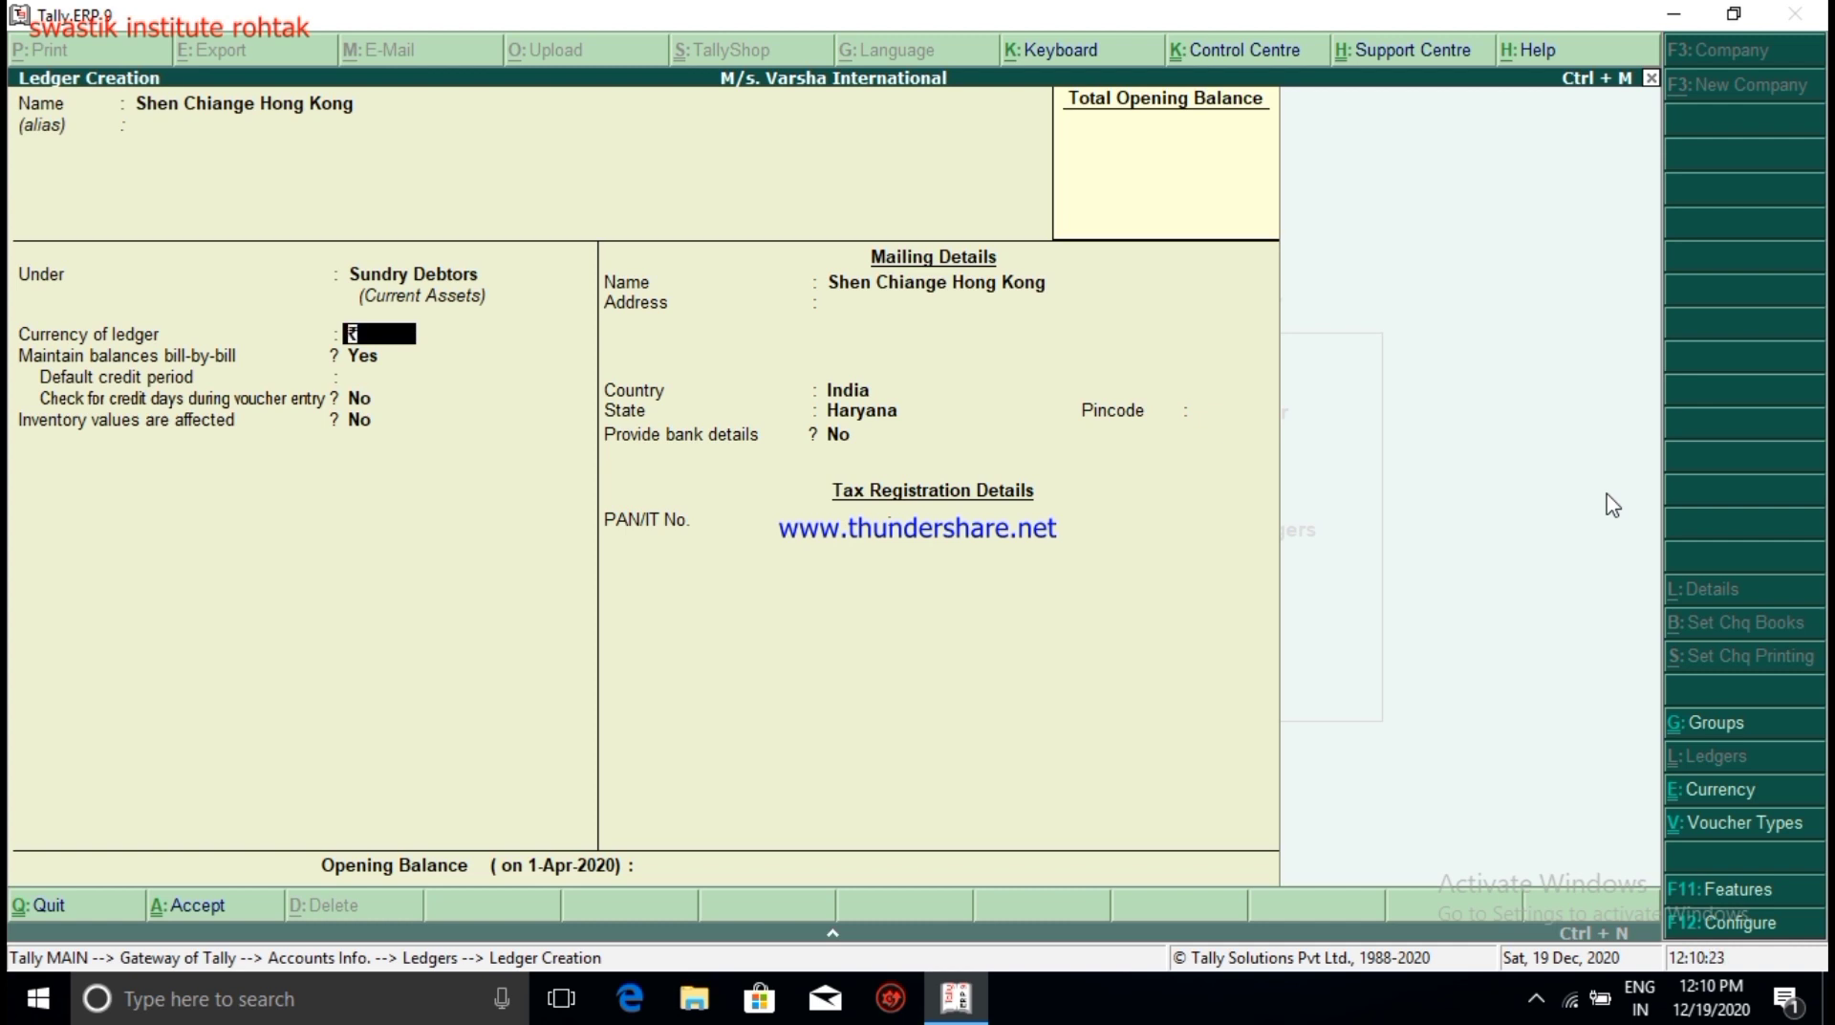
key(Return)
key(Return)
key(Return)
key(Return)
key(Return)
key(Return)
key(Return)
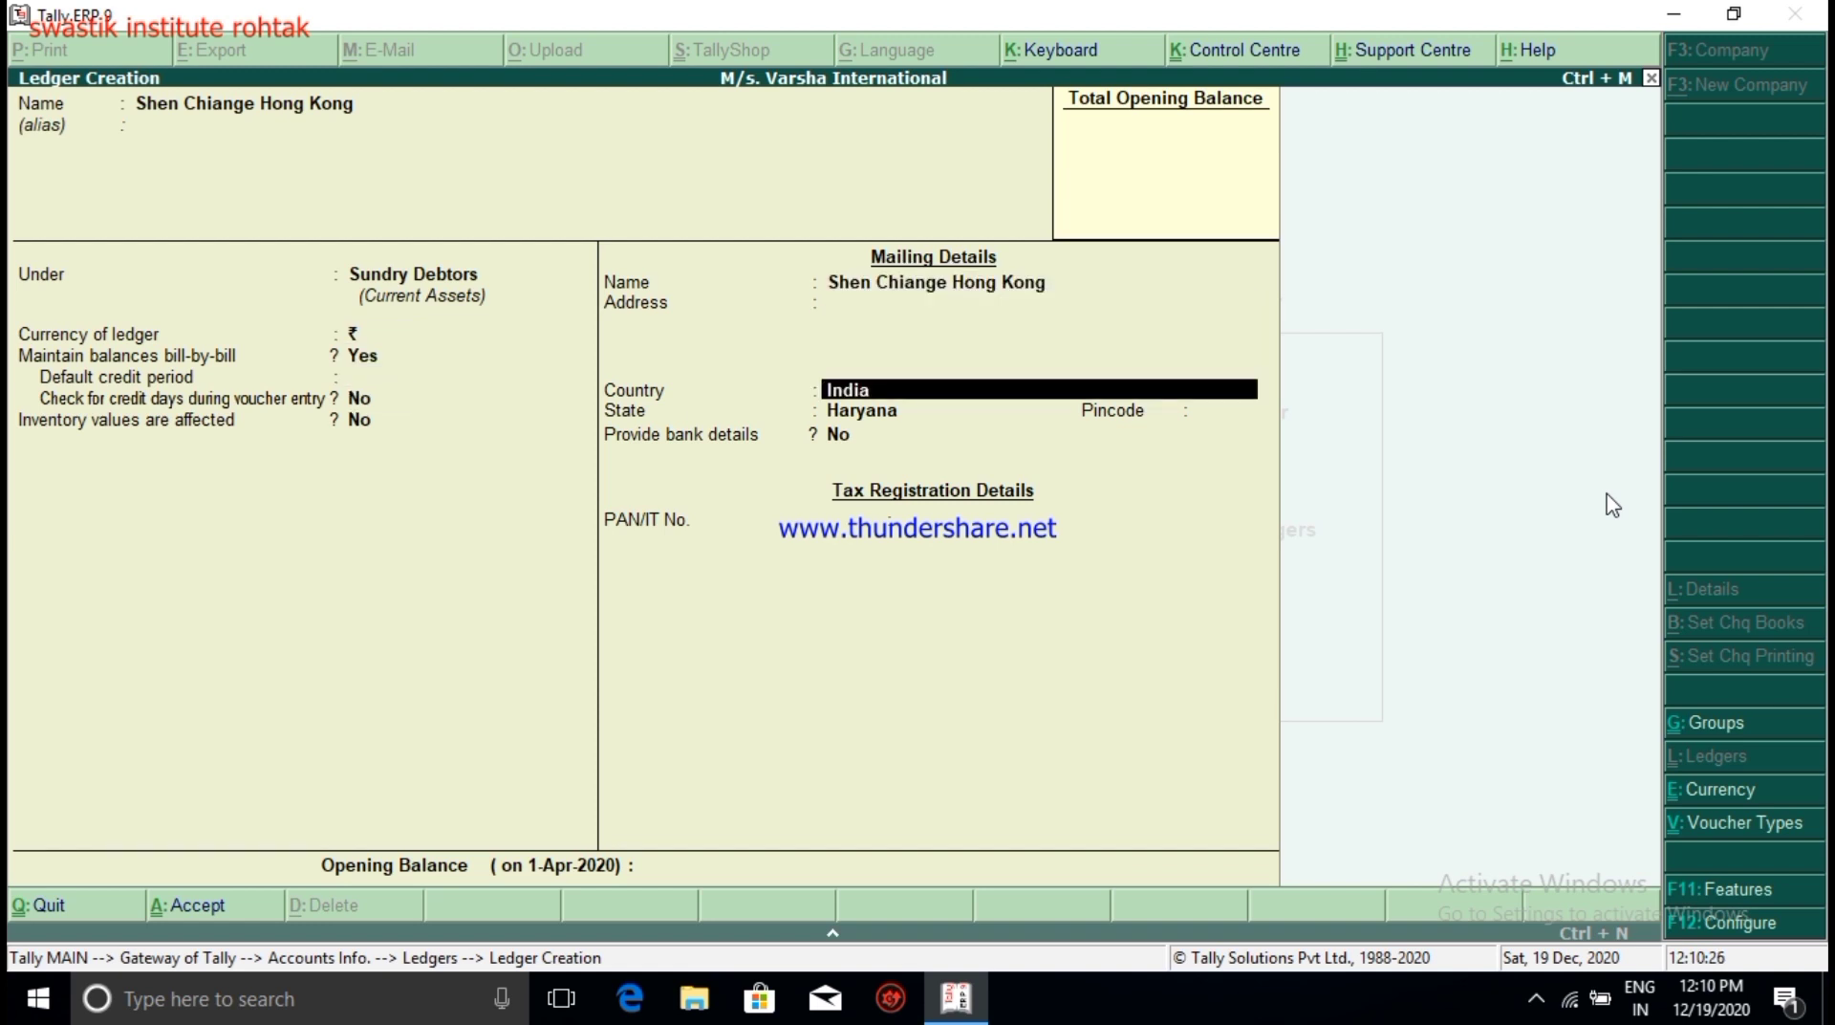
Step: Set the customer's country to Hong Kong, leave the opening balance blank, and save the ledger
text(Hon)
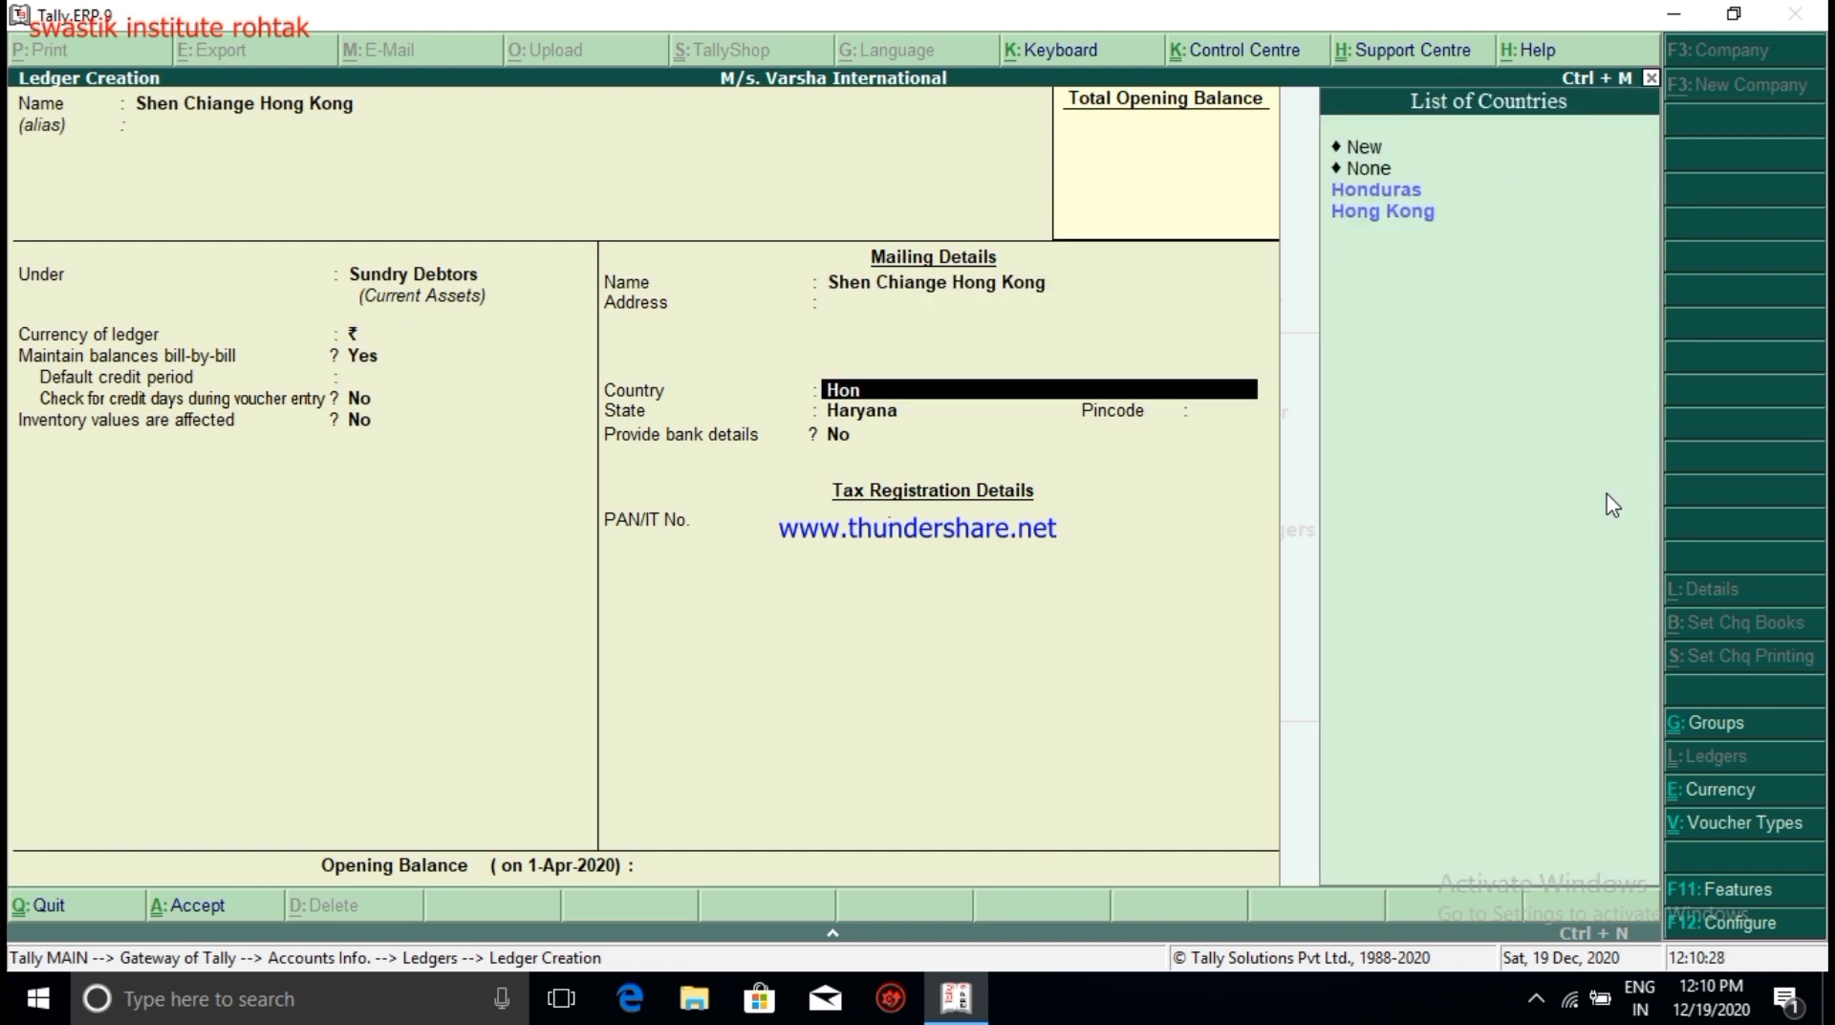
key(Down)
key(Down)
key(Return)
key(Return)
key(Return)
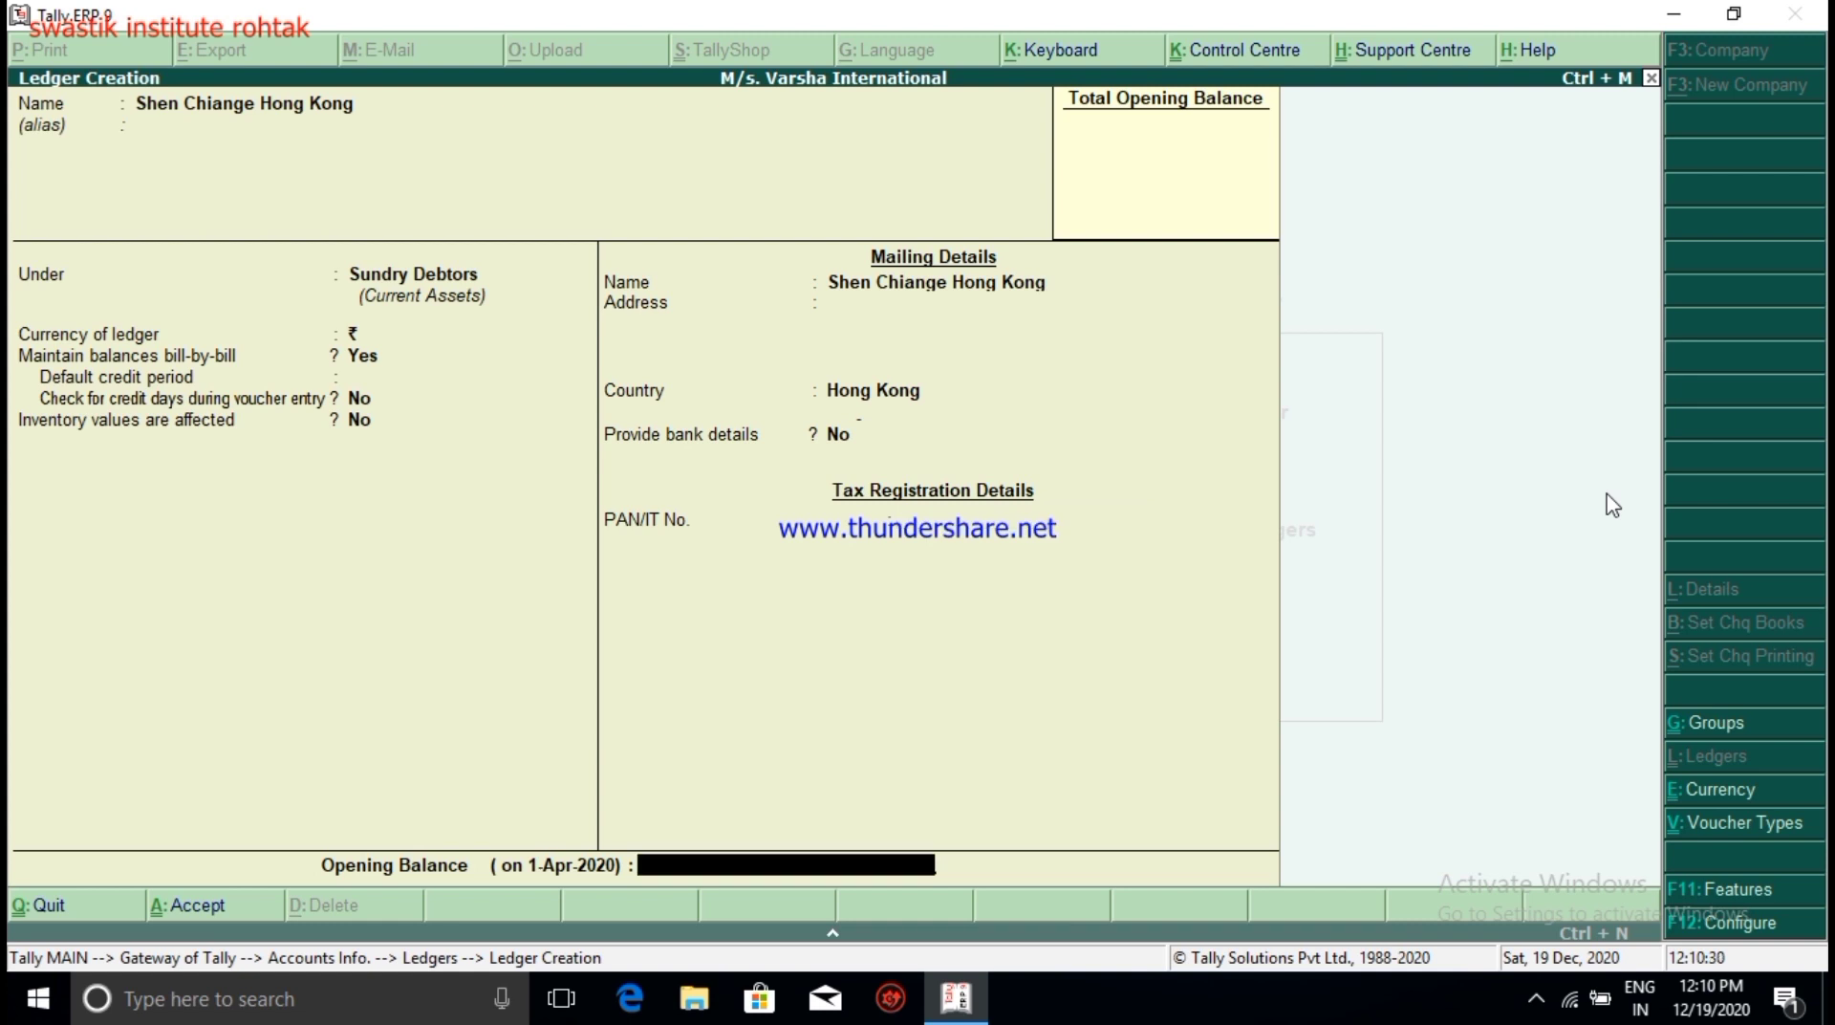
key(Return)
key(Return)
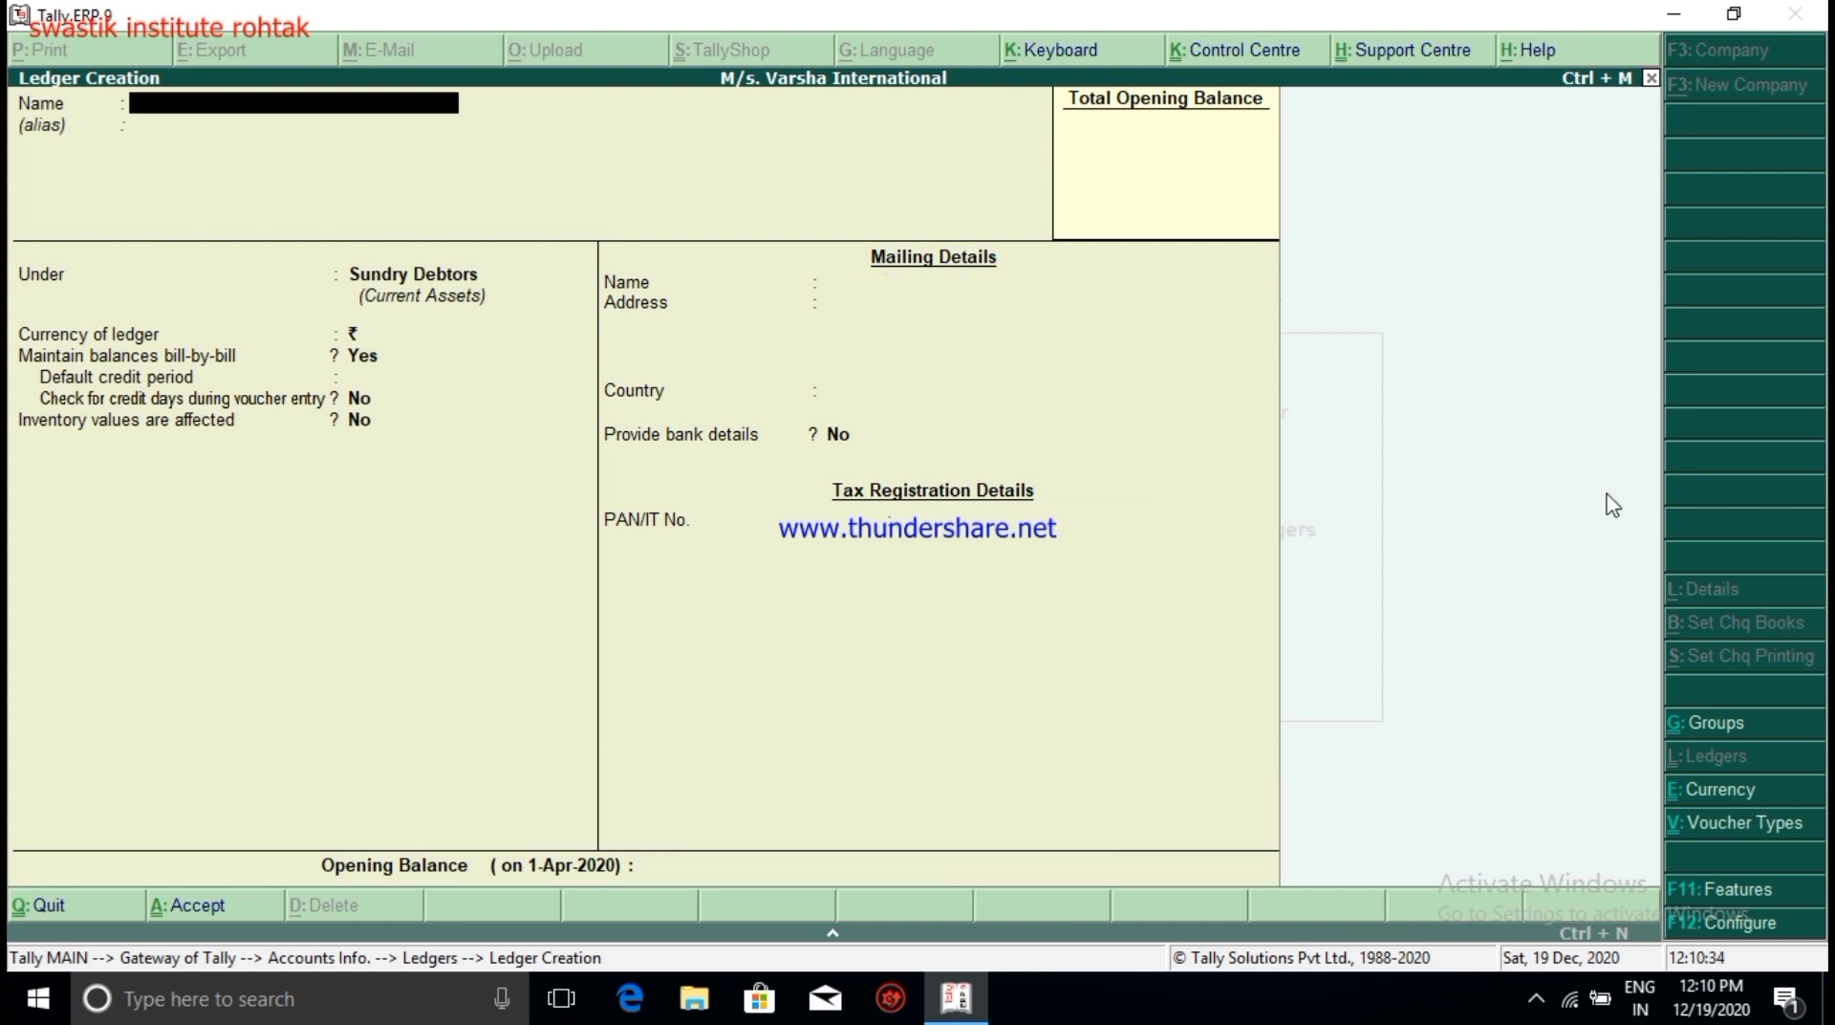
Step: Create a Sales ledger under Sales Accounts with the ledger type Not Applicable, and return to the Gateway of Tally
text(Sales)
key(Return)
key(Return)
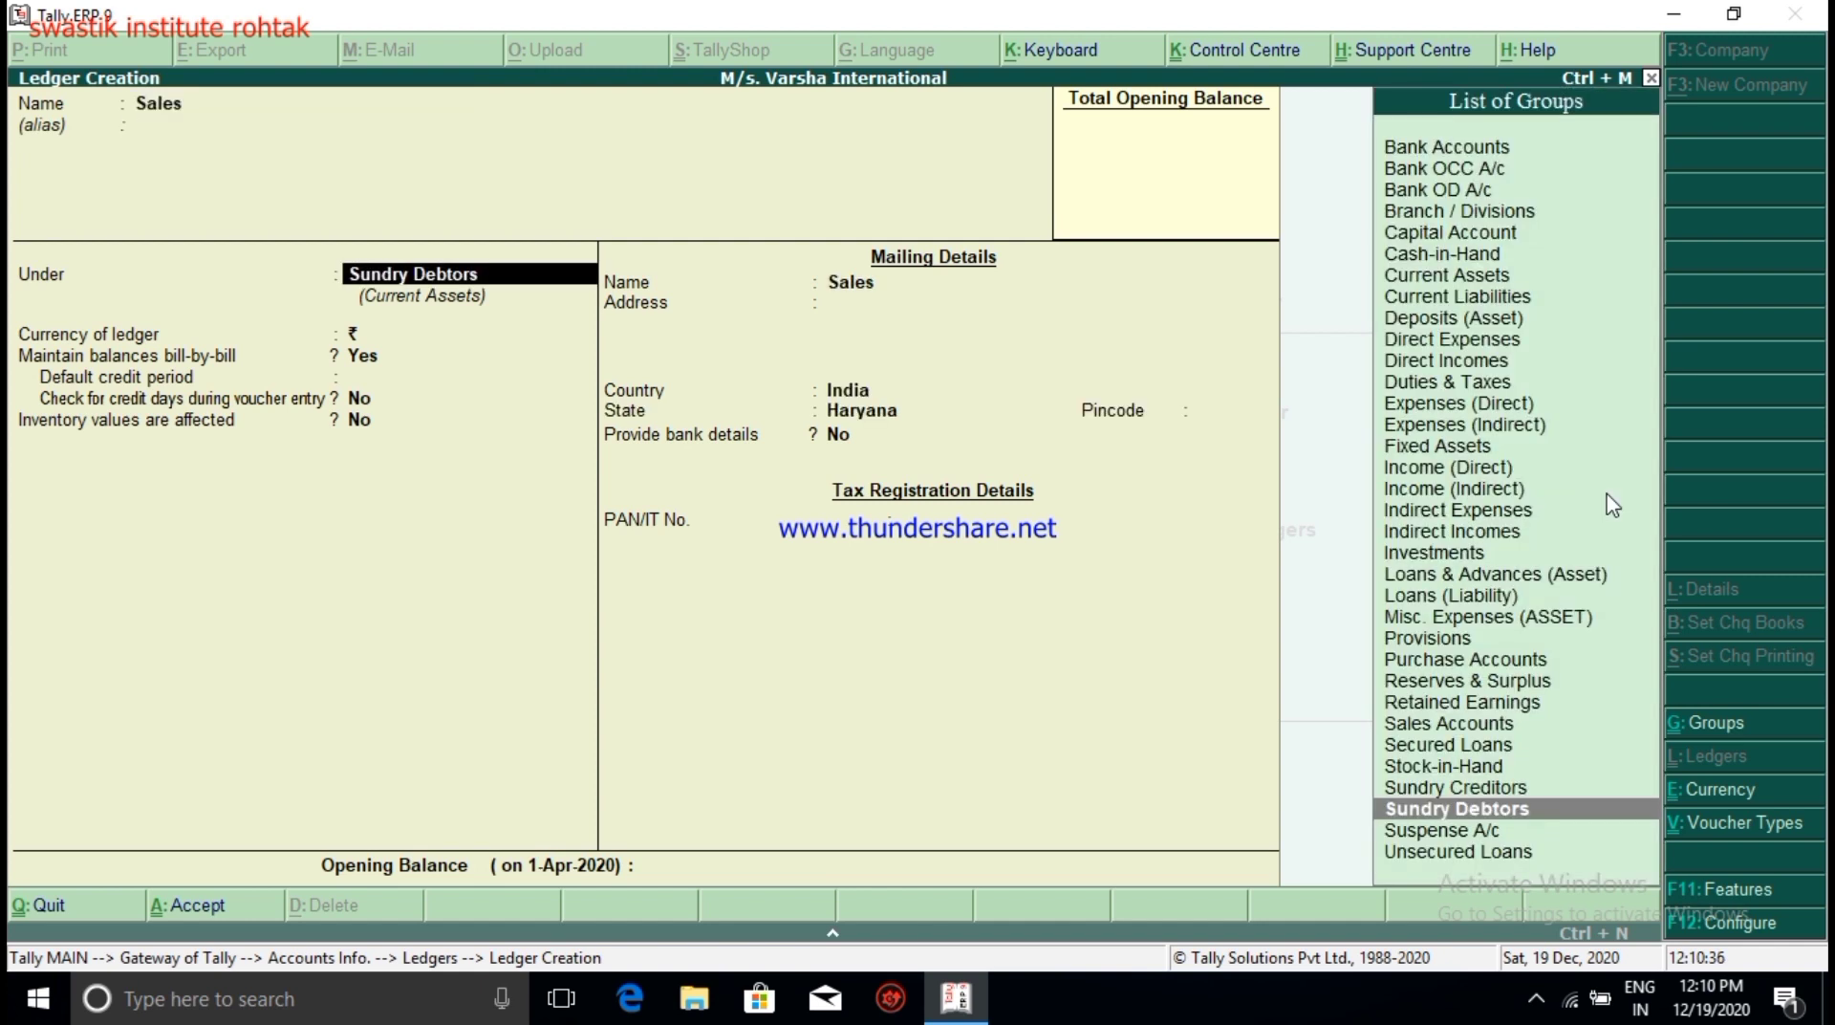
text(Sa)
key(Return)
key(Return)
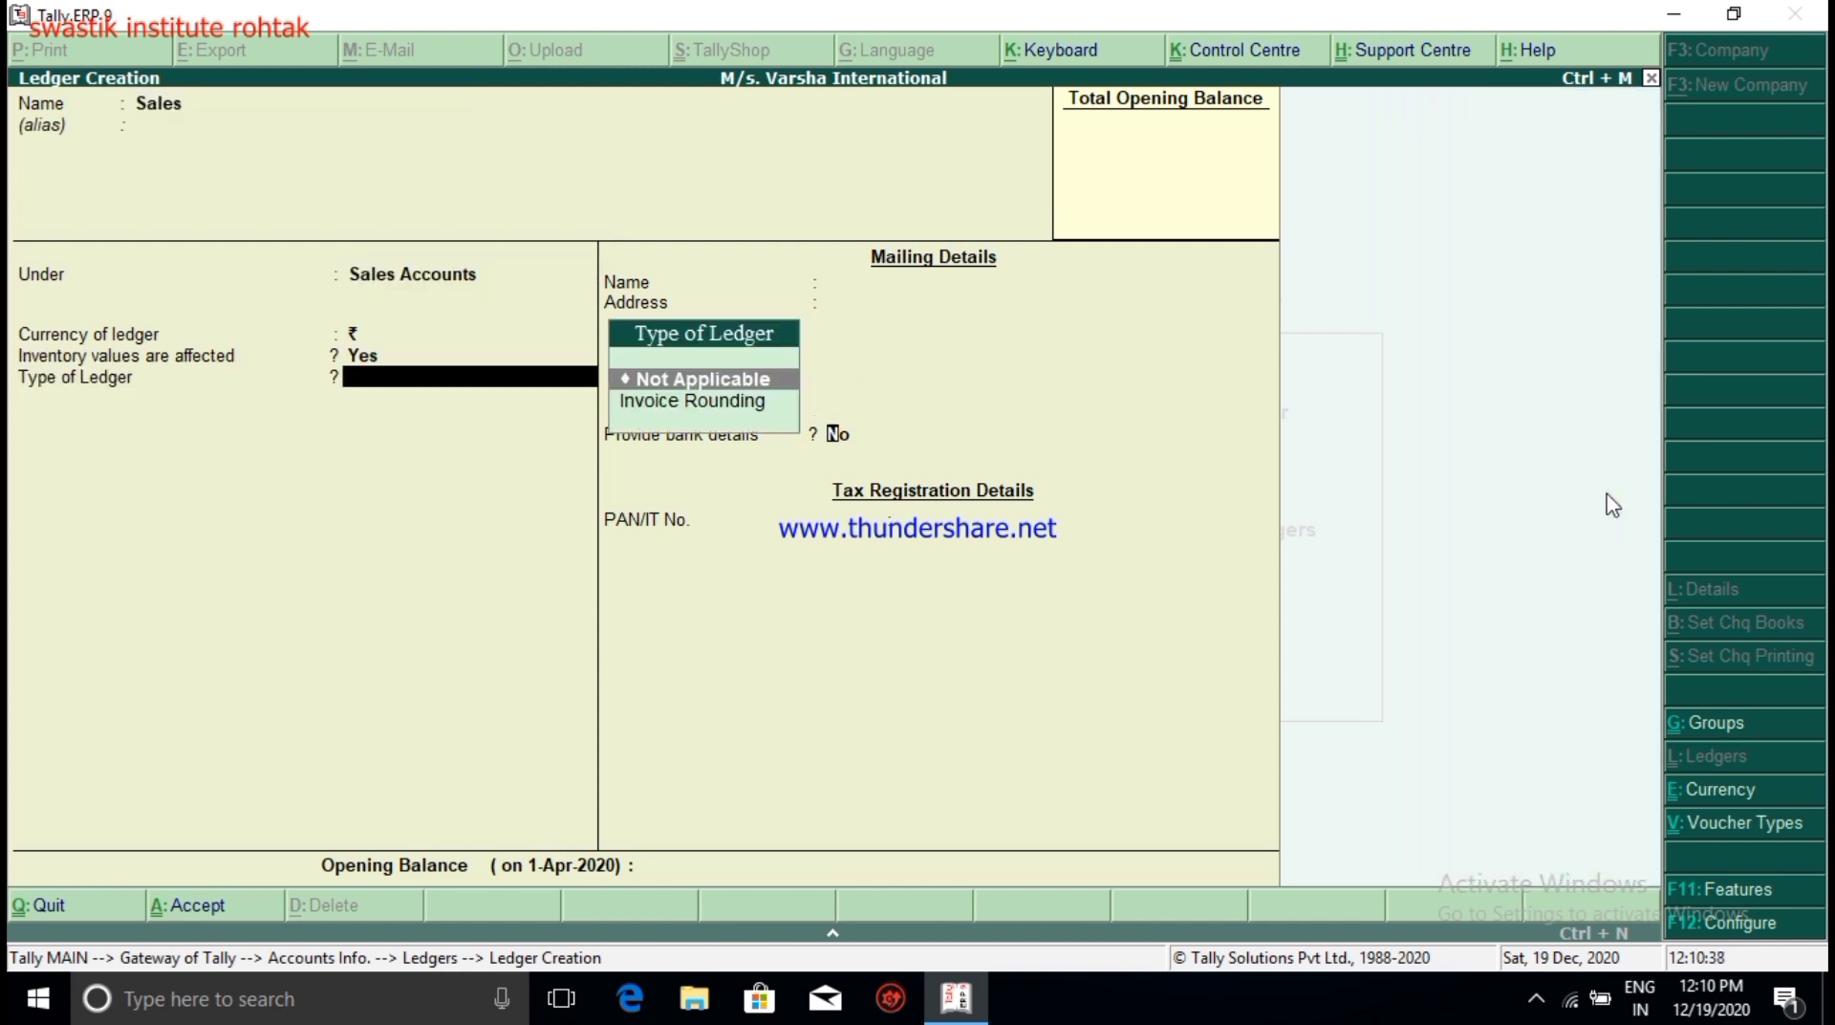
key(Return)
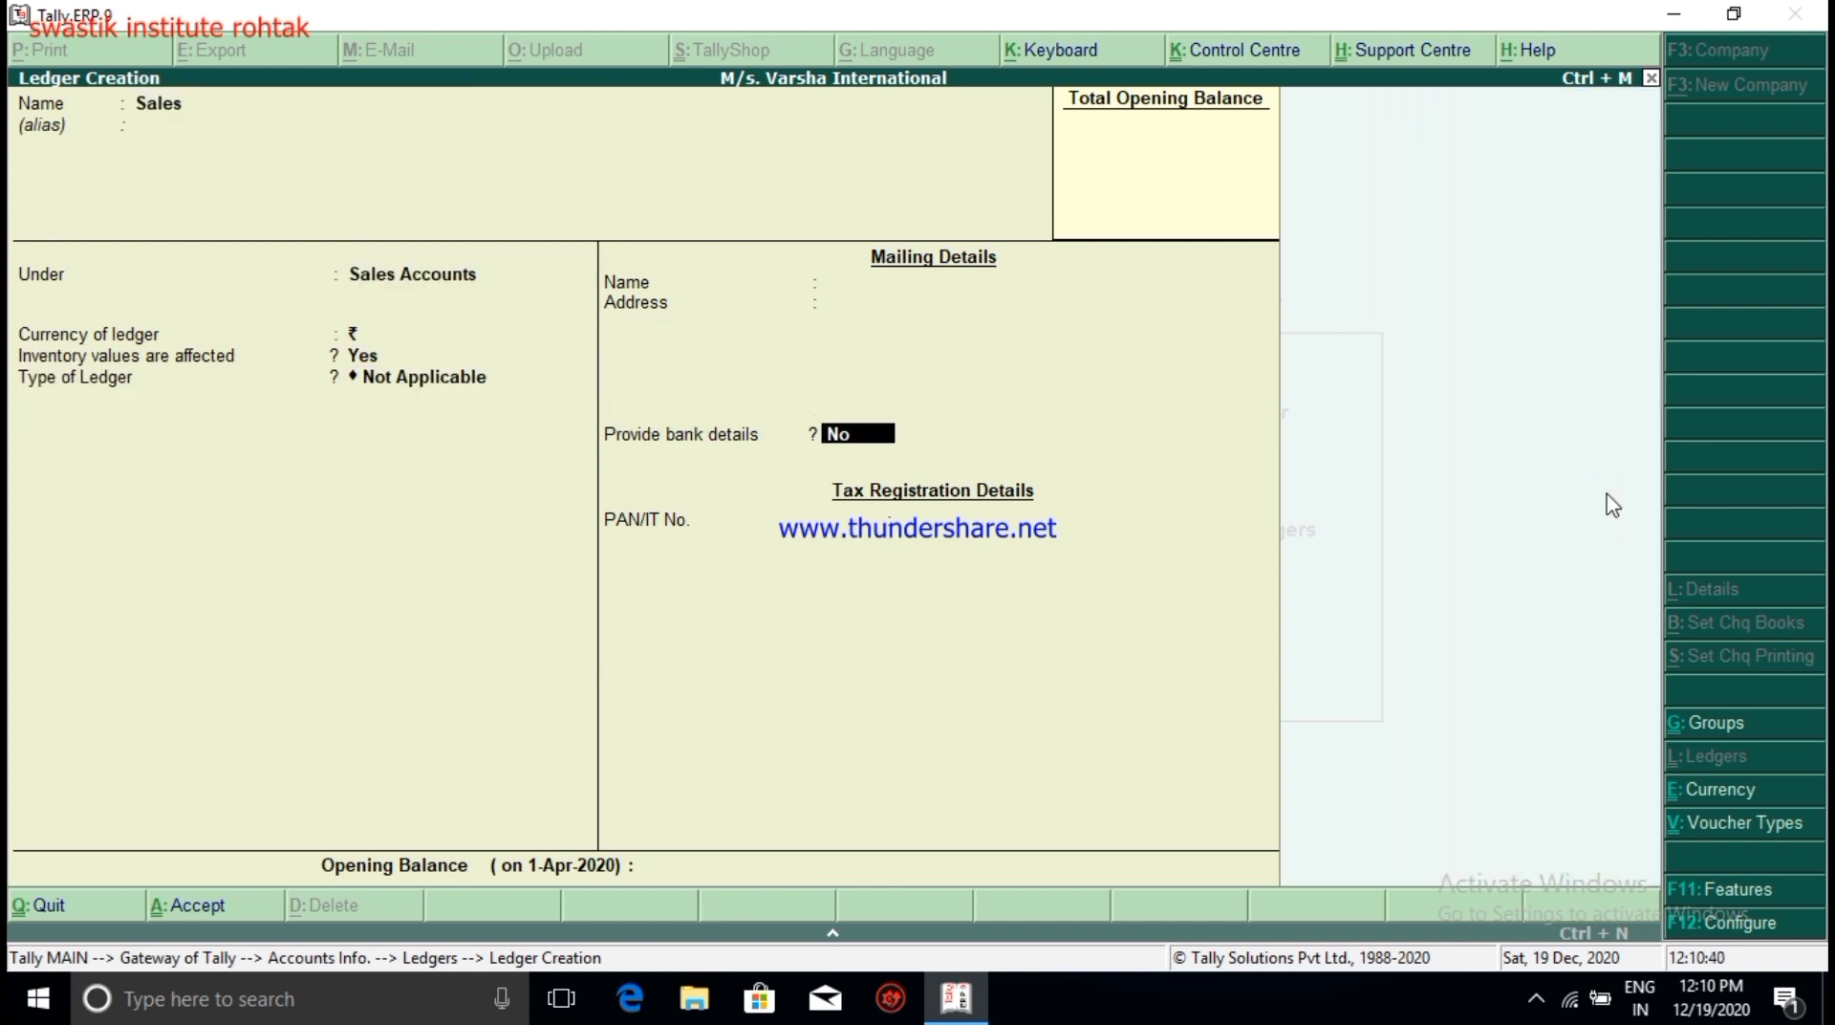
key(Escape)
key(Escape)
key(y)
key(Escape)
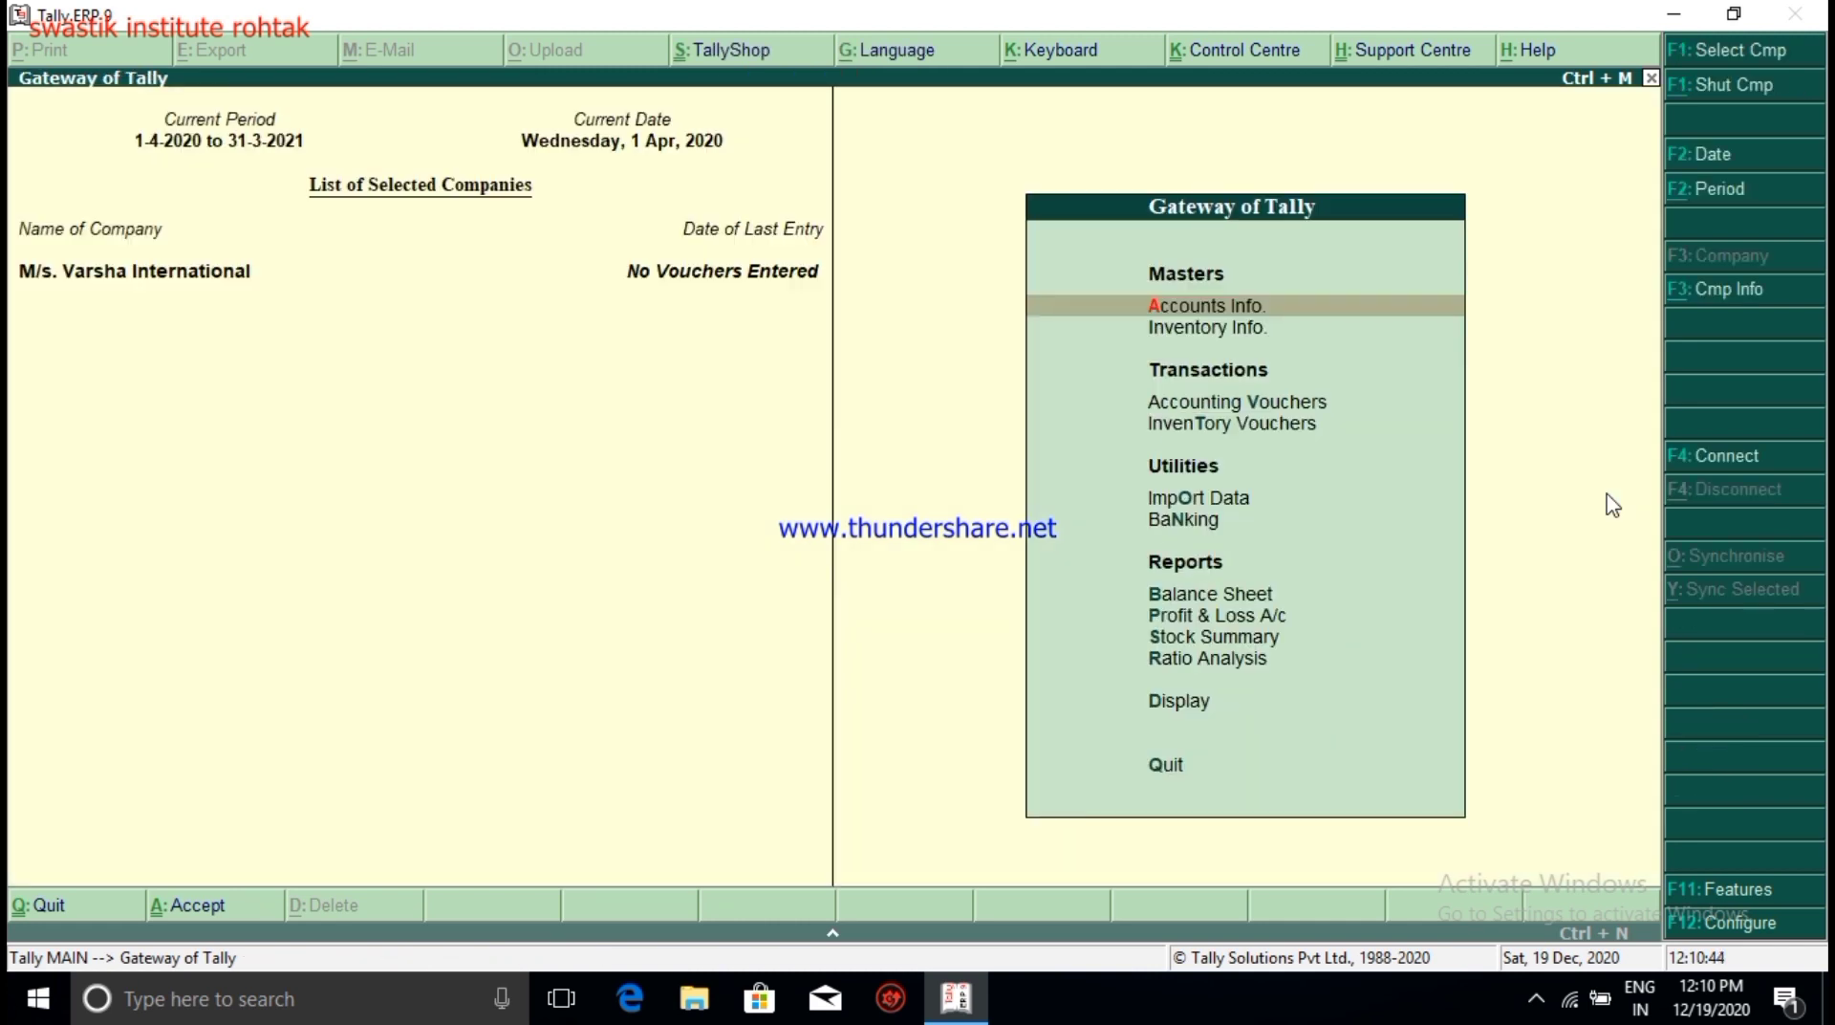
Step: Begin a sales voucher dated 1-Apr-2020 in voucher mode, leaving the reference number blank
key(Return)
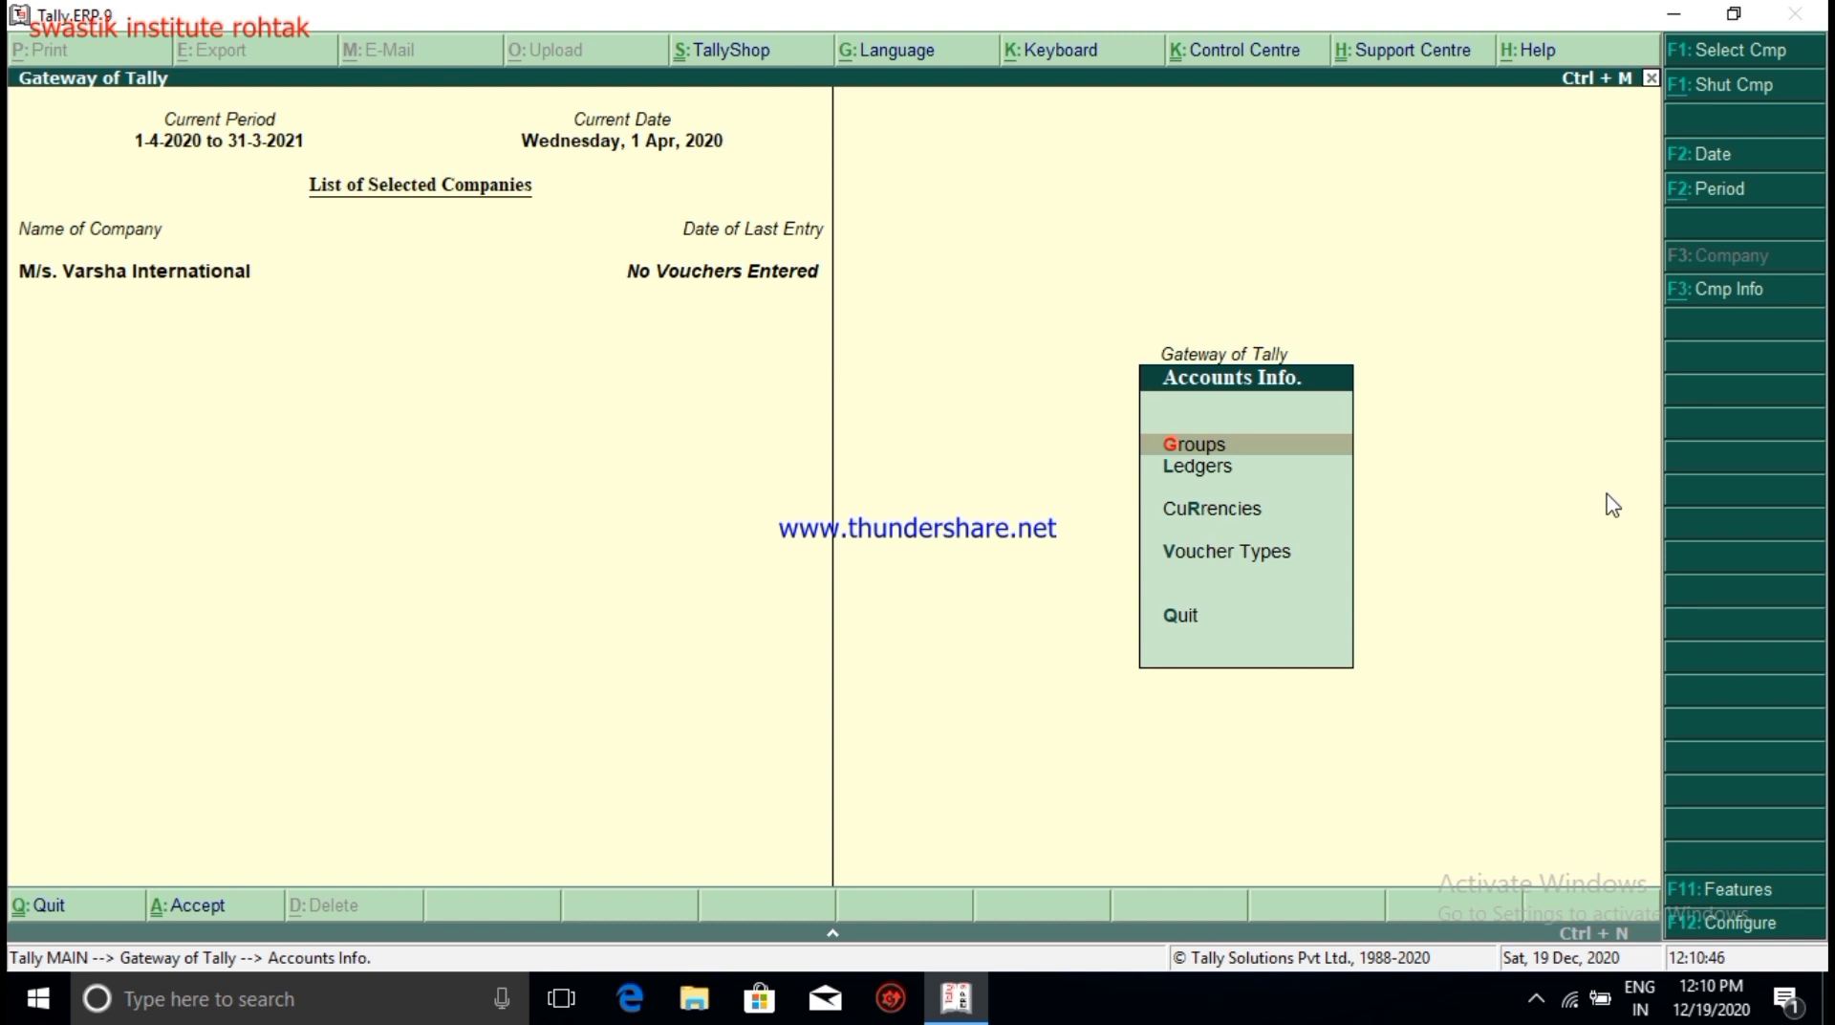
key(Escape)
key(Down)
key(Down)
key(Return)
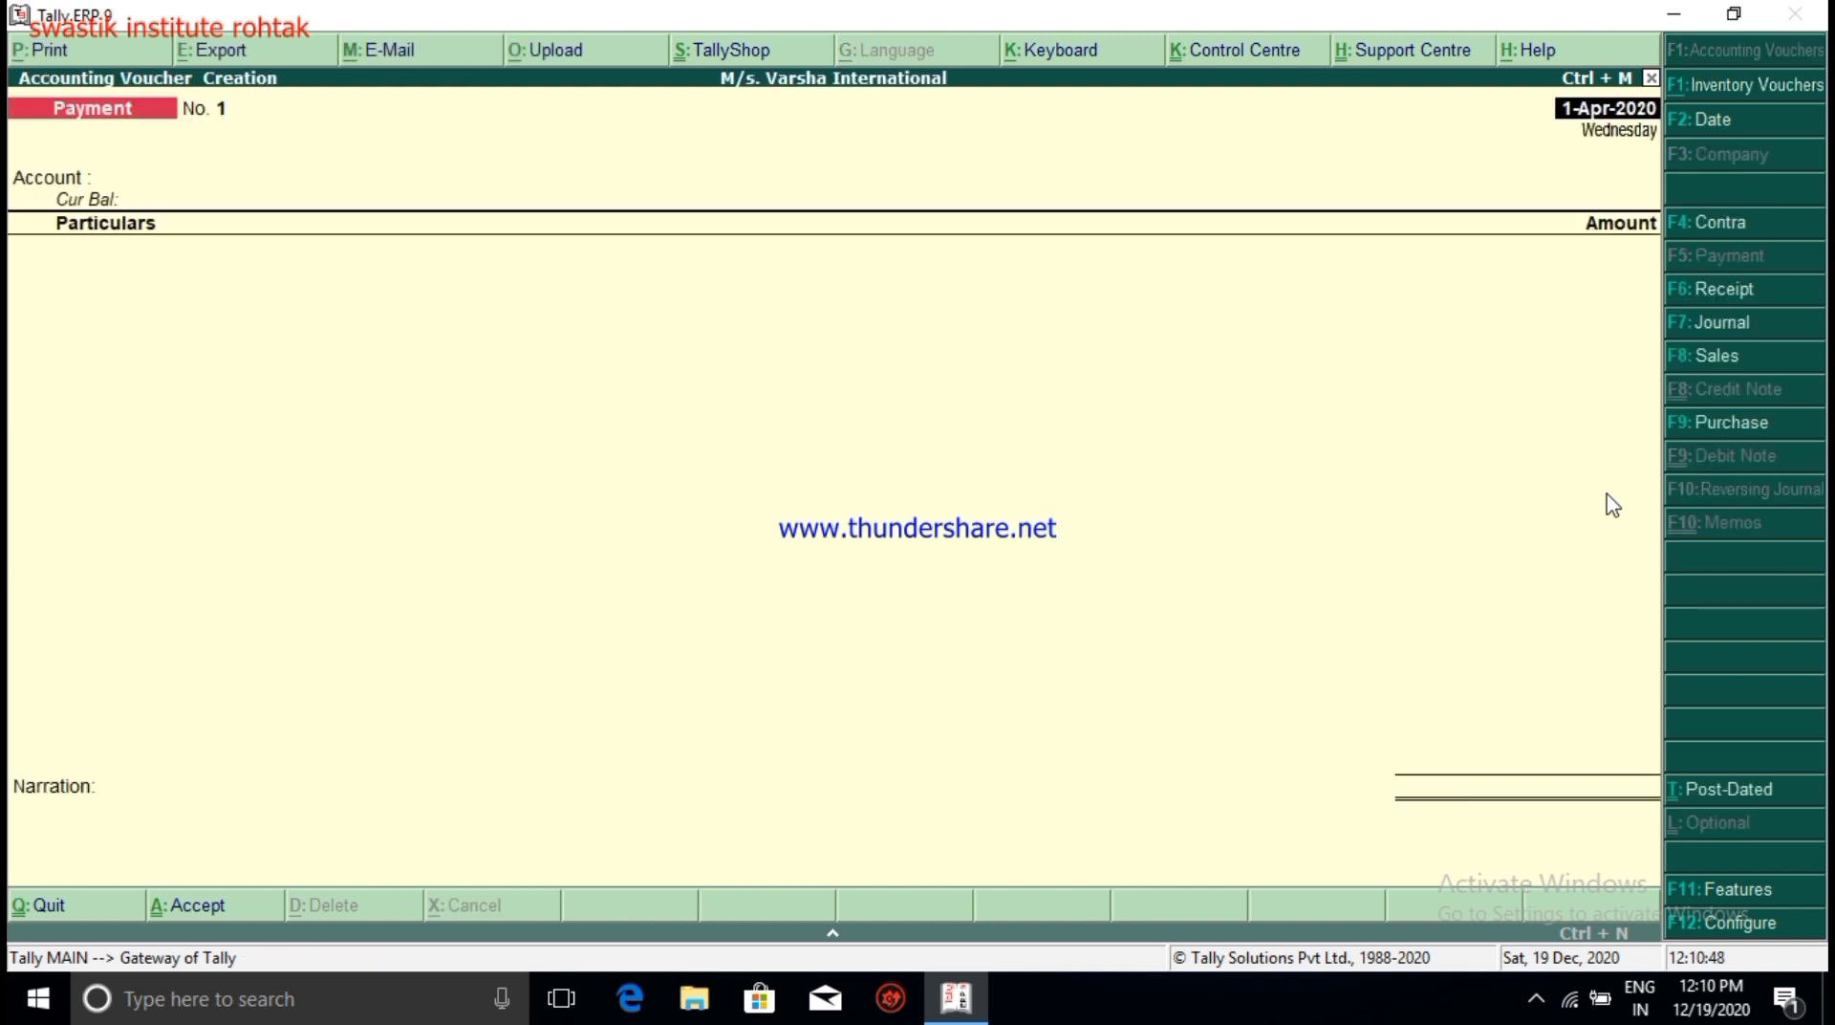
key(F8)
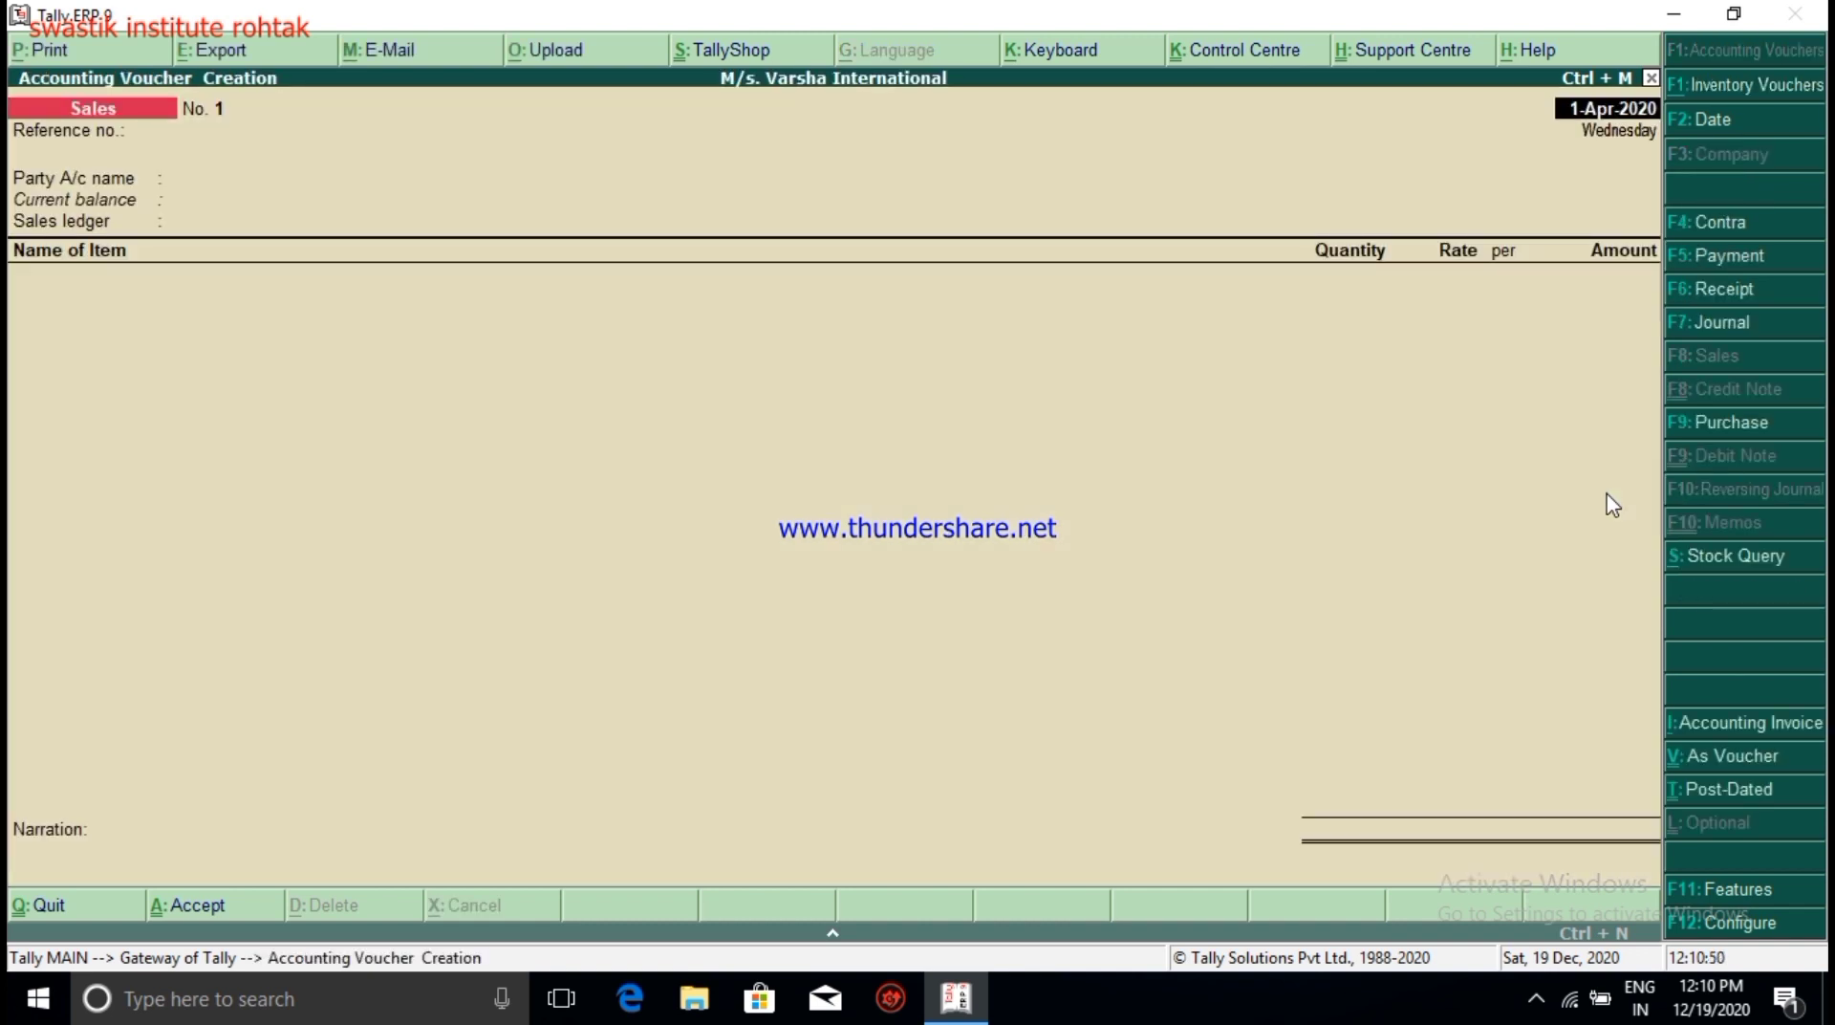
key(ctrl+v)
key(Return)
key(Return)
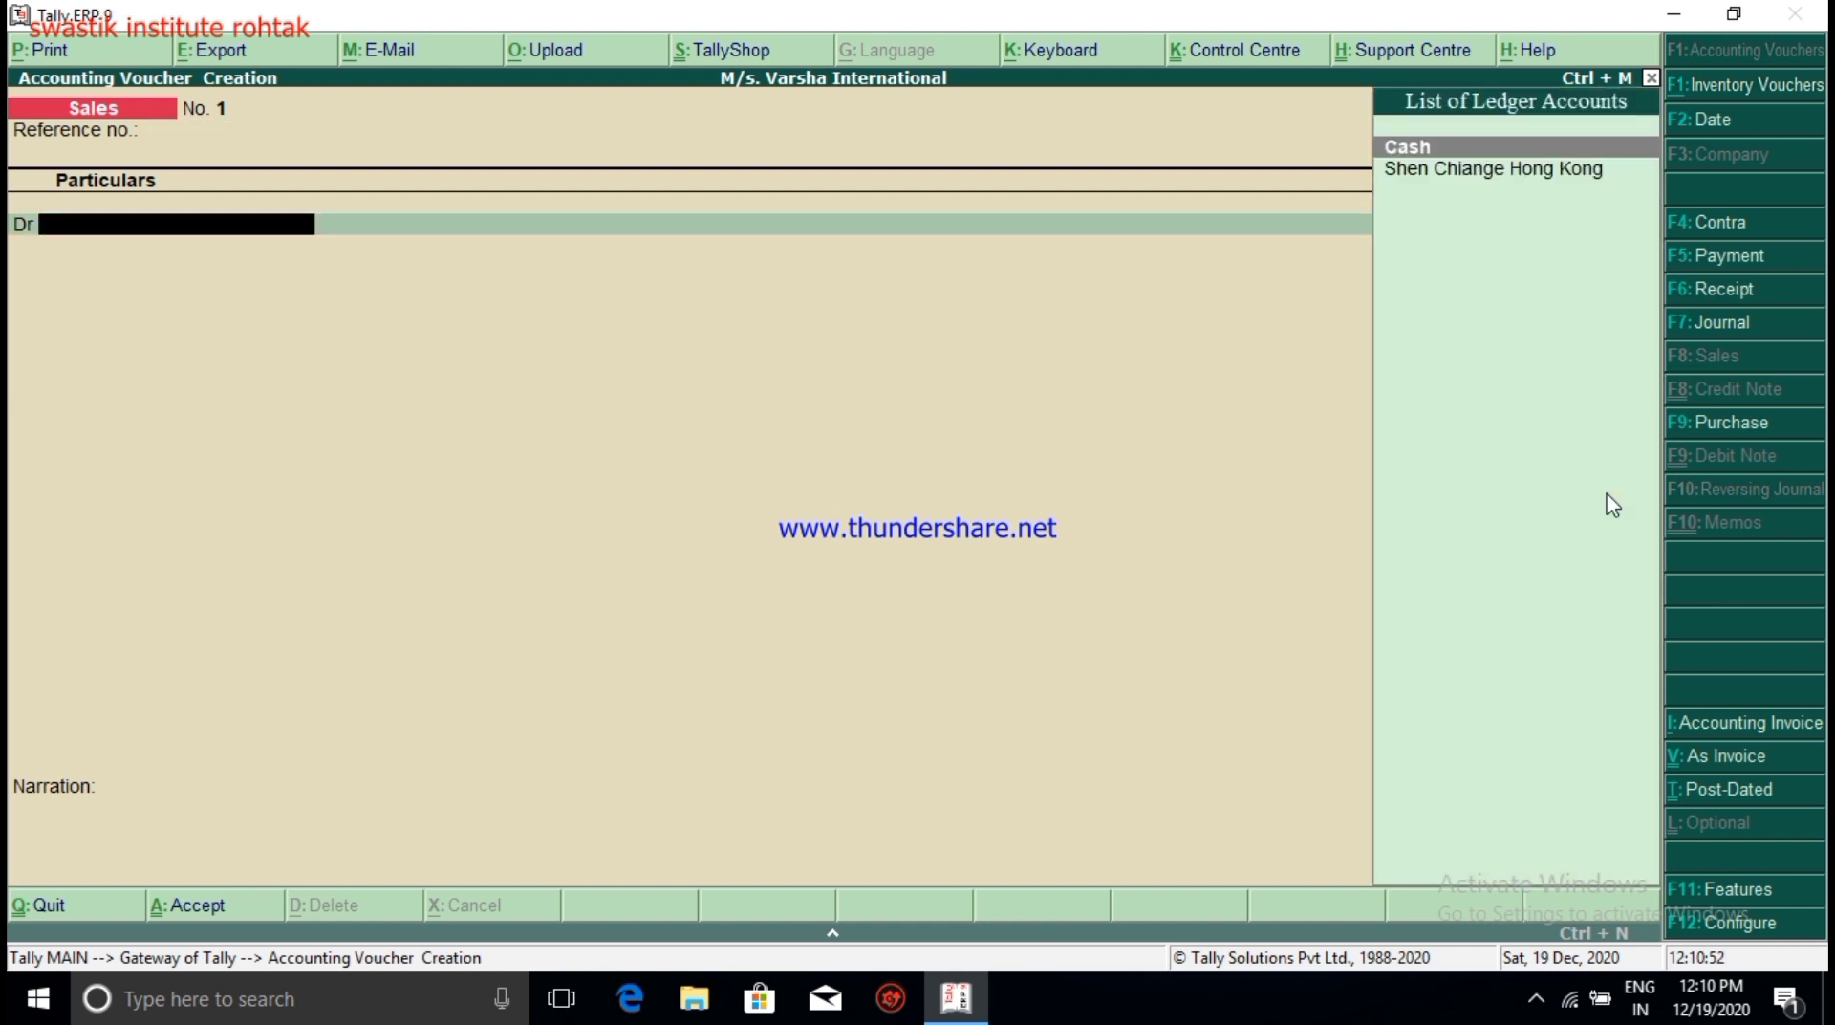
Step: Debit the Hong Kong customer's ledger with $3000 at the exchange rate of ₹ 75/$
key(Down)
key(Return)
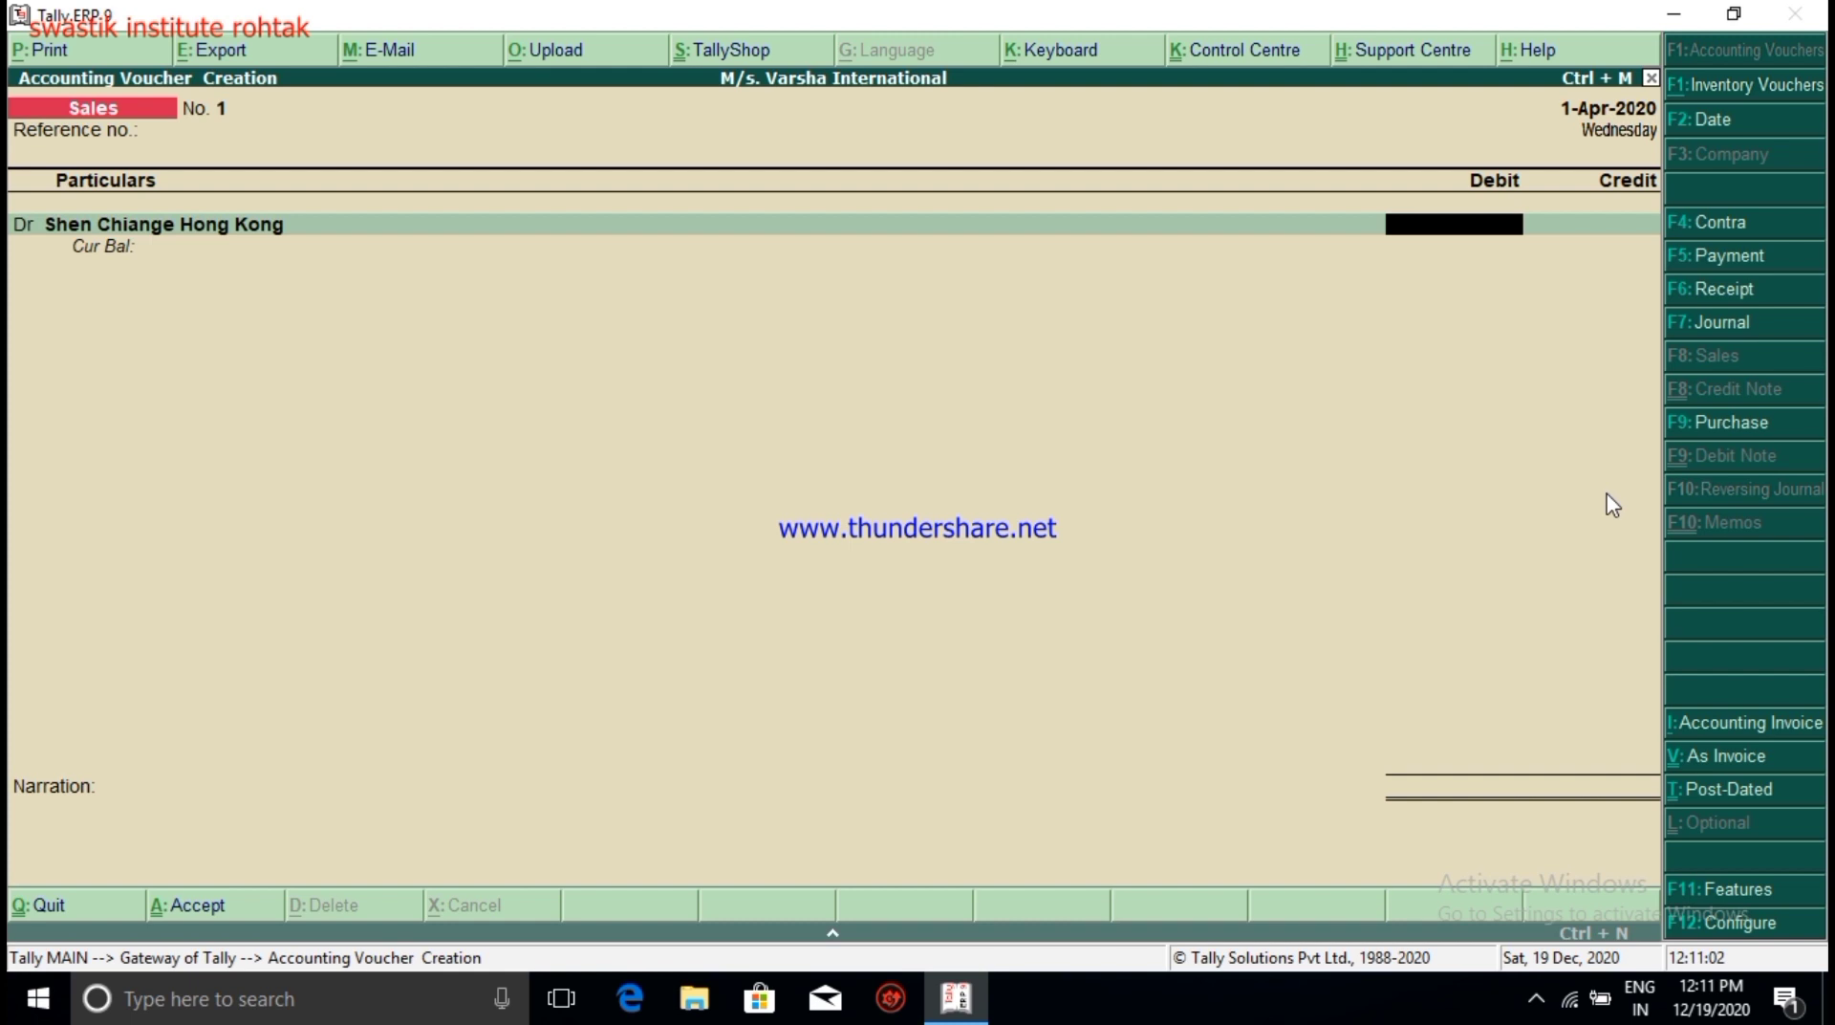
text($)
text(3000)
key(Return)
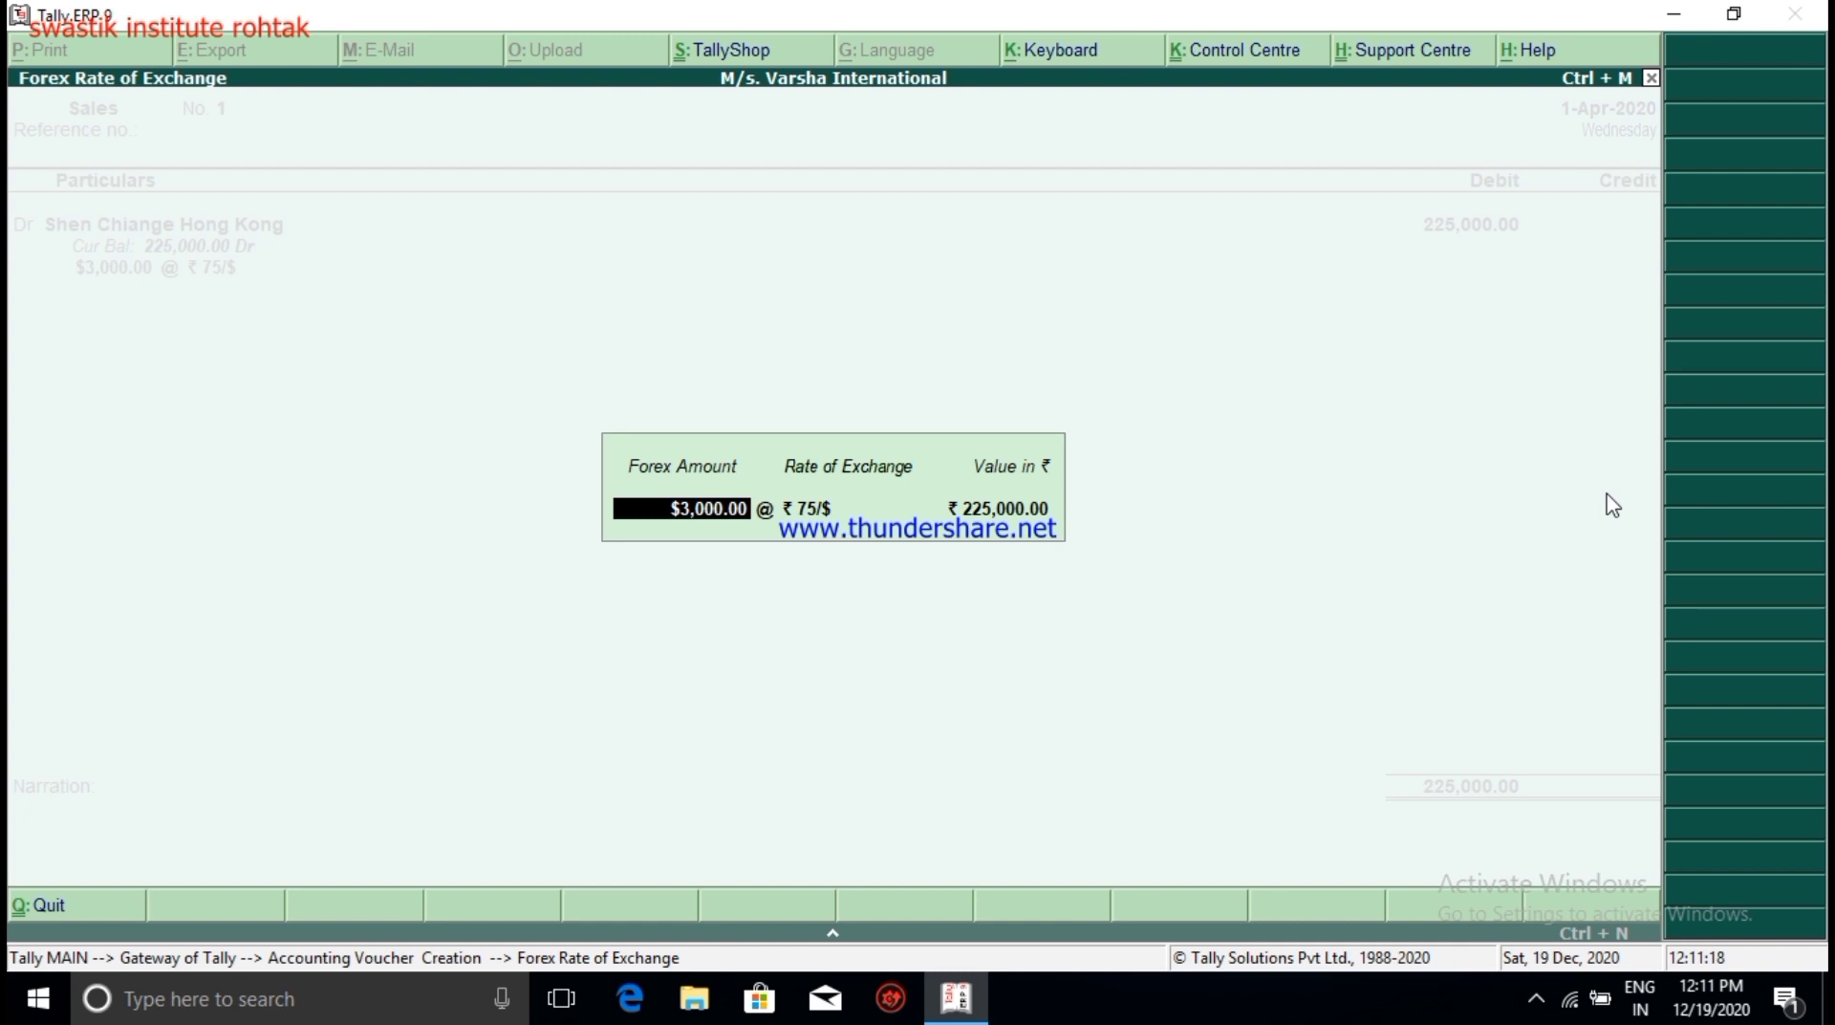
key(Return)
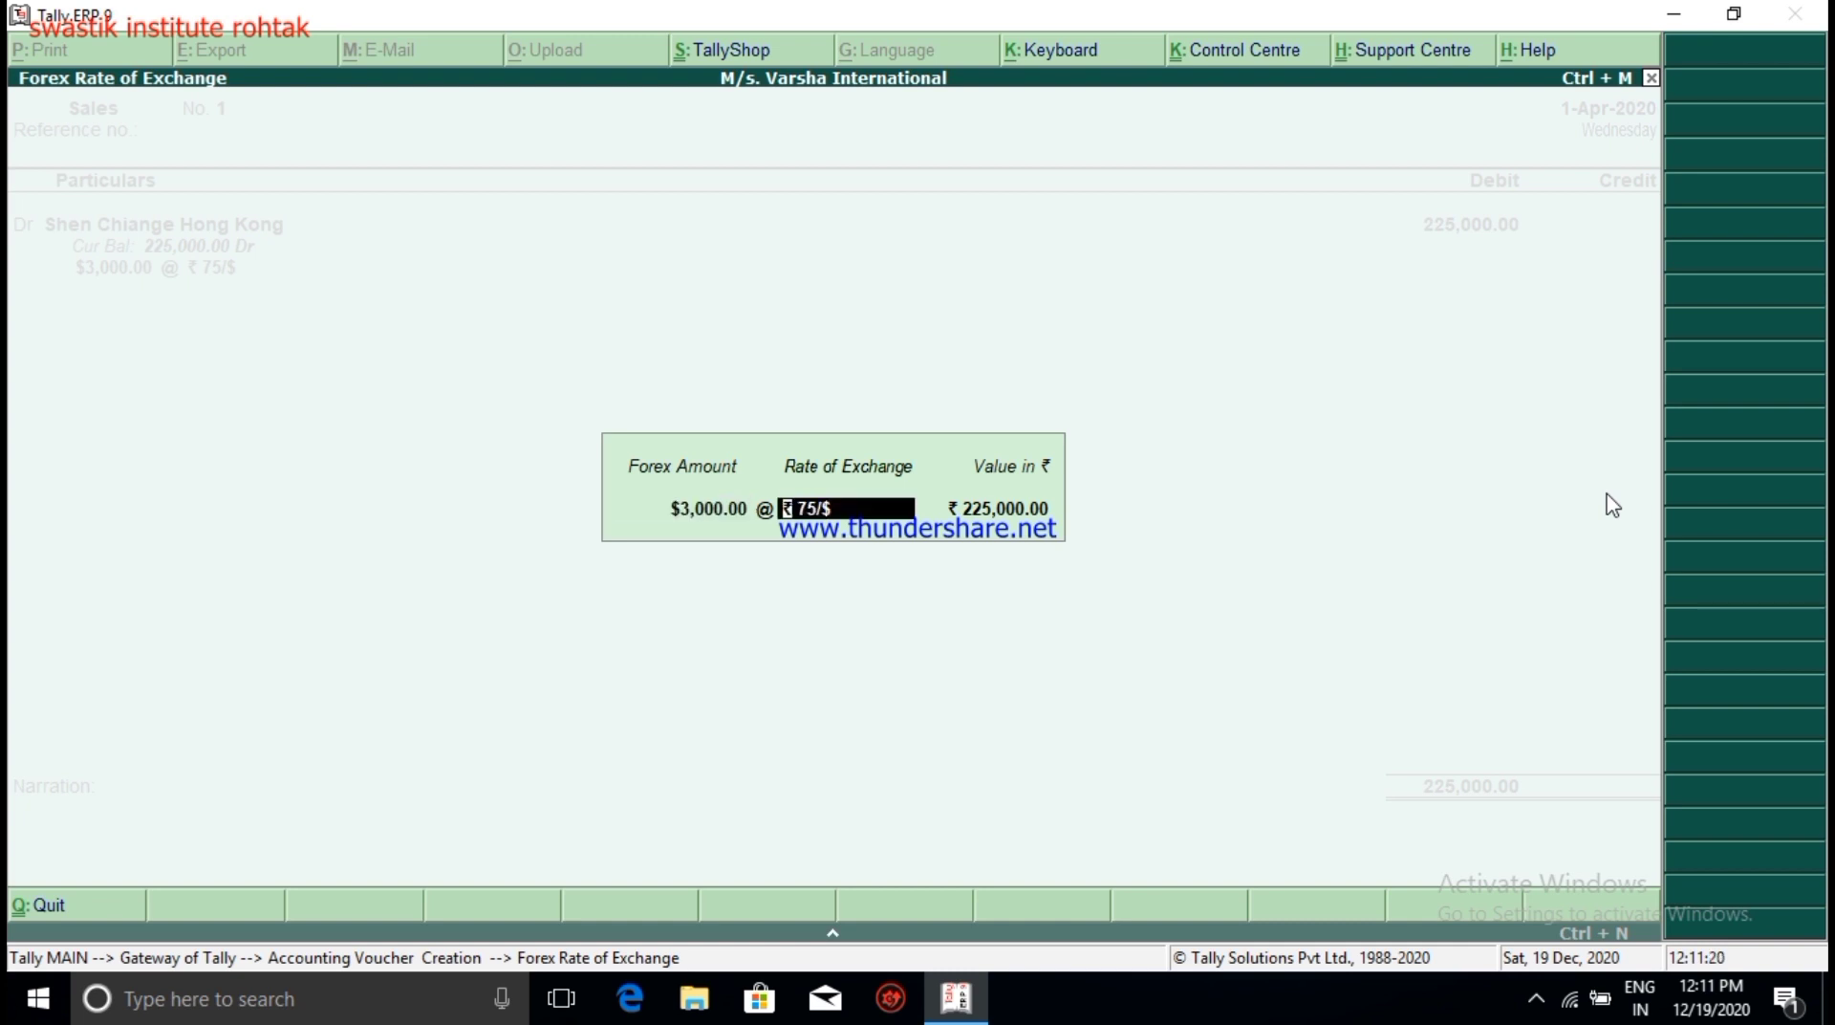
key(Return)
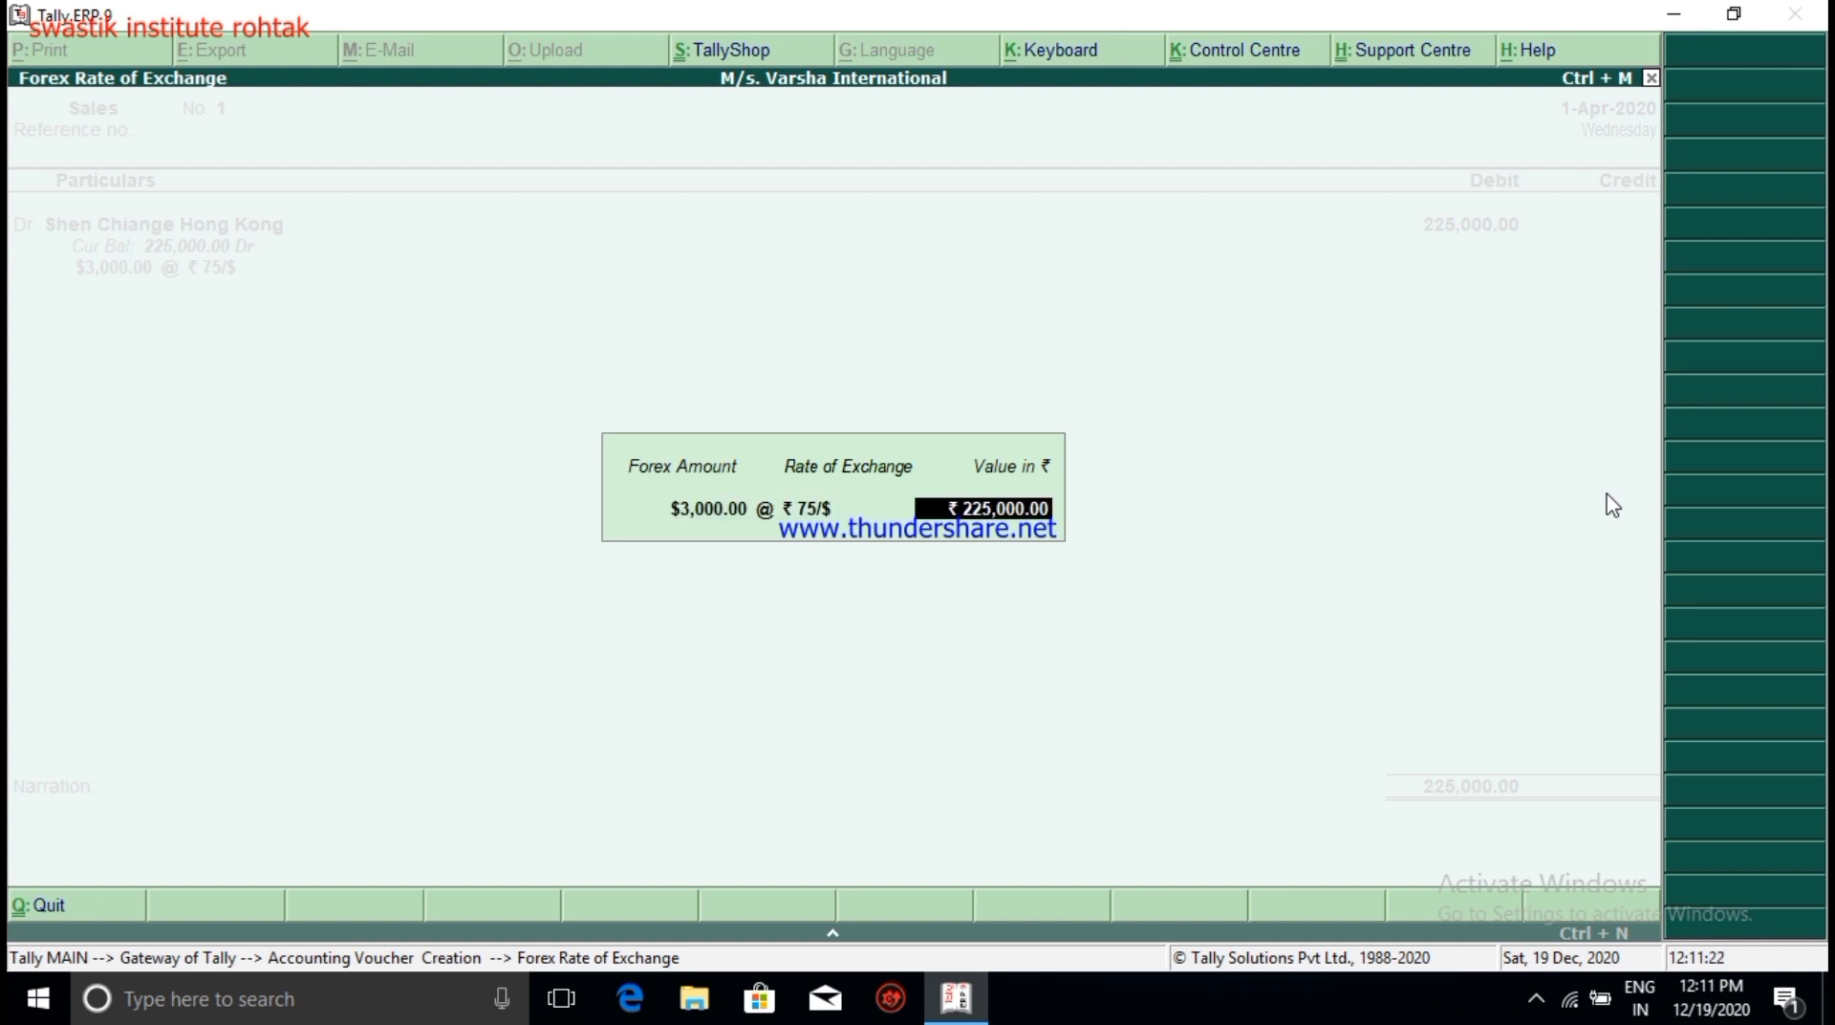
key(Return)
Step: Record the customer's $3,000.00 debit as New Ref 1 and credit the same amount to the Sales ledger
key(Return)
key(Return)
key(Return)
key(Return)
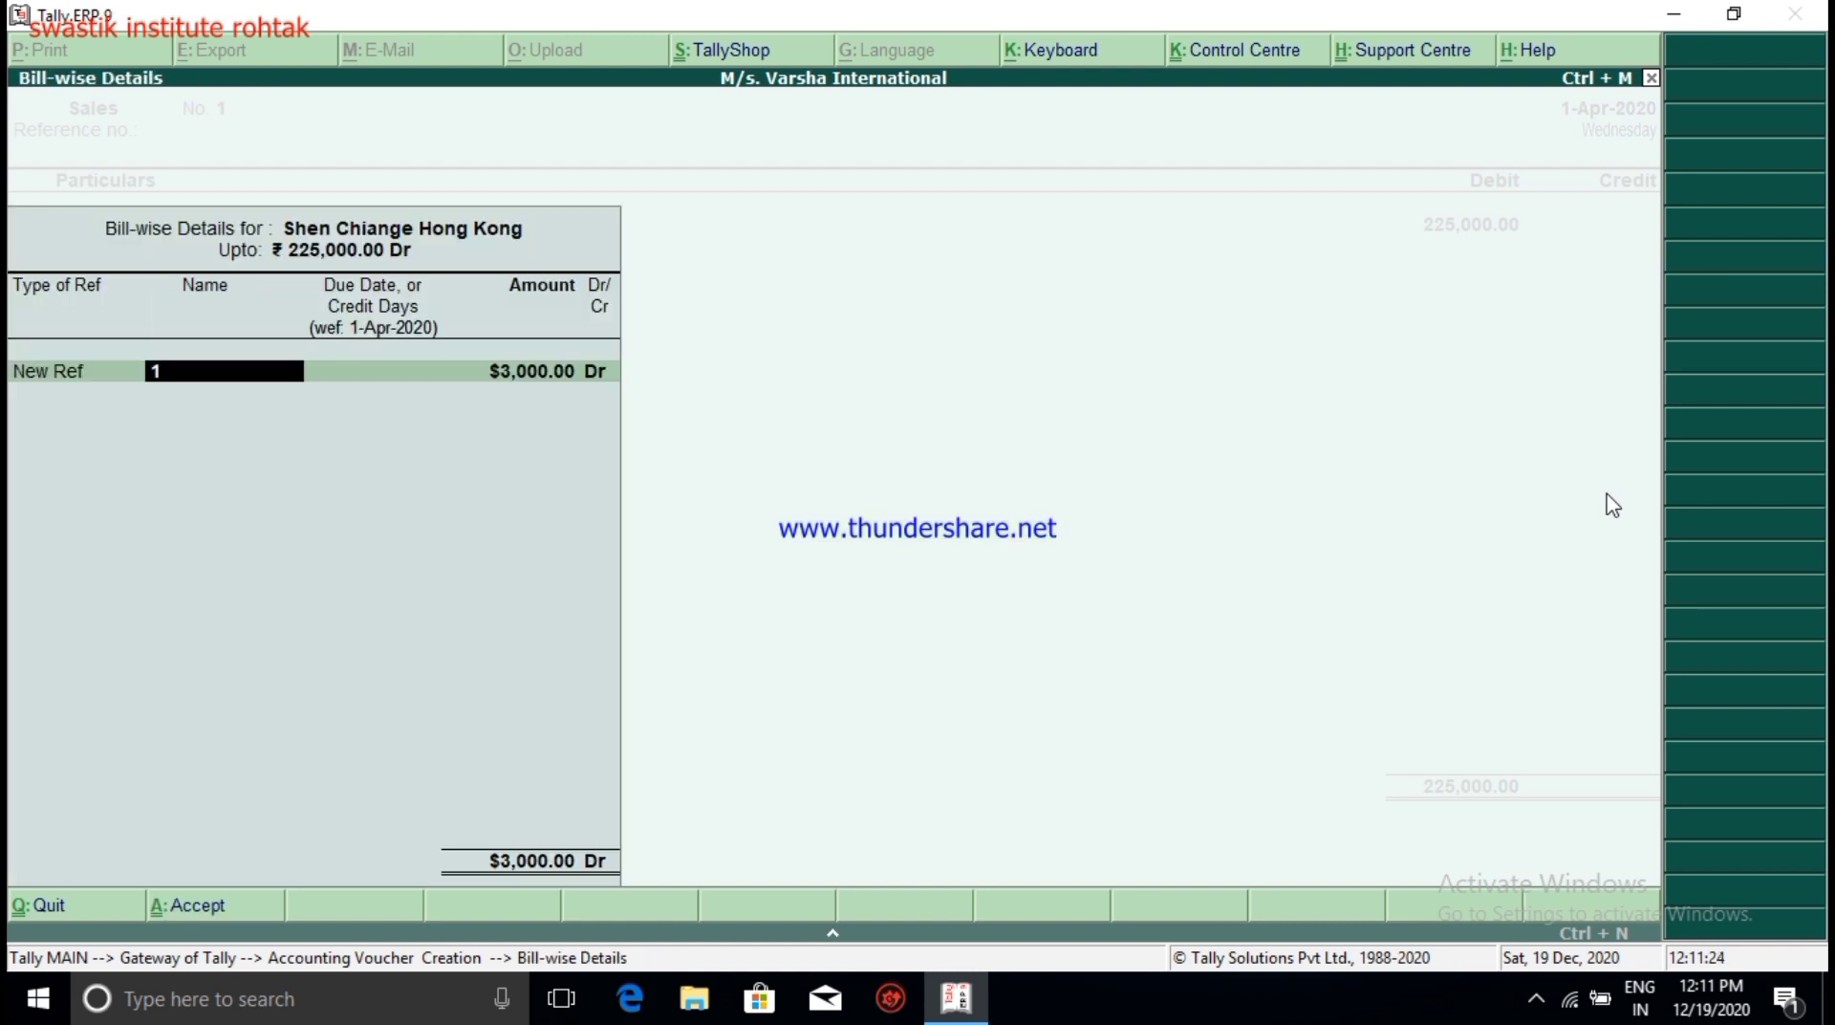
key(Return)
key(Return)
key(Return)
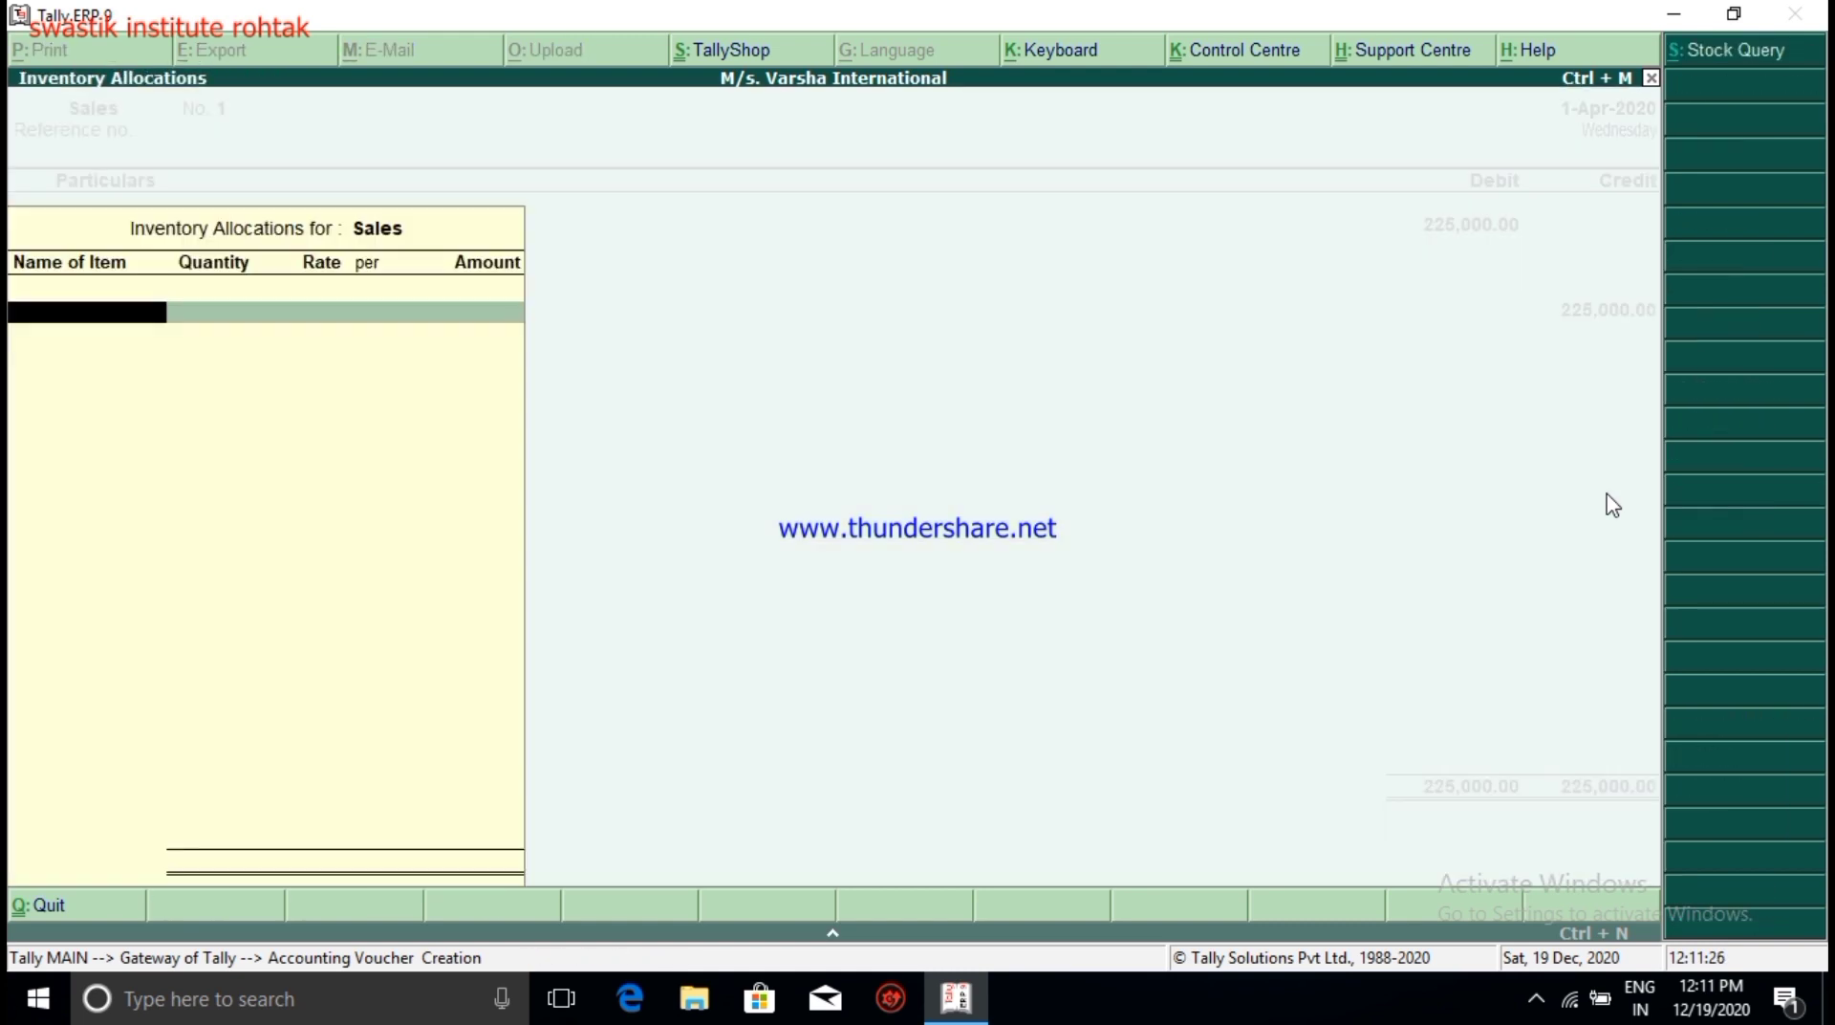
Step: Leave the inventory allocations and narration blank and save the sales voucher
key(Return)
key(Return)
key(Return)
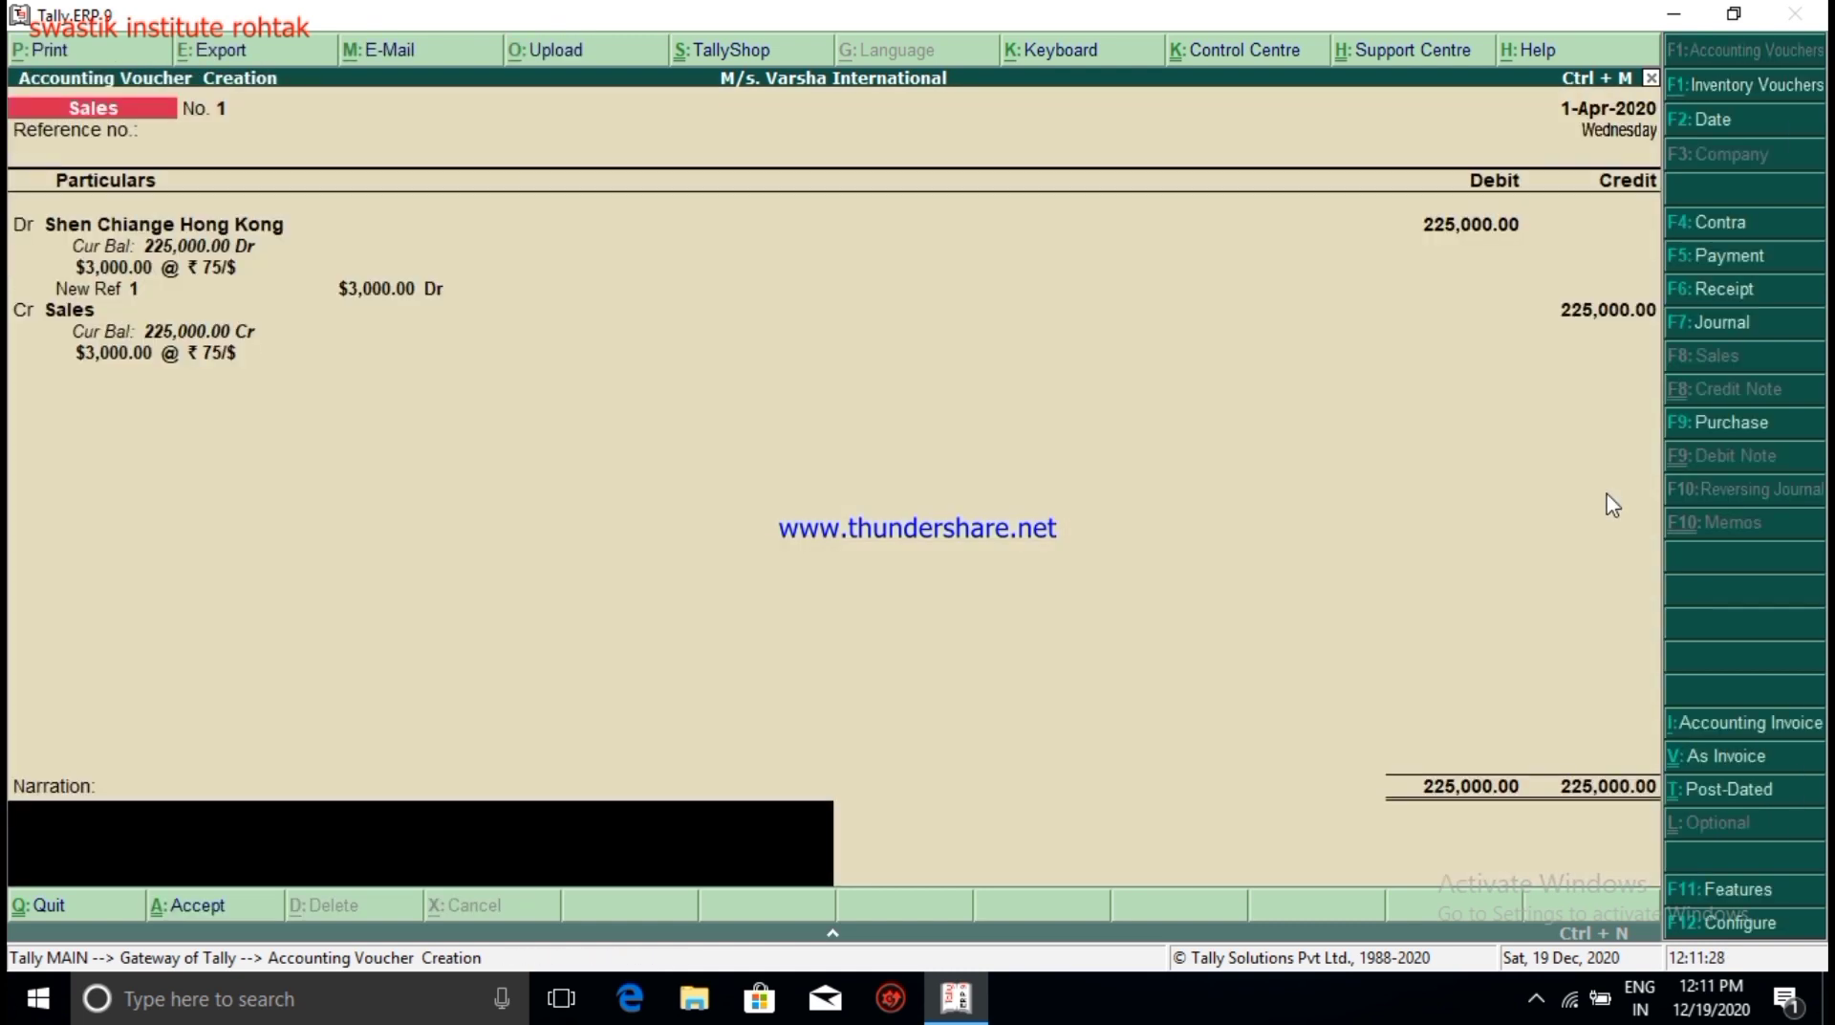
key(Return)
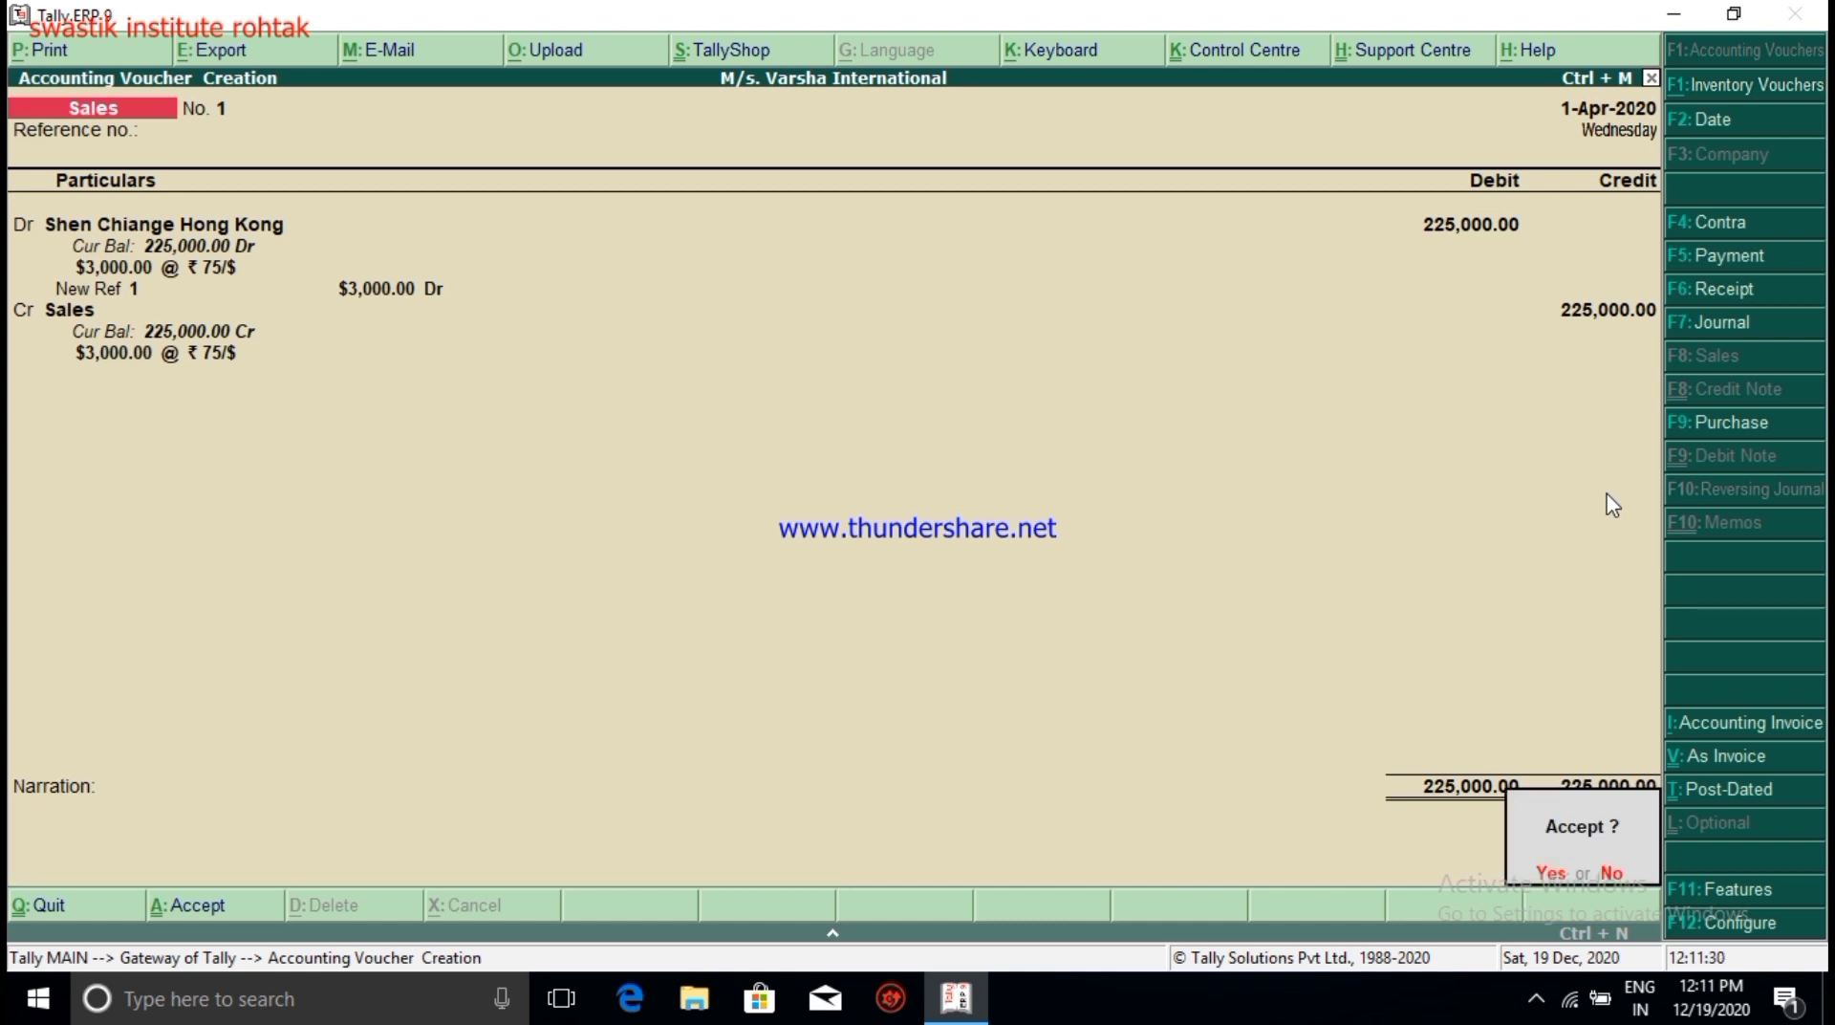
key(Return)
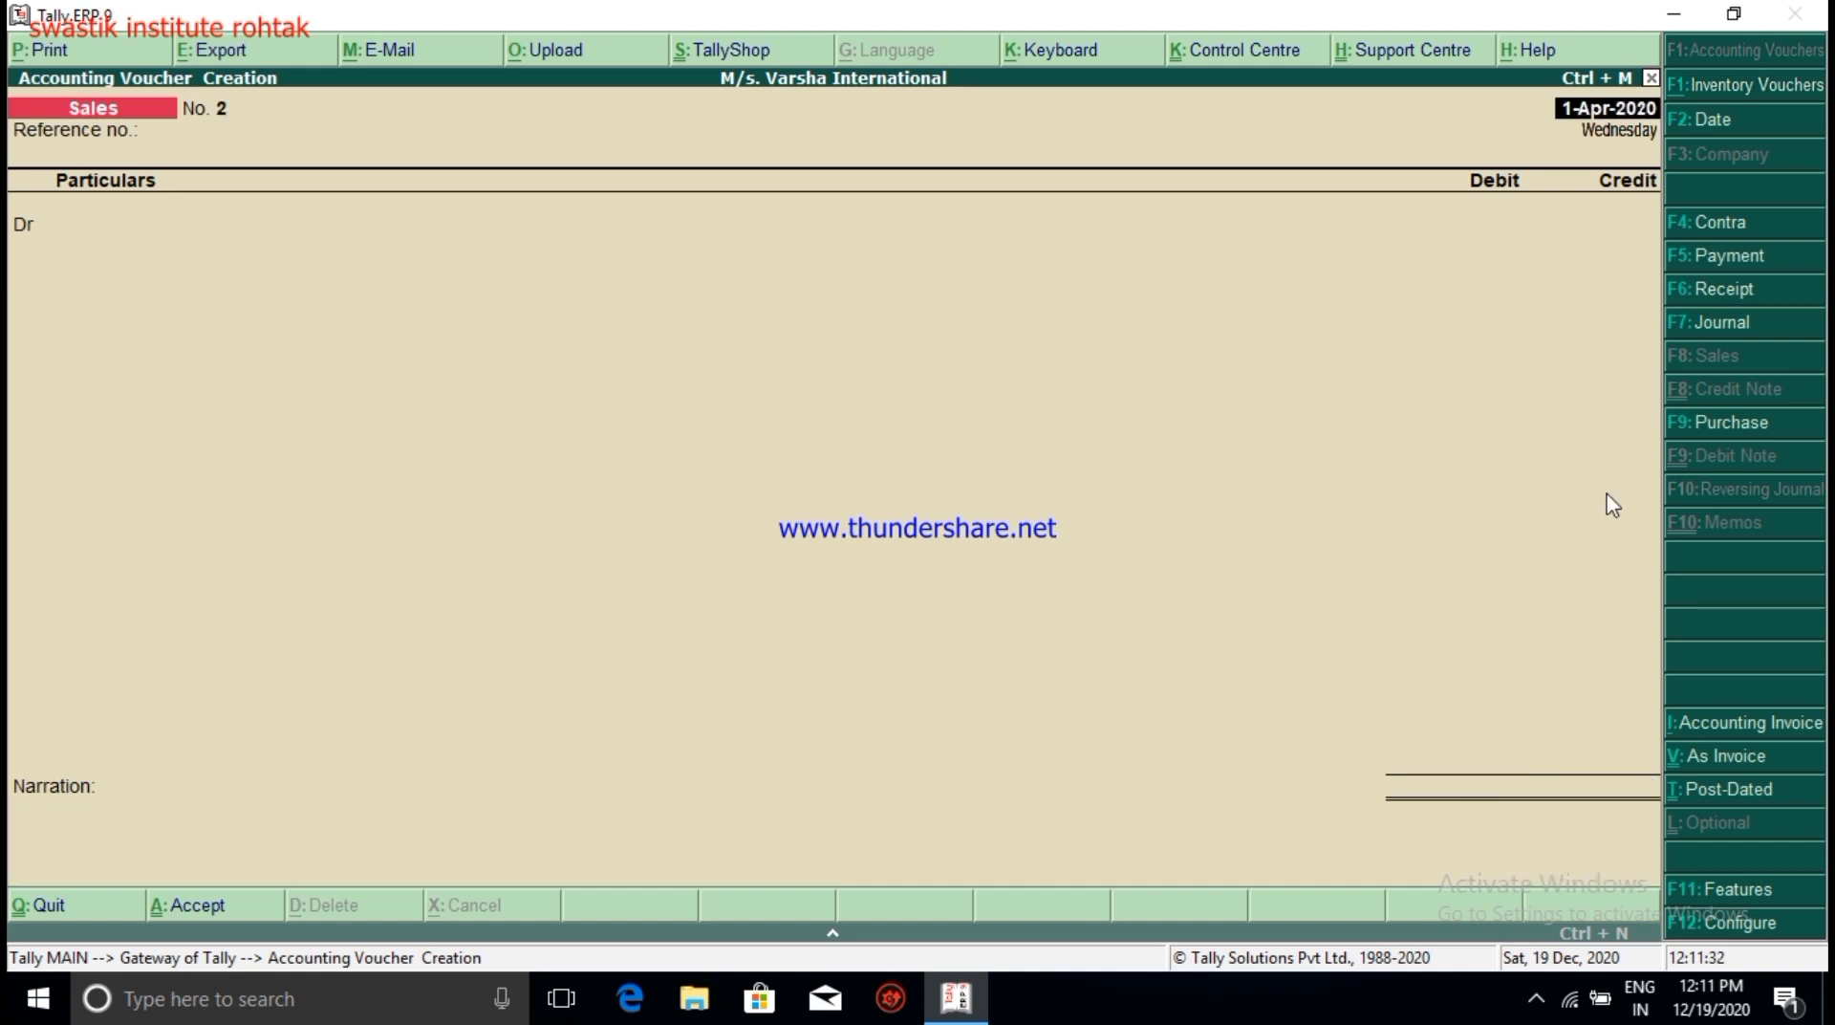
Step: Set the voucher date to 1-May-2020 and switch to a receipt voucher
key(F2)
text(1-5)
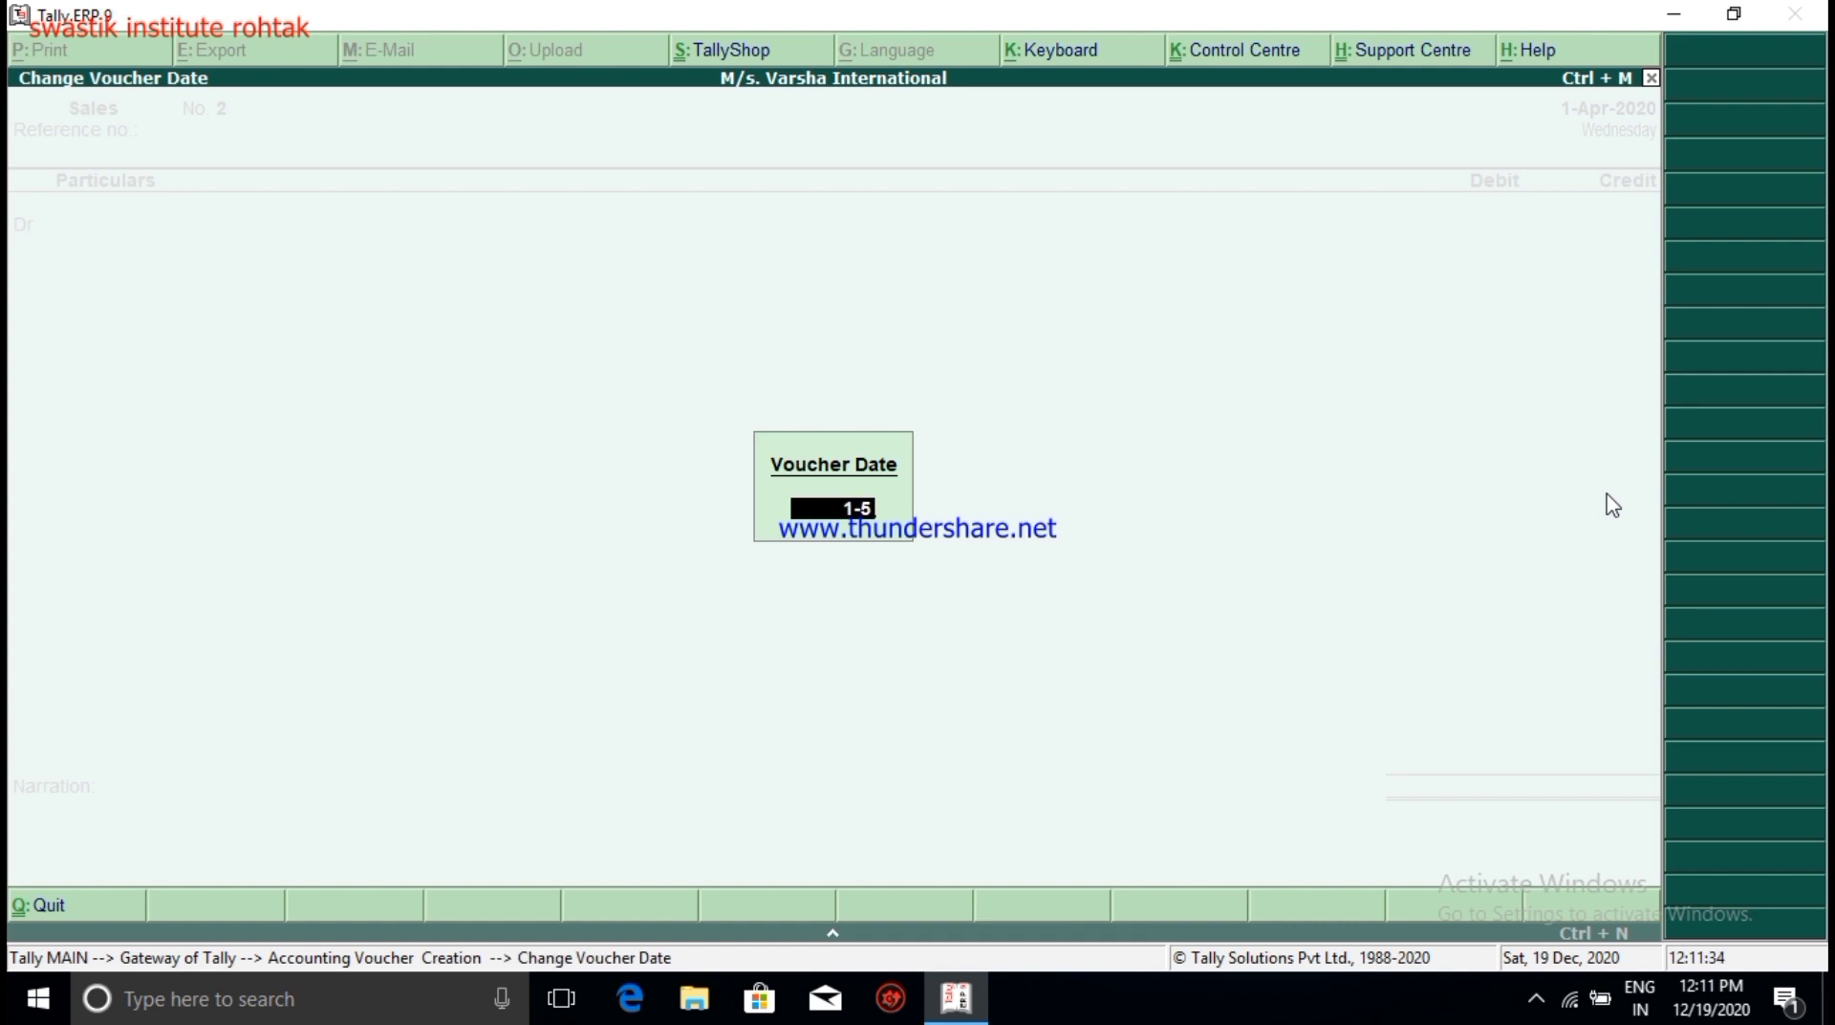
key(Return)
key(F6)
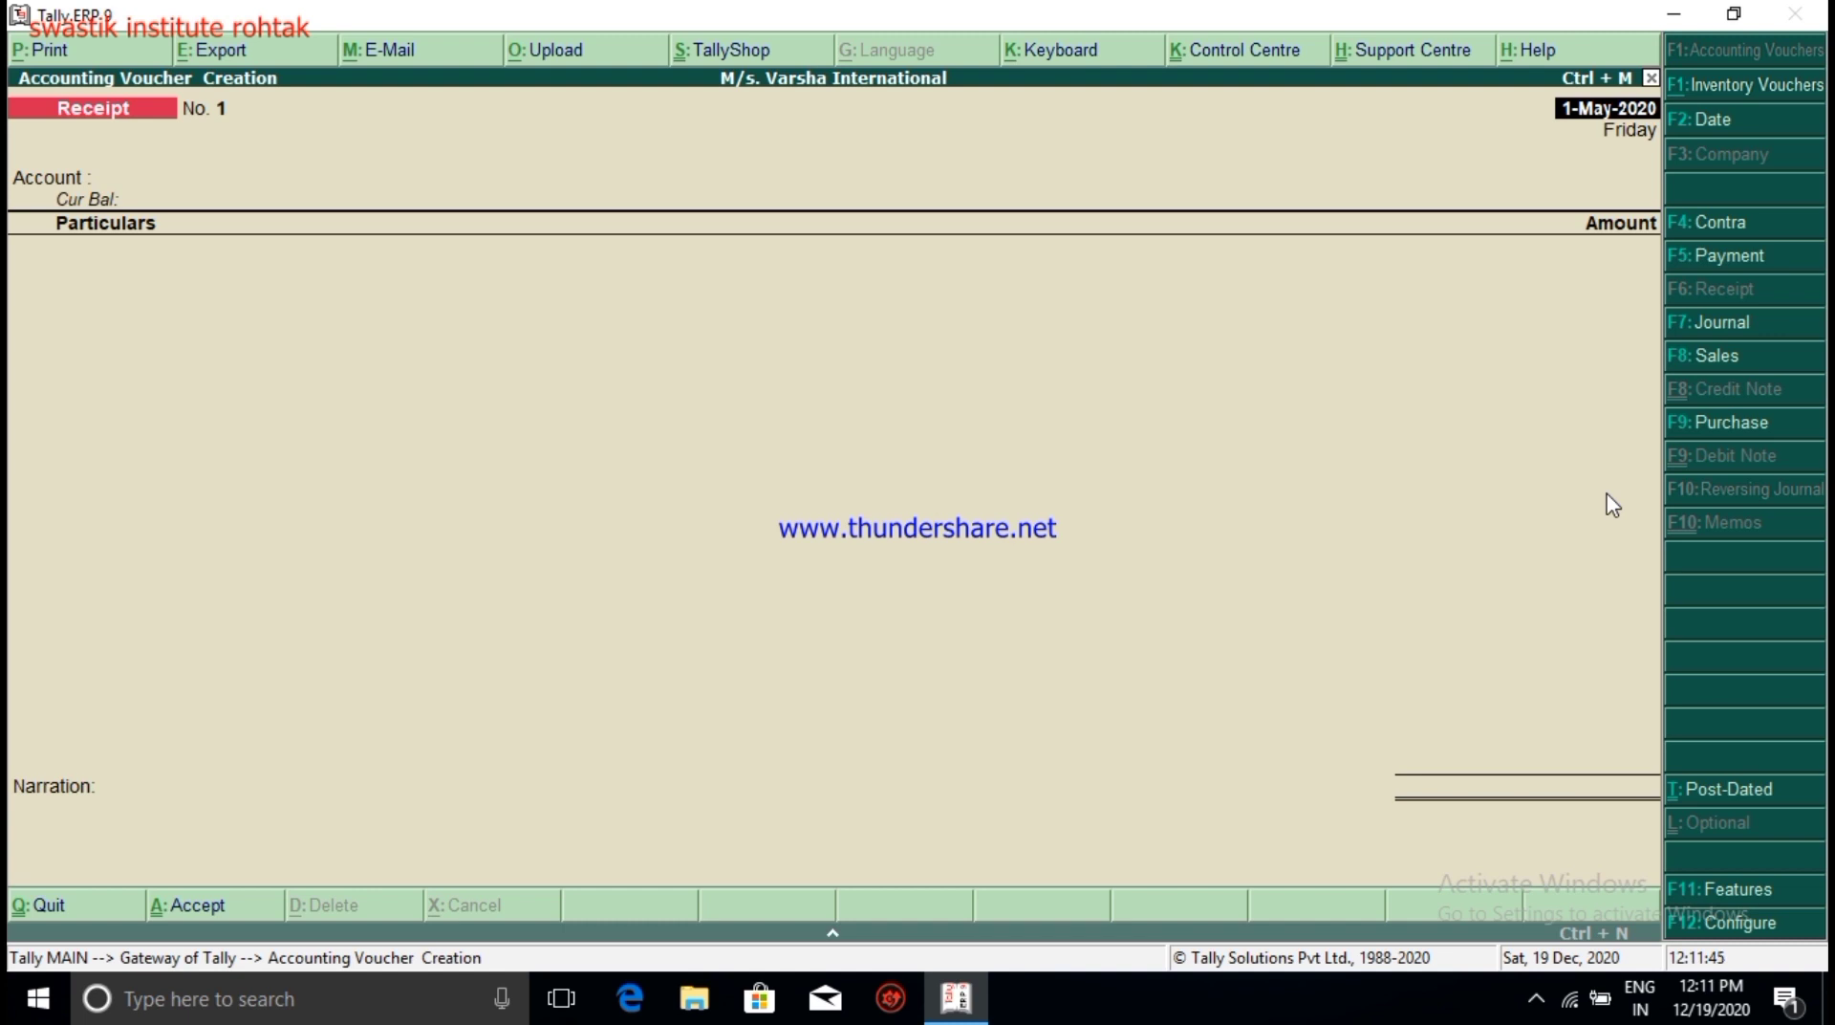
Step: Create a Hdfc Bank ledger under Bank Accounts with the default details and use it as the receipt's account
key(Return)
text(Hdf)
key(alt+c)
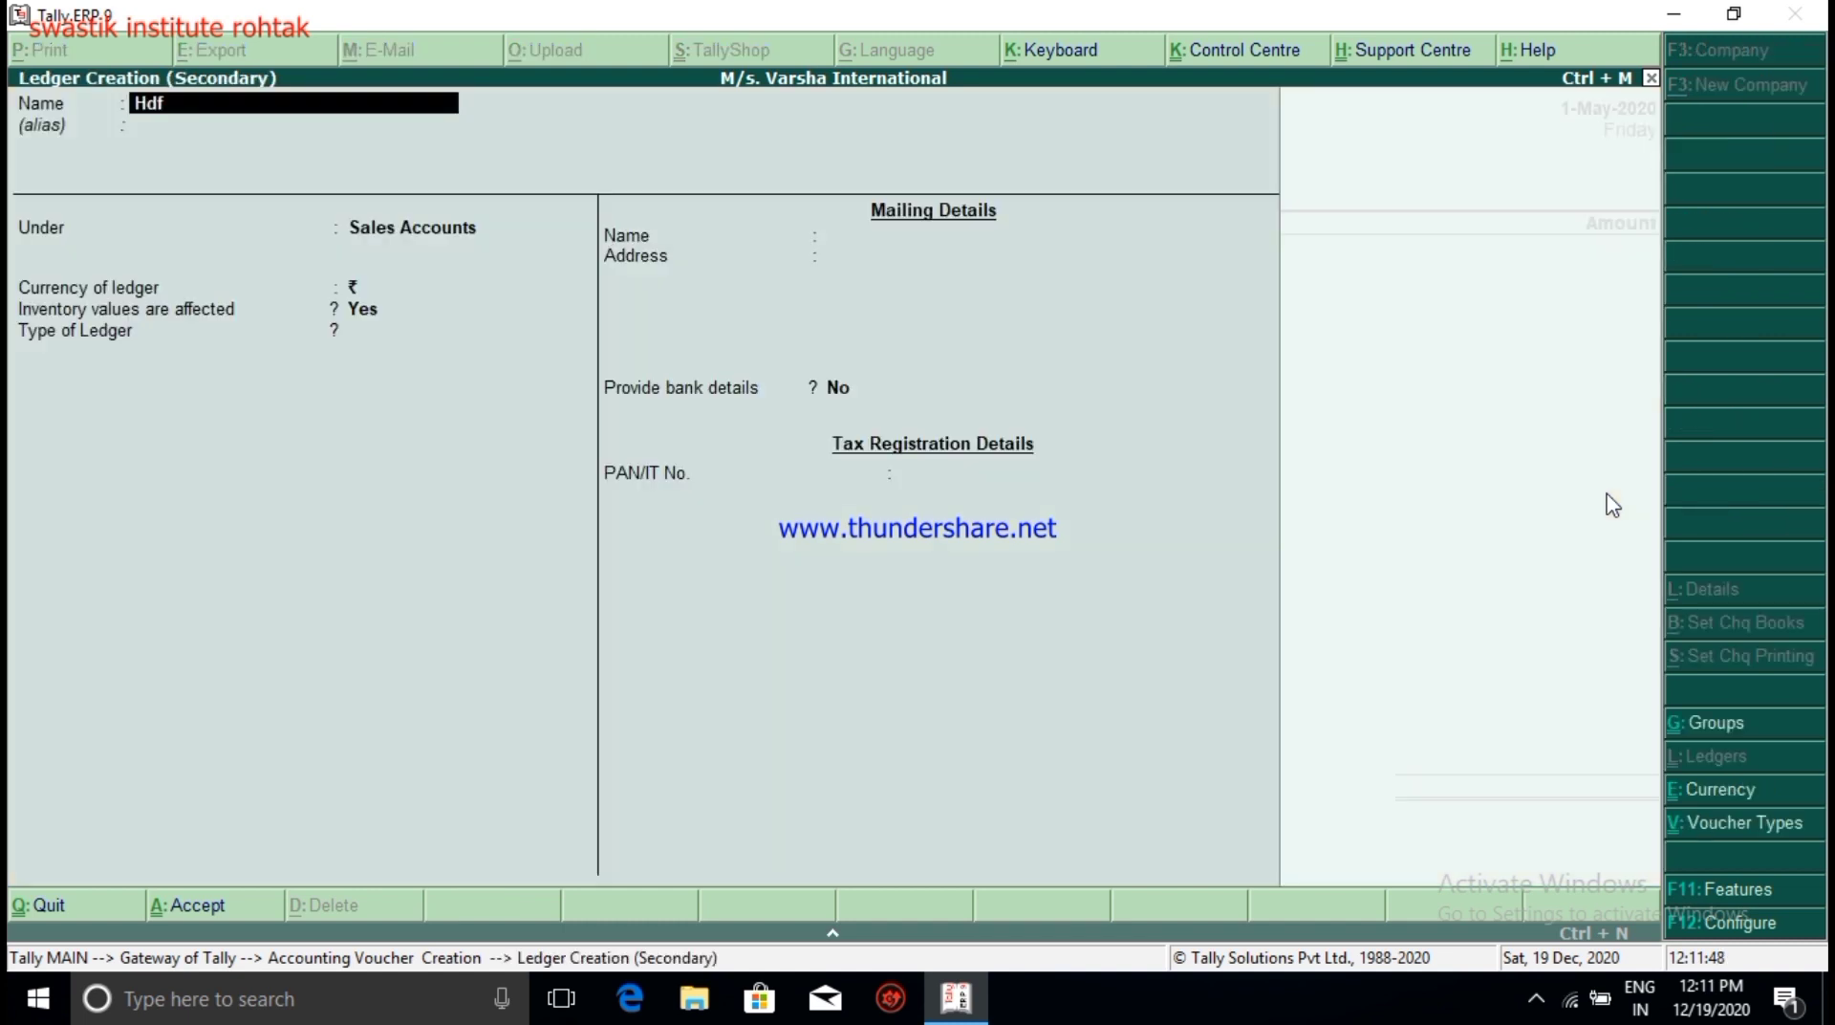
text(c Bank)
key(Return)
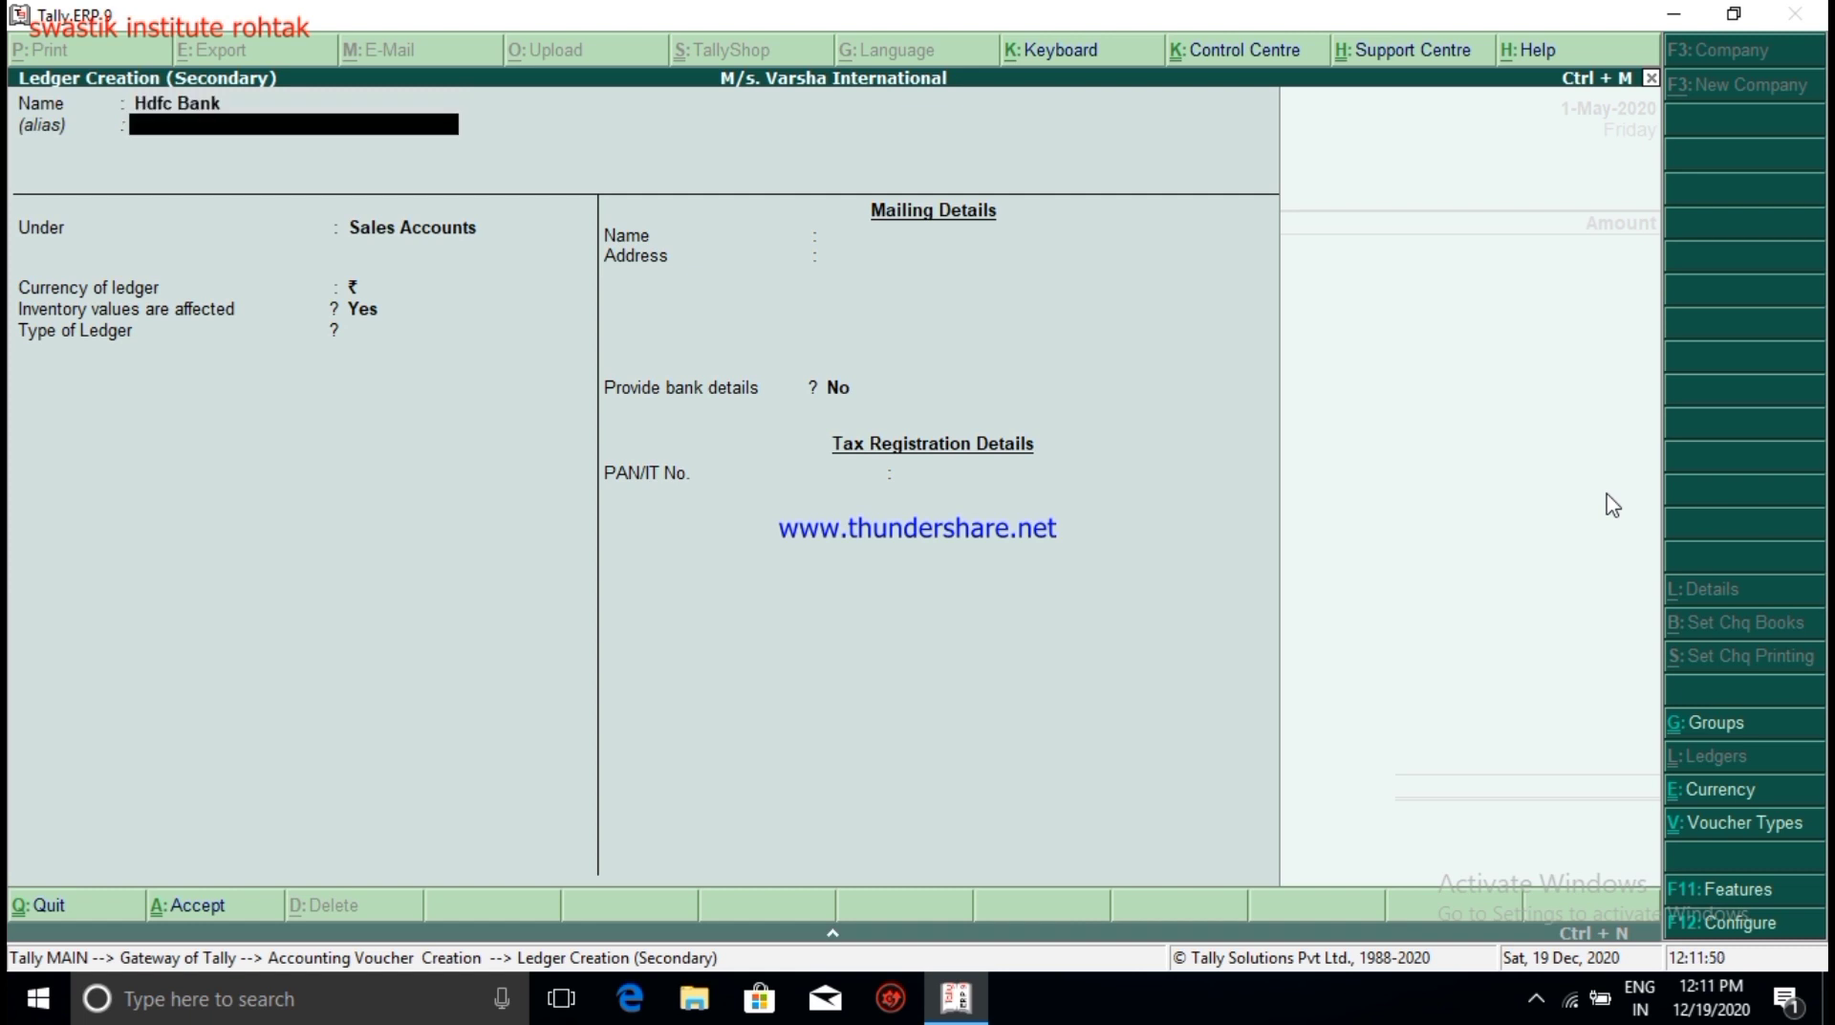
key(Return)
text(Ba)
key(Return)
key(Return)
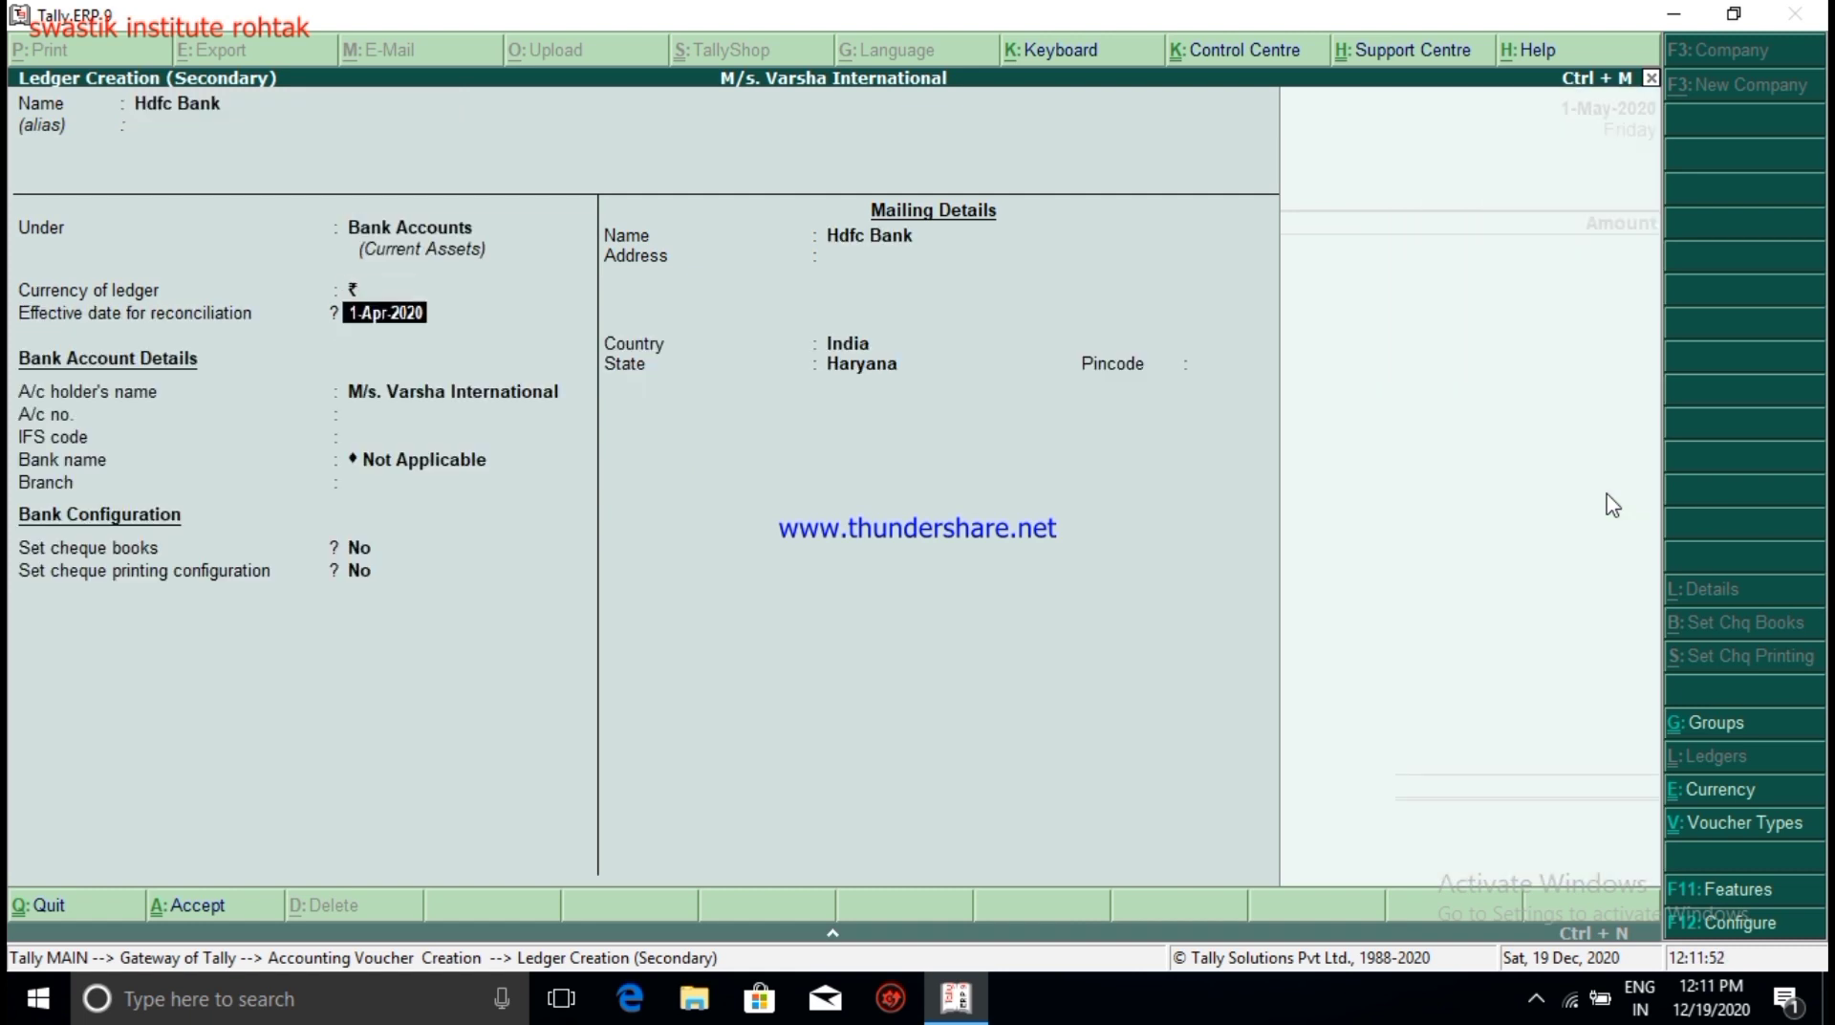
key(ctrl+a)
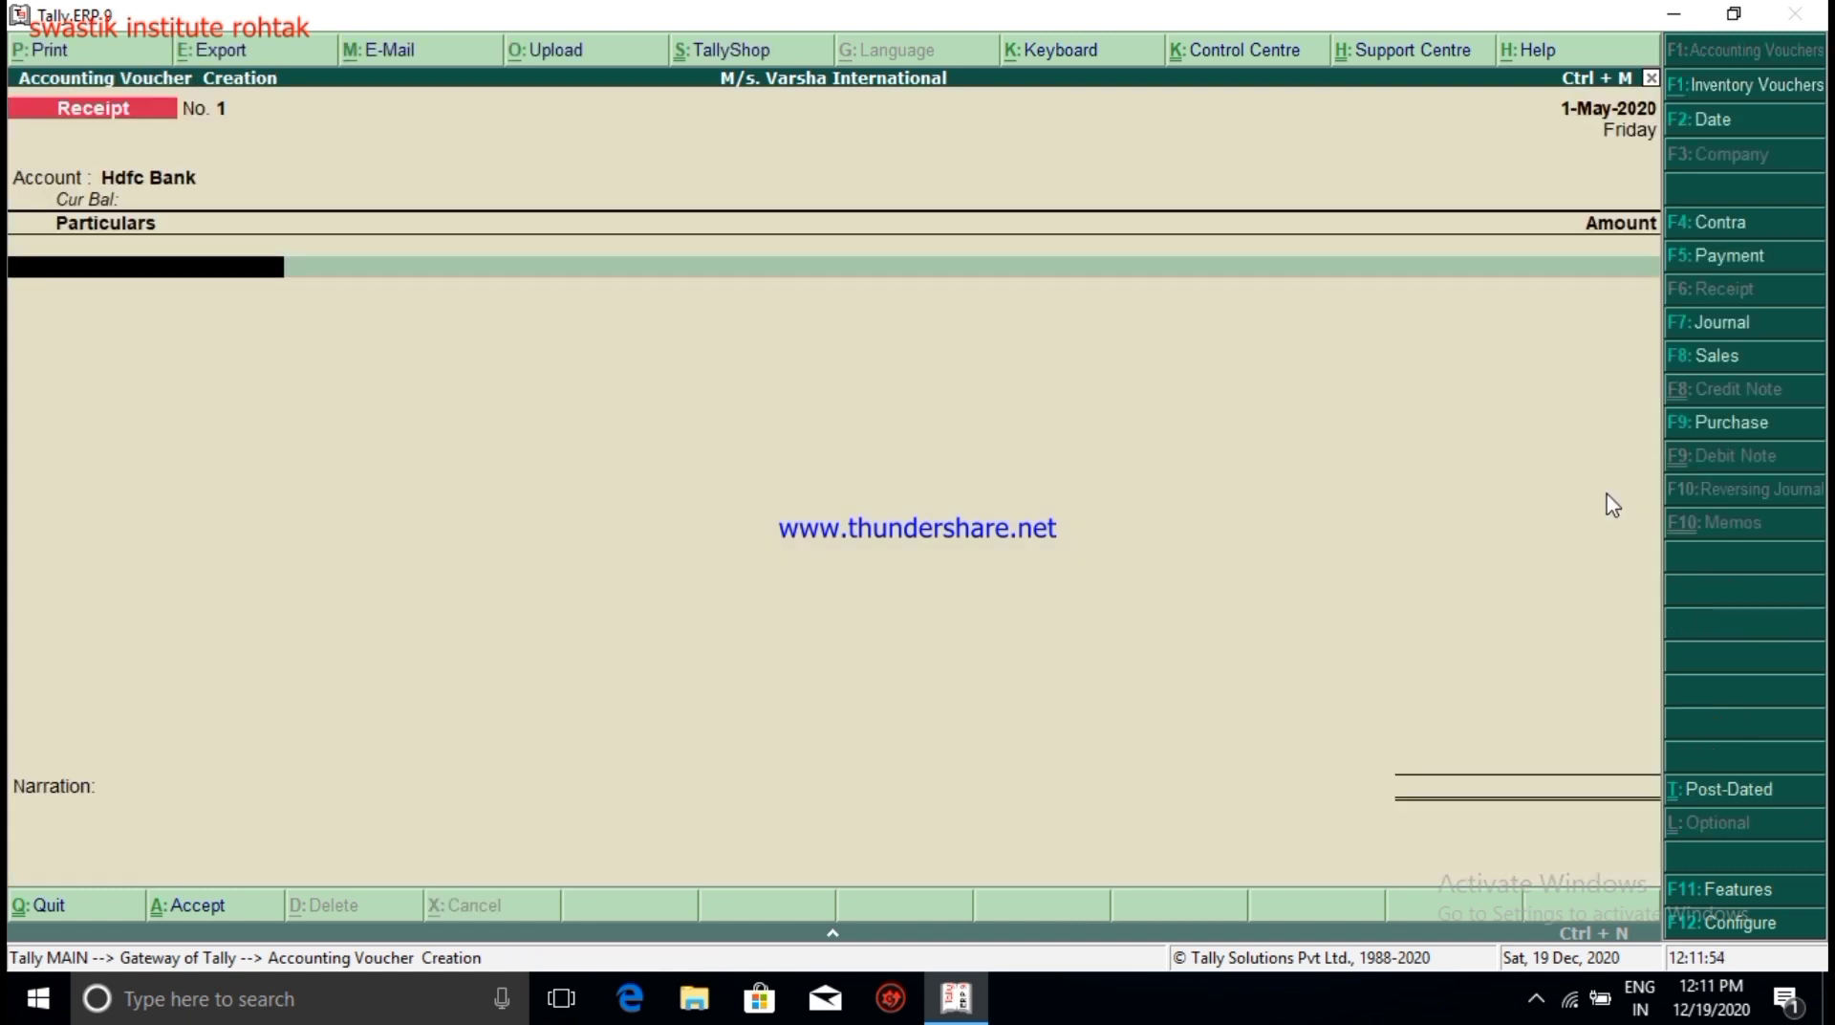
Step: Credit the Hong Kong customer's ledger with $2700 in the receipt at the exchange rate of ₹ 75/$
text(Sh)
key(Return)
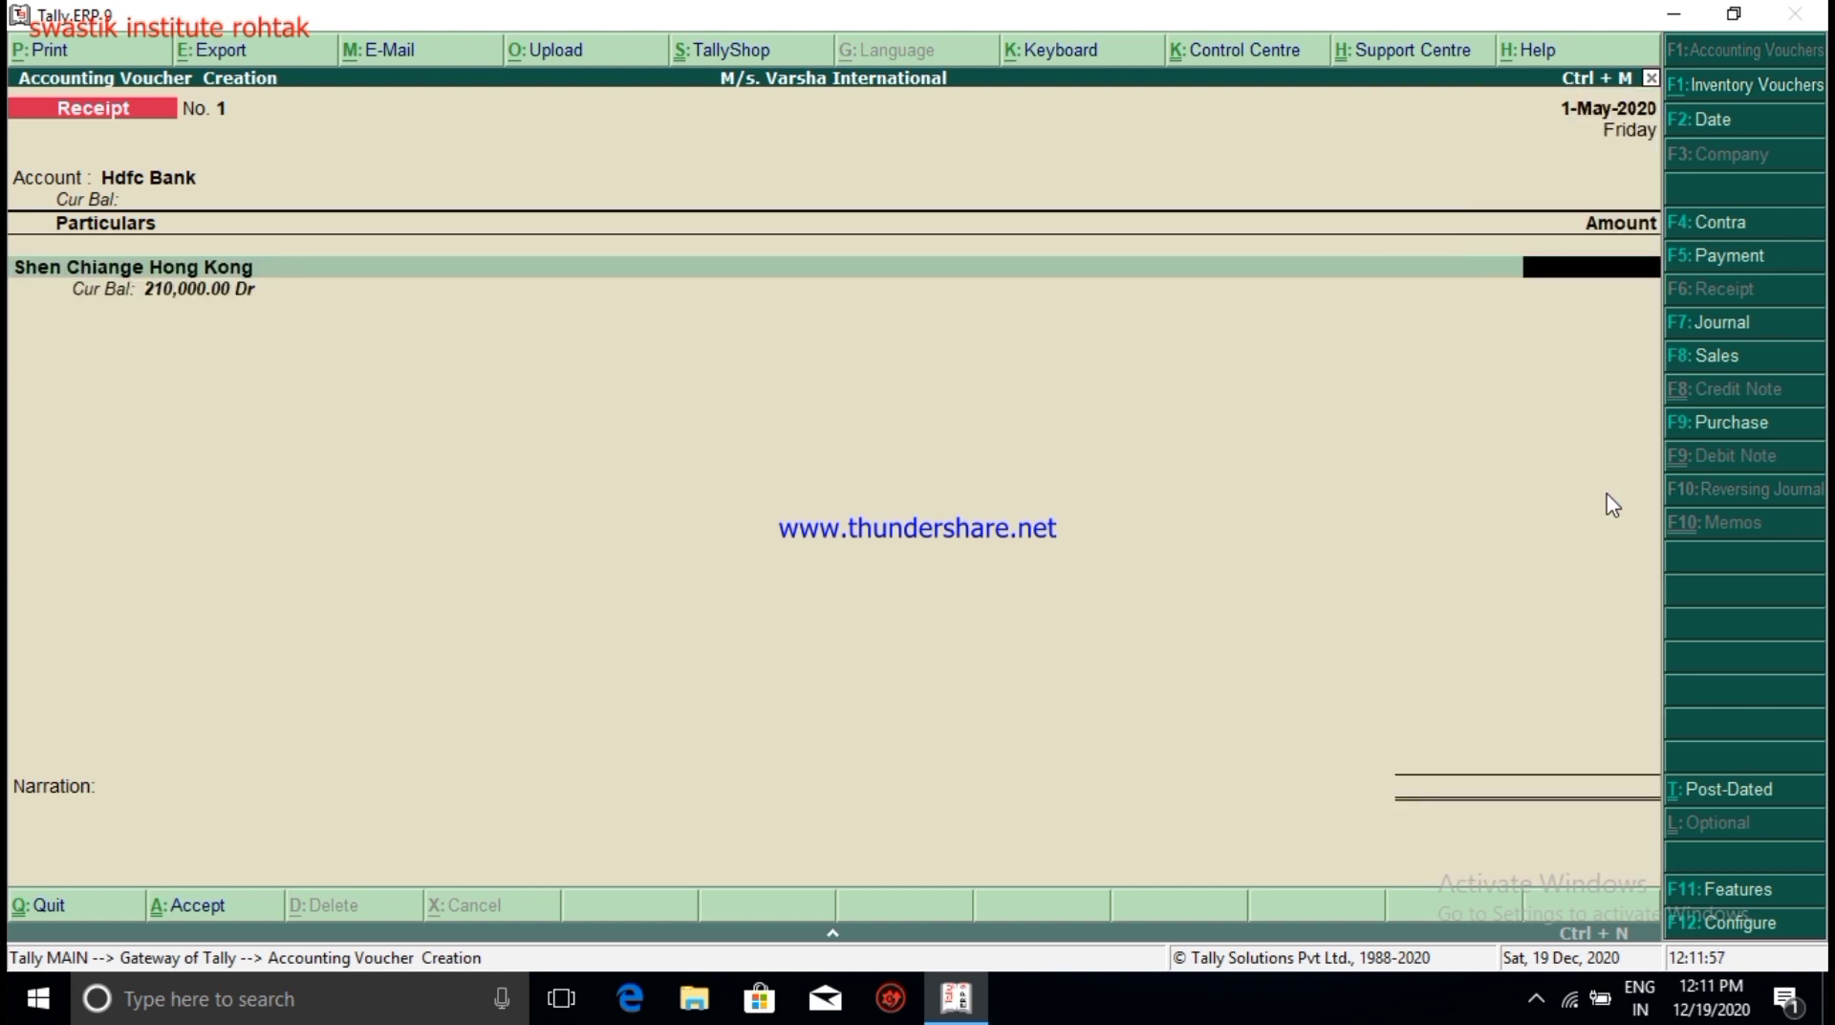
text($2700)
key(Return)
key(Return)
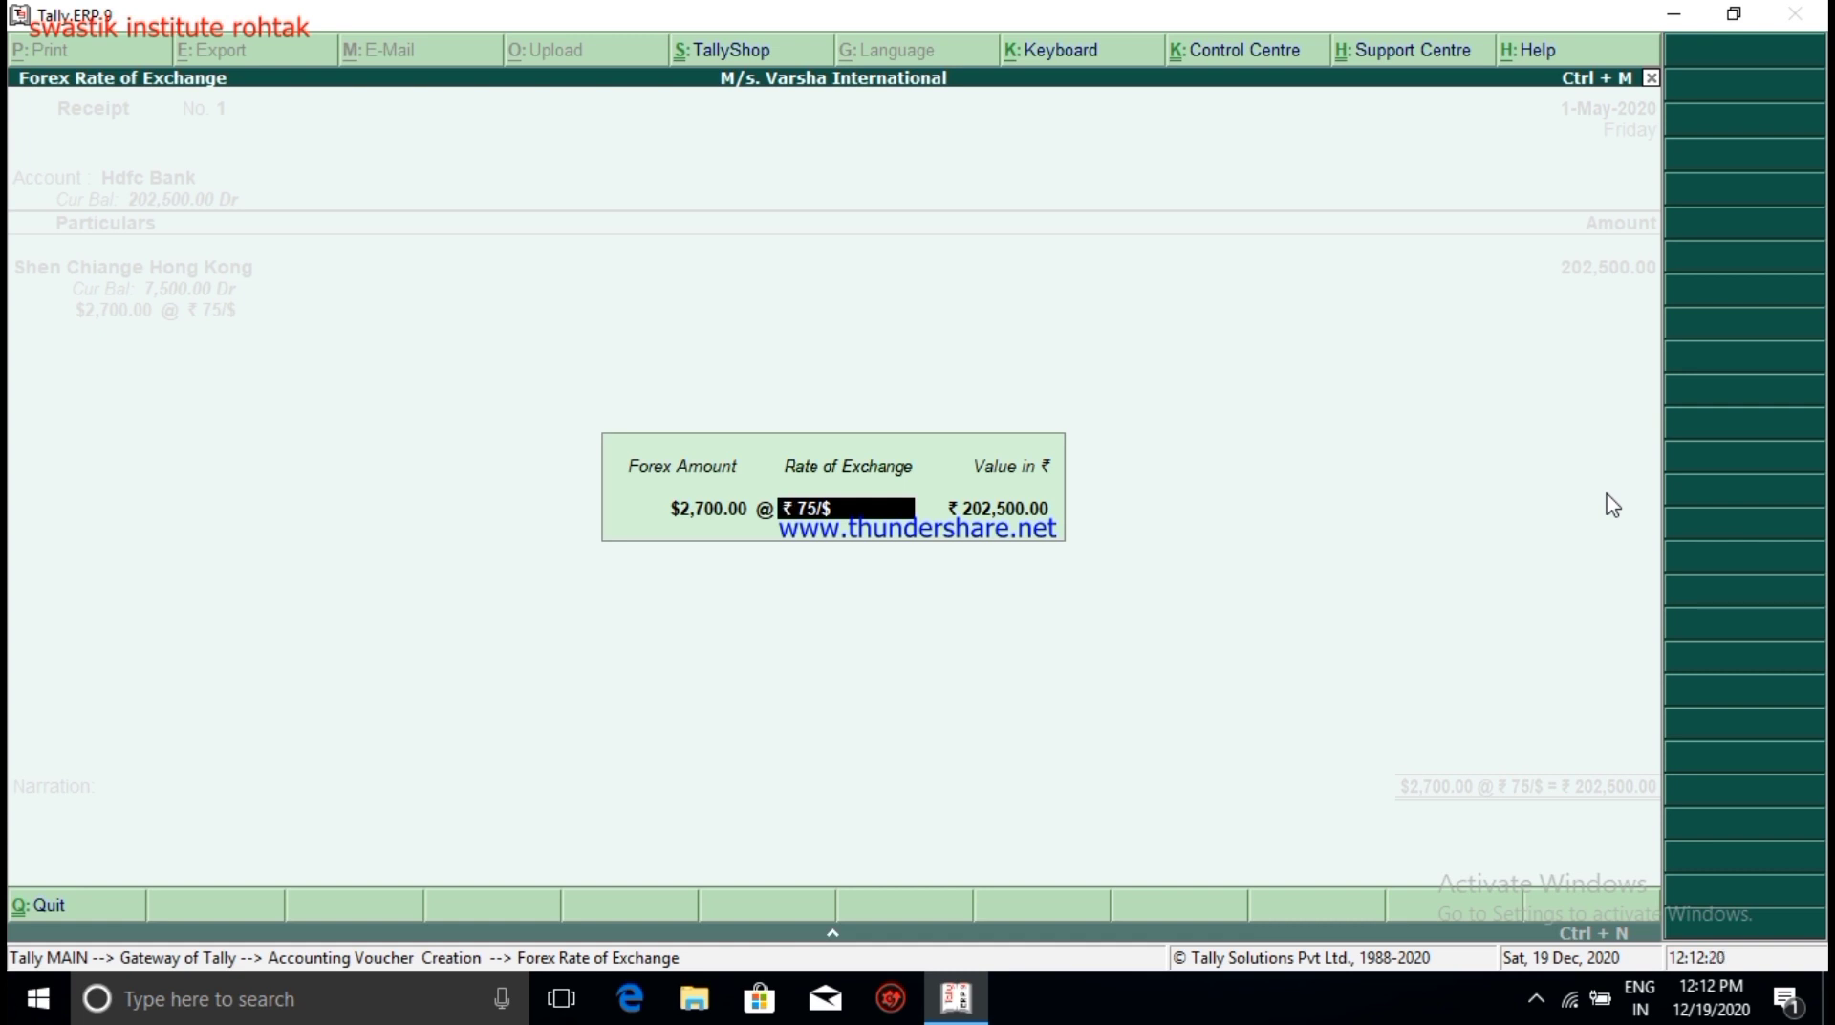
key(Return)
key(Return)
Step: Allocate the $2,700.00 received against the customer's bill reference 1 as Agst Ref
key(Return)
key(Return)
key(Return)
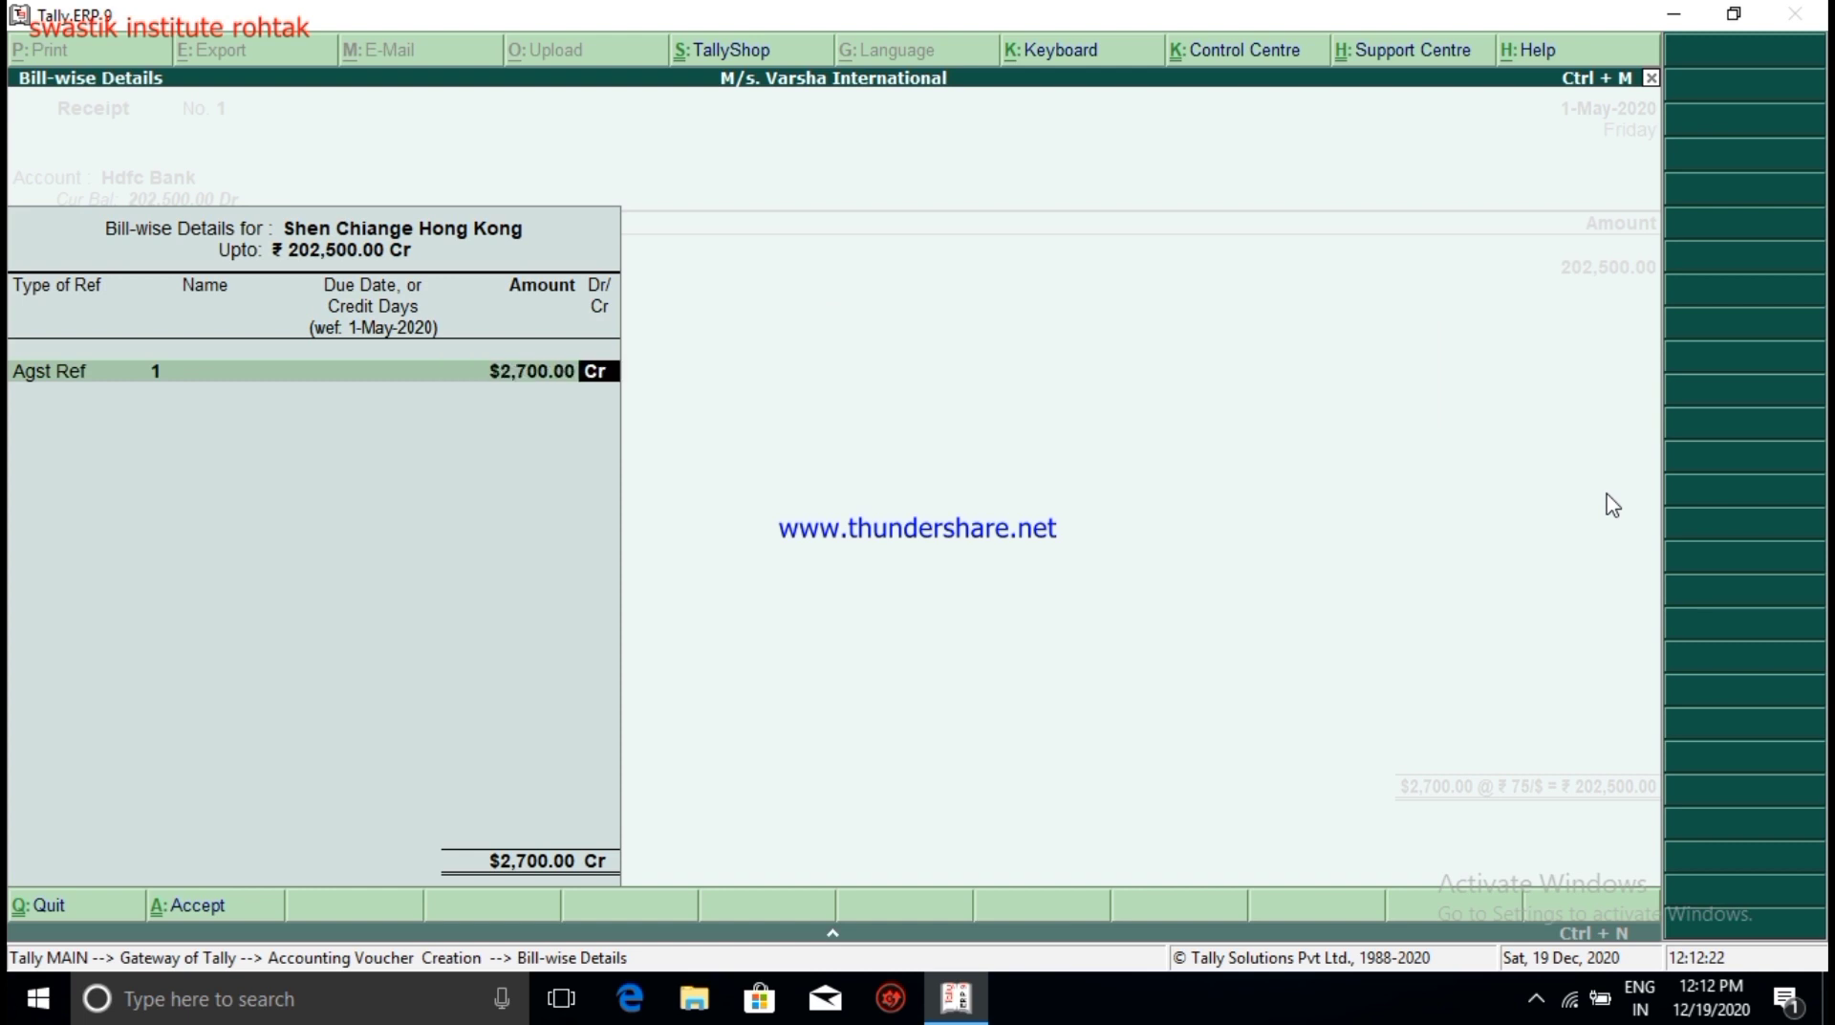
key(Return)
key(Return)
Step: Allocate the bank amount as Cheque/DD dated 1-May-2020 without an instrument number, and save the receipt voucher
key(Return)
key(Return)
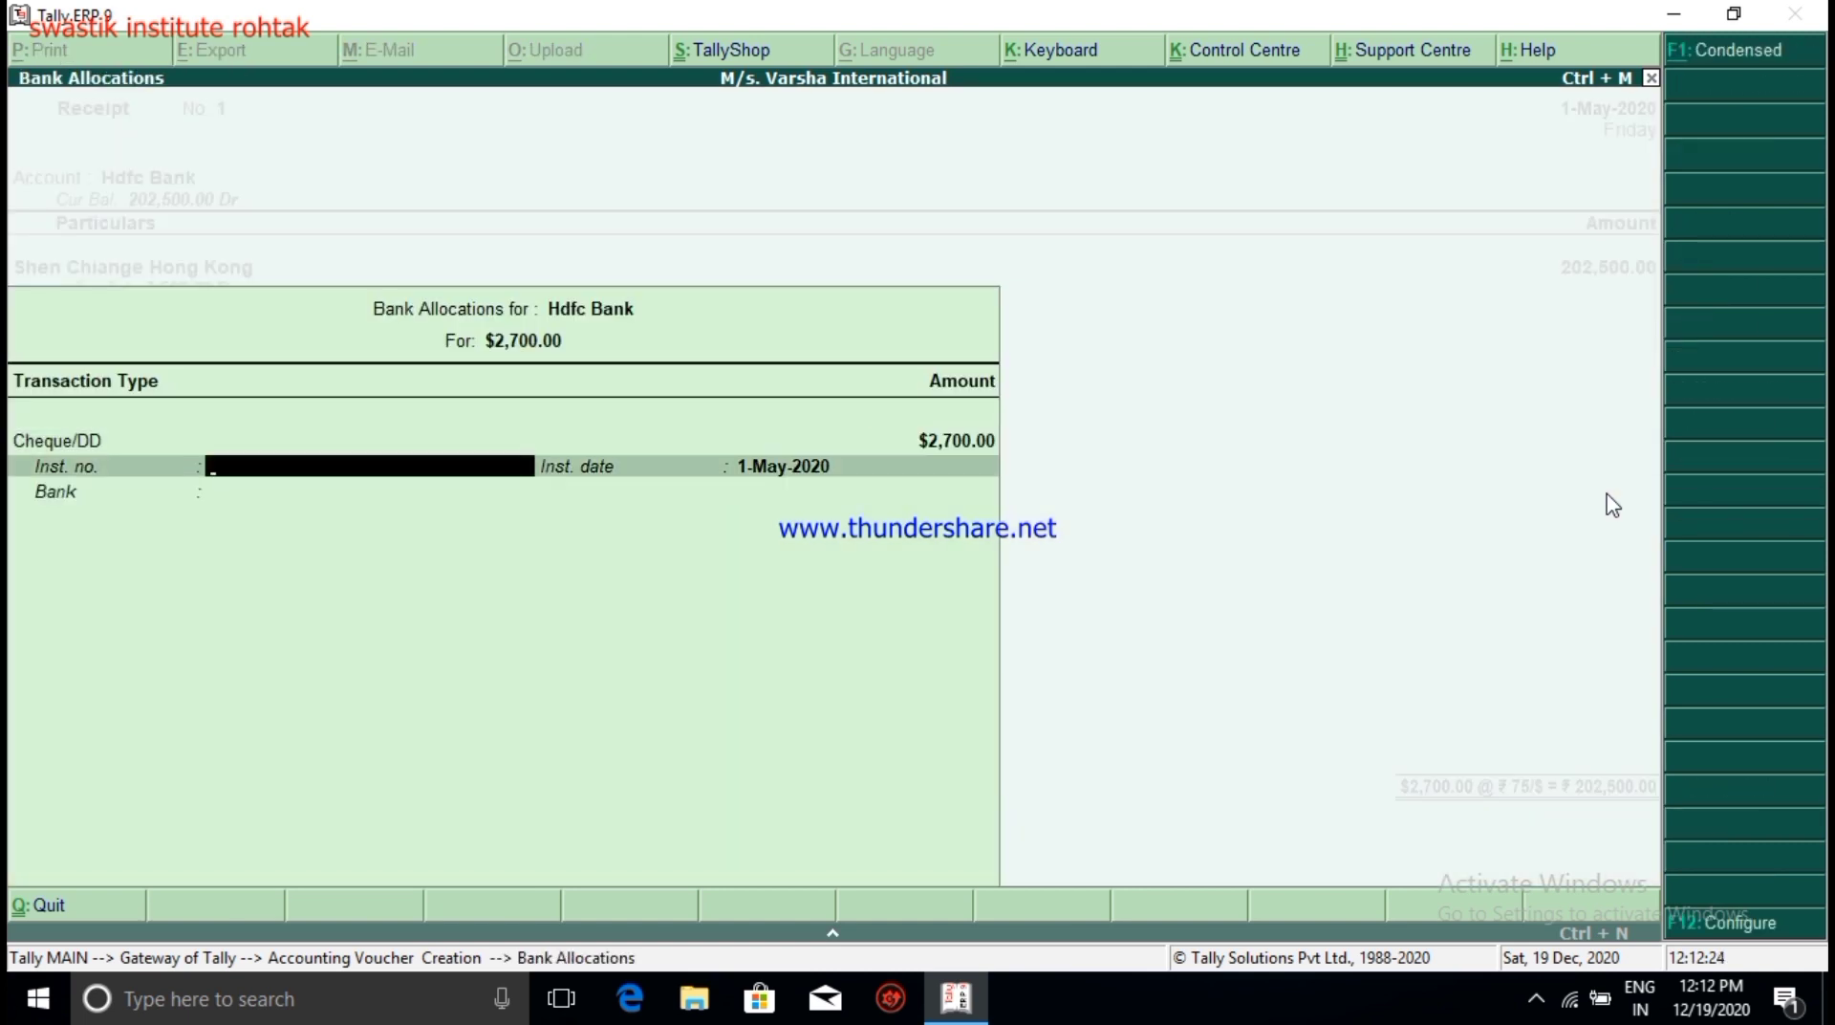
key(Return)
key(Return)
key(Return)
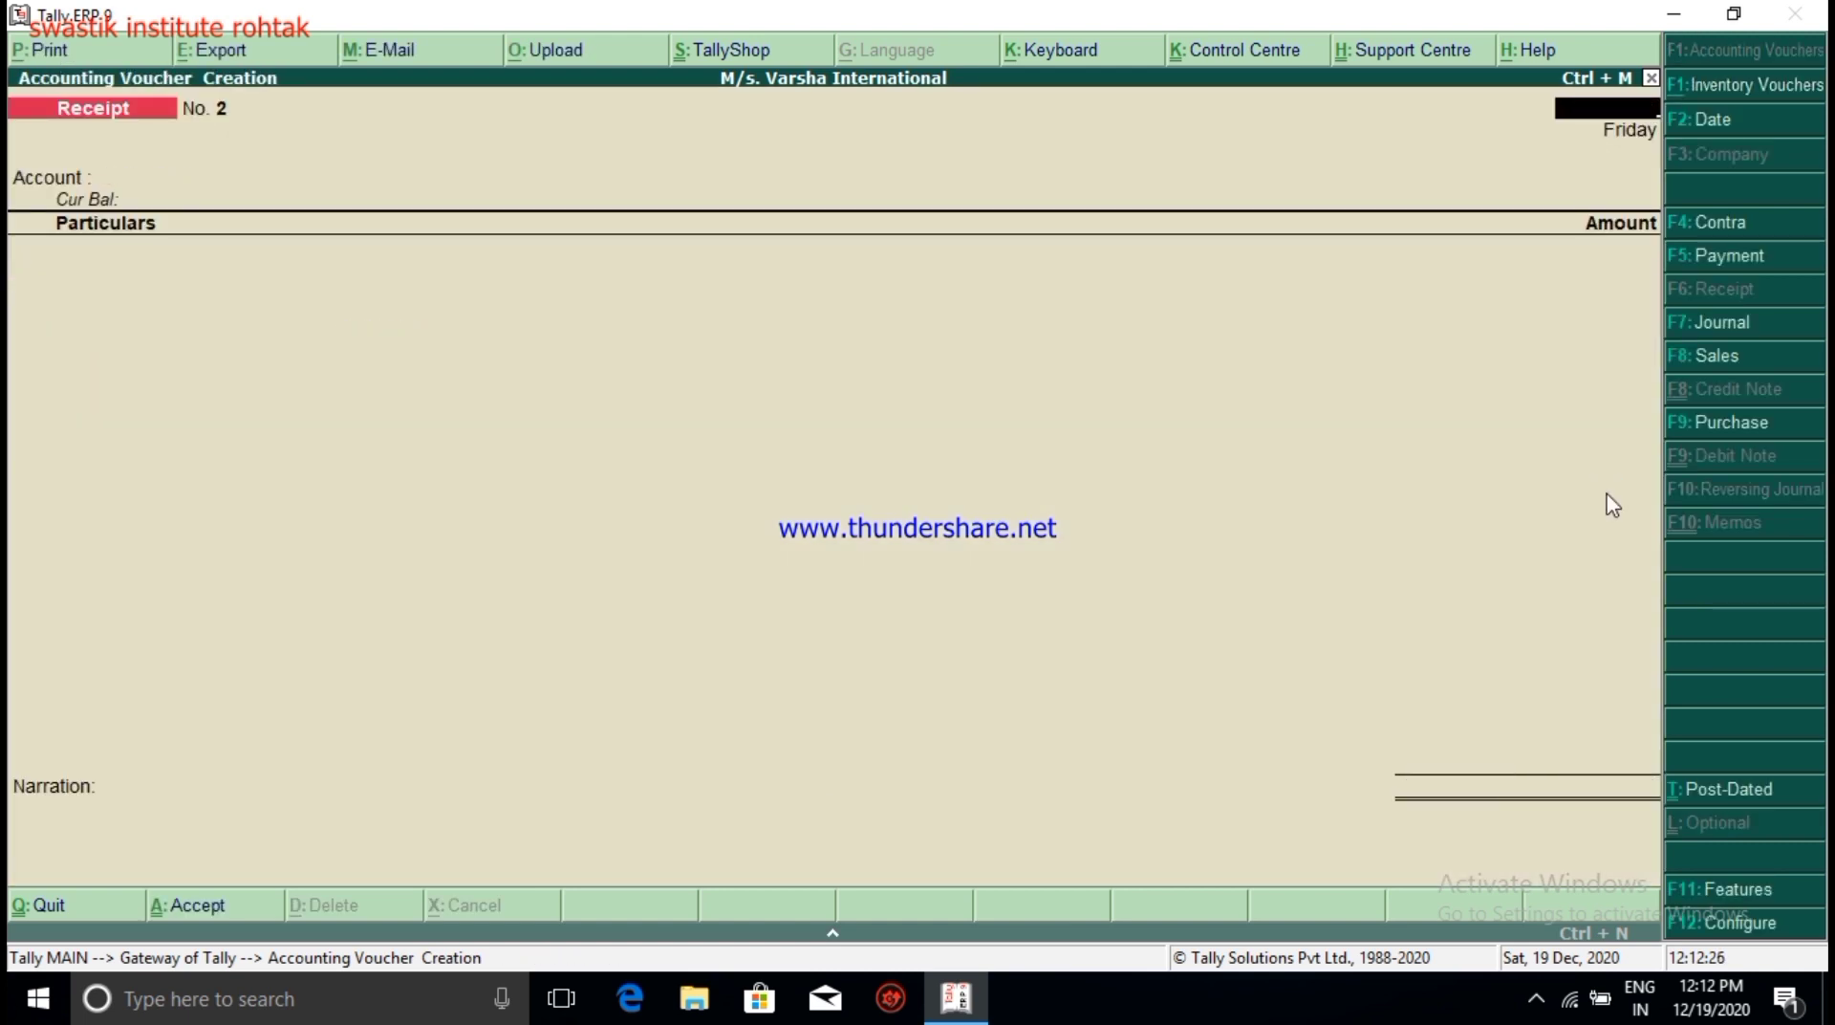
Step: Leave voucher entry and open the Account Books reports
key(Escape)
key(Down)
key(Down)
key(Down)
key(Down)
key(Down)
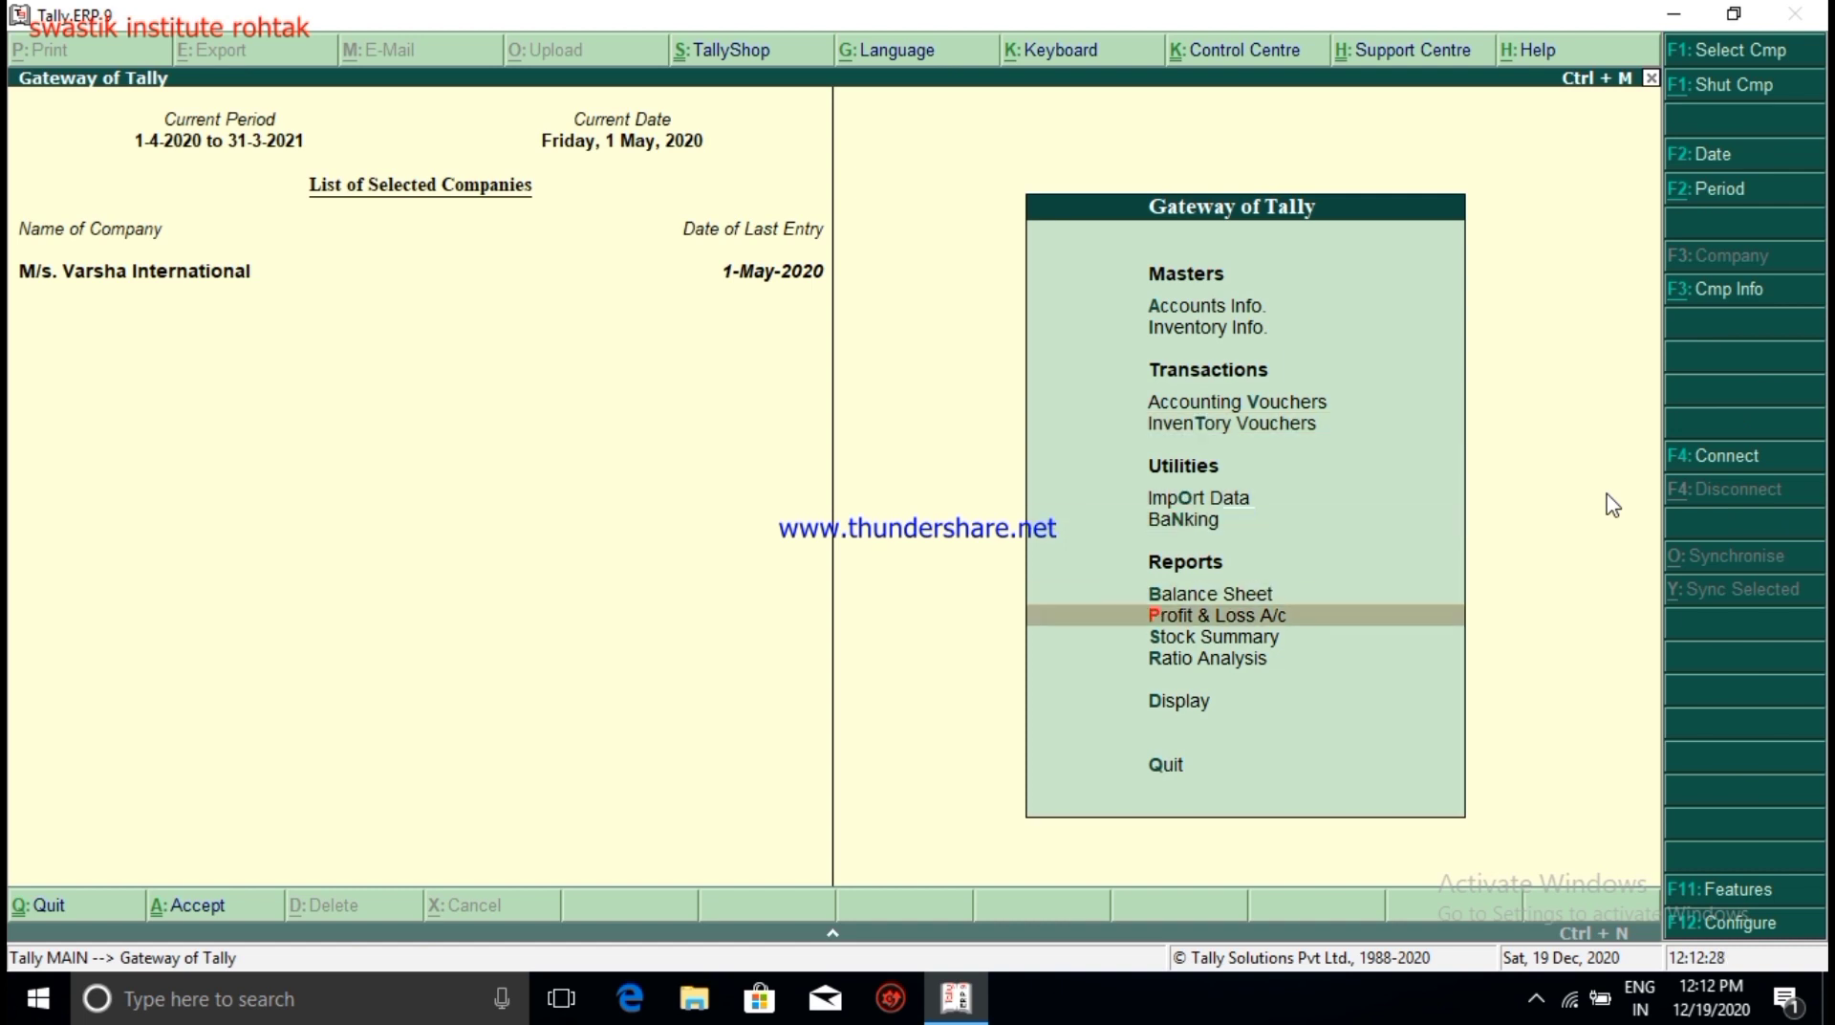
key(Down)
key(Down)
key(Down)
key(Return)
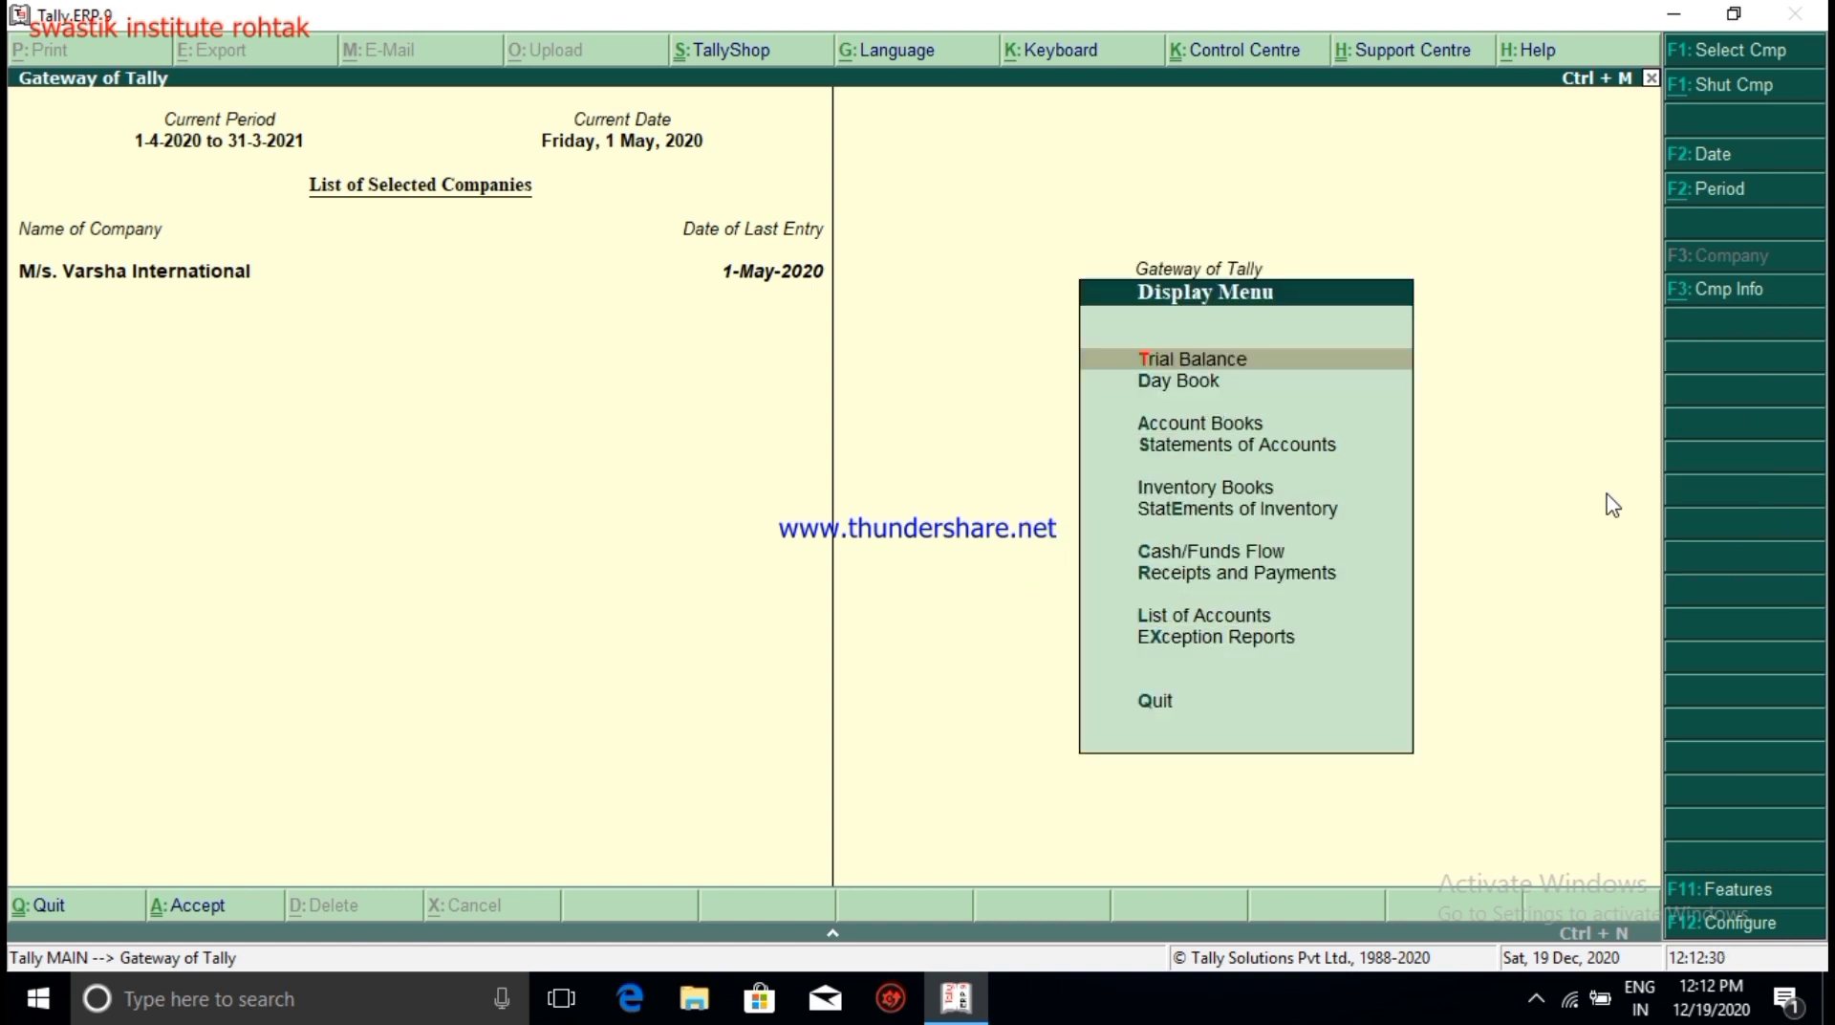
key(Down)
key(Down)
key(Return)
Step: Display the Hong Kong customer's ledger from 1-4-2020 to 1-5-2020 and highlight the Unadjusted Forex Gain/Loss line
key(Down)
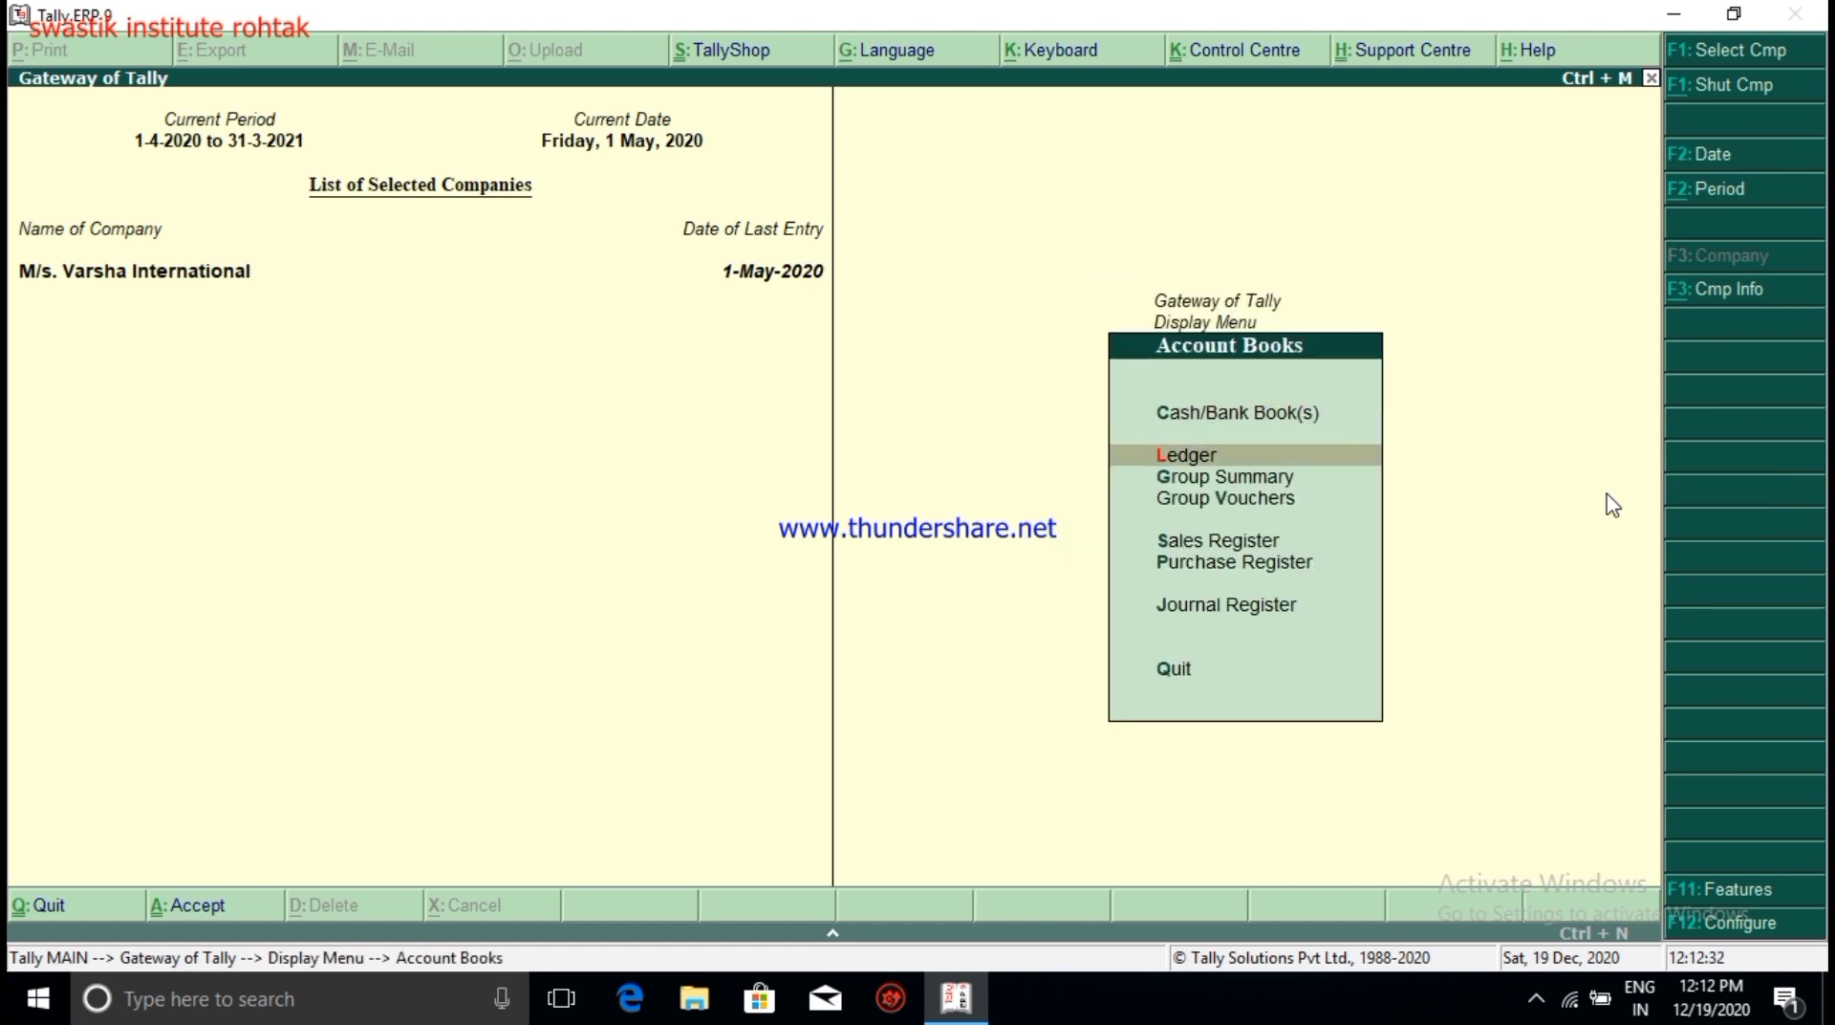
key(Return)
text(Sh)
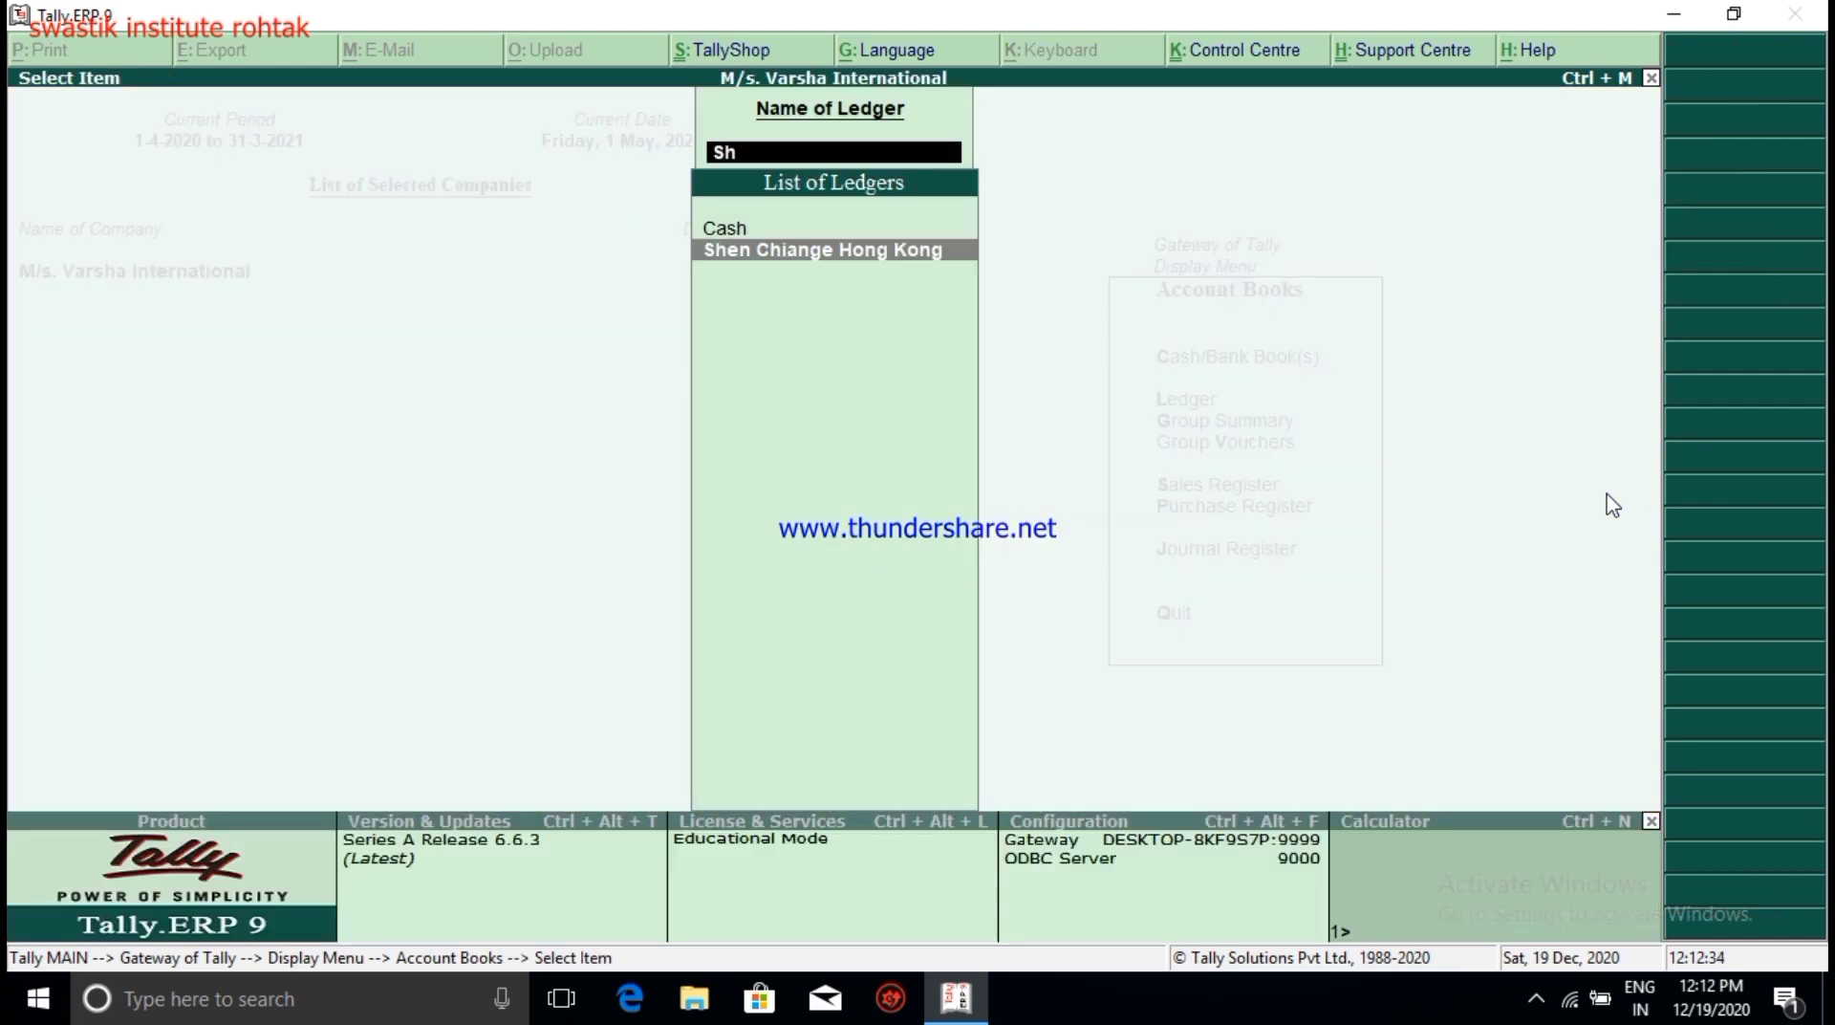
key(Return)
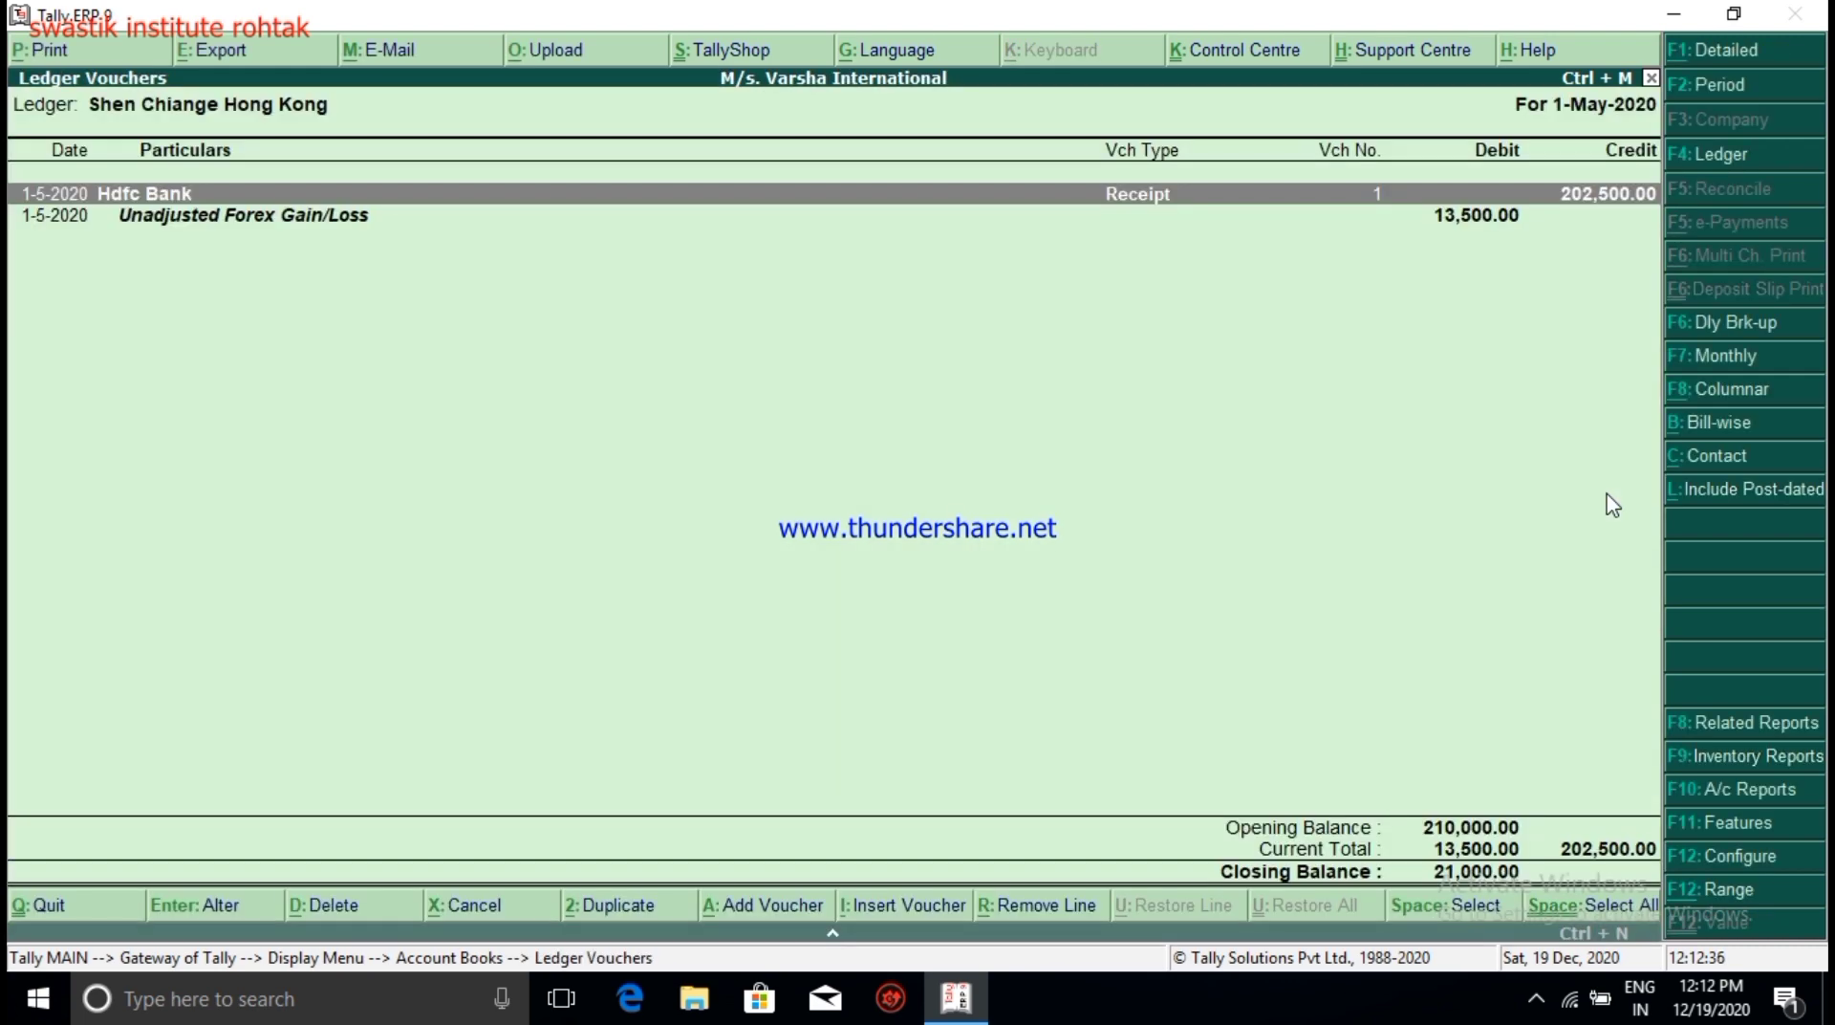
key(F2)
text(1-4)
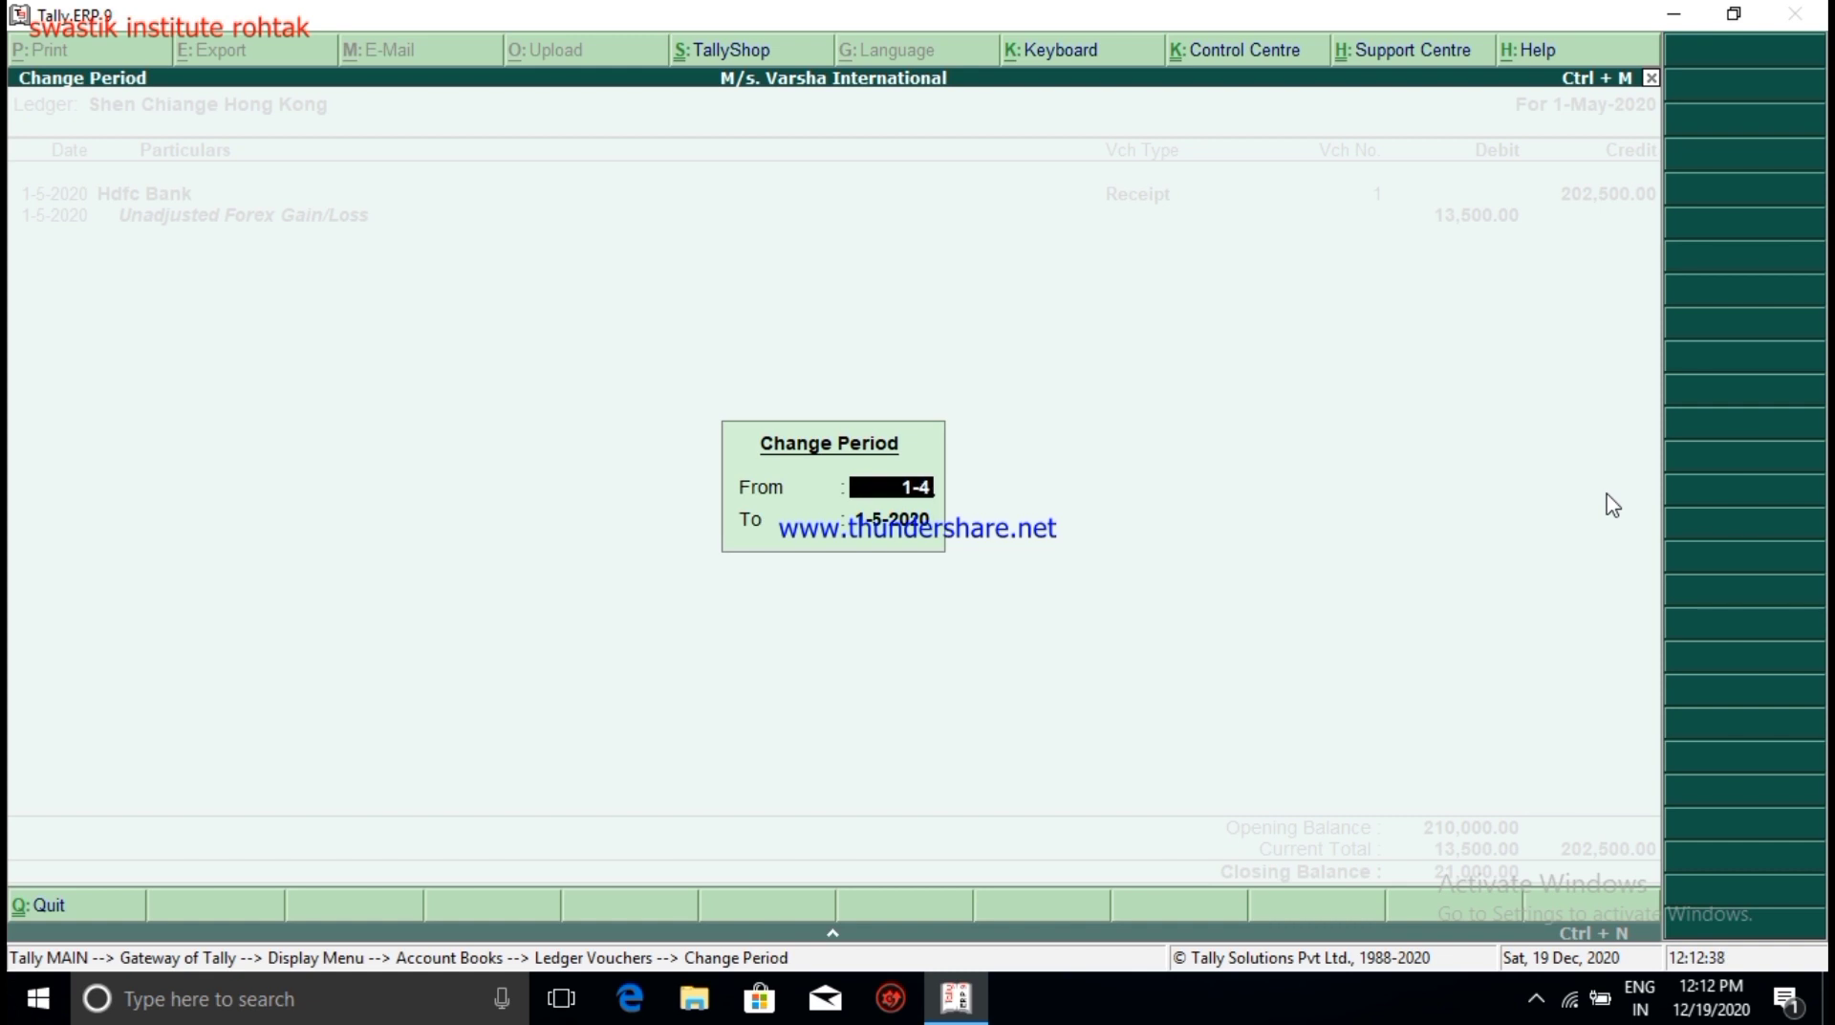
key(Return)
key(Return)
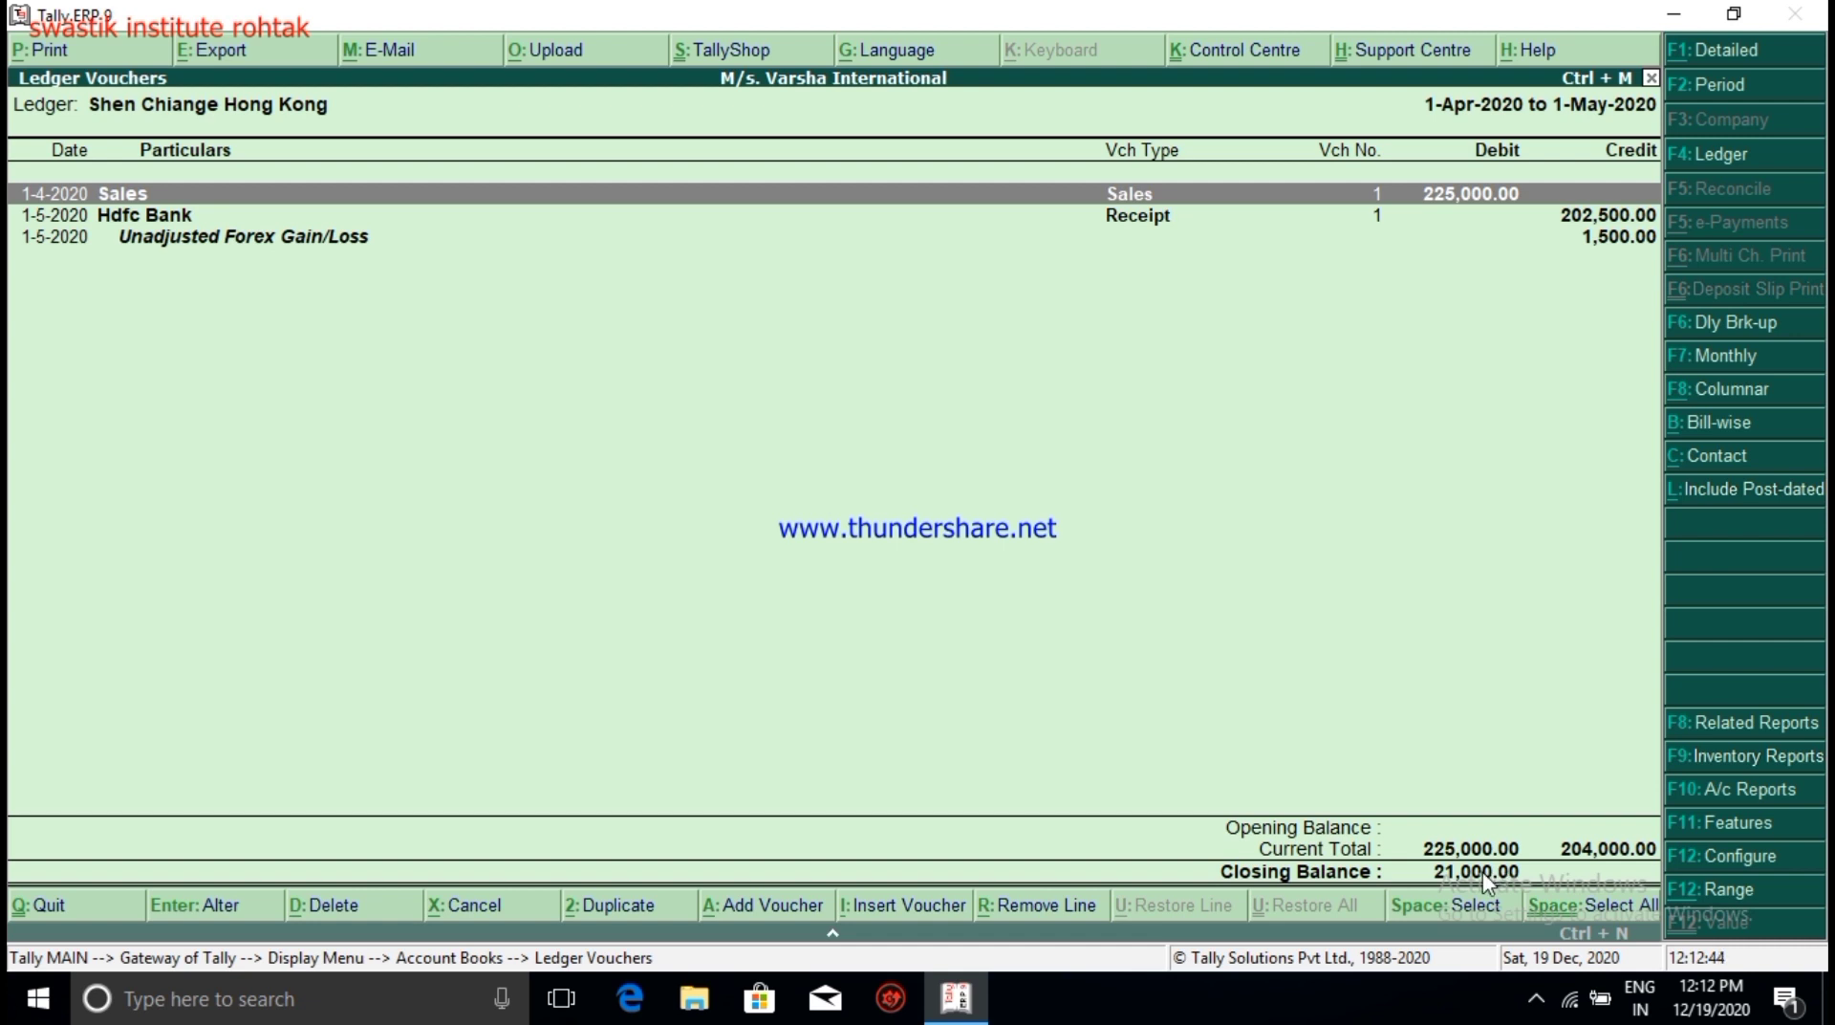
click(1594, 239)
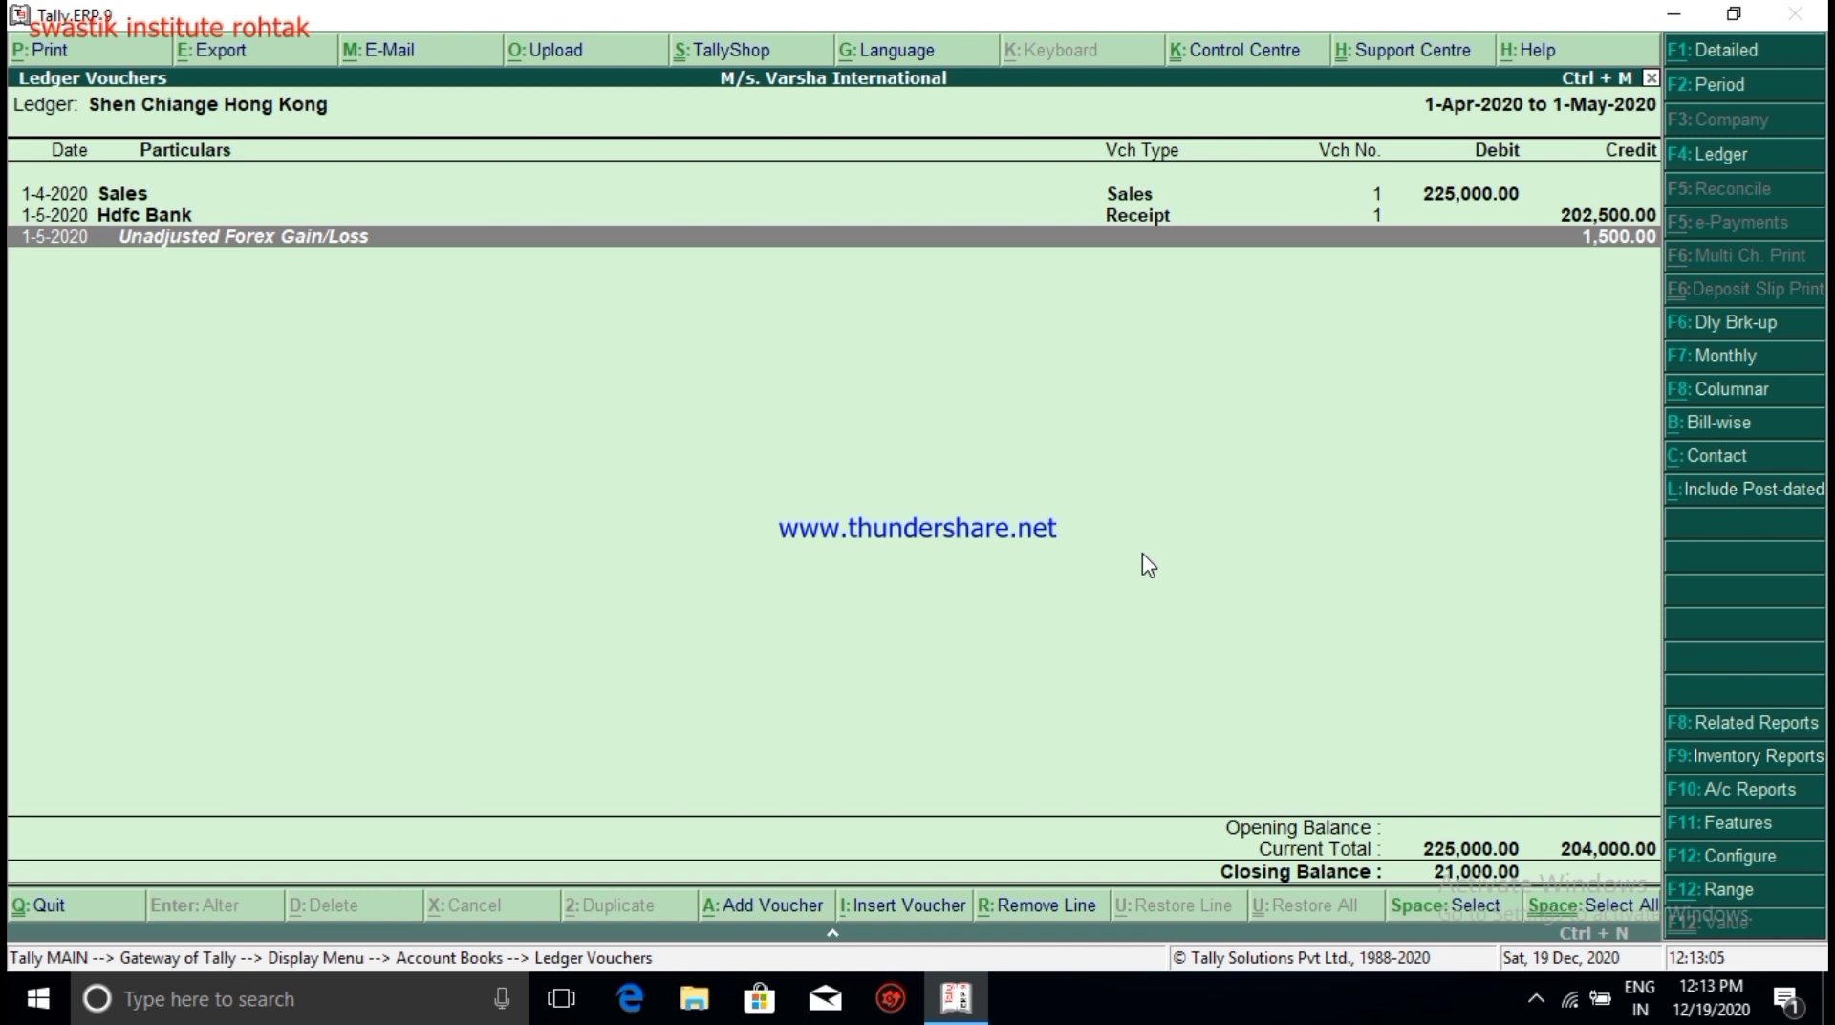
Step: Calculate 300*75 and 300*70 in the calculator to check the ledger's unadjusted forex difference
key(ctrl+n)
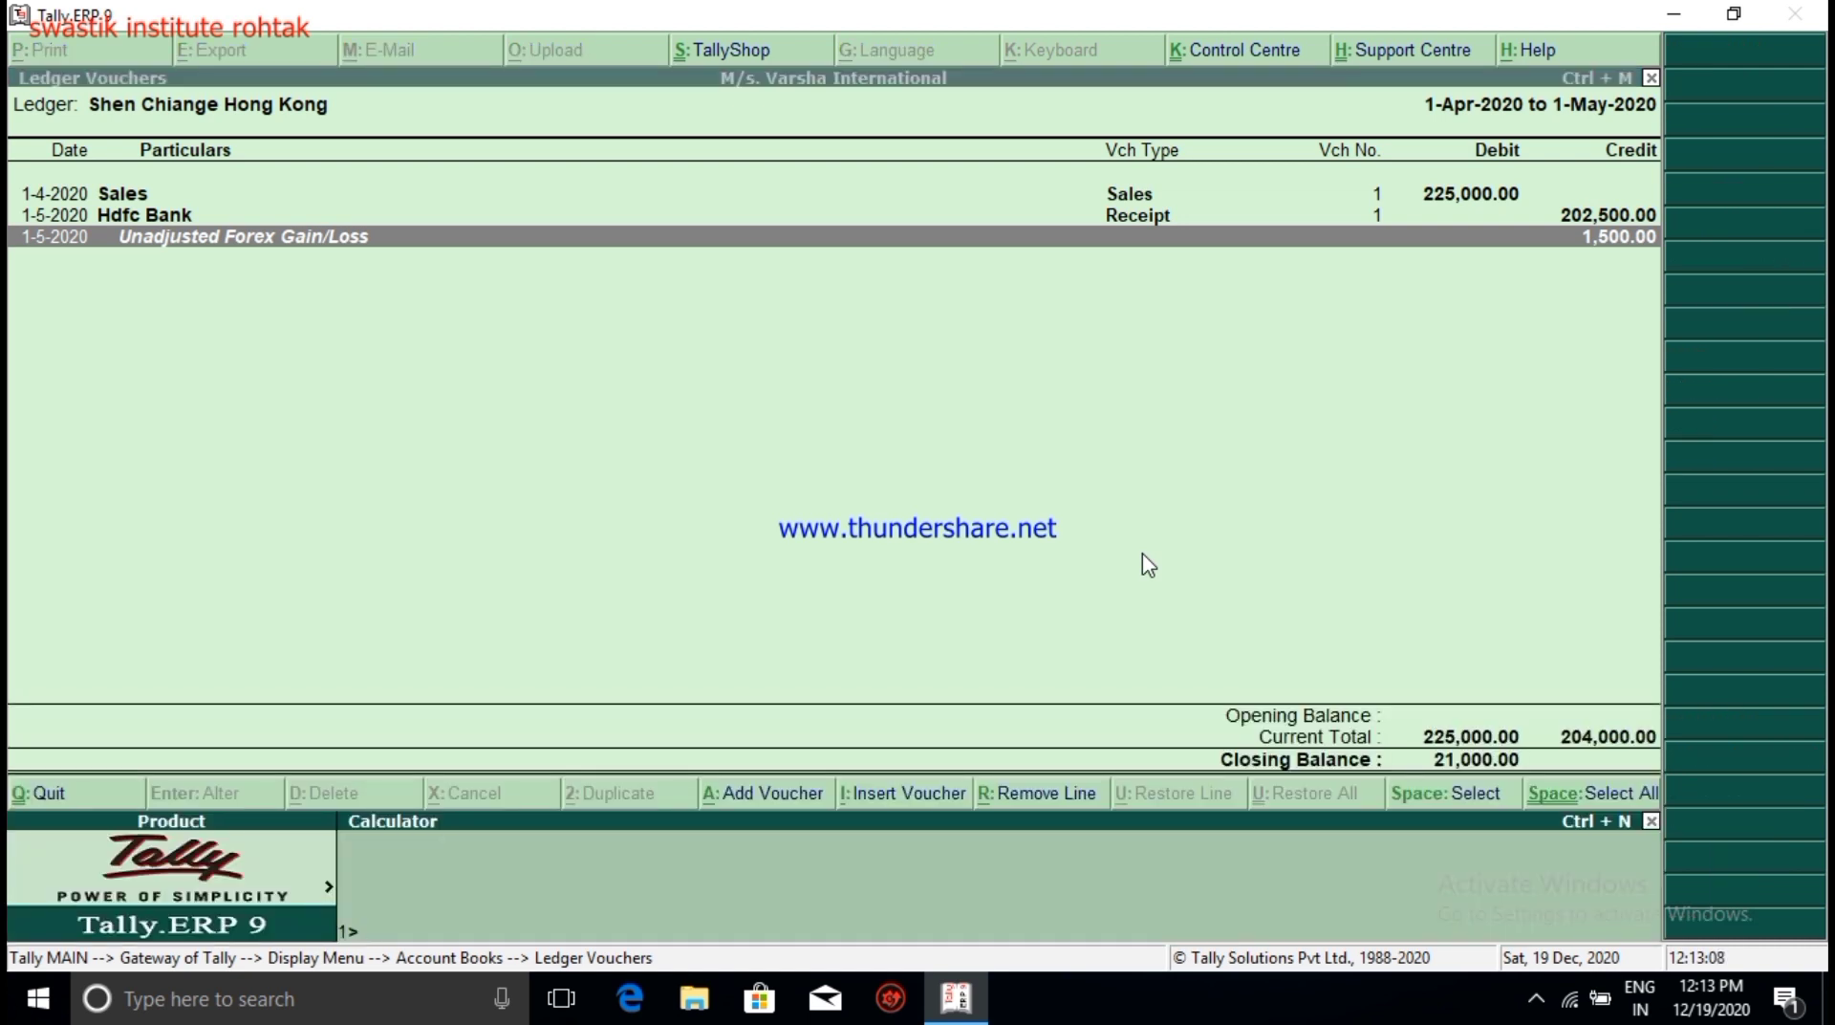
text(300*75)
key(Return)
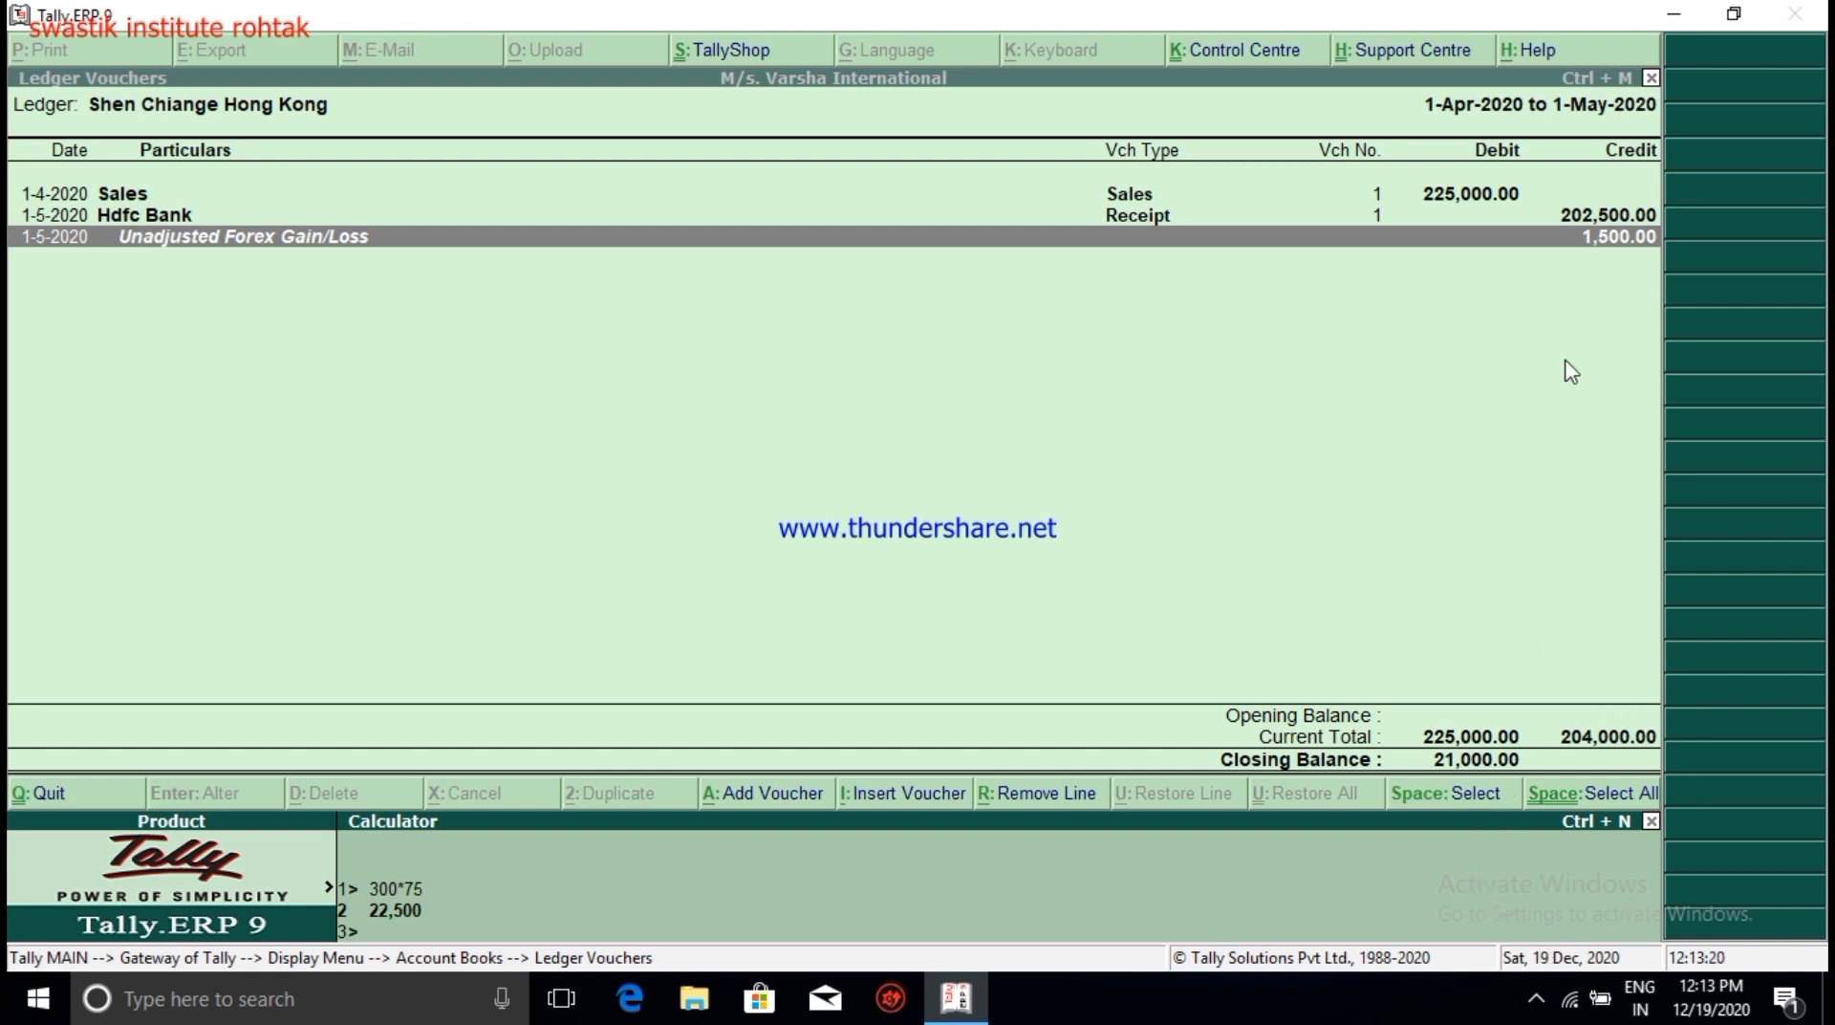
text(300*72)
key(BackSpace)
text(0)
key(Return)
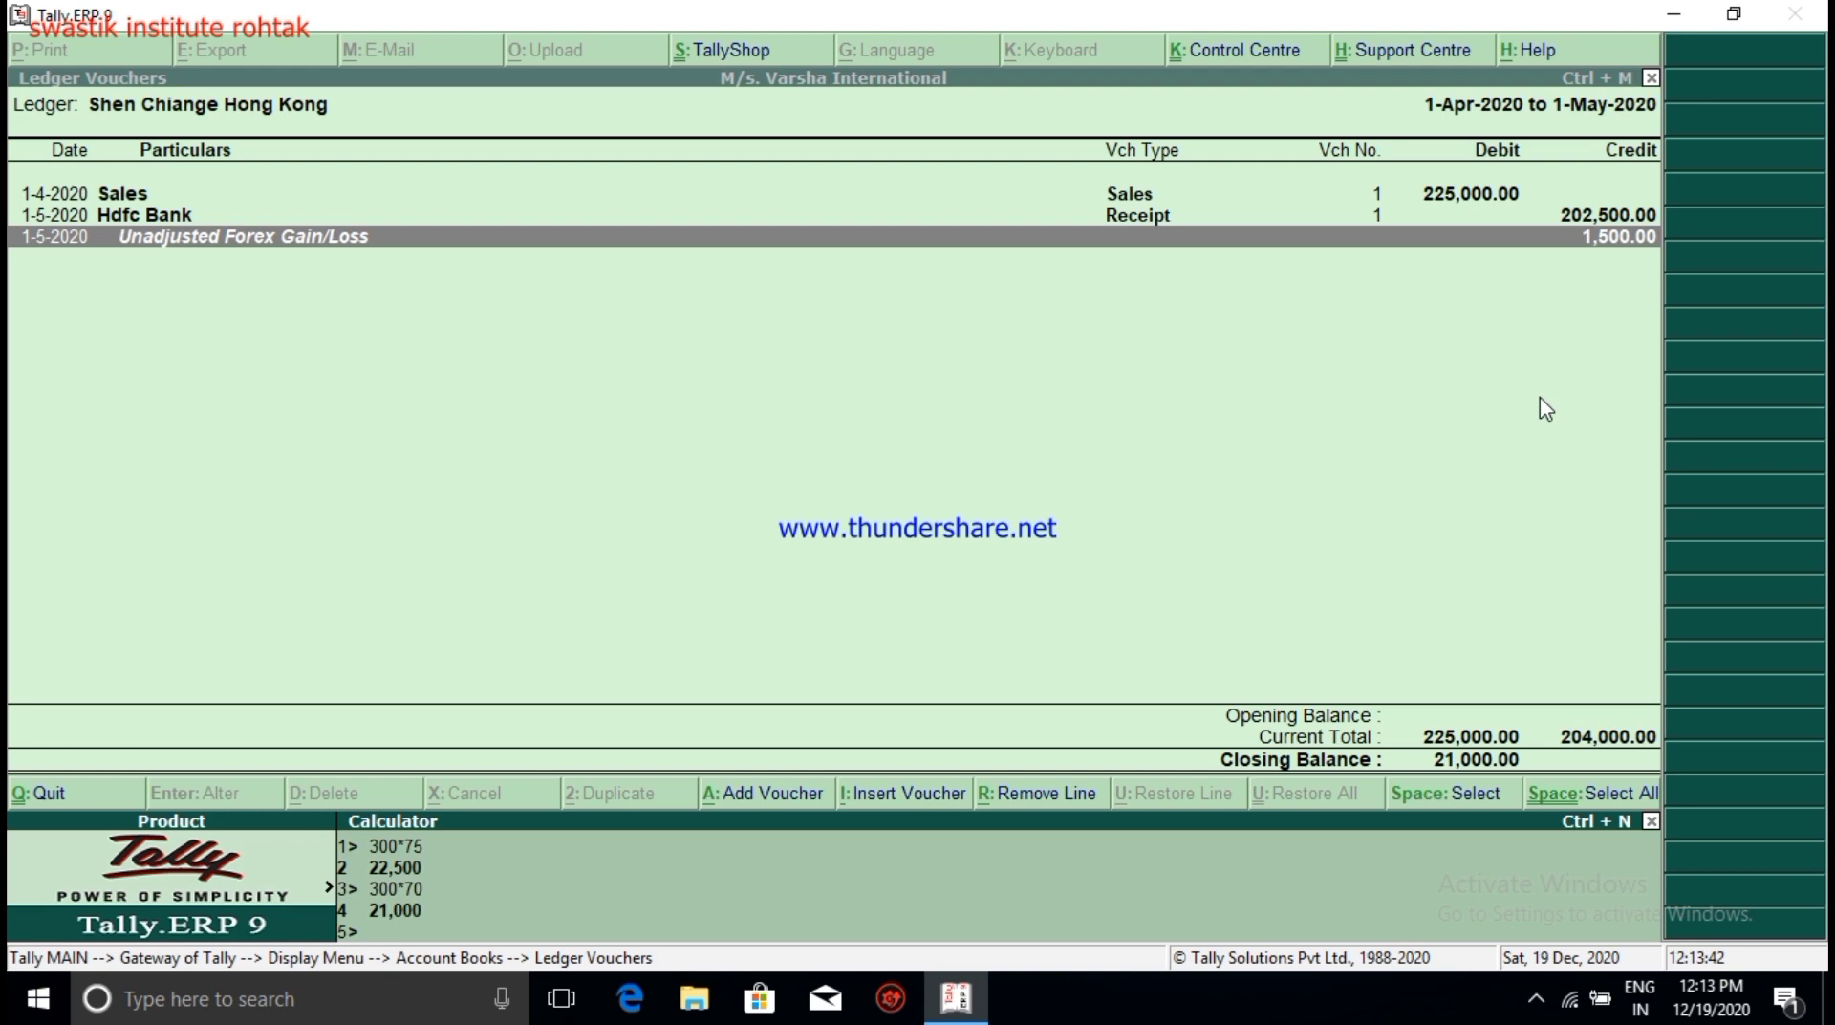
Step: Leave the ledger report and start a journal voucher dated 2-5-2020
key(Escape)
key(Escape)
key(Escape)
key(Escape)
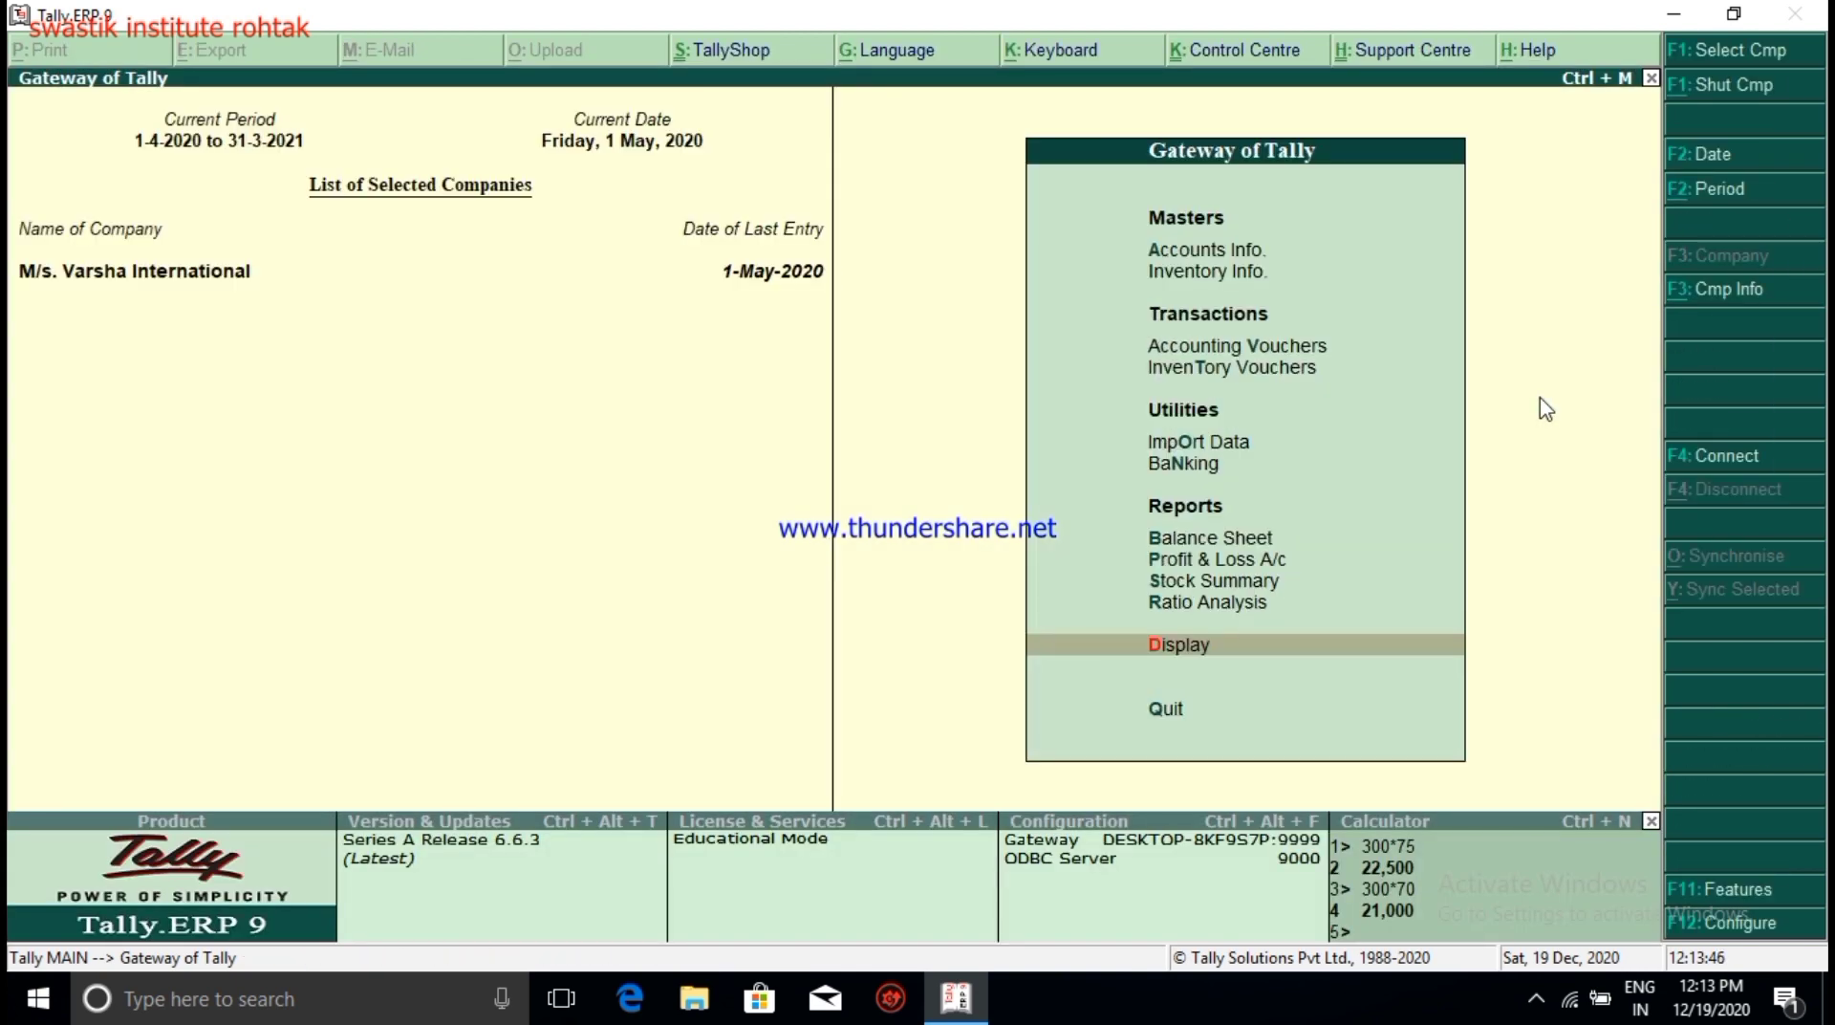
key(v)
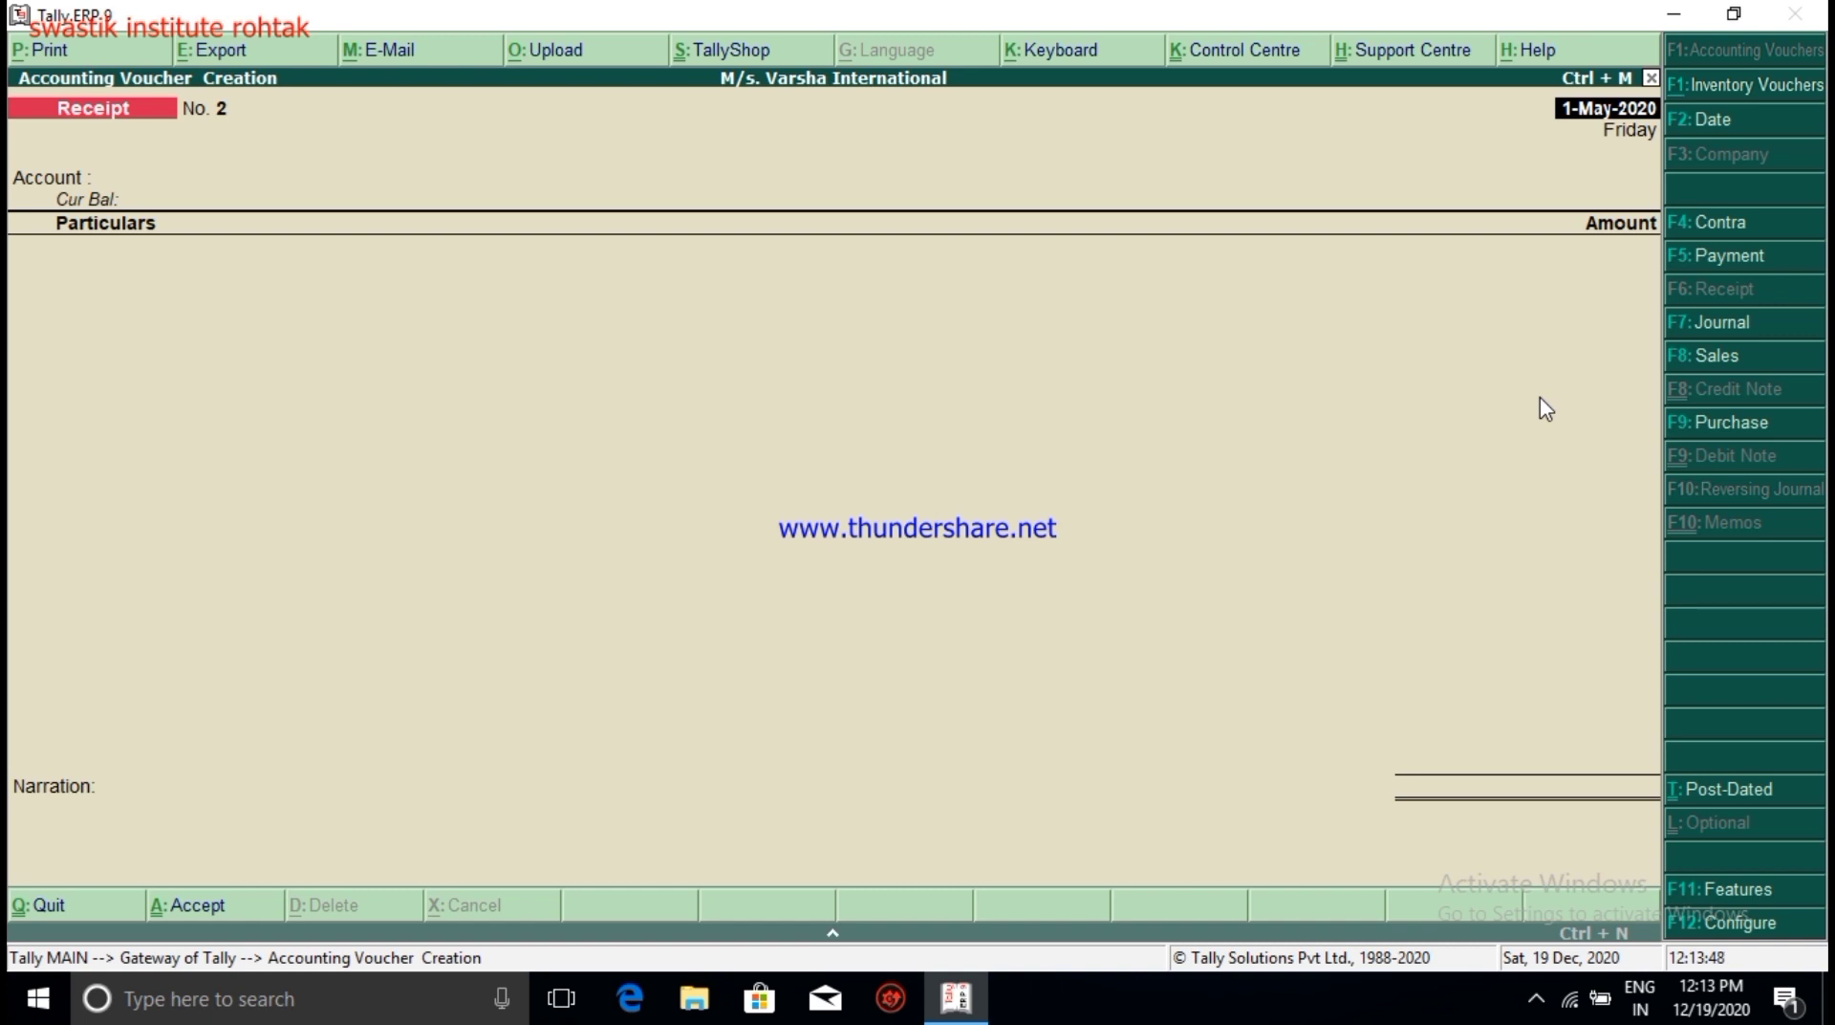
key(F2)
text(2-5-2020)
key(Return)
key(F7)
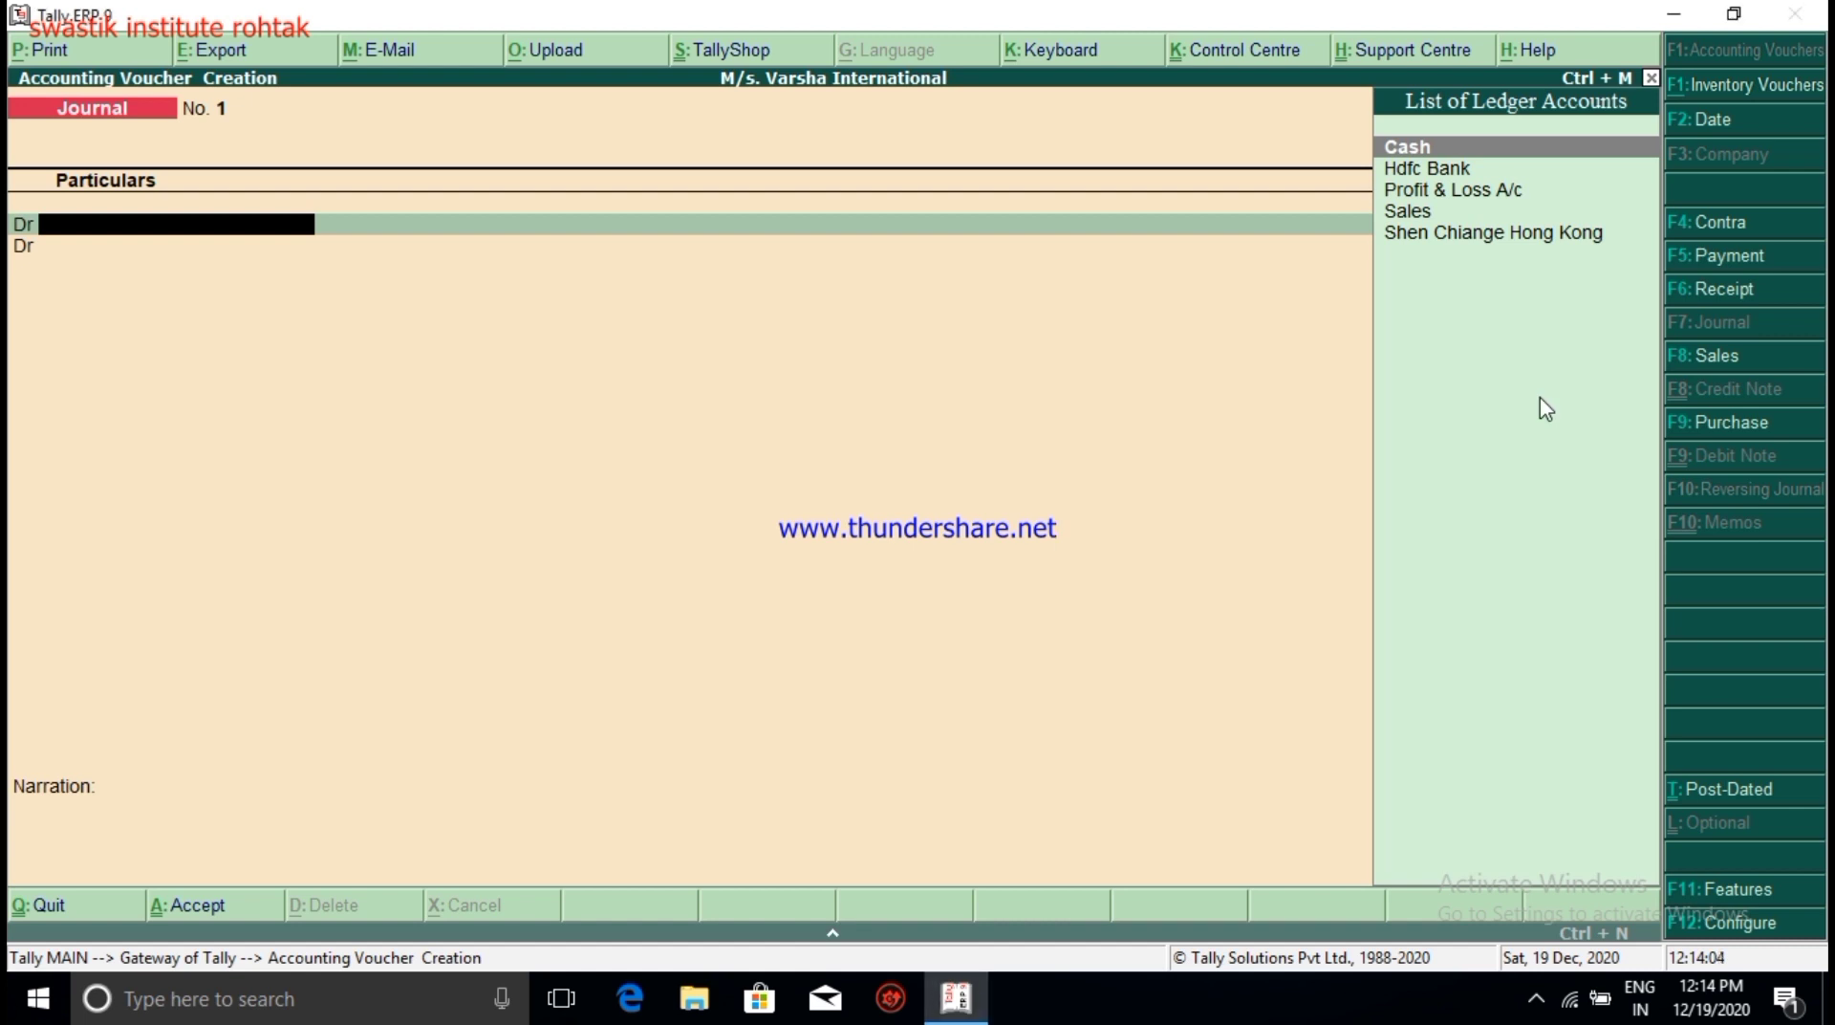
Step: Create and save a ledger named Forex Gain/loss under Indirect Expenses for the journal's debit line, with inventory values not affected
key(alt+c)
text(O)
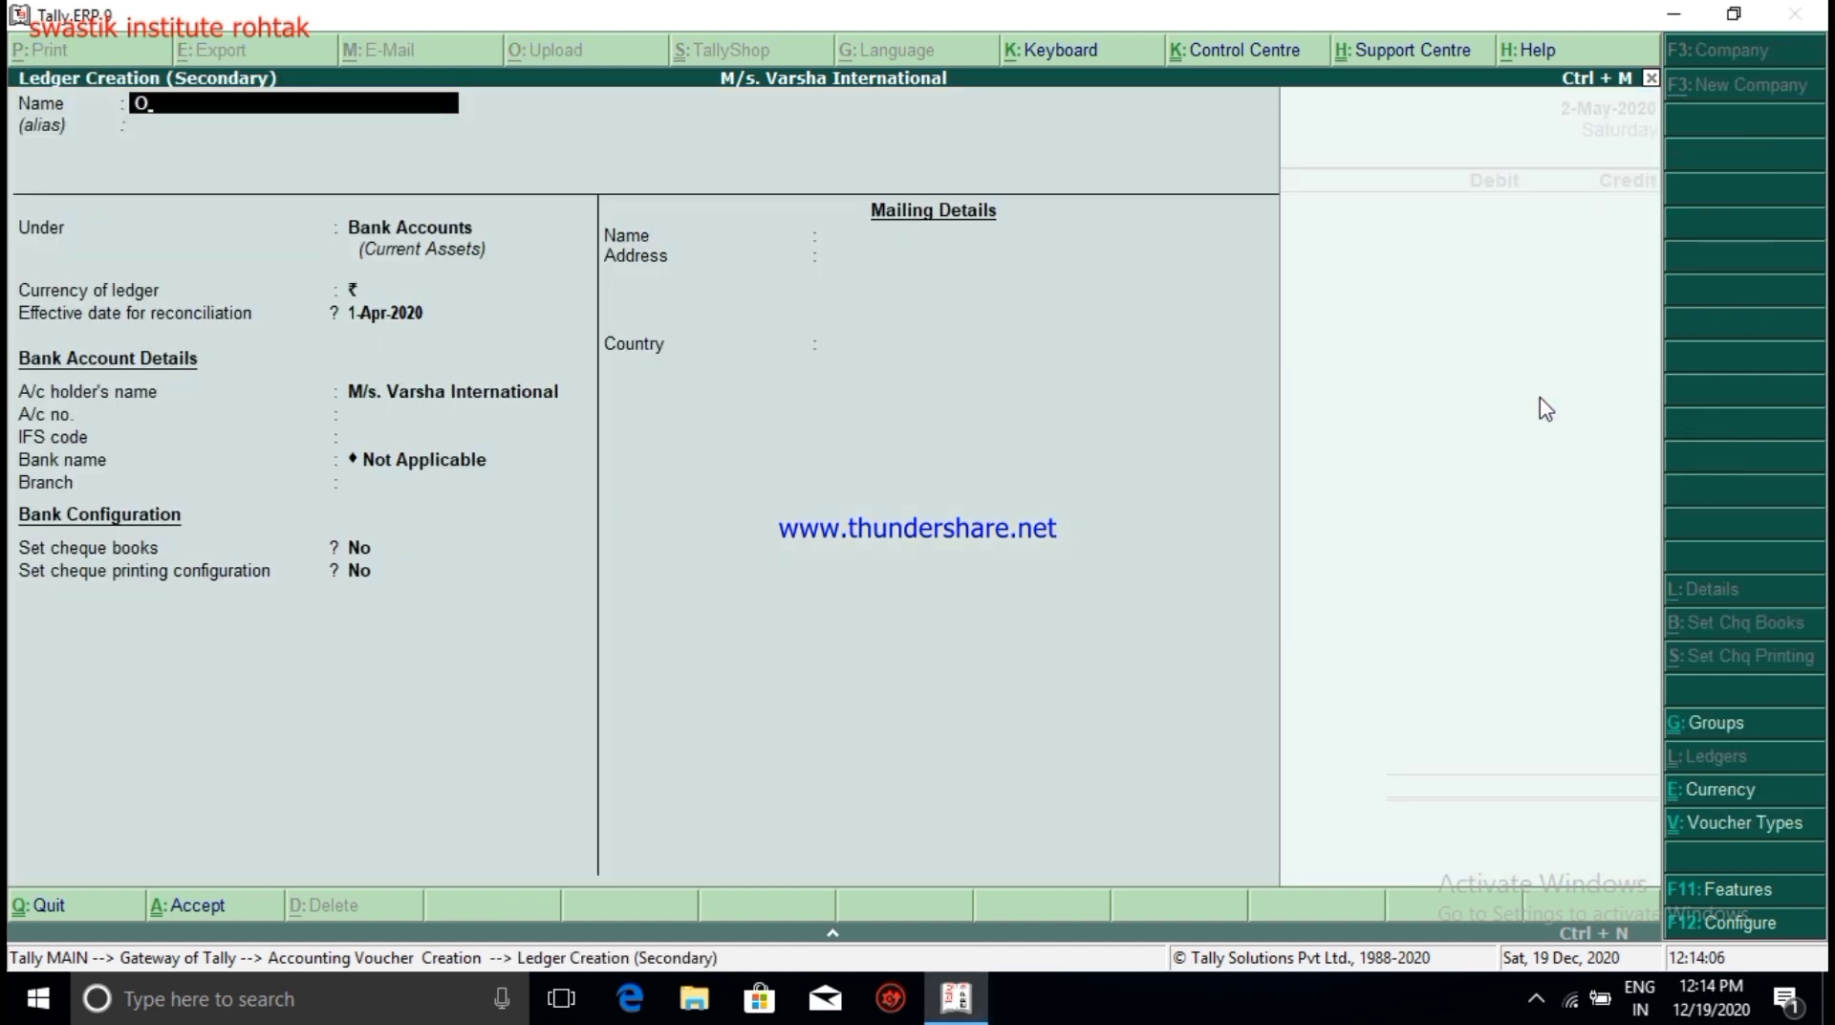
key(BackSpace)
text(Forex Gain/lo)
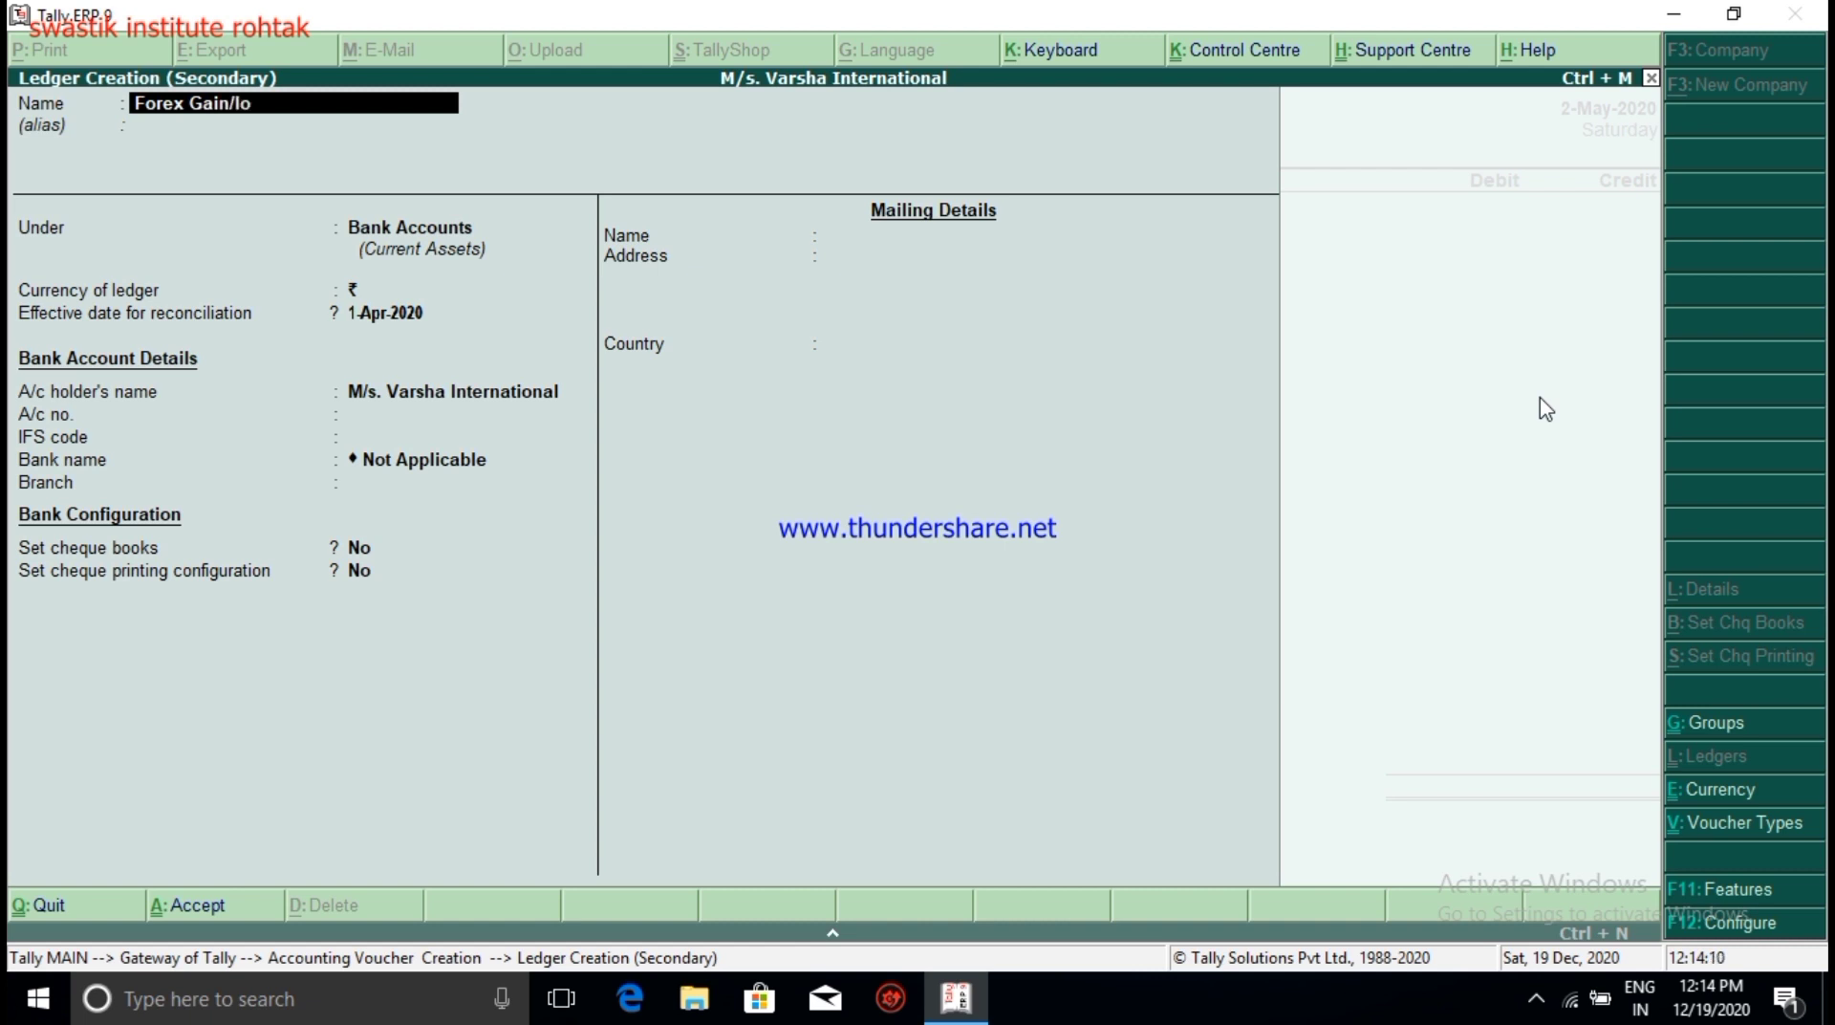
text(ss)
key(Return)
text(Ex)
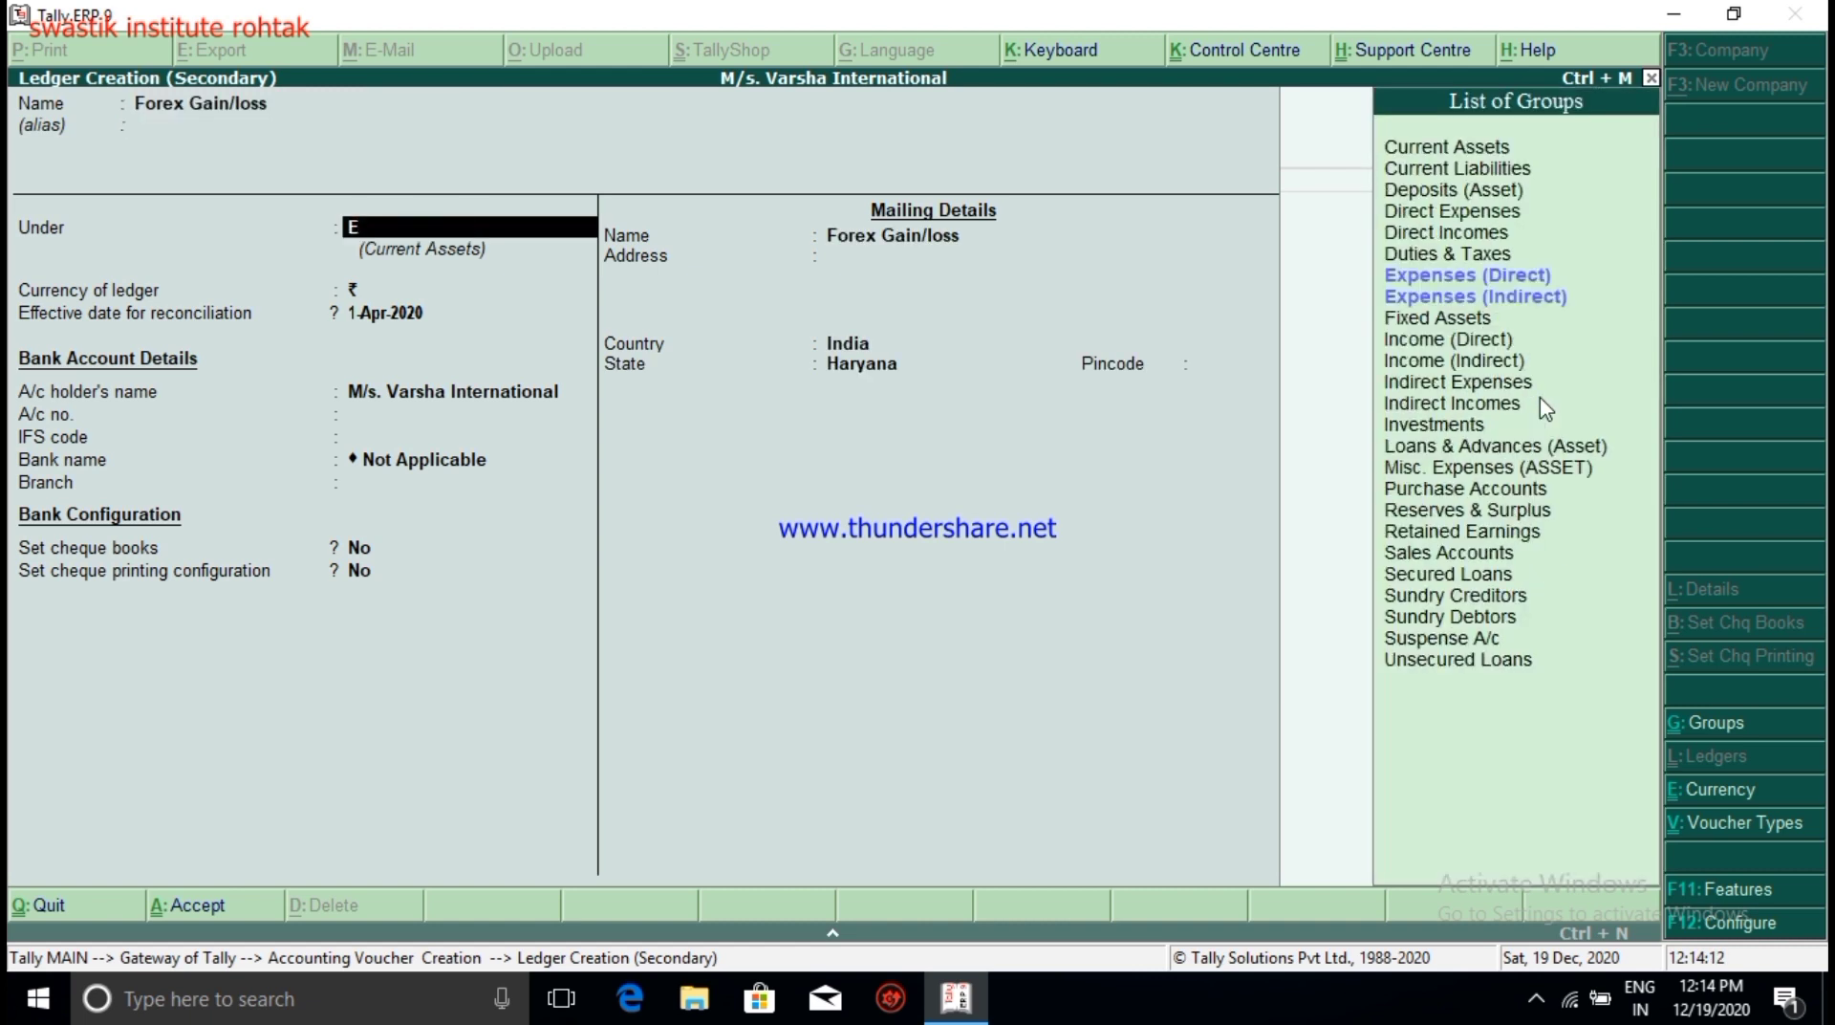
key(Down)
key(Down)
key(Return)
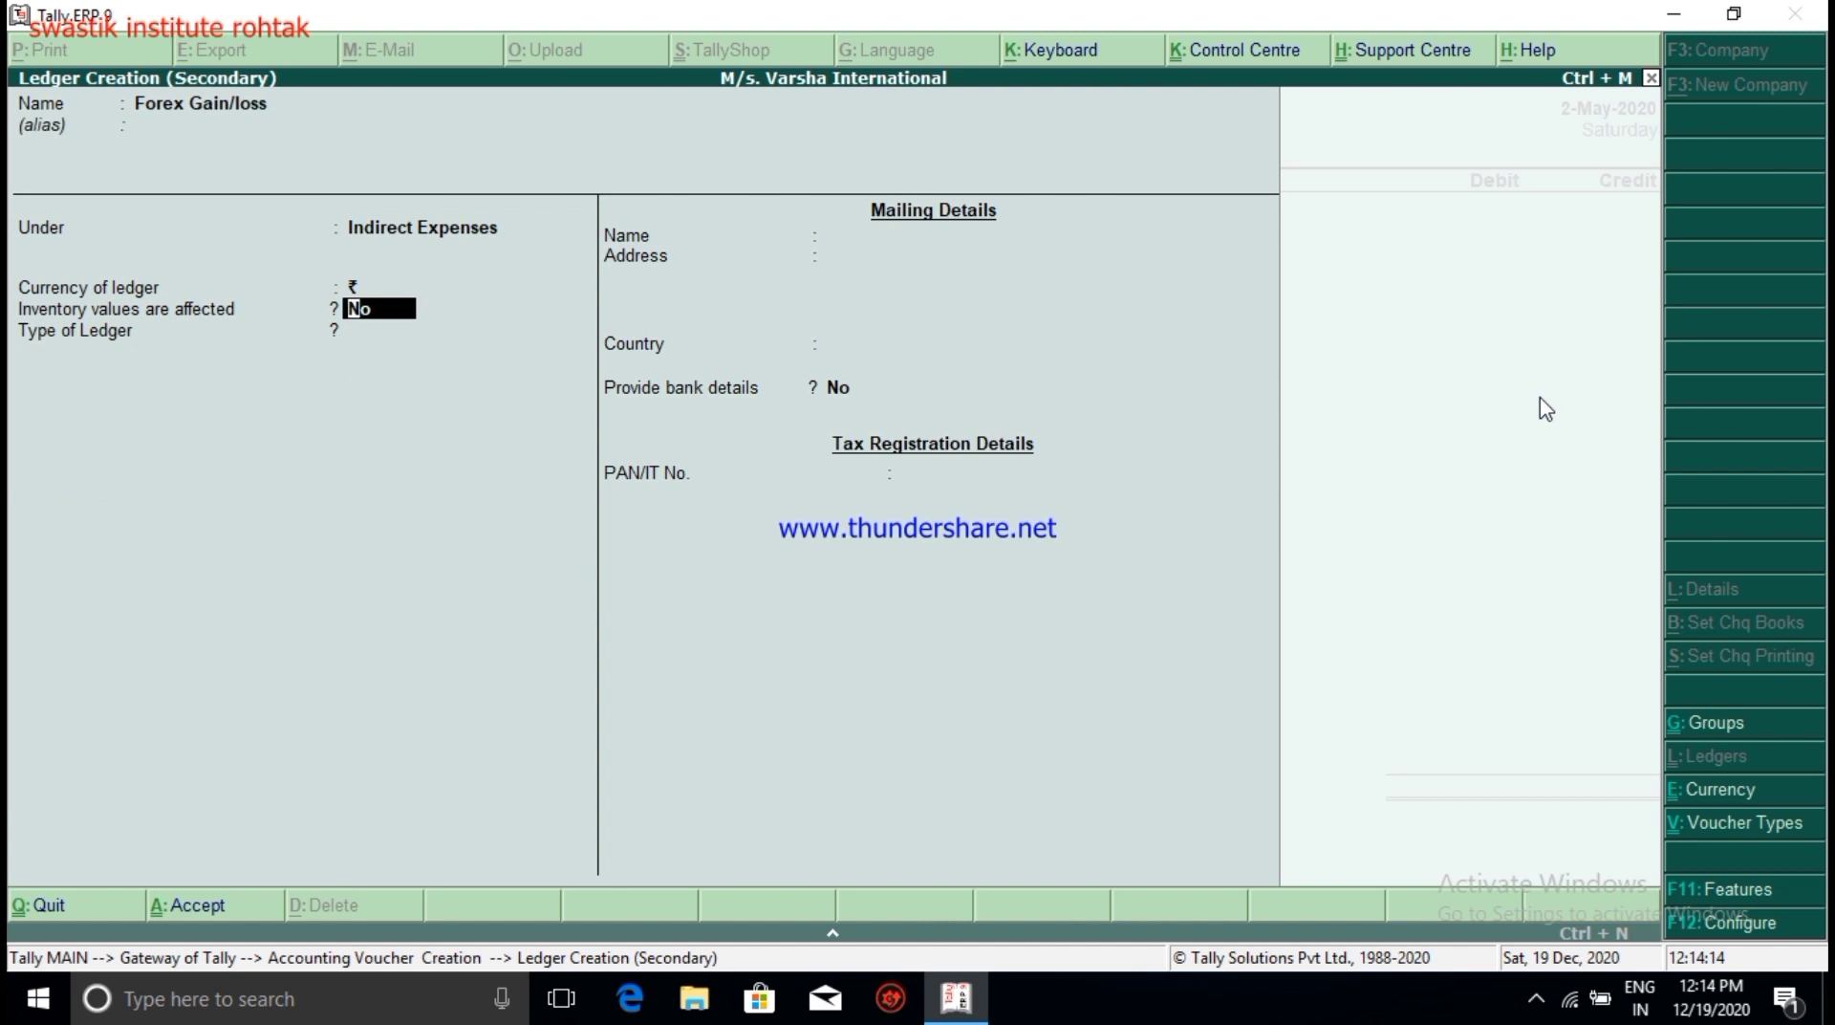
key(Return)
key(Return)
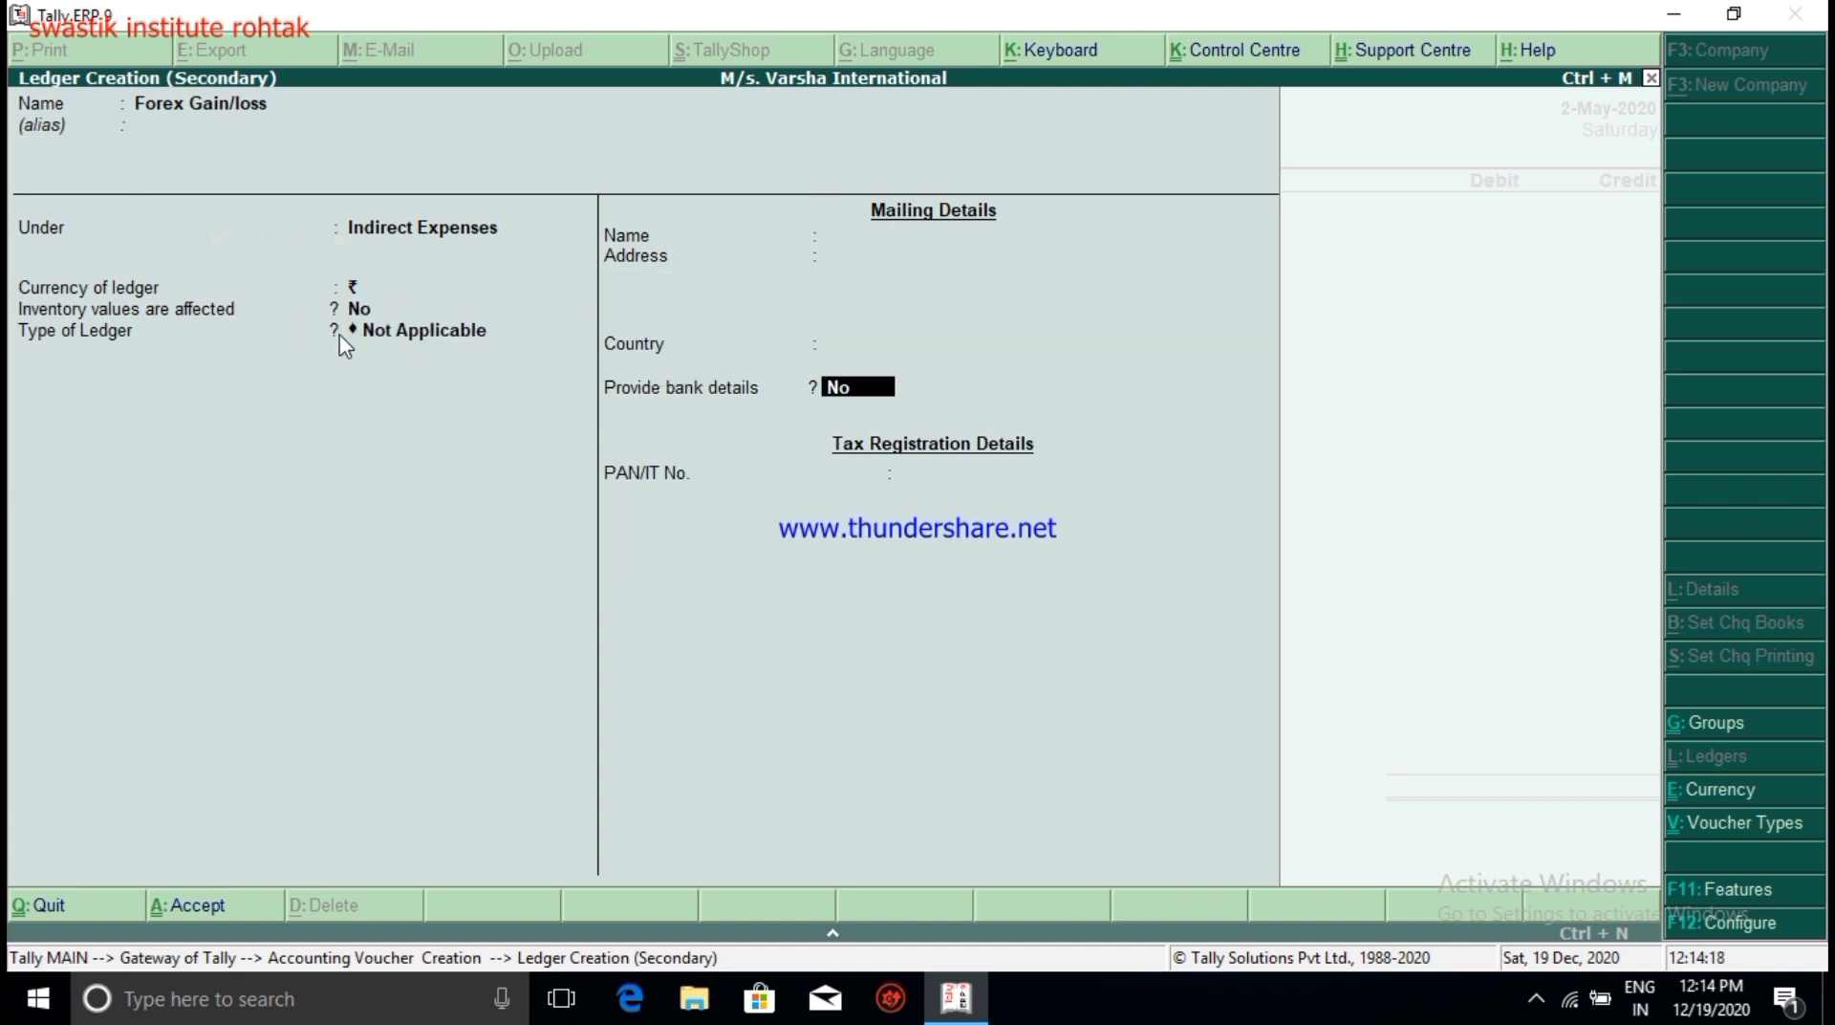
key(ctrl+a)
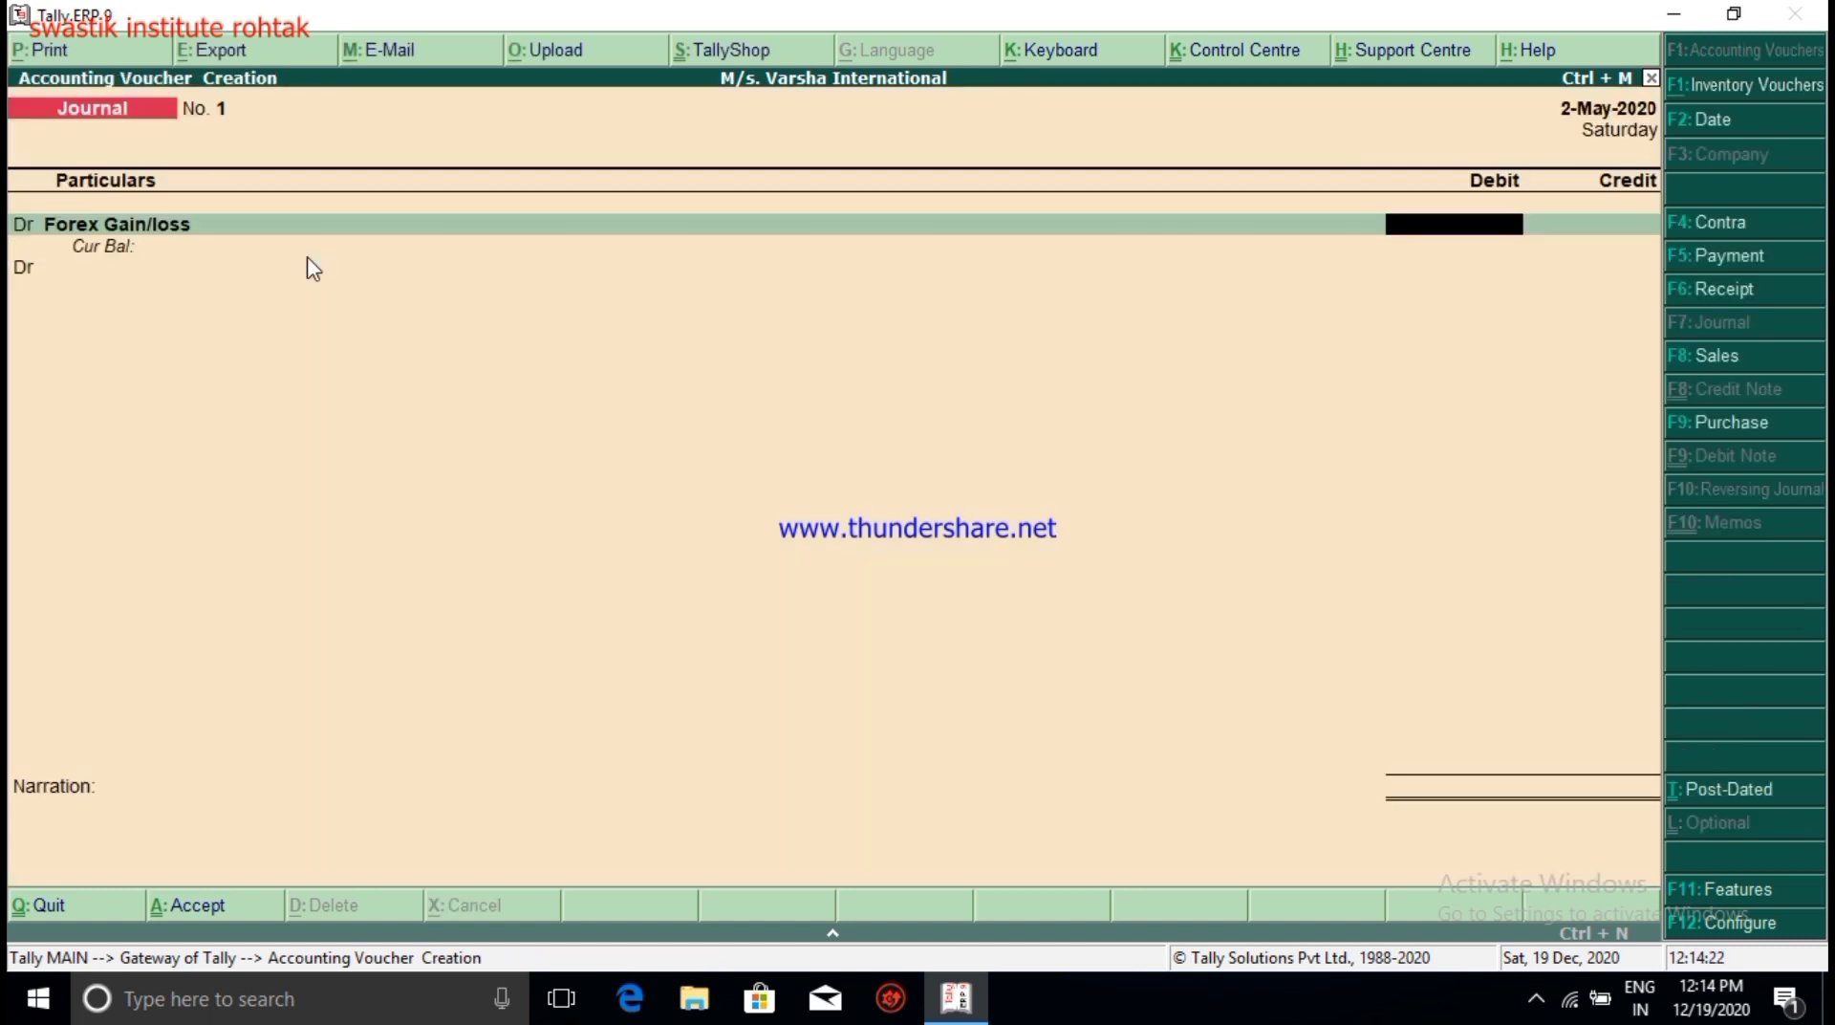
Step: Debit Forex Gain/loss with $300 at an exchange rate of ₹ 70/$
text($300)
key(Return)
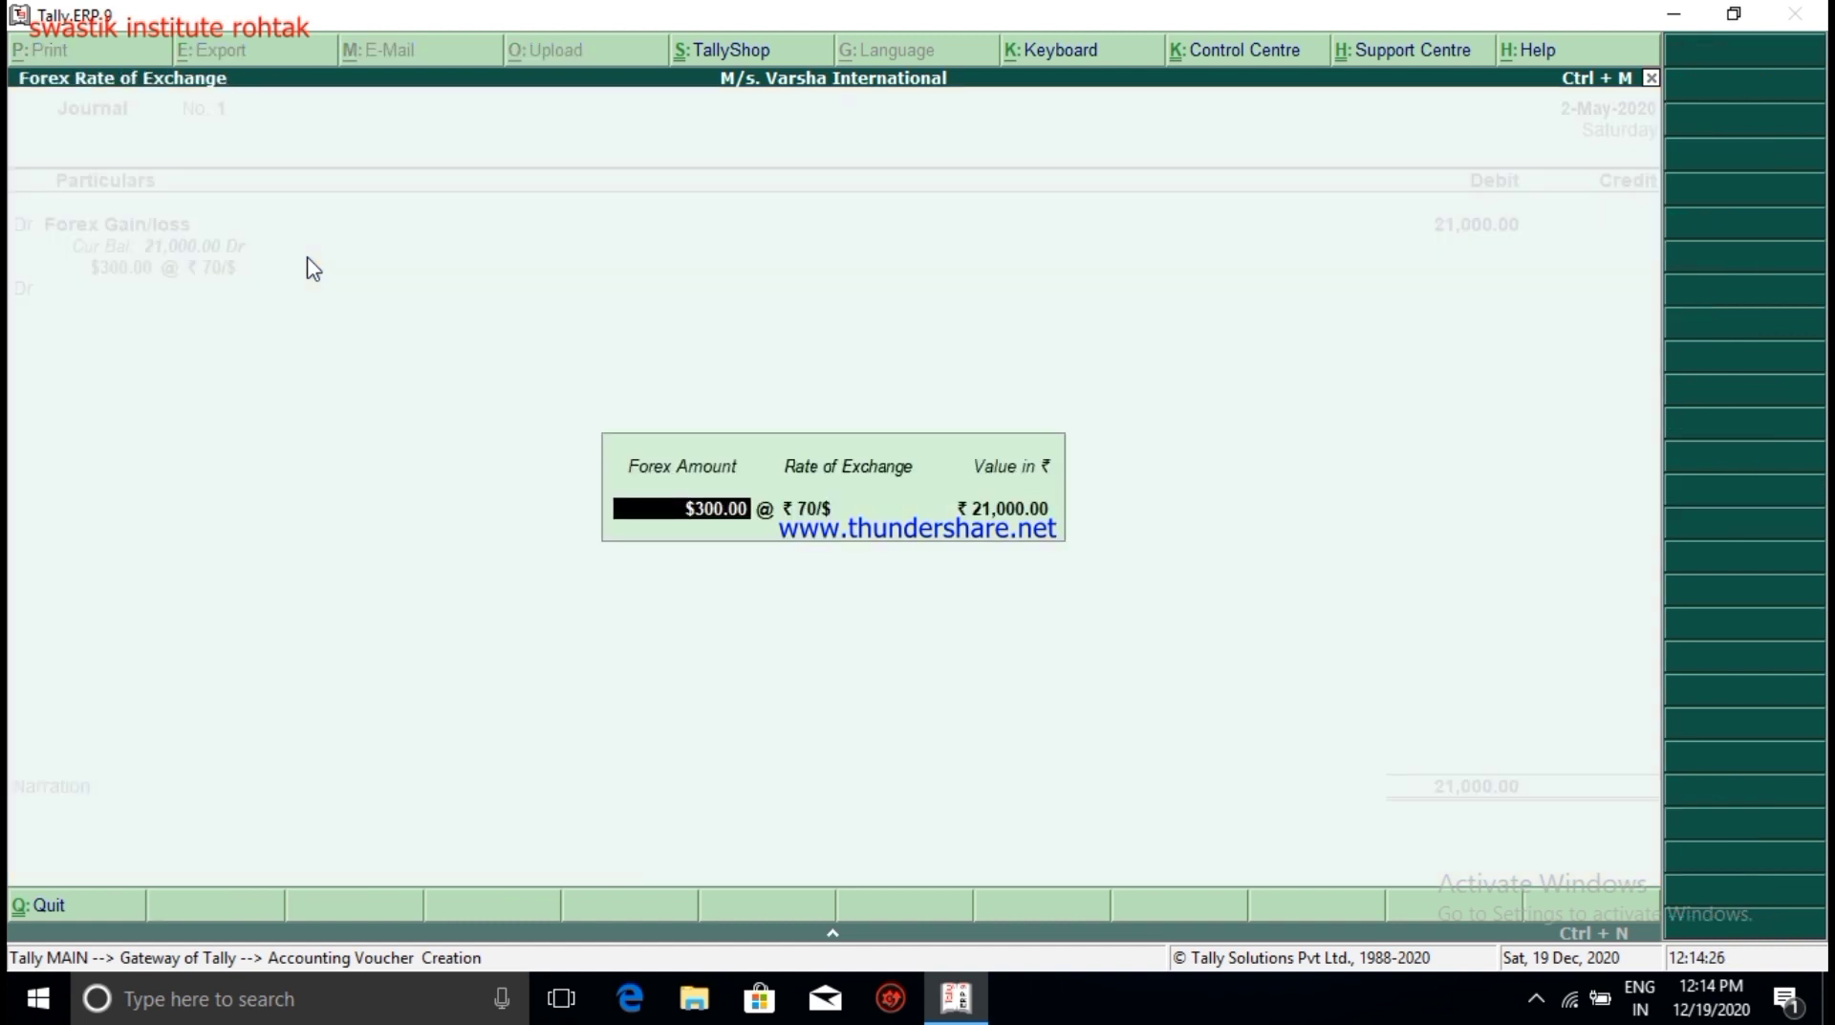
key(Return)
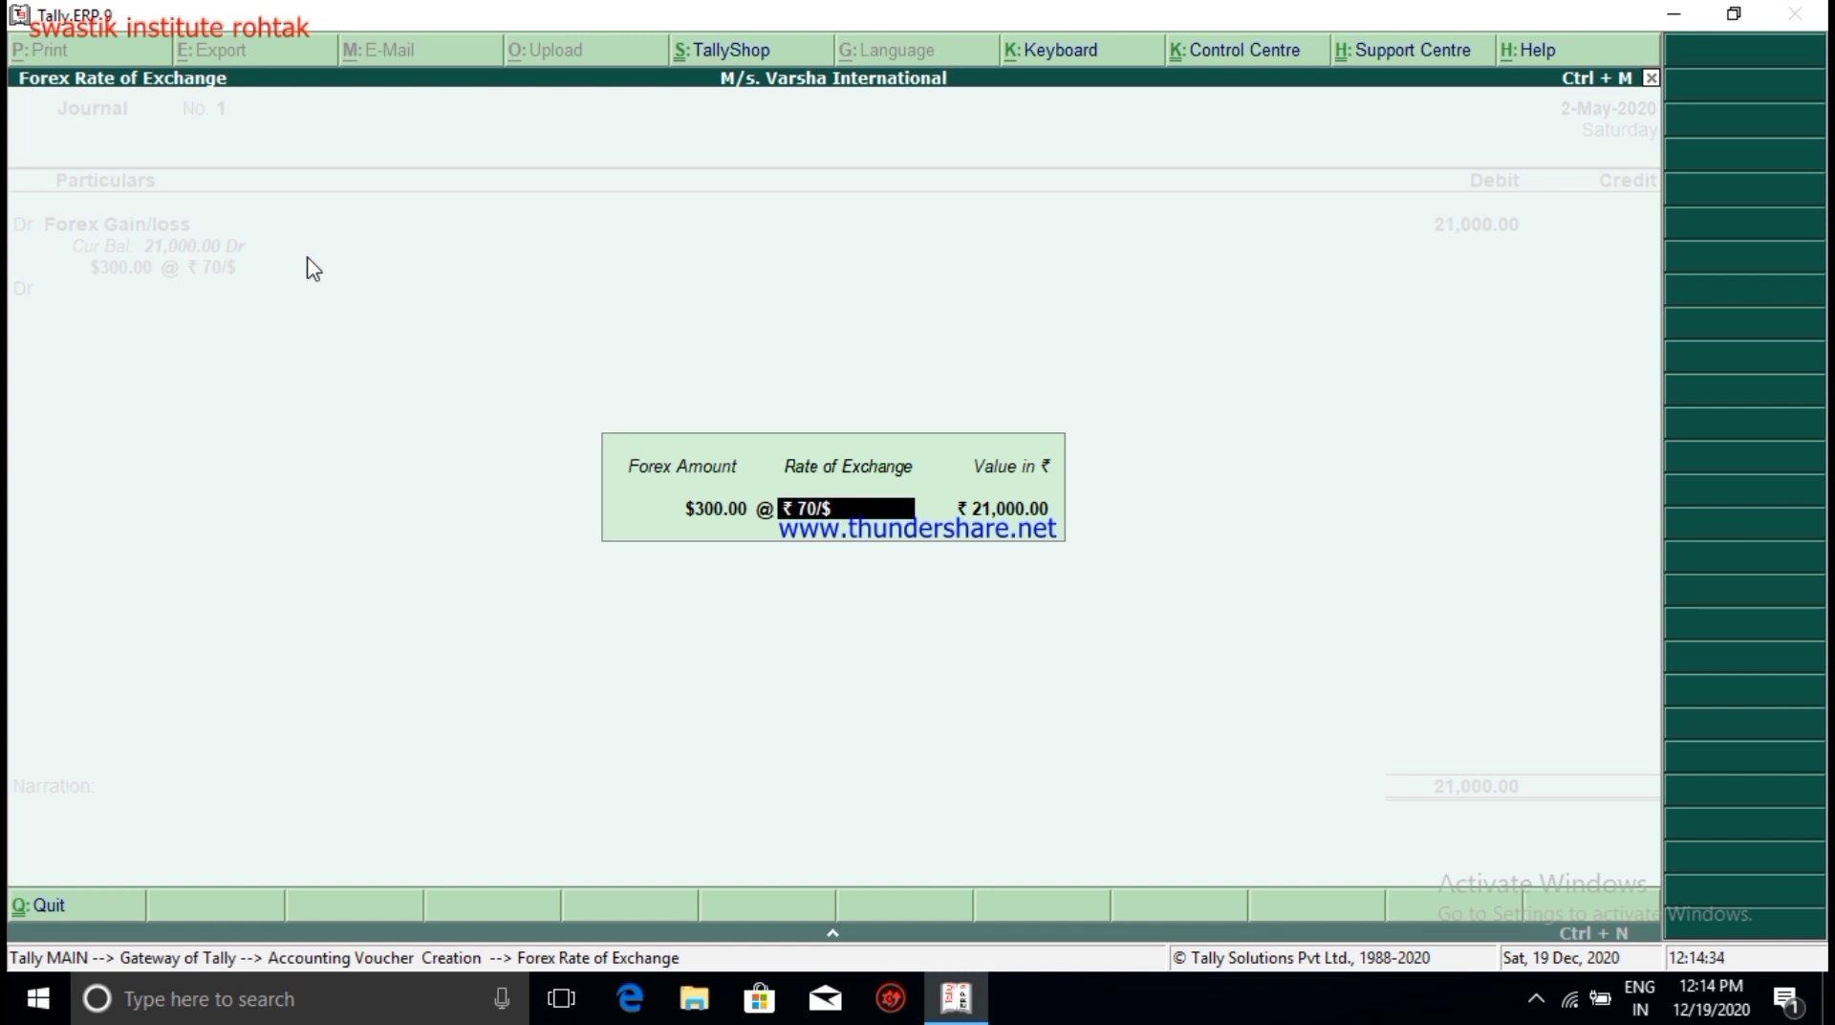
key(Return)
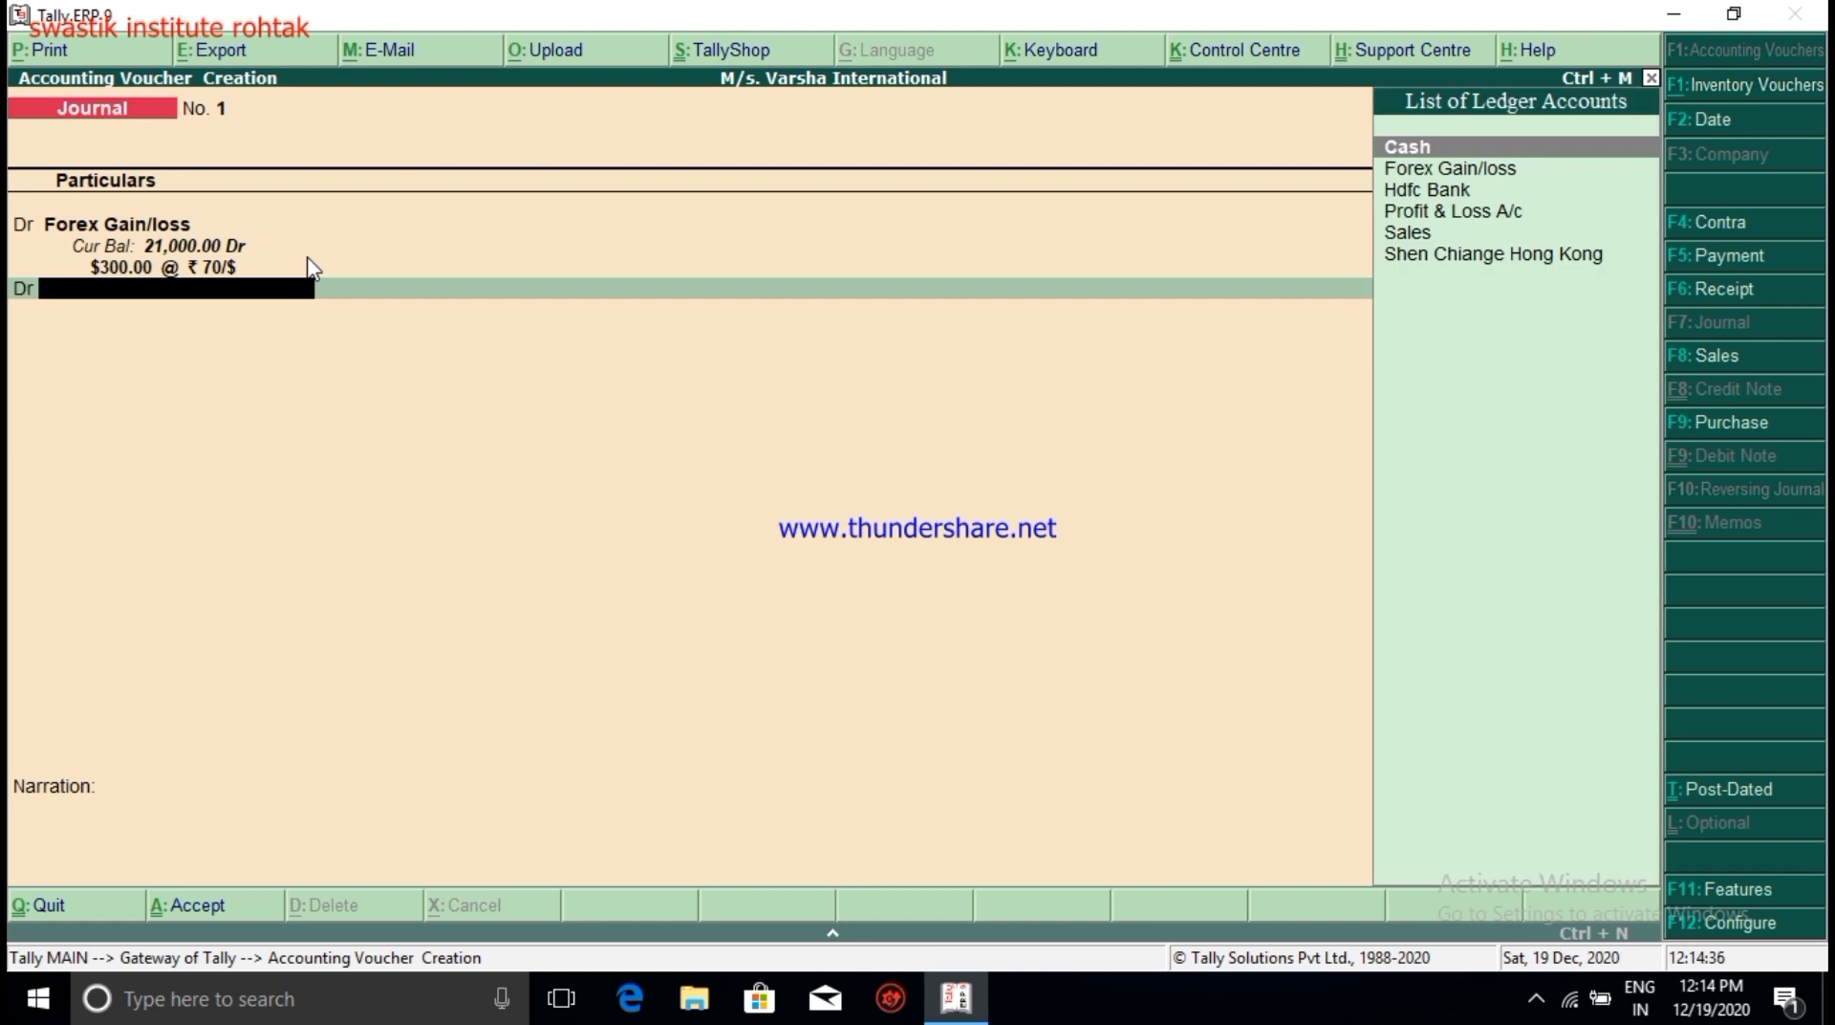
Step: Credit the Hong Kong customer's ledger with $300 at ₹ 70/$ against reference 1, and save the journal voucher without a narration
key(BackSpace)
text(c)
text(Sh)
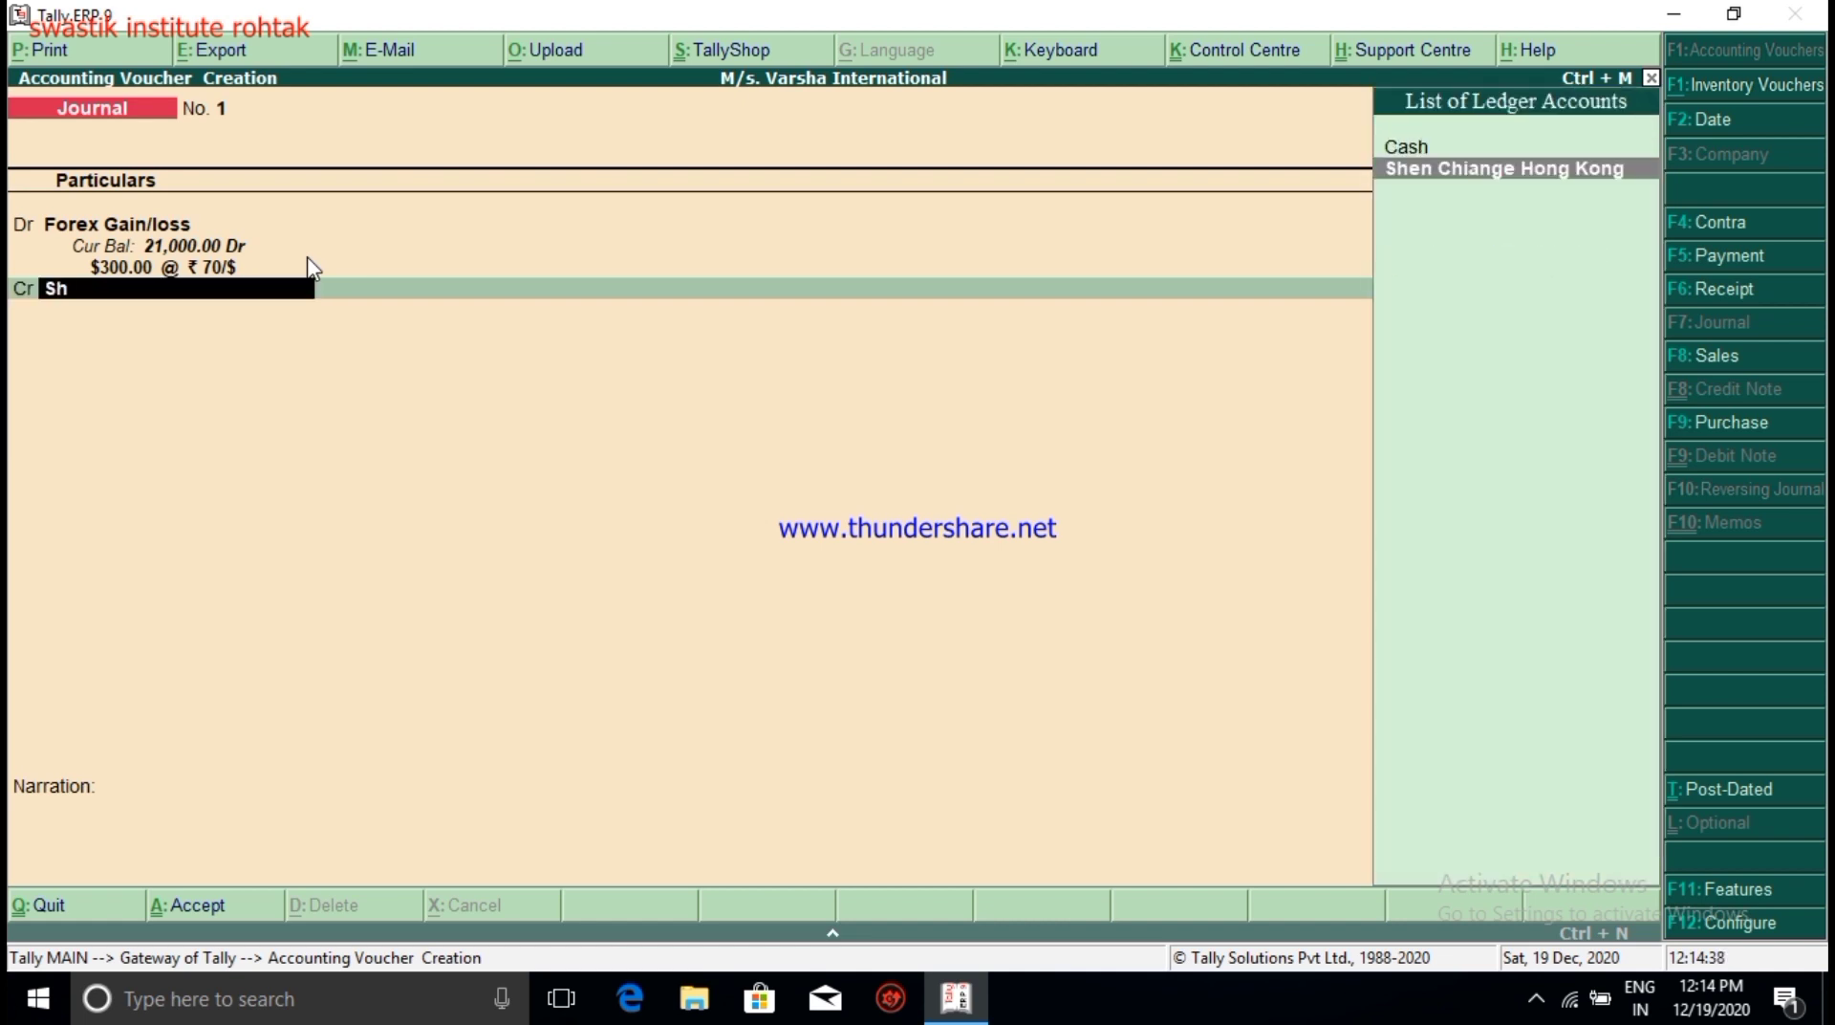
key(Return)
key(Return)
key(Return)
key(Return)
key(Return)
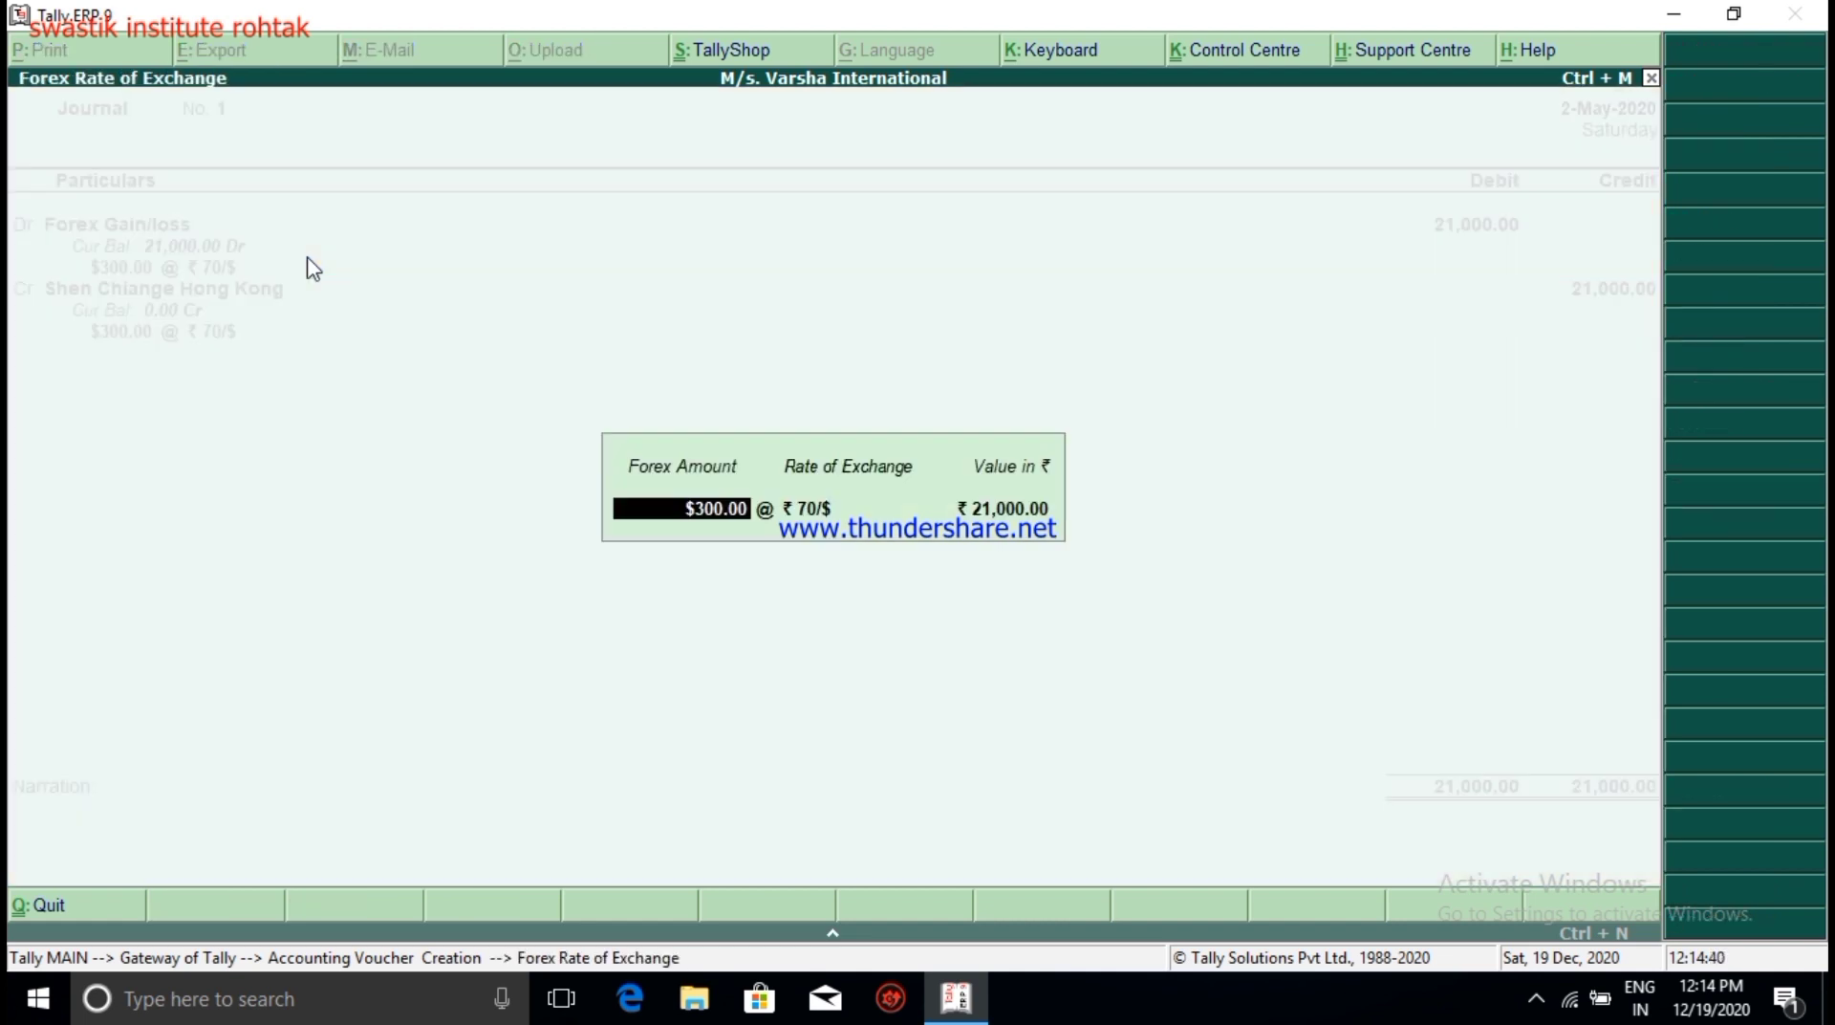
key(Return)
key(Return)
key(Return)
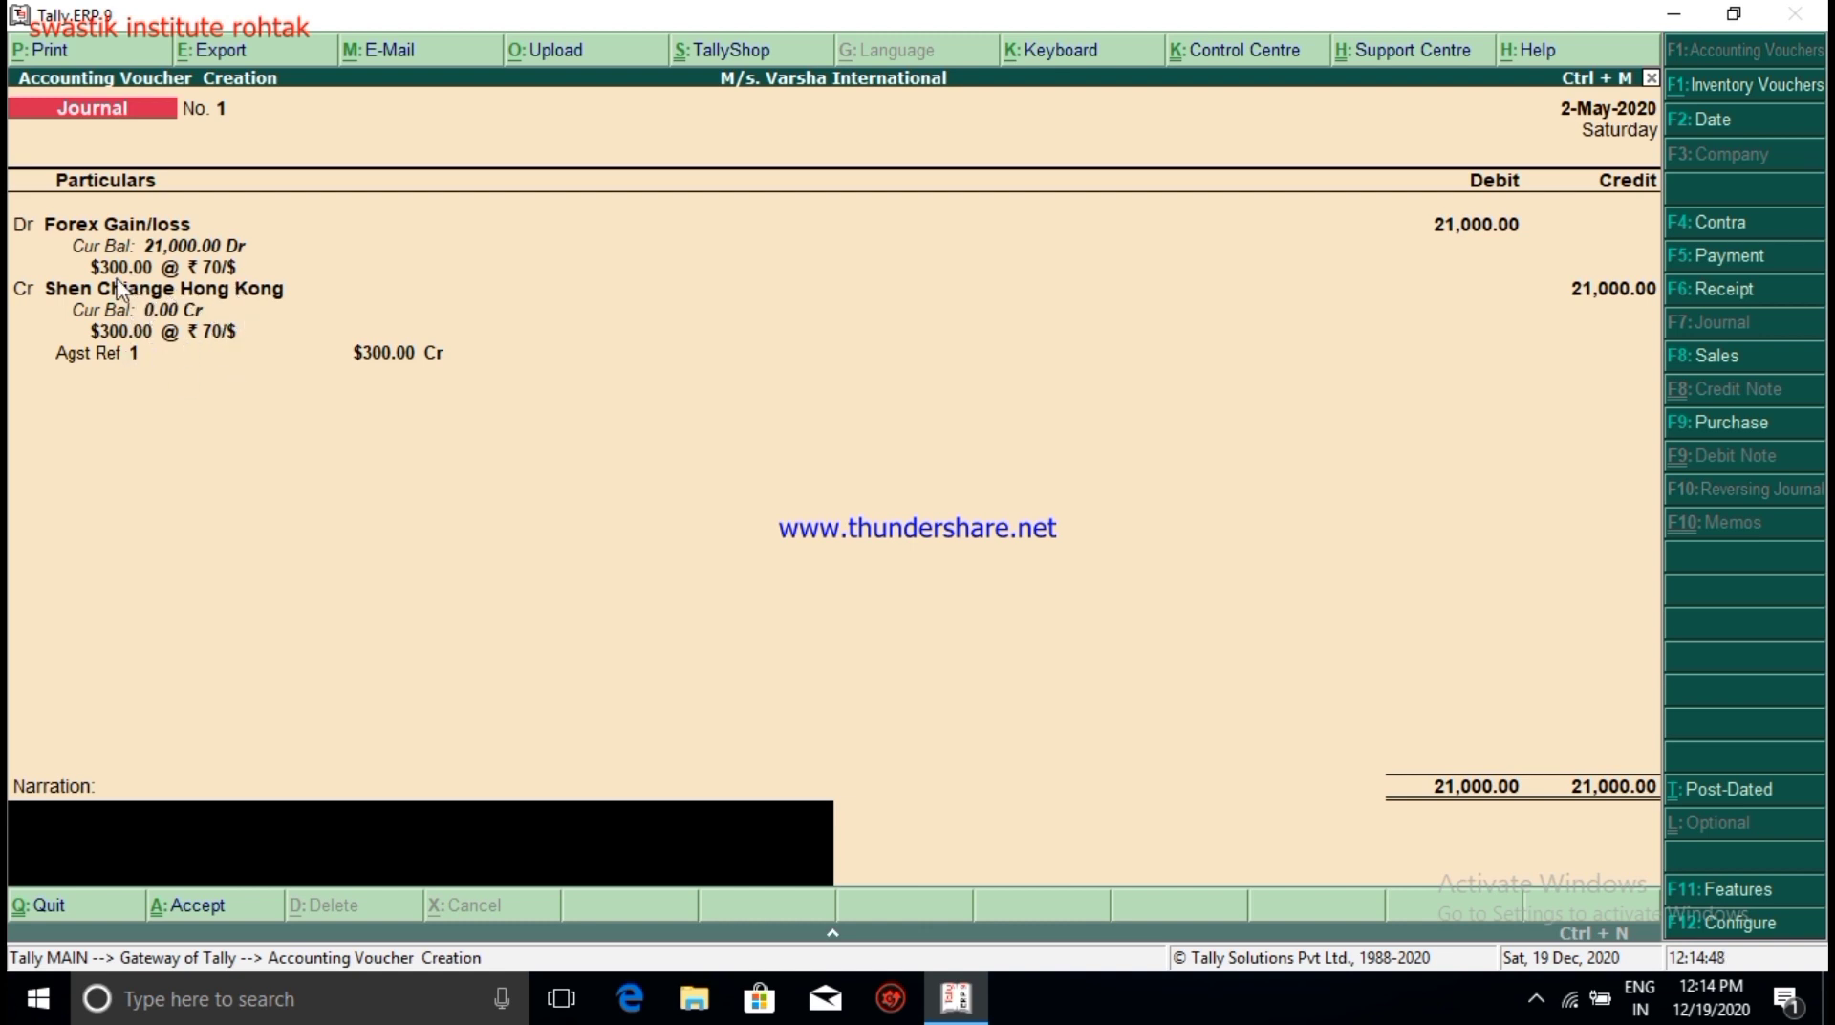
key(Return)
key(Return)
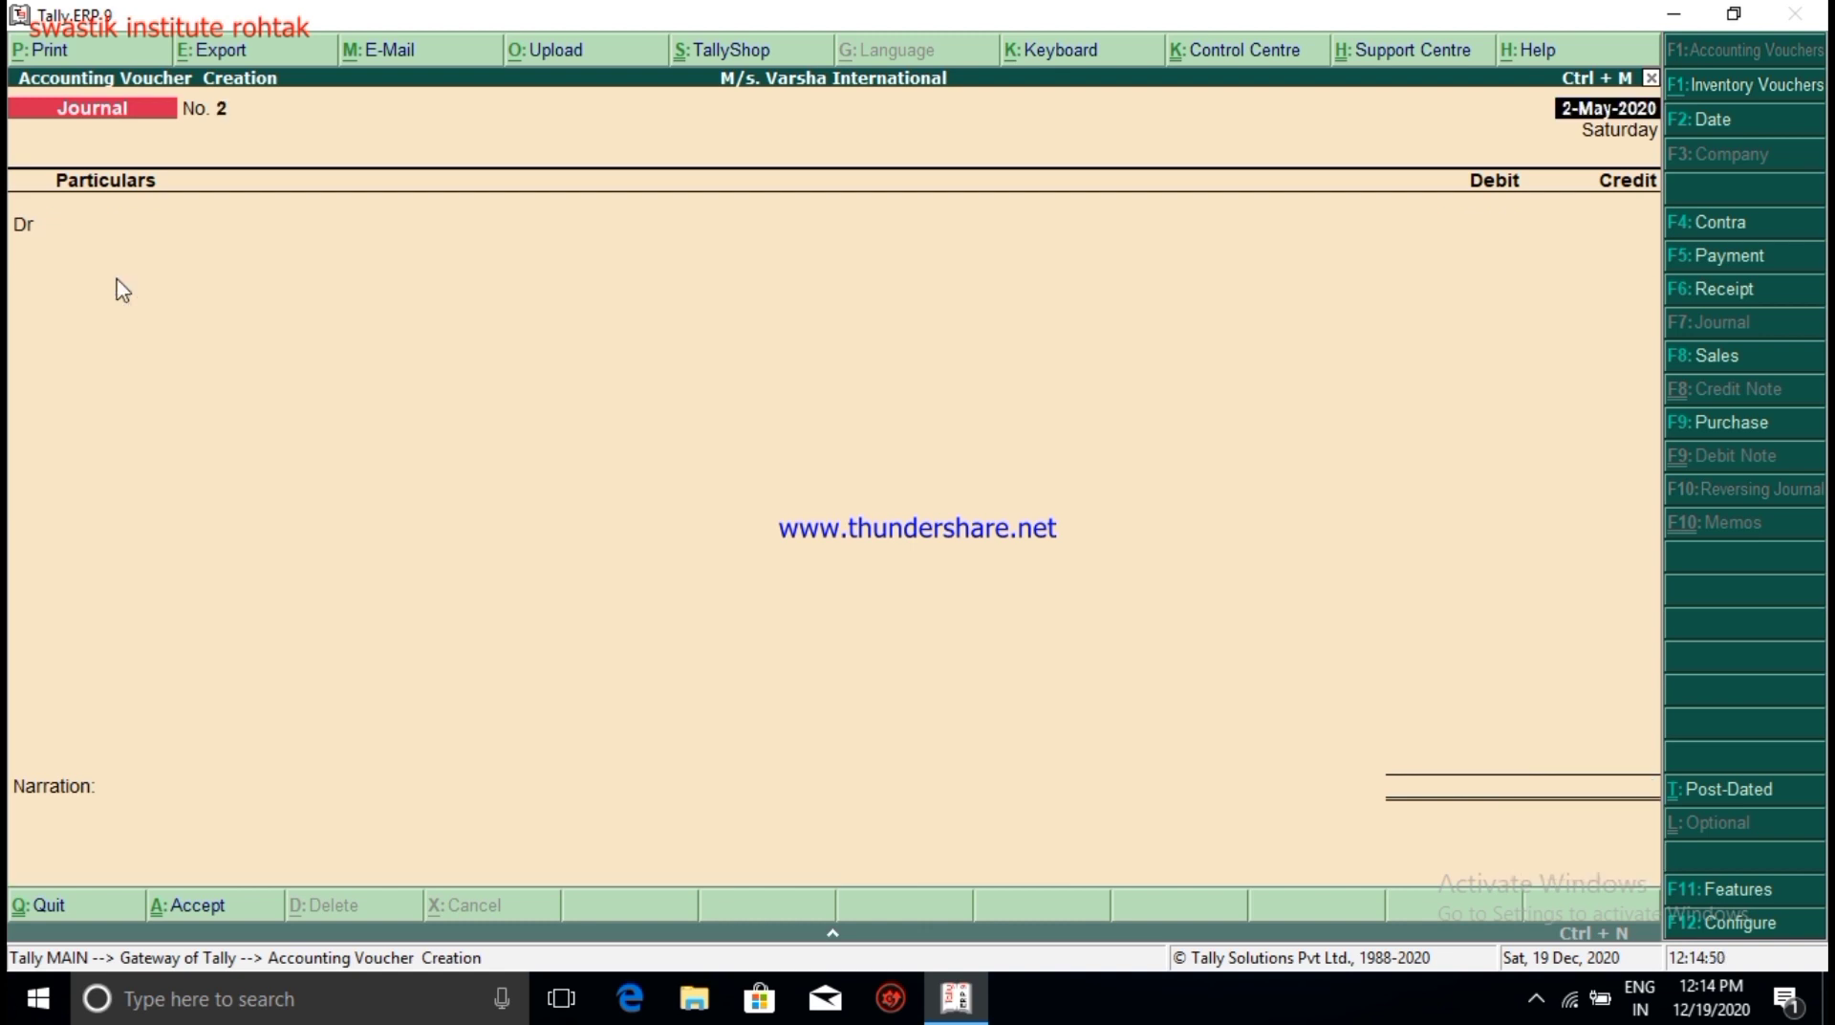
Step: Leave voucher entry and open the Account Books reports
key(Escape)
key(Return)
key(d)
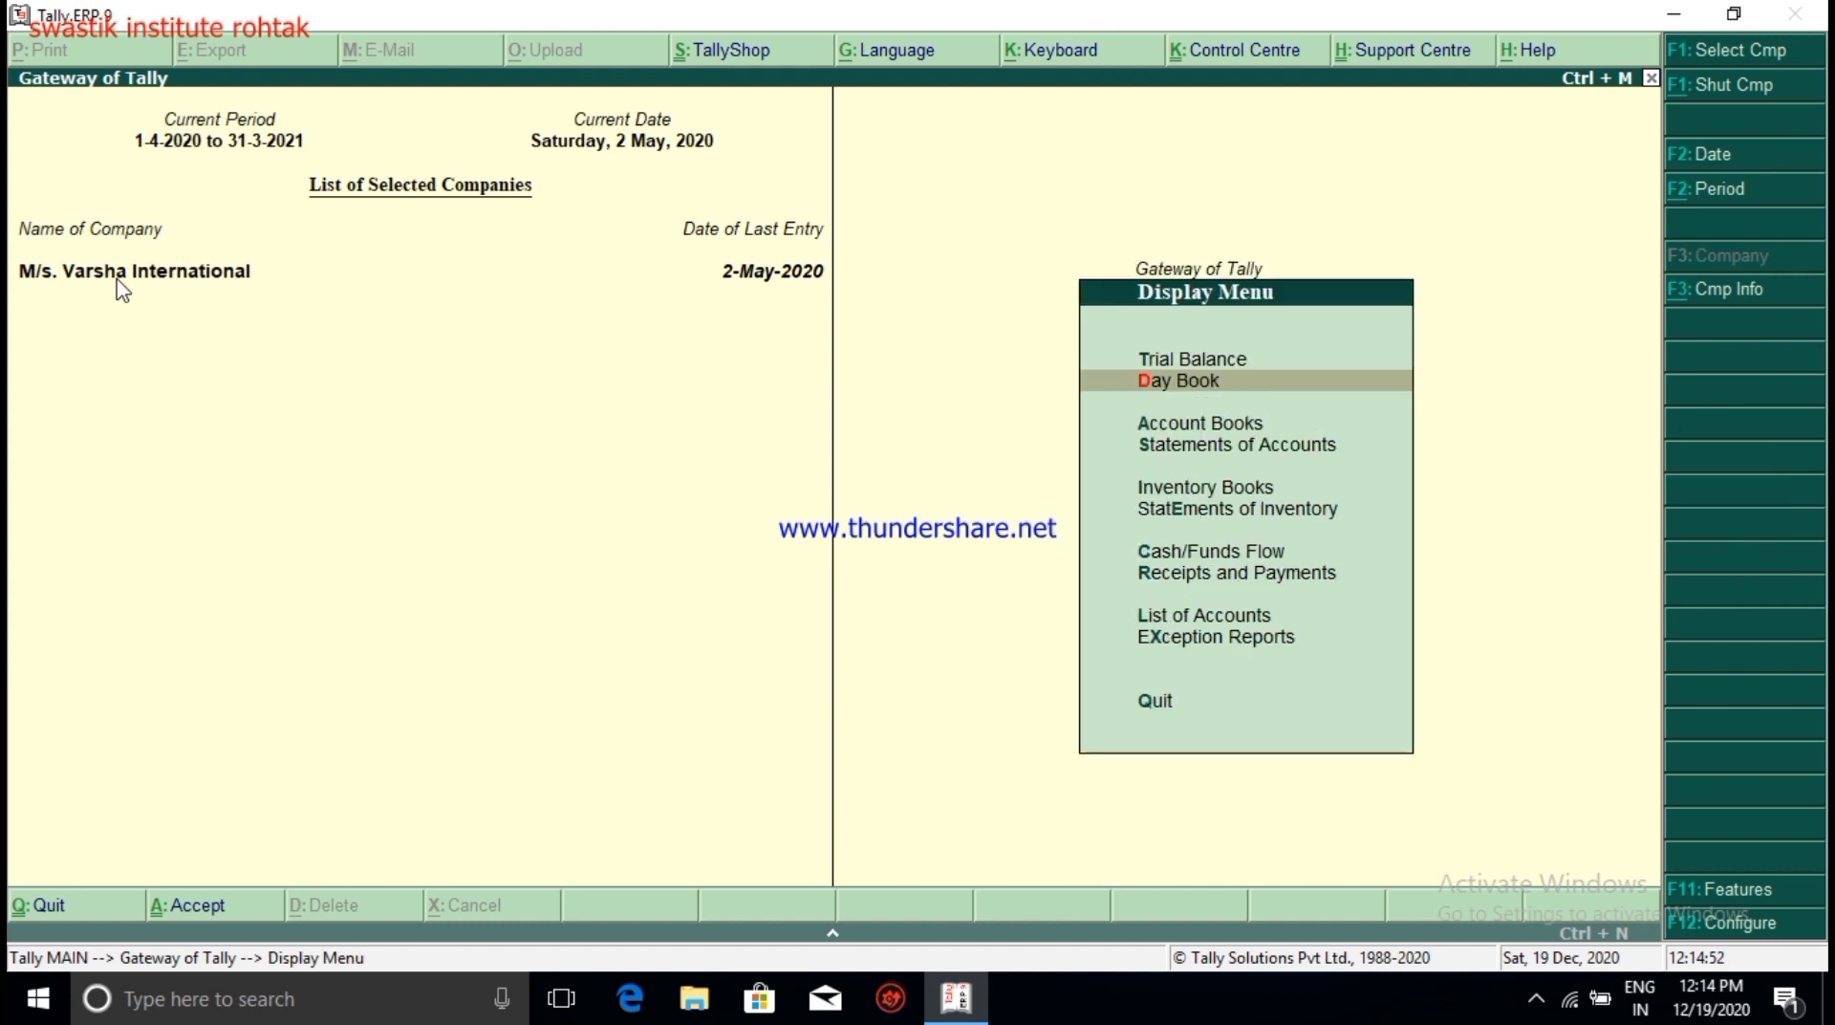
key(Down)
key(Down)
key(Up)
key(Return)
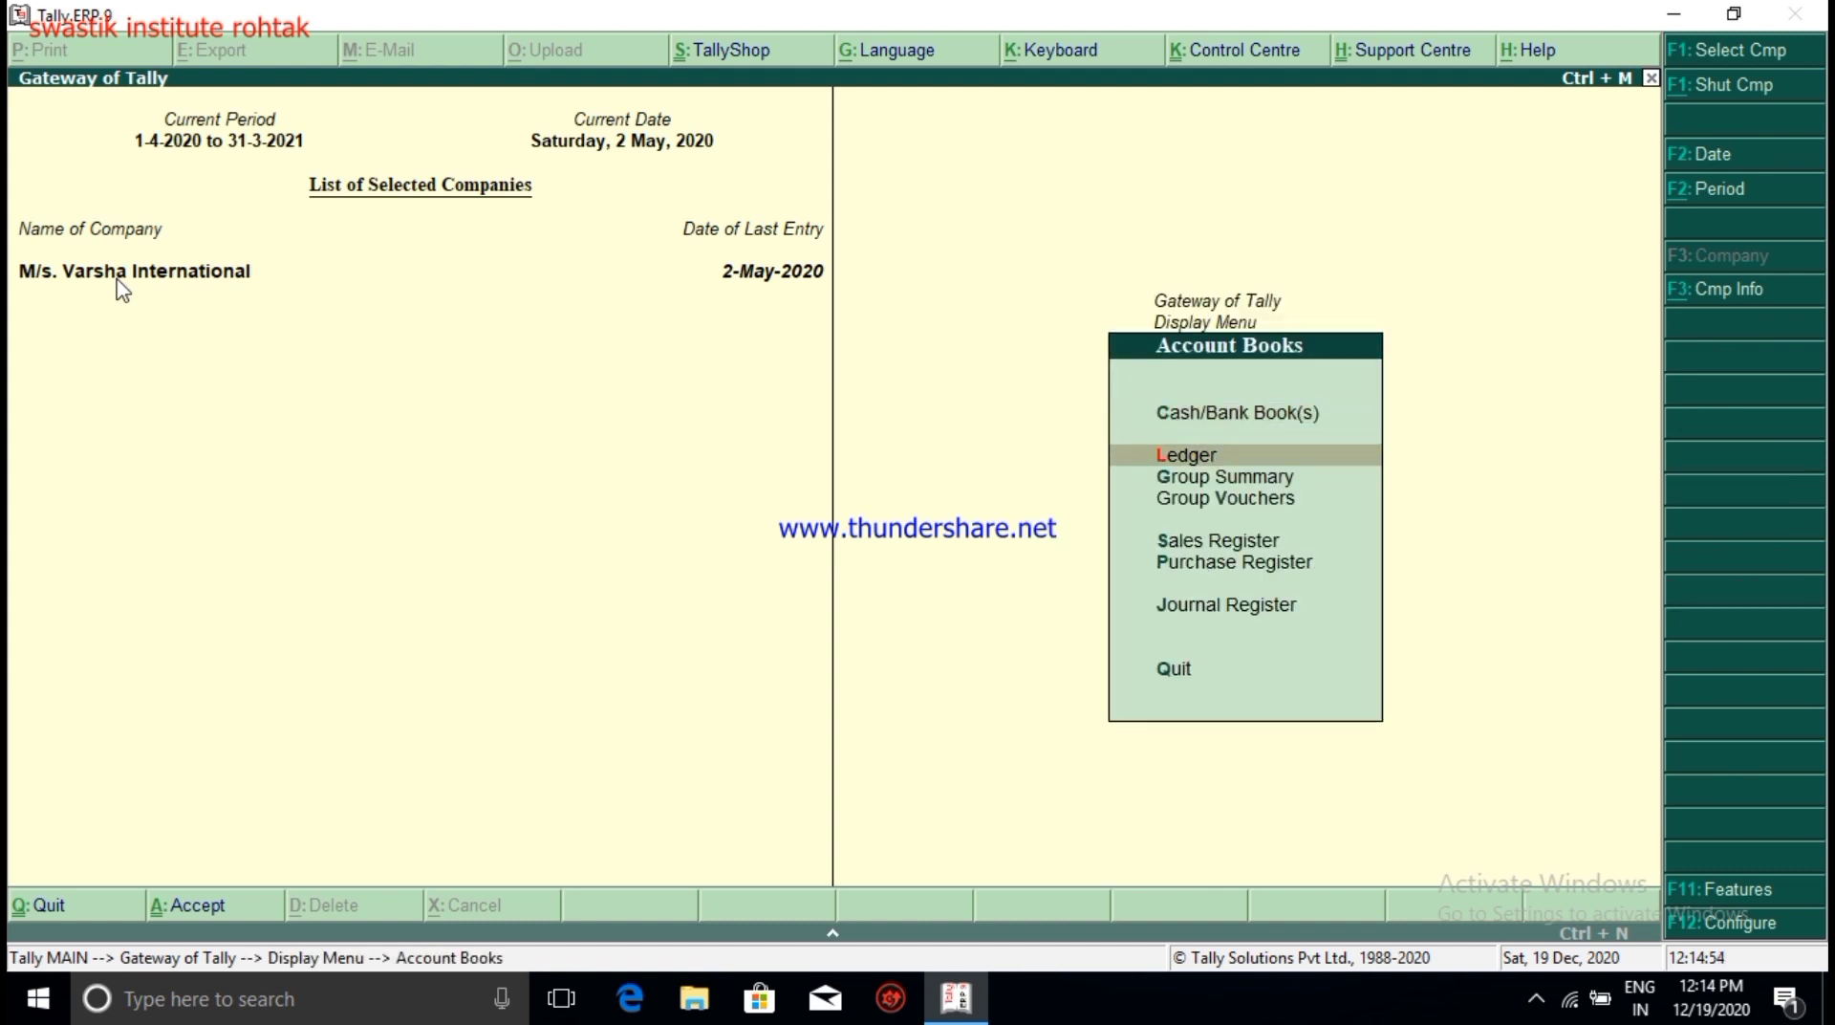
Step: Display the Hong Kong customer's ledger from 1-4-2020 to 2-5-2020 and highlight the Unadjusted Forex Gain/Loss line
key(Return)
text(S)
key(Up)
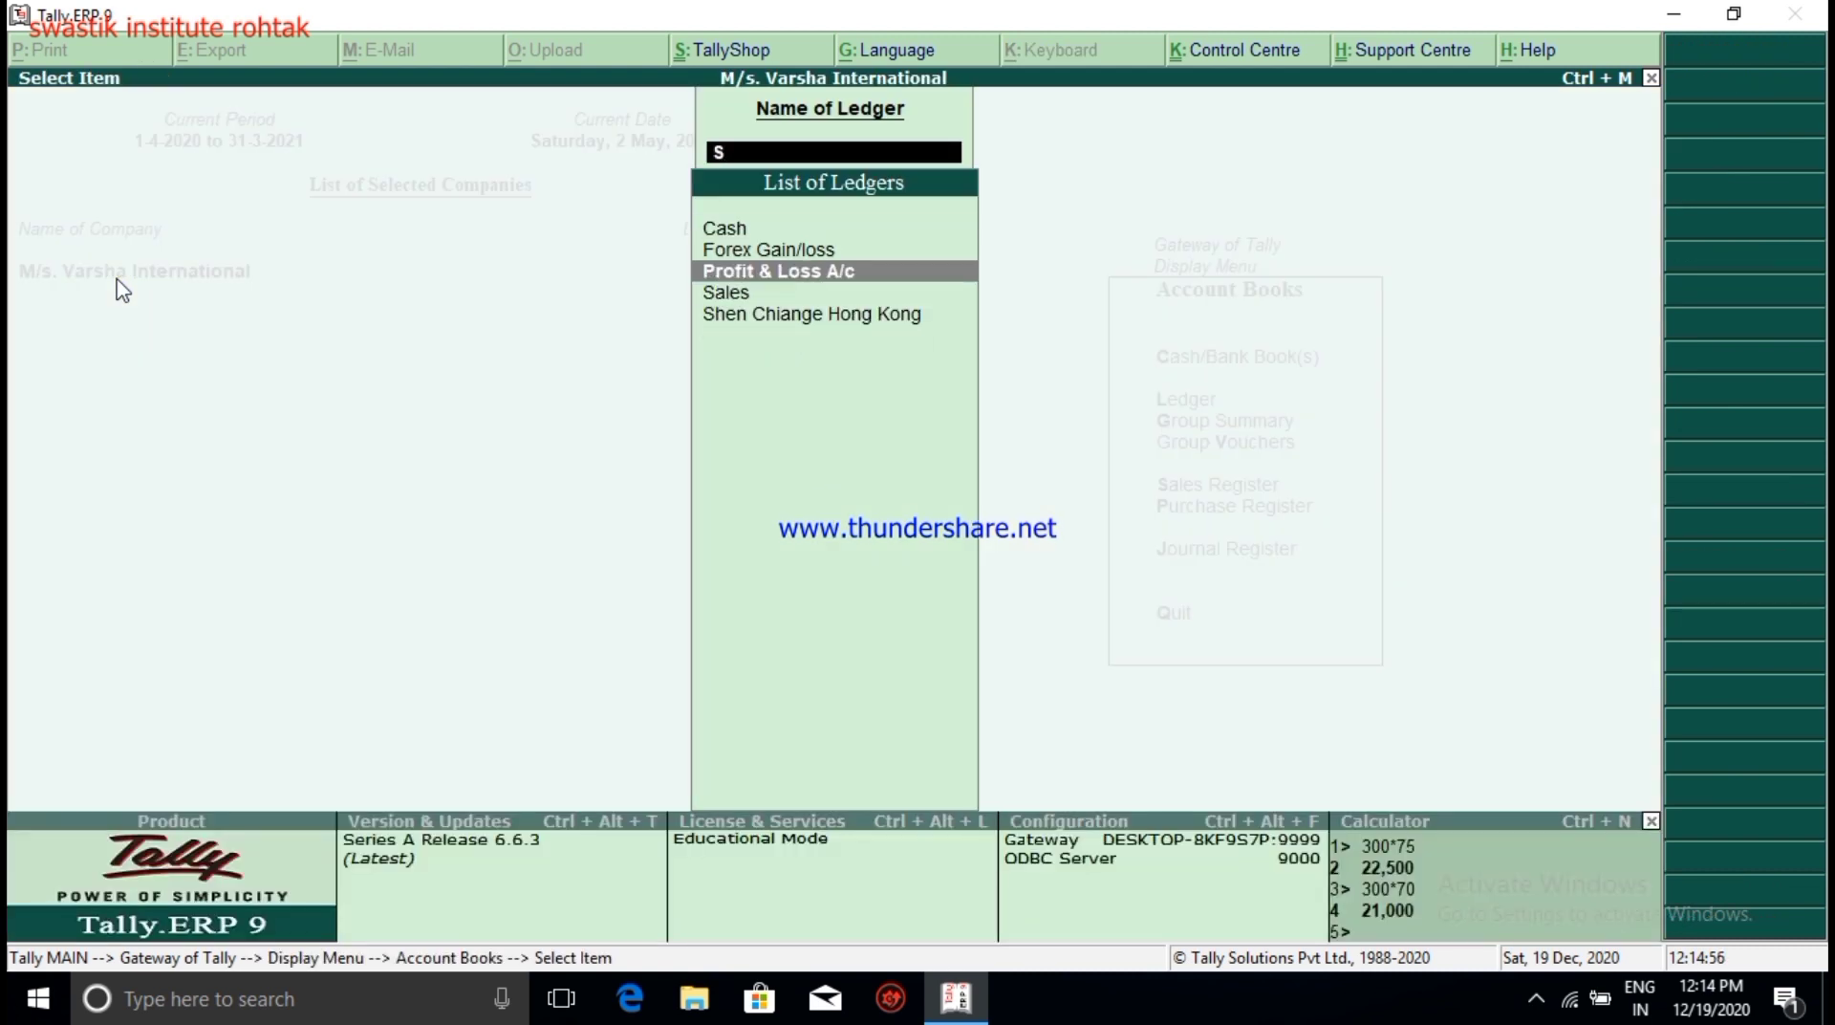
key(Down)
key(Down)
key(Return)
key(F2)
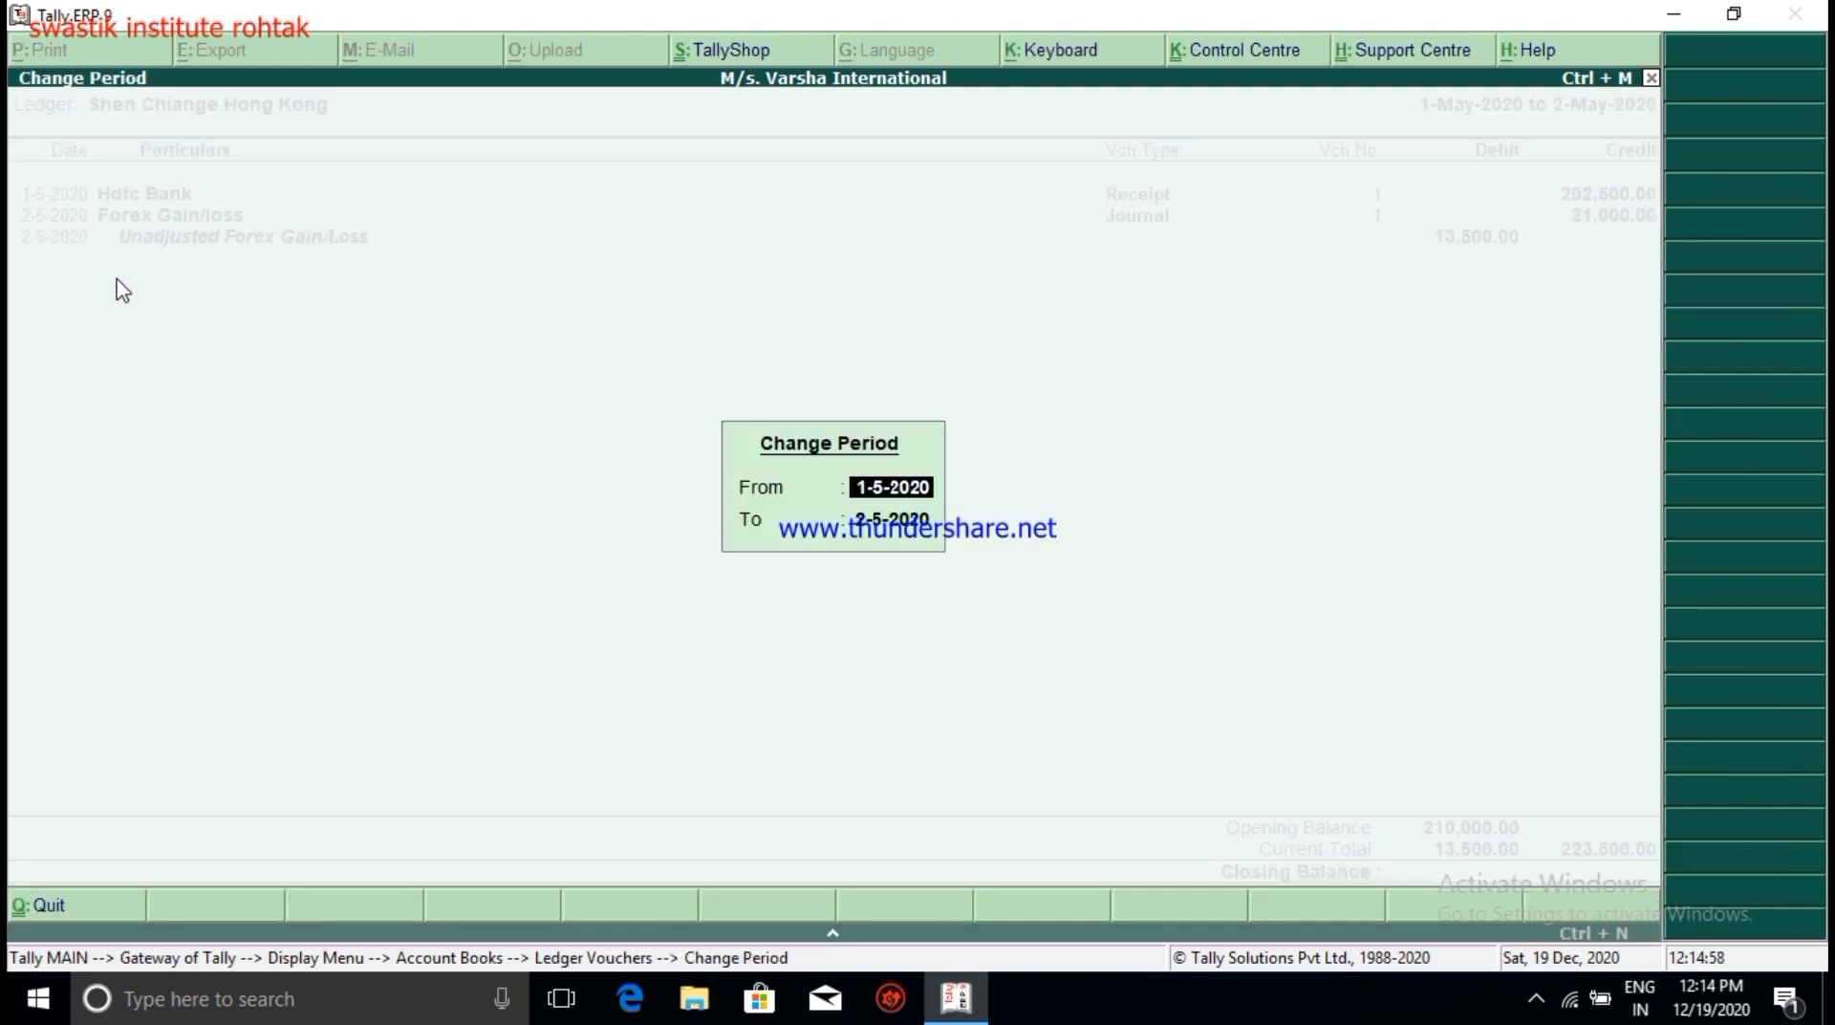
text(1-4)
key(Return)
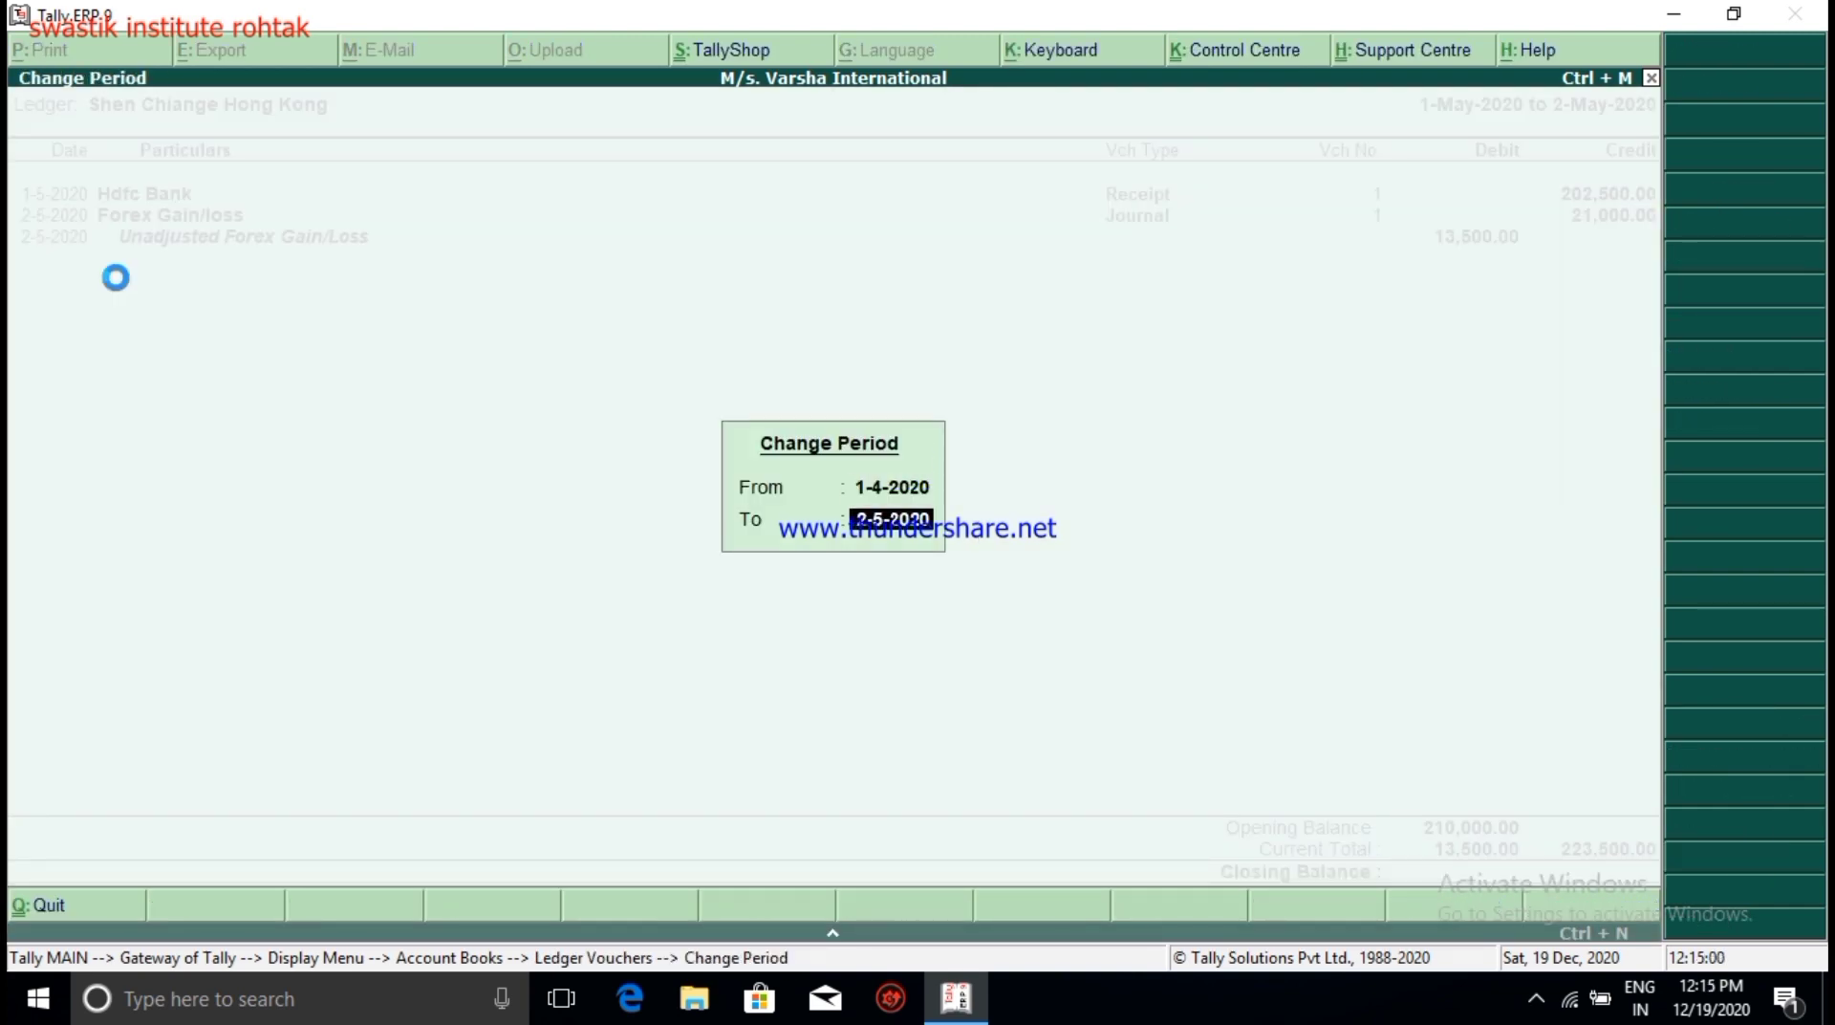
key(Return)
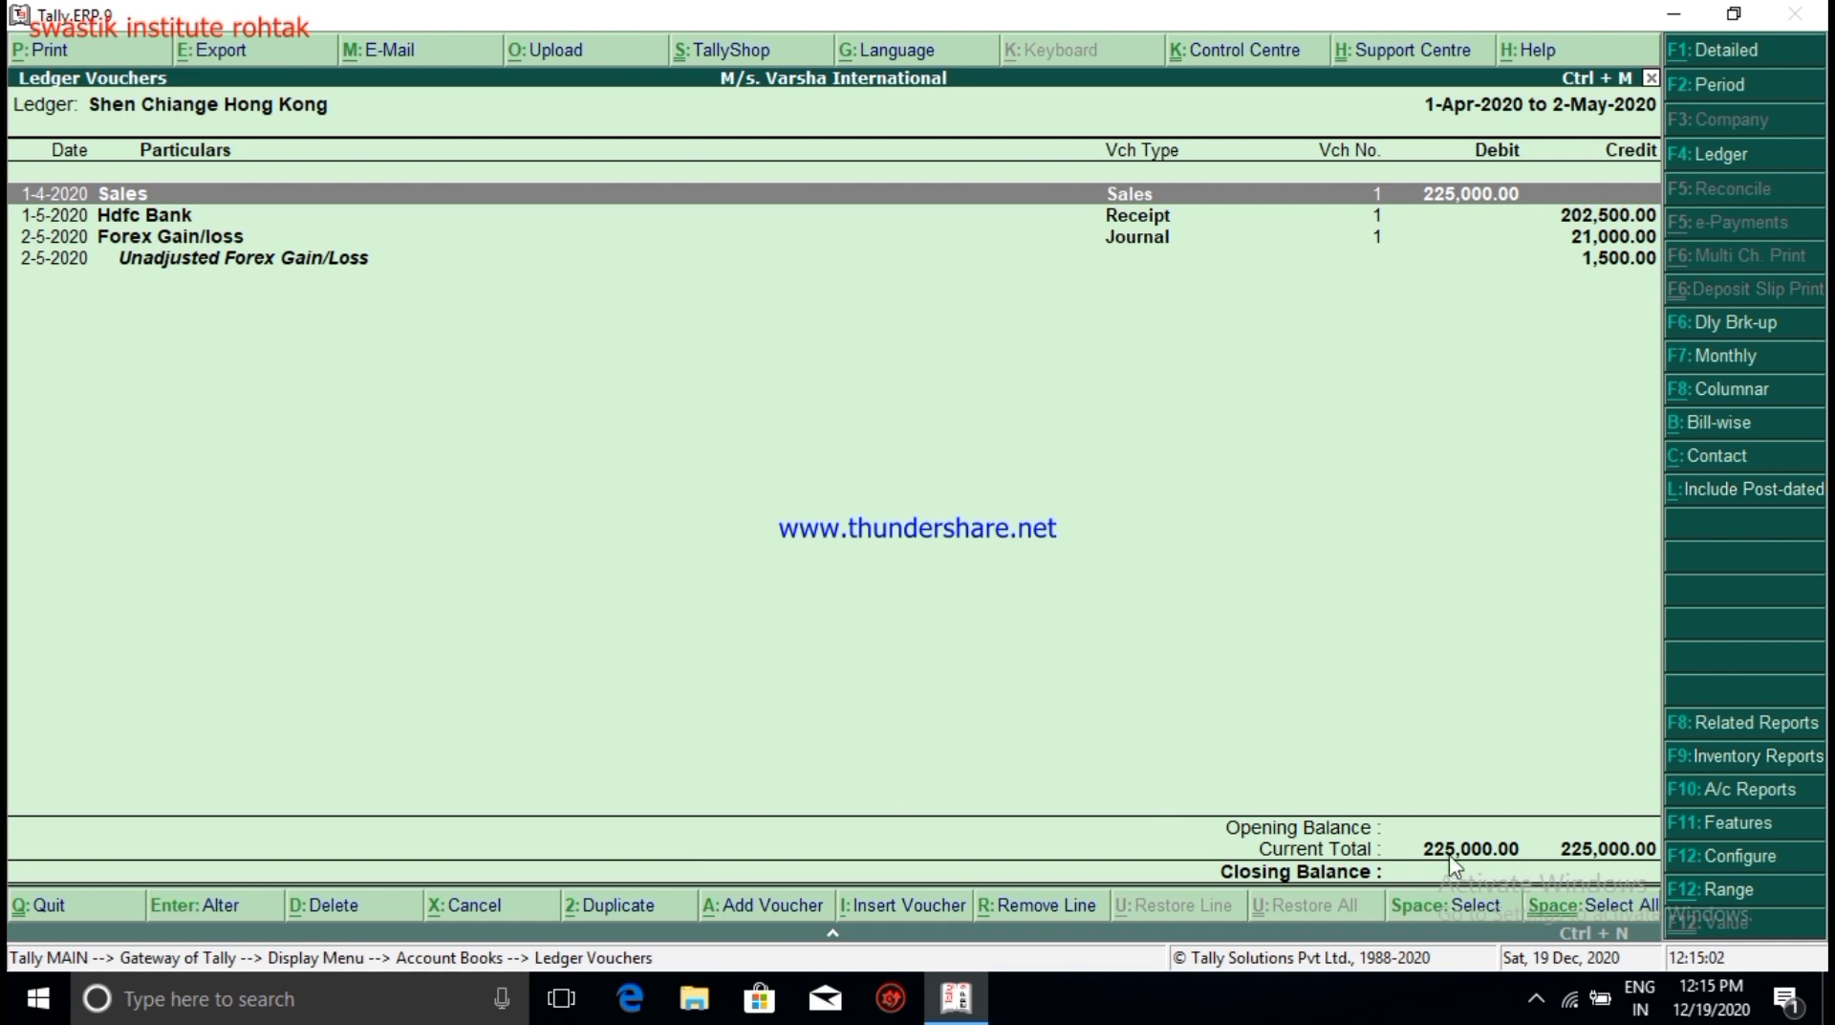
key(Down)
key(Down)
key(Down)
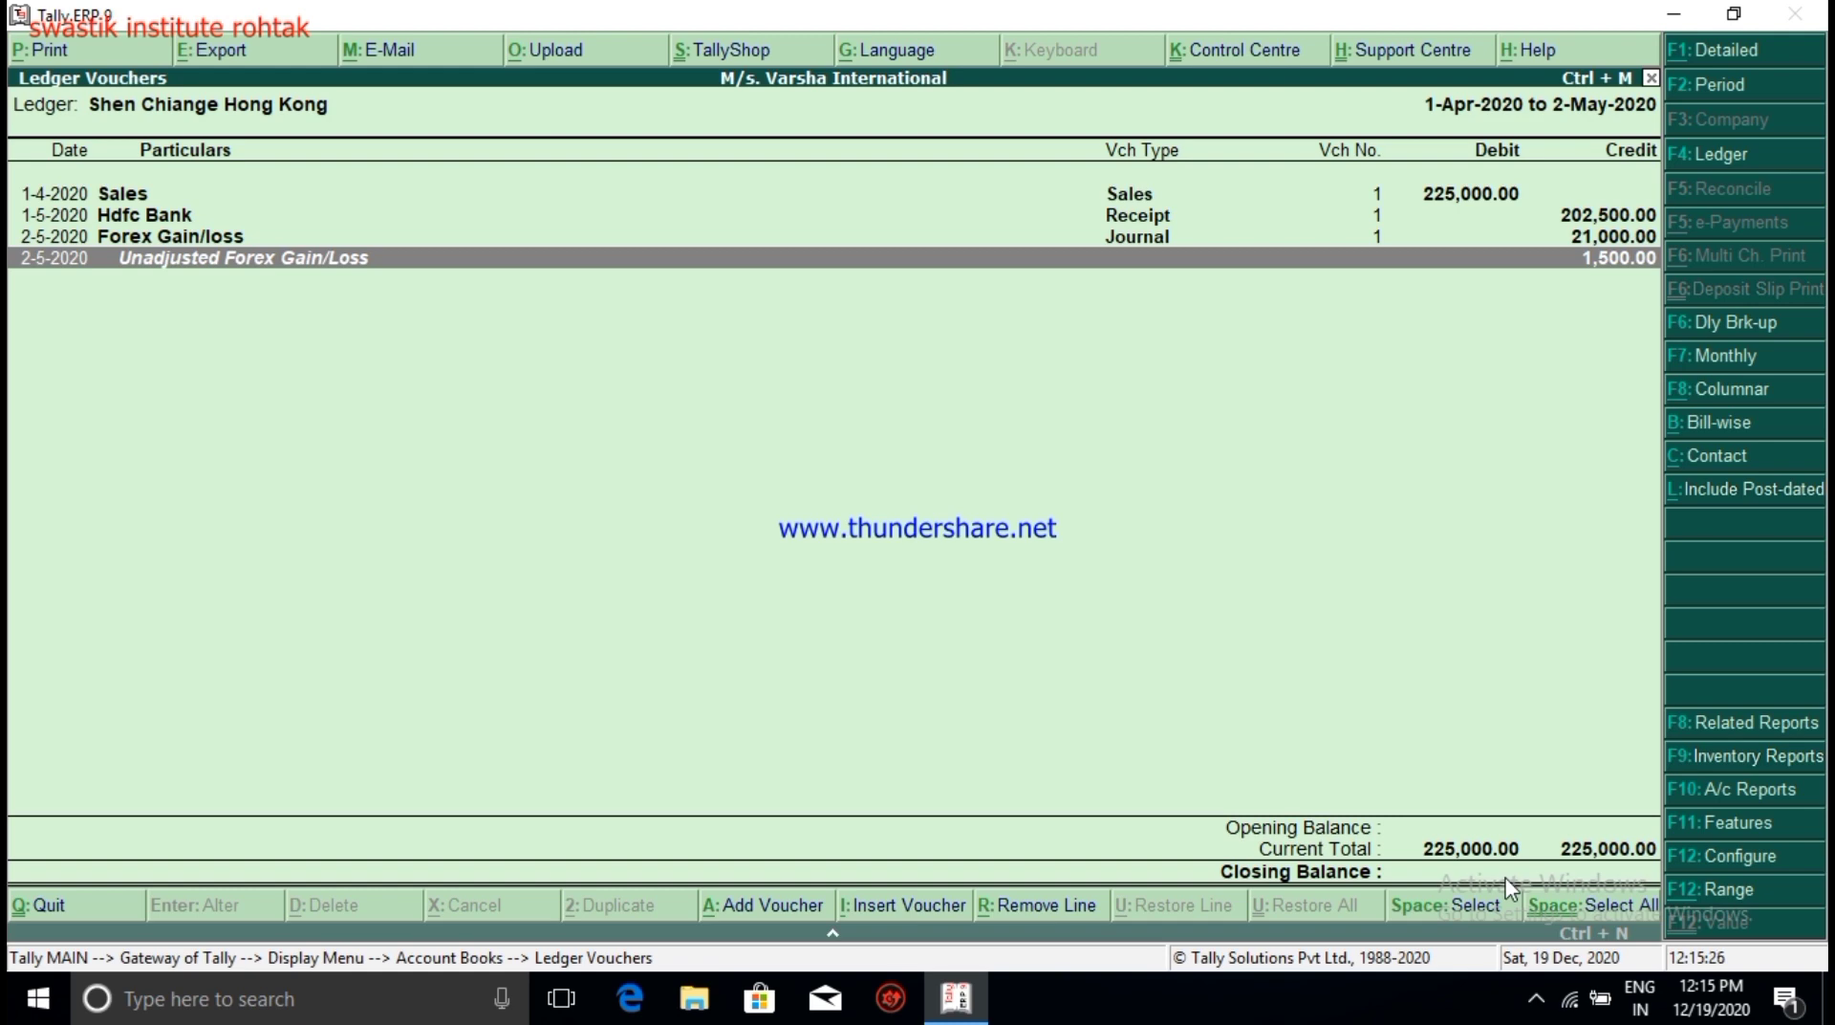
Step: Leave the ledger report and open the Accounts Info masters
key(Escape)
key(Escape)
key(Escape)
key(Escape)
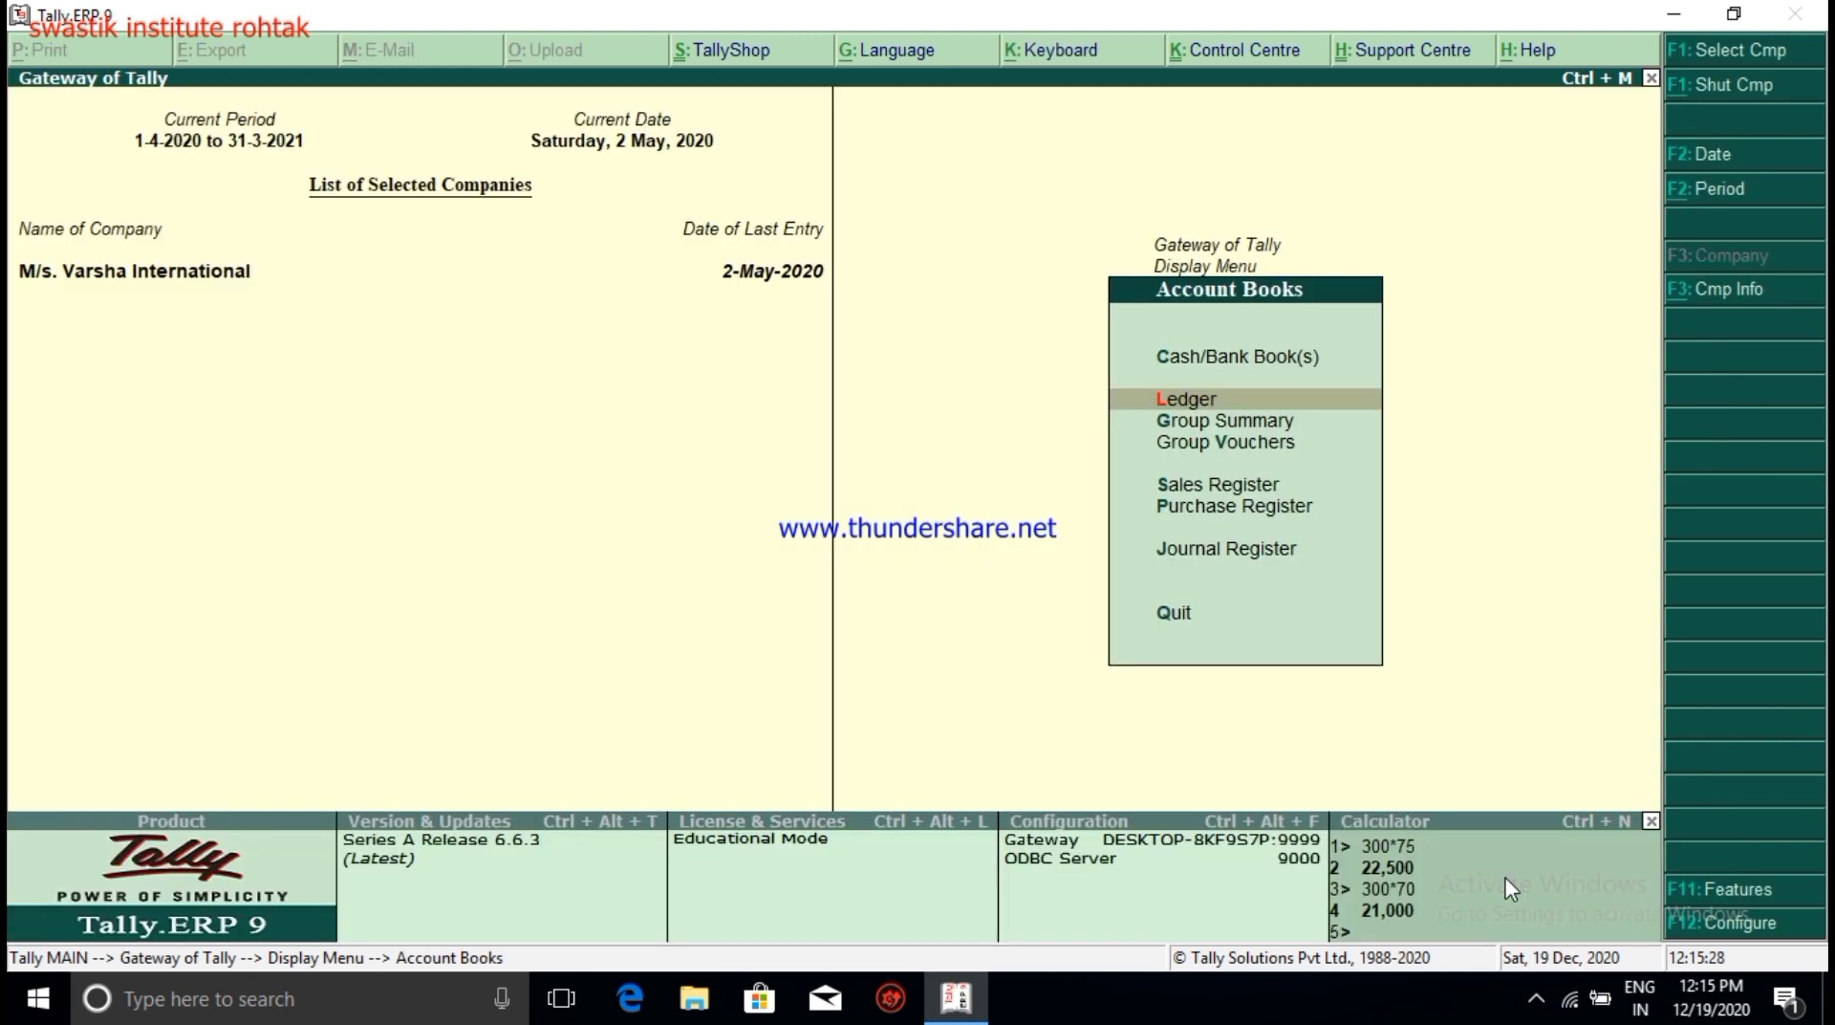
key(a)
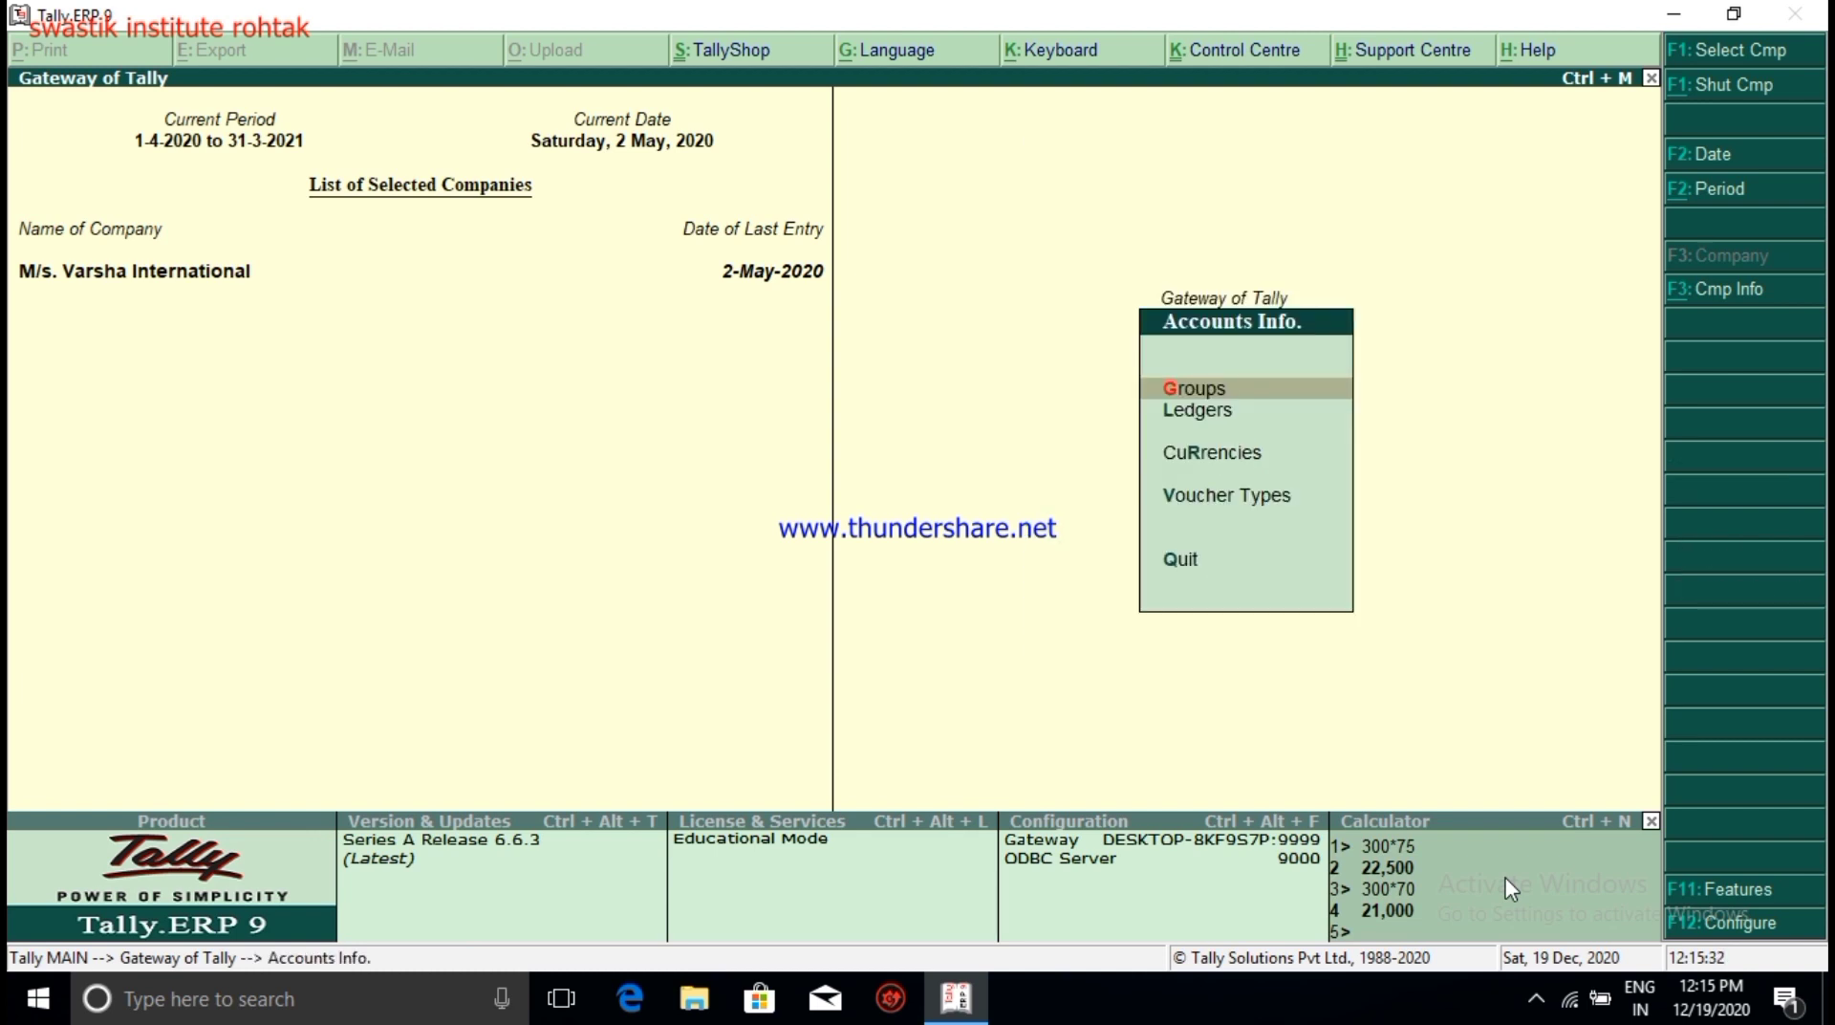
Step: Open the Journal voucher type for alteration
key(Down)
key(Down)
key(Up)
key(Down)
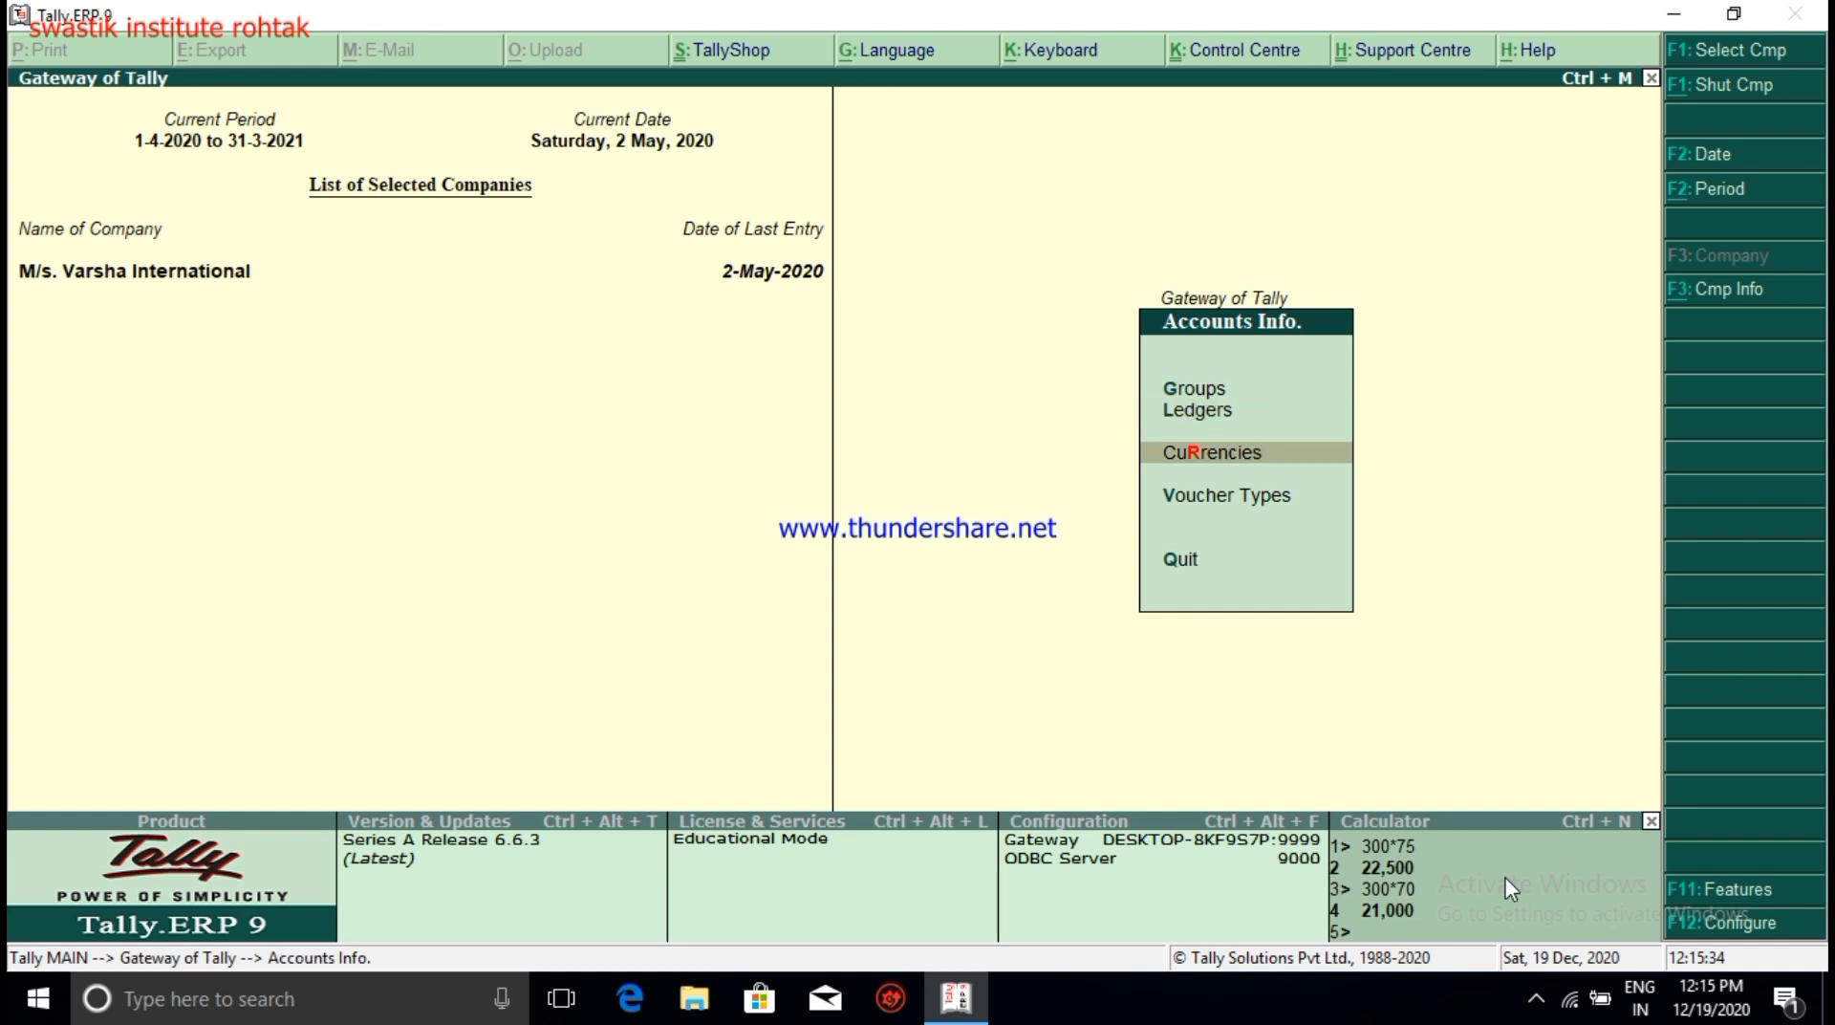
key(Down)
key(Return)
key(Down)
key(Down)
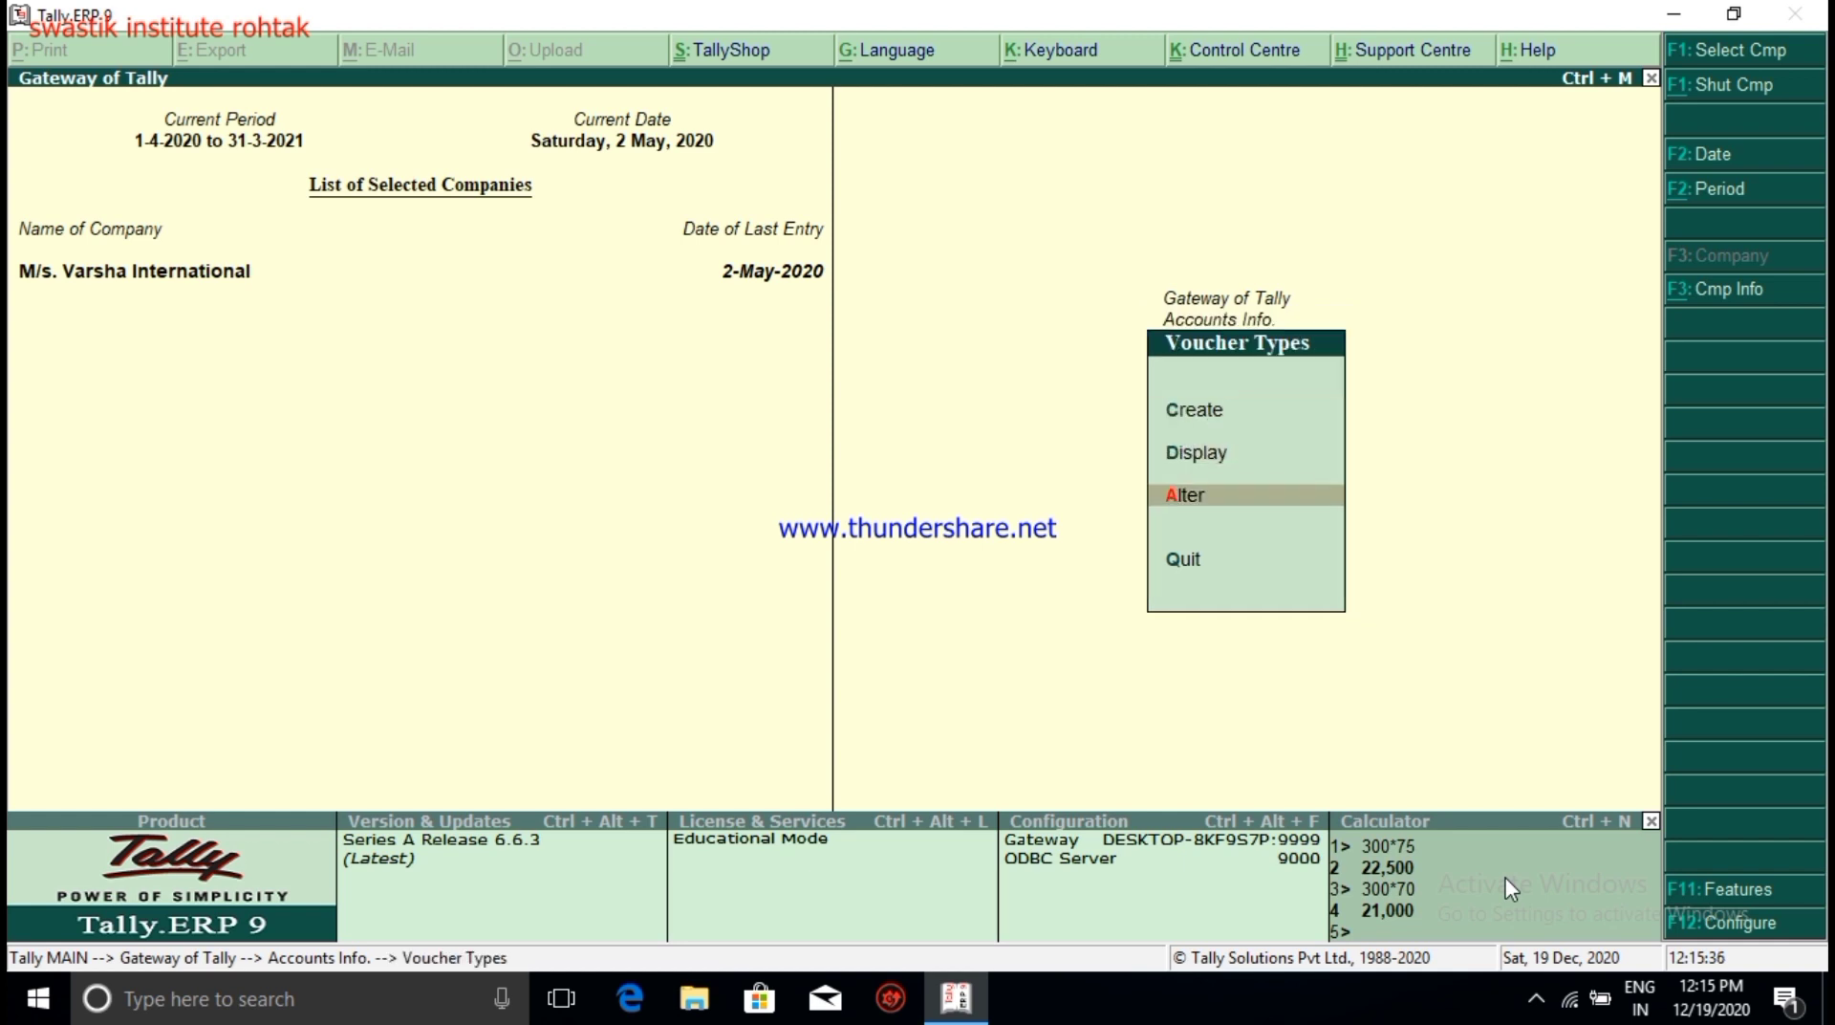
key(Return)
text(Jo)
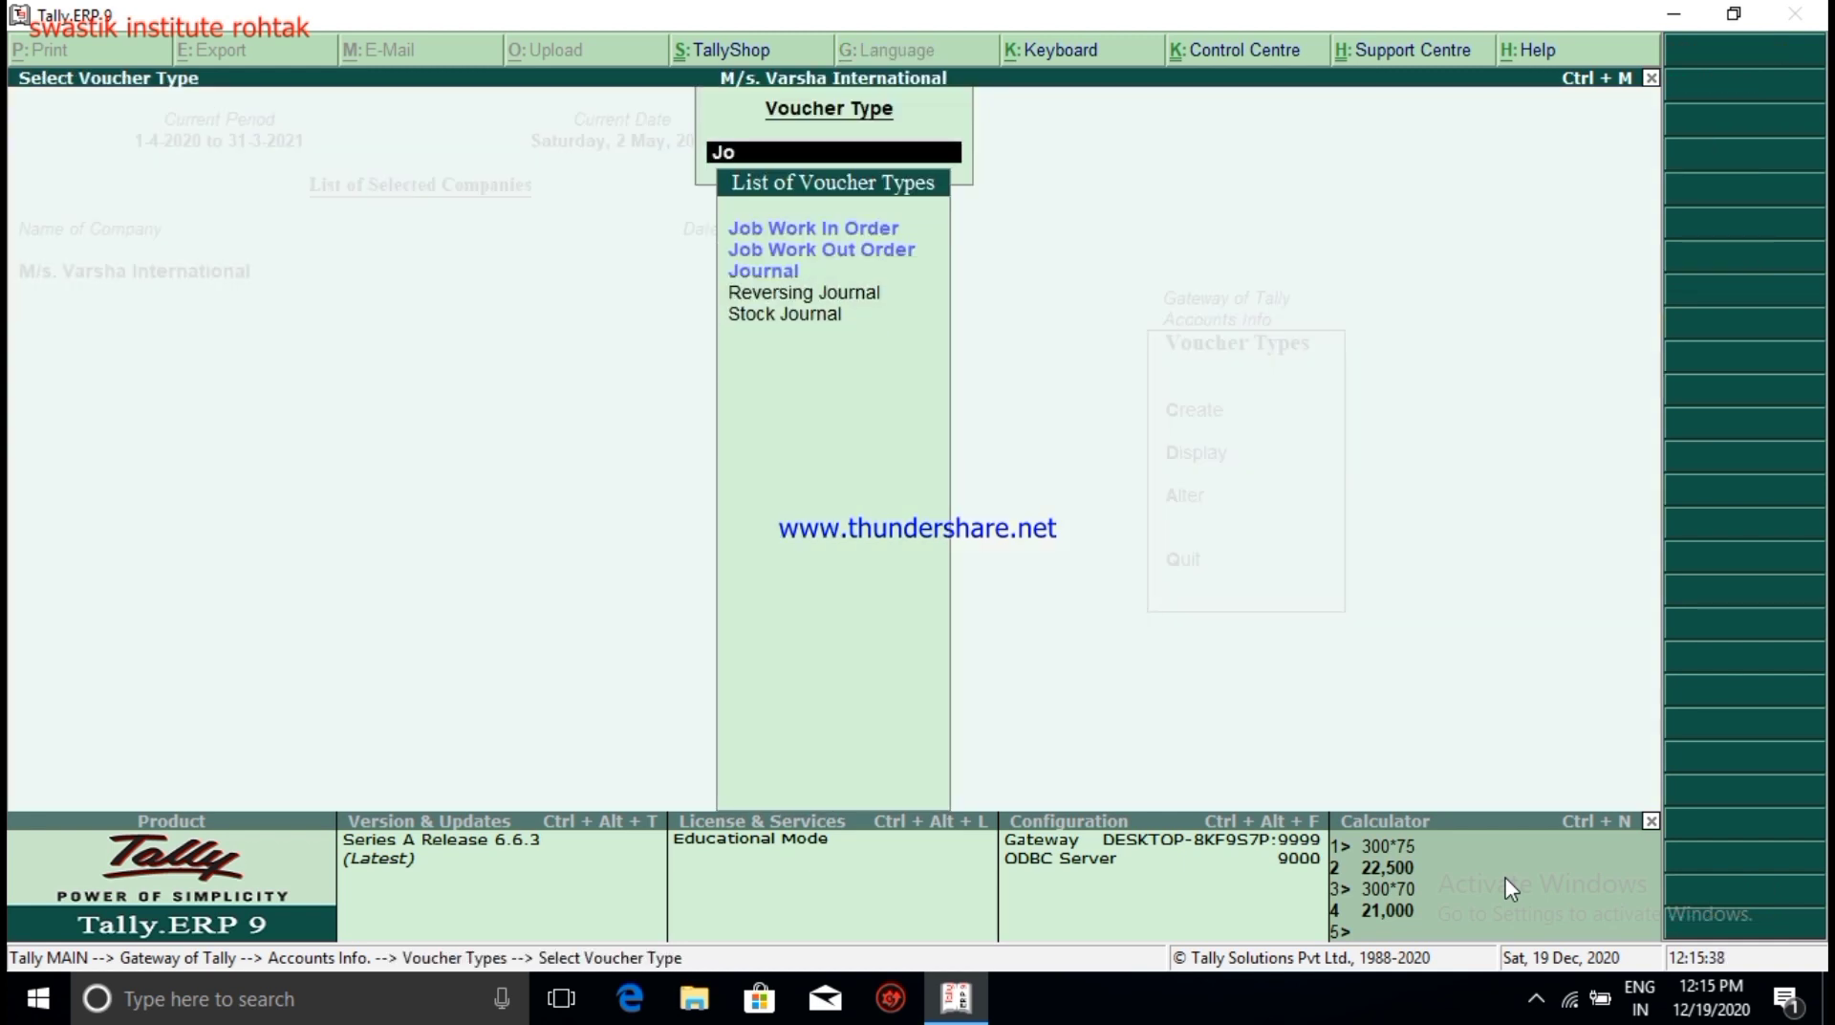
text(u)
key(Return)
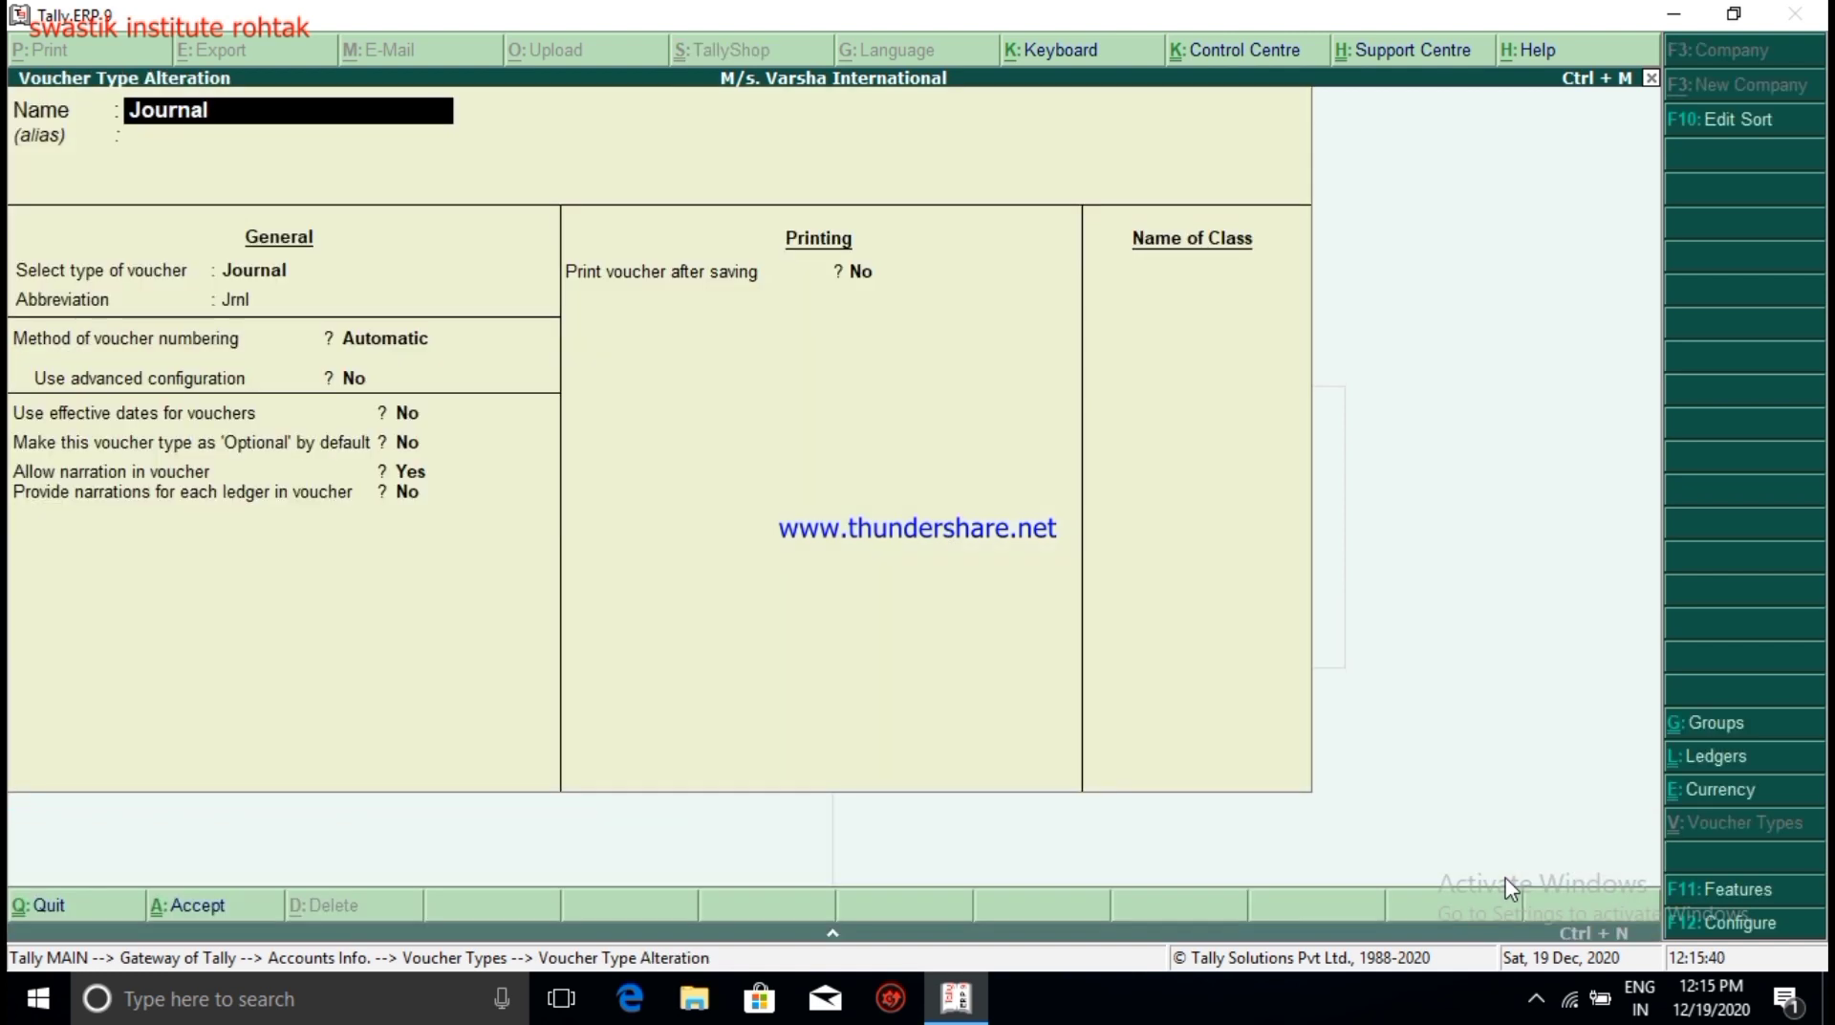
Step: Add a class named Forex G/L Adjustment Cl to the Journal voucher type, keeping its other settings
key(Return)
key(Return)
key(Return)
key(Return)
key(Return)
key(Return)
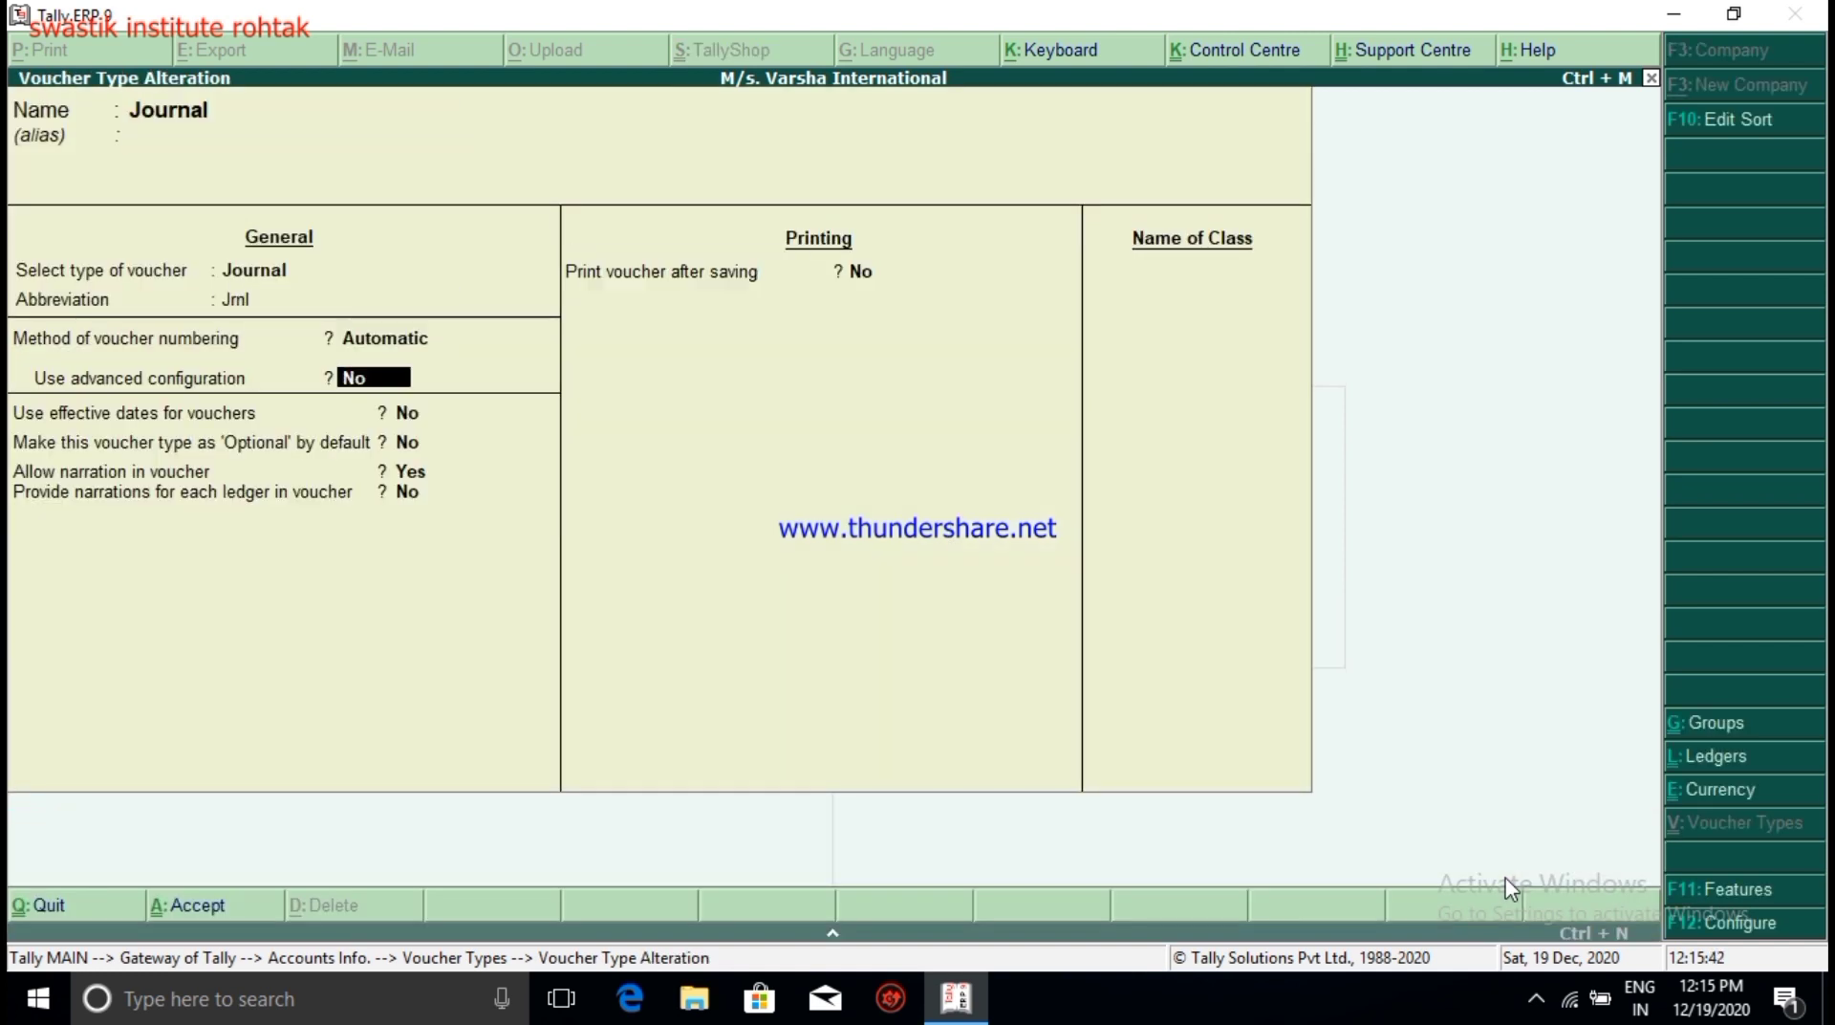
key(Return)
key(Return)
key(Return)
key(Return)
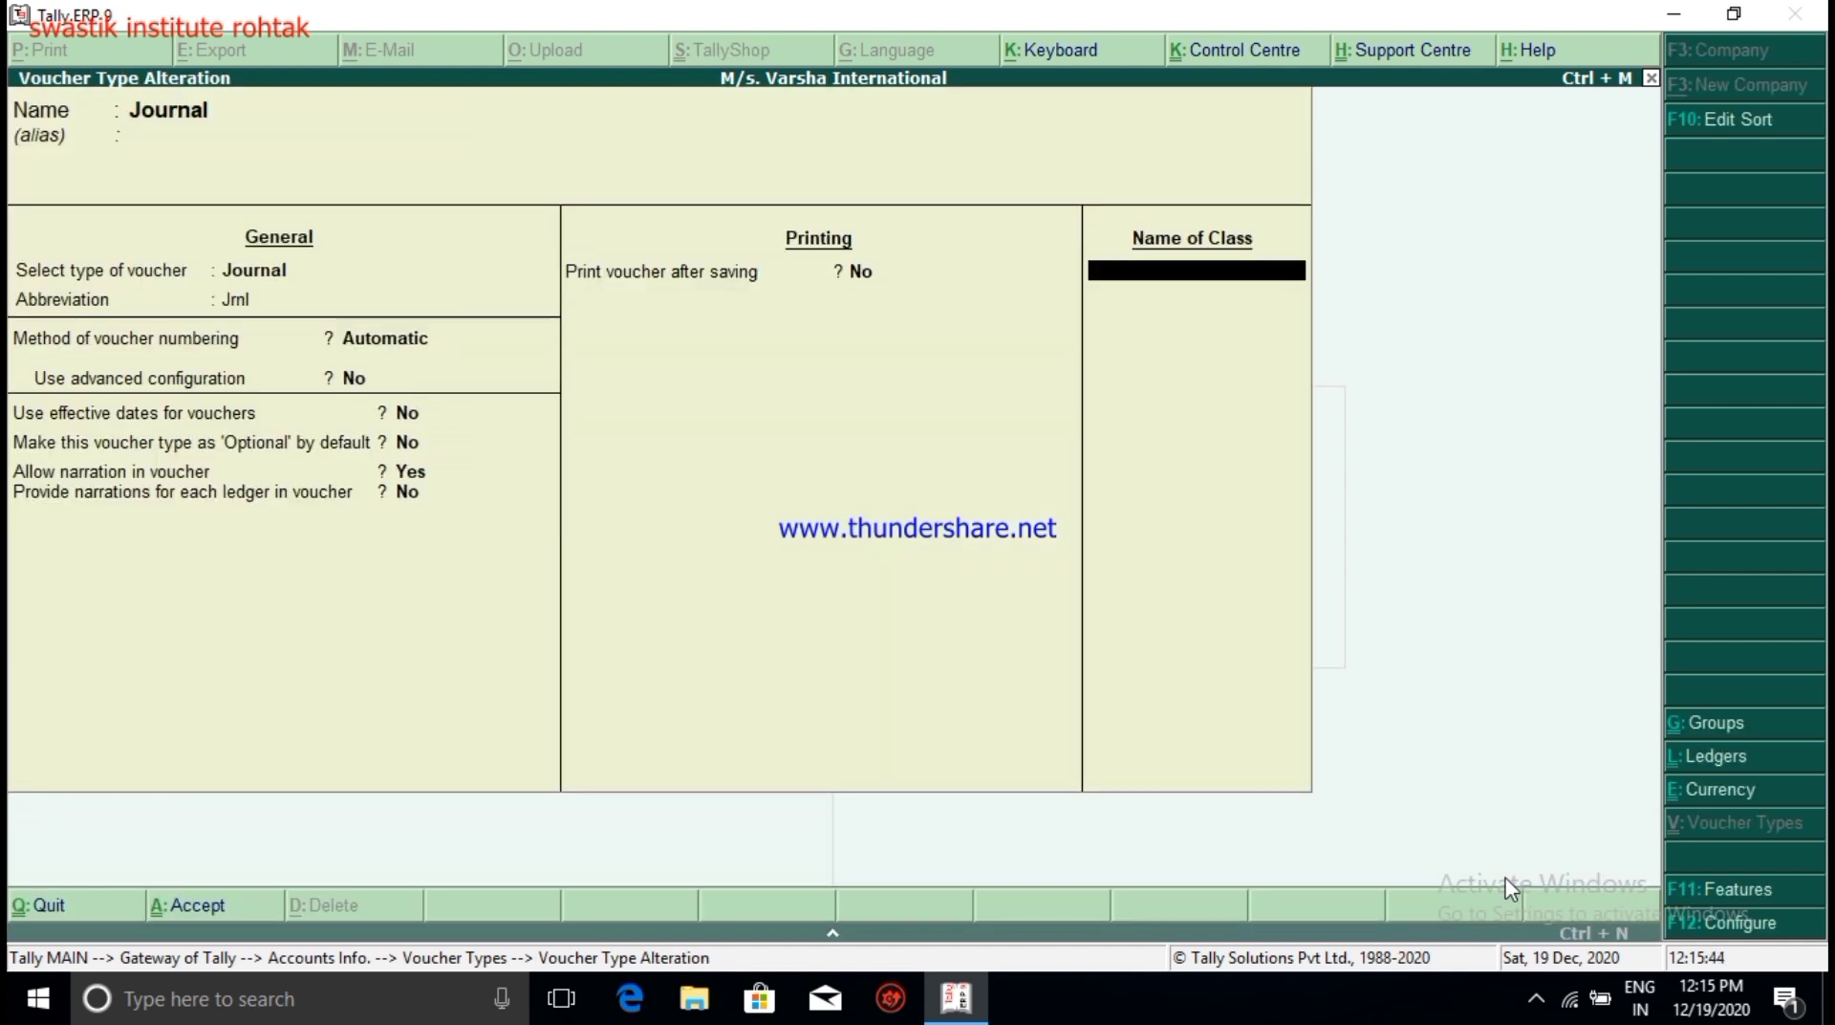
text(Forex G/L Adjustment Cl)
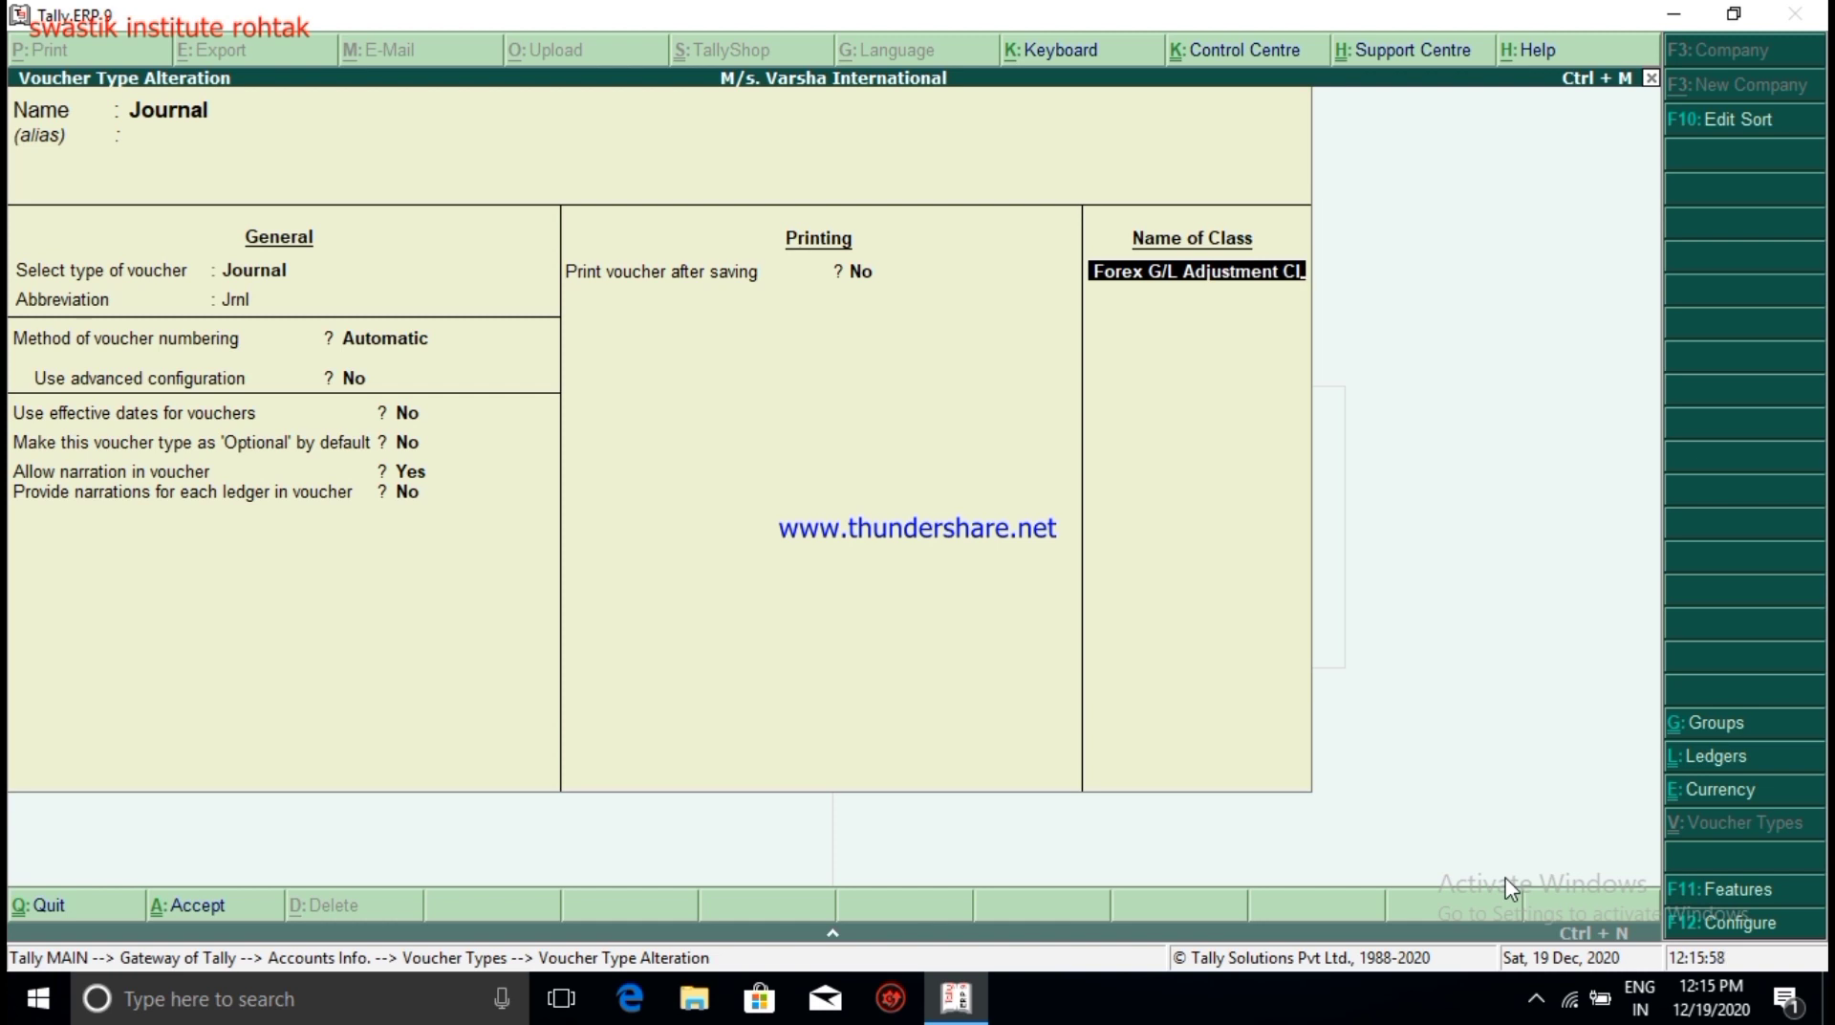
key(Return)
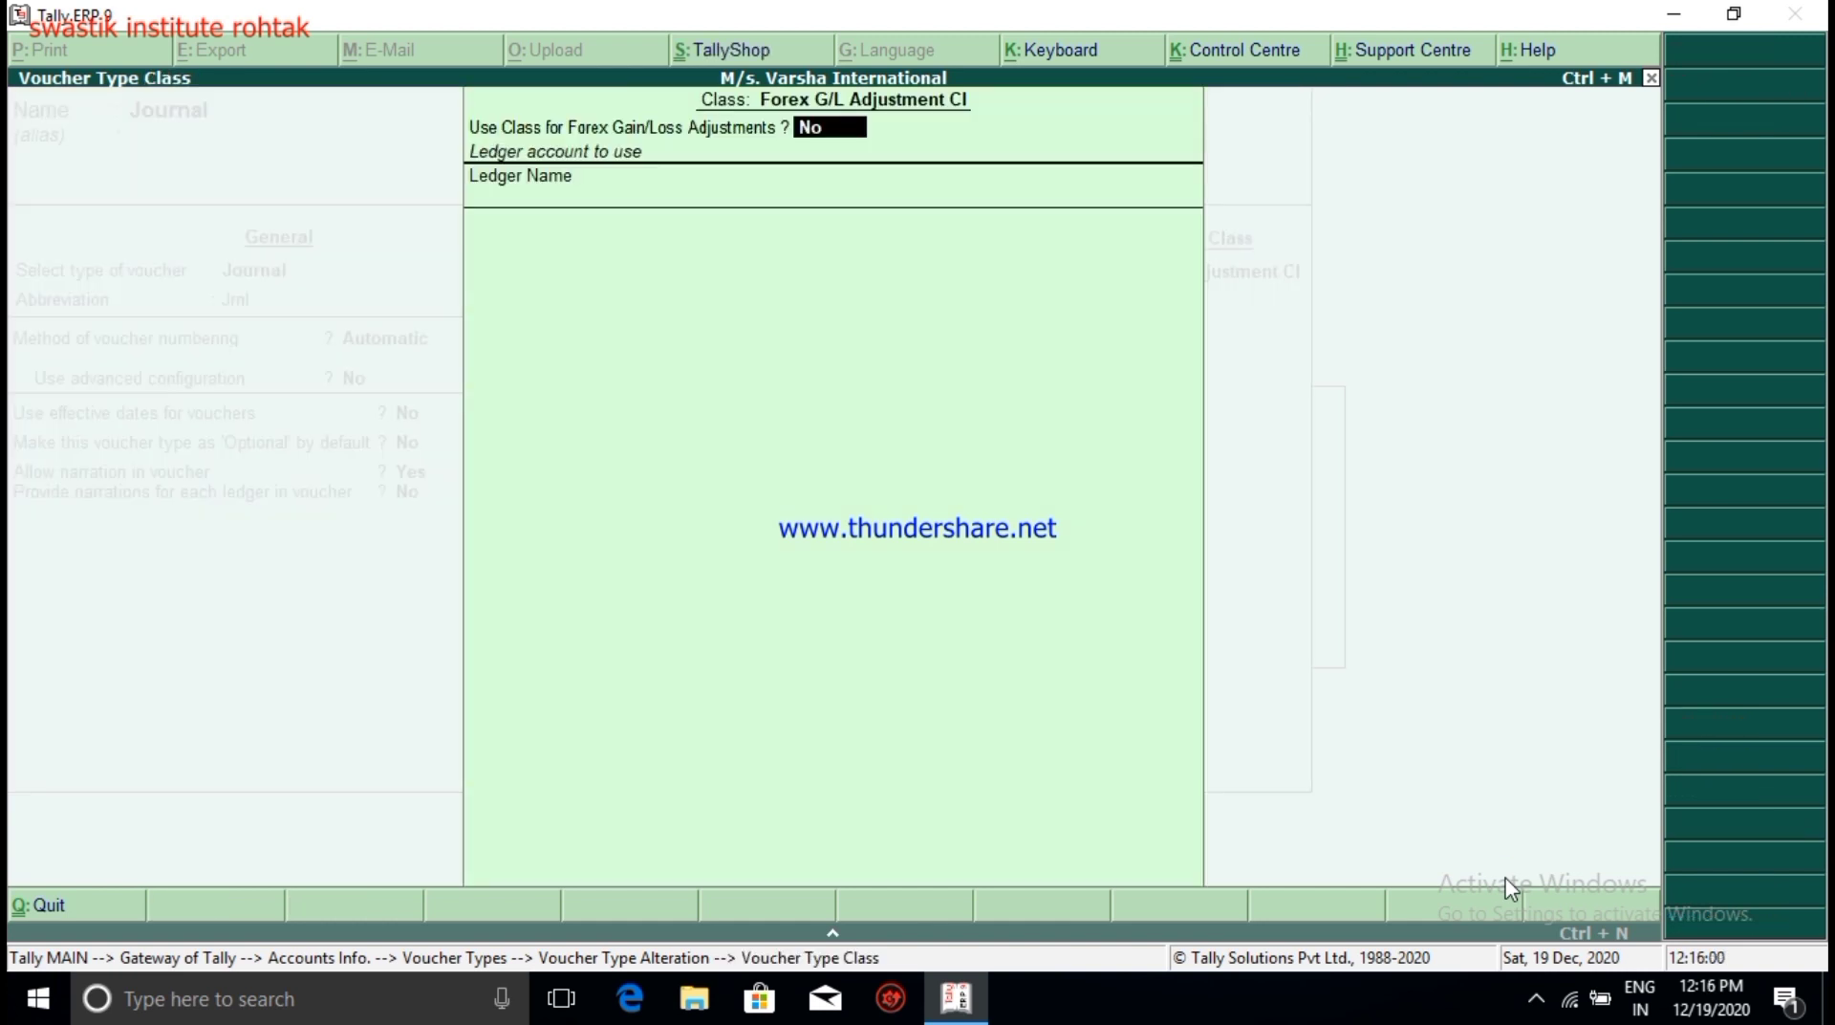
Step: Enable the class for forex gain/loss adjustments with Forex Gain/loss as its ledger account, and save the Journal voucher type
text(yes)
key(Return)
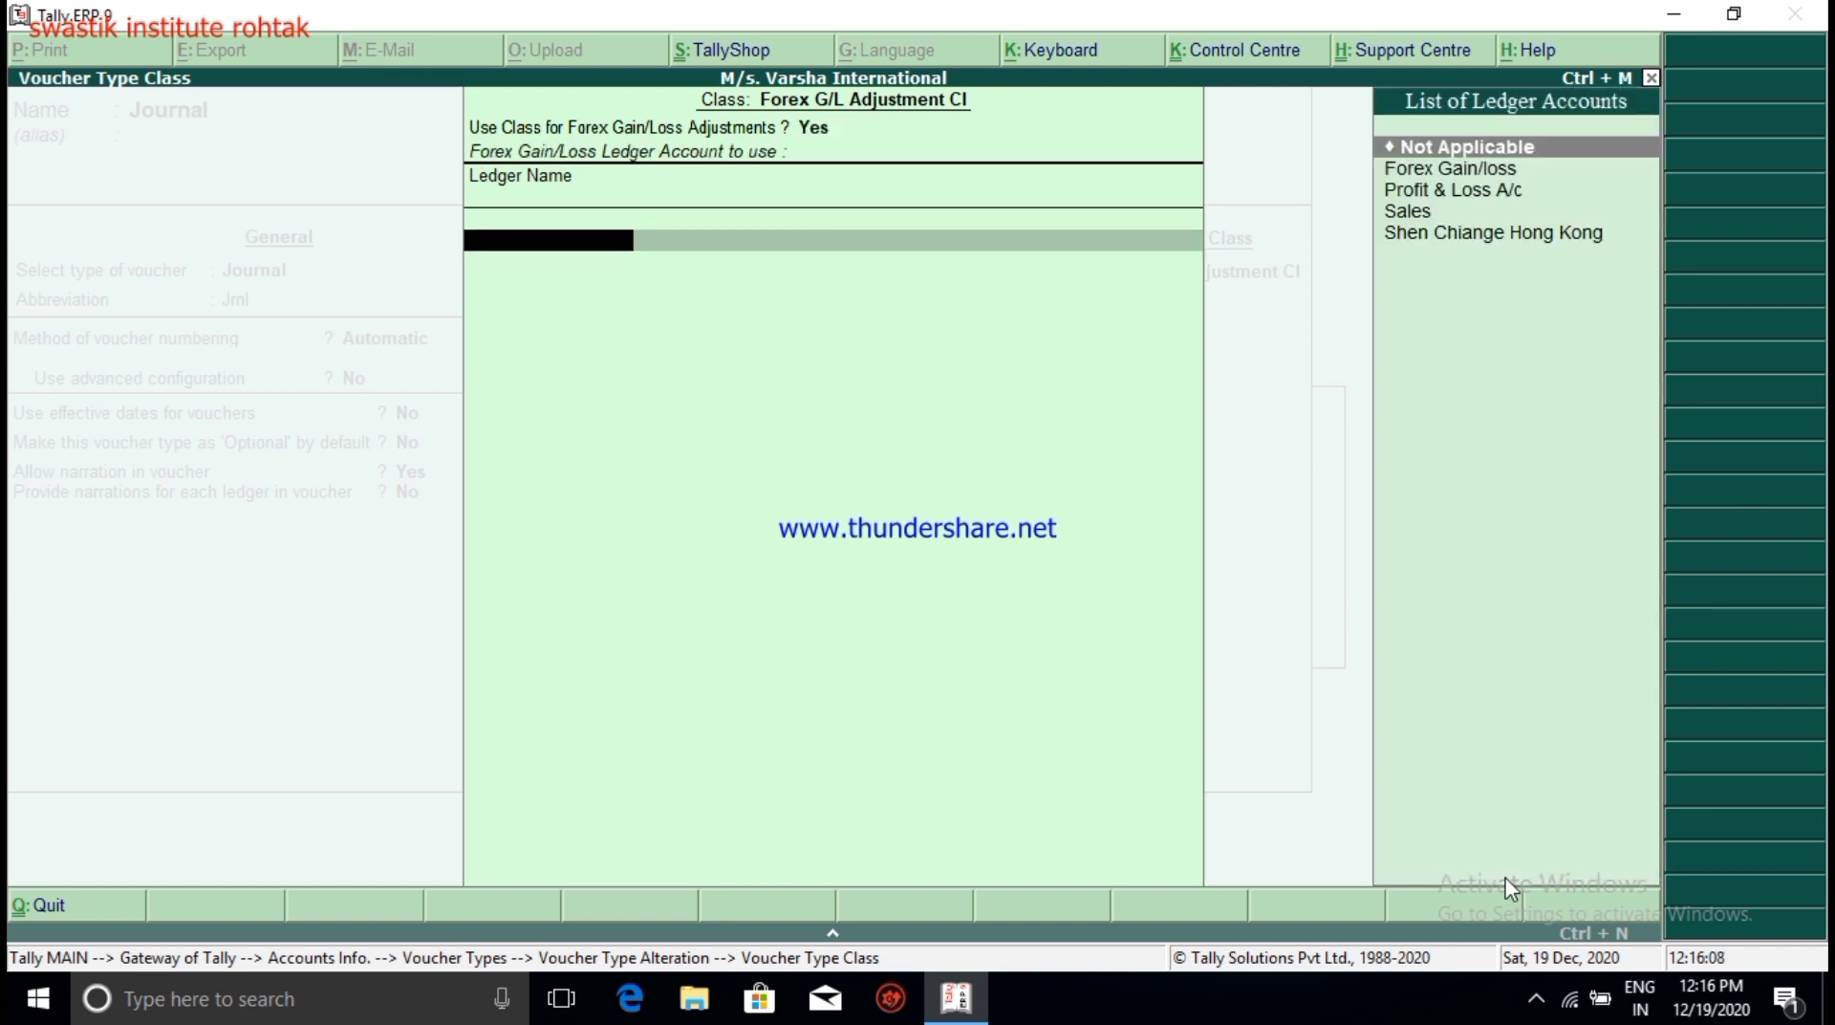
key(Down)
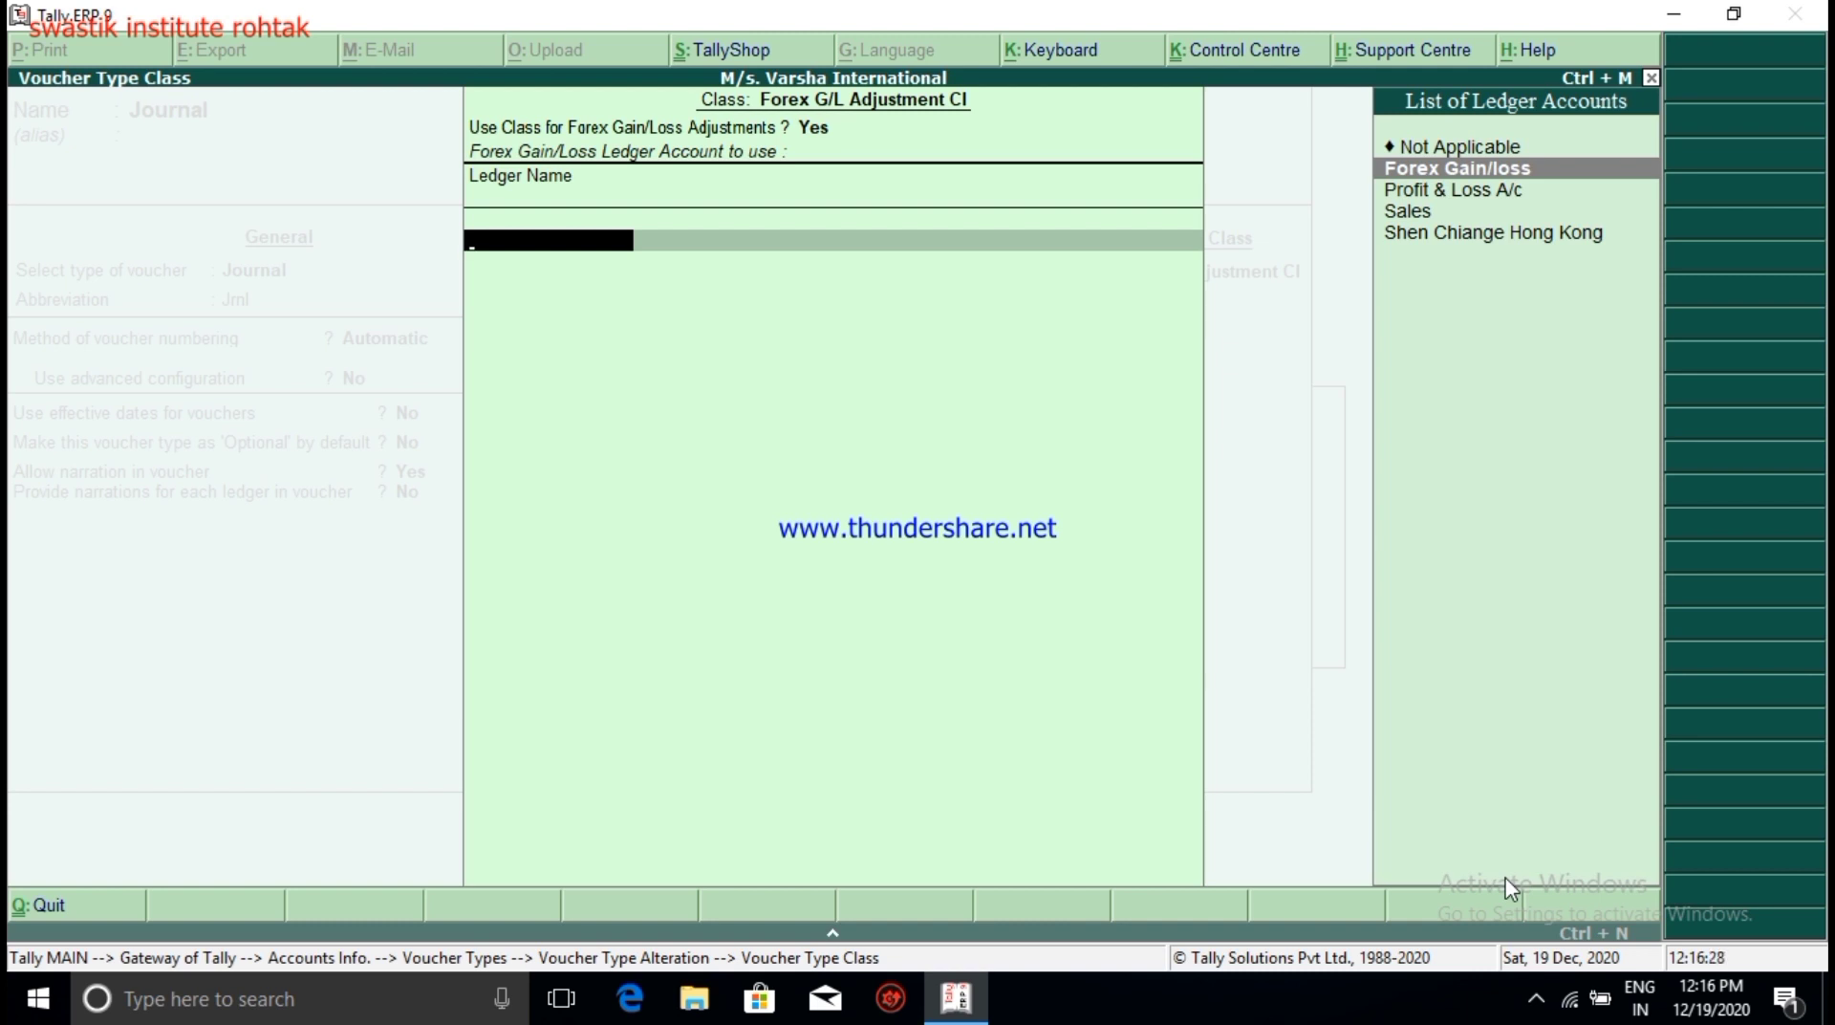
key(Return)
key(Up)
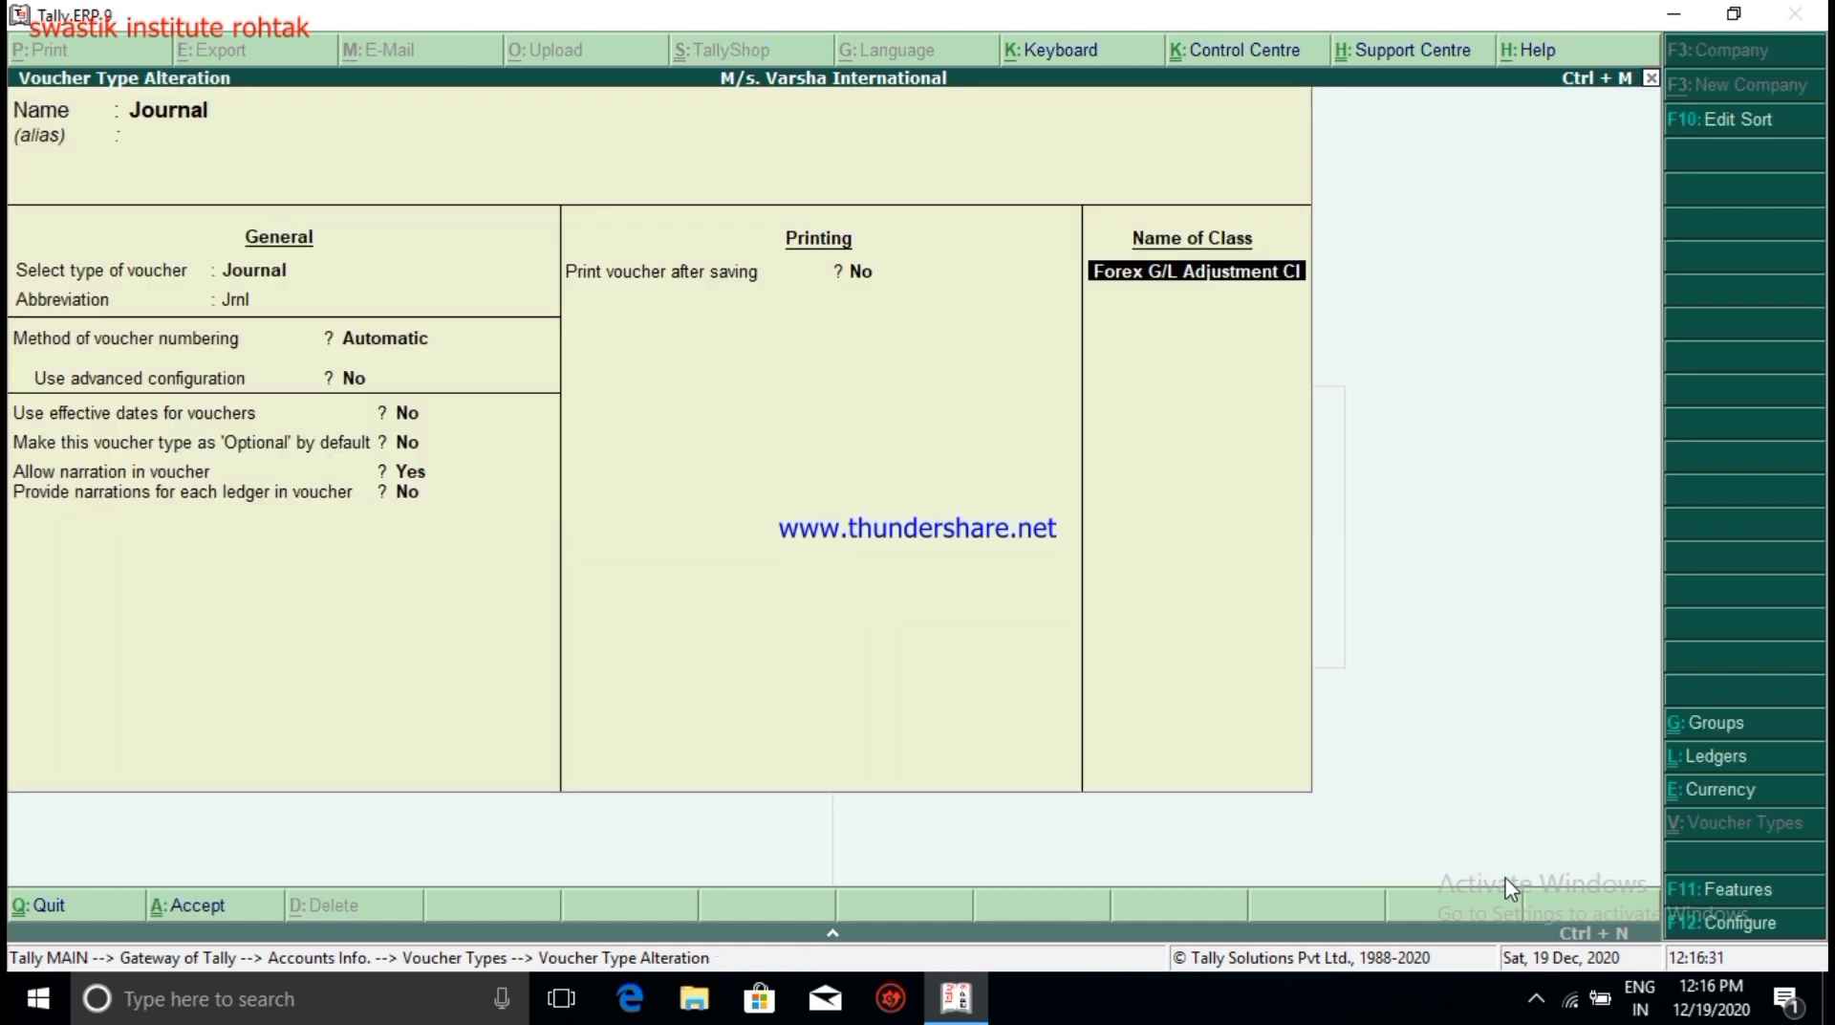
key(Return)
key(Return)
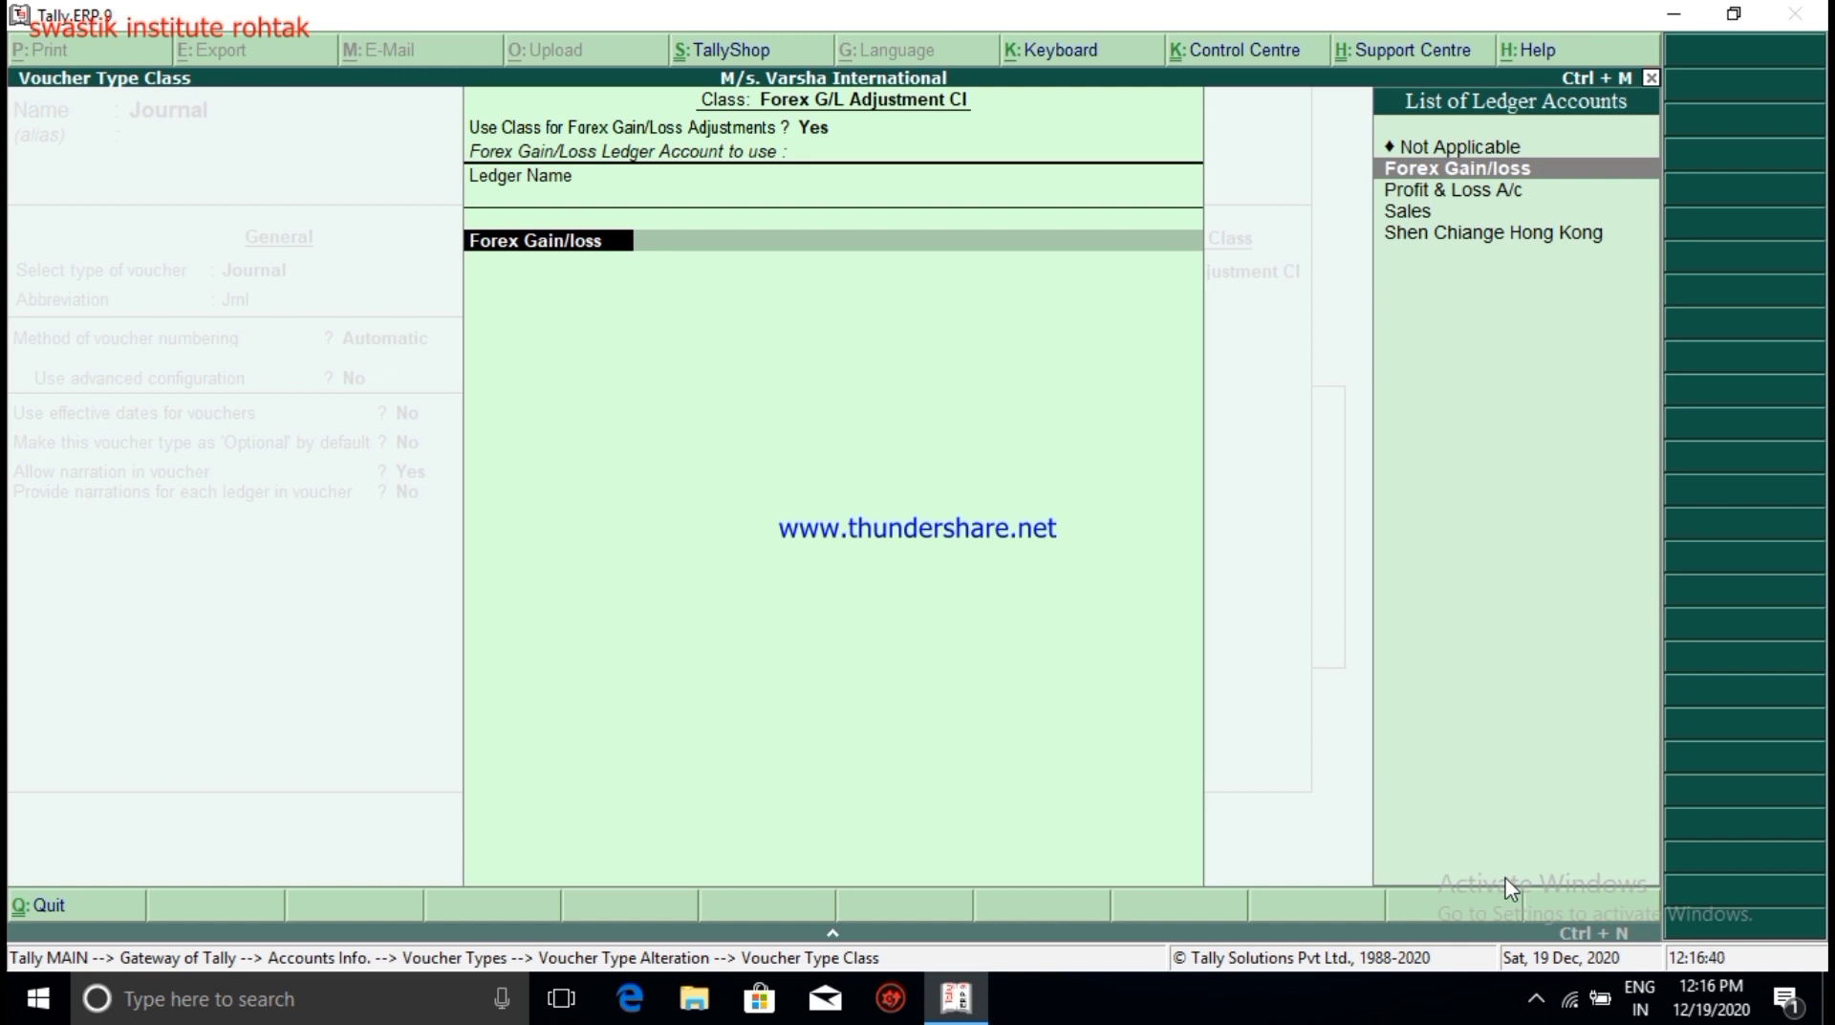
key(Return)
key(Return)
key(Return)
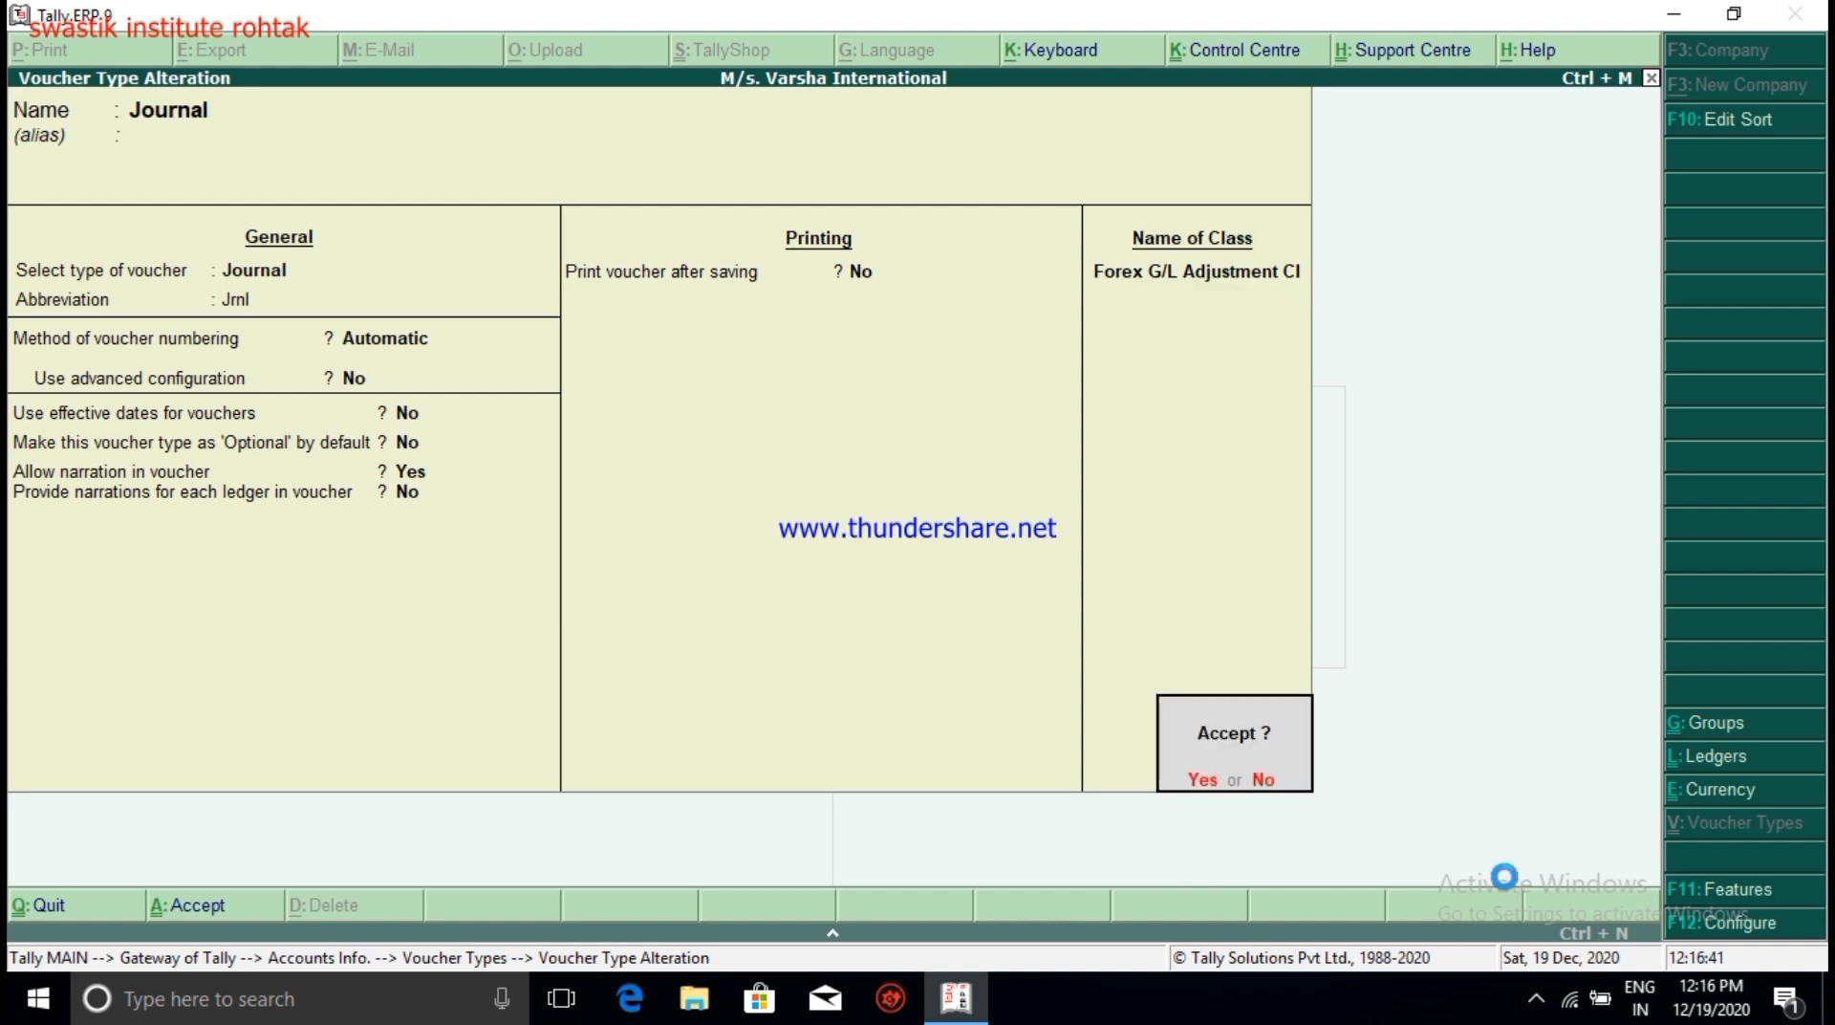
key(Return)
Step: Leave the Accounts Info masters and start a Journal voucher using the Forex G/L Adjustment Cl class
key(Escape)
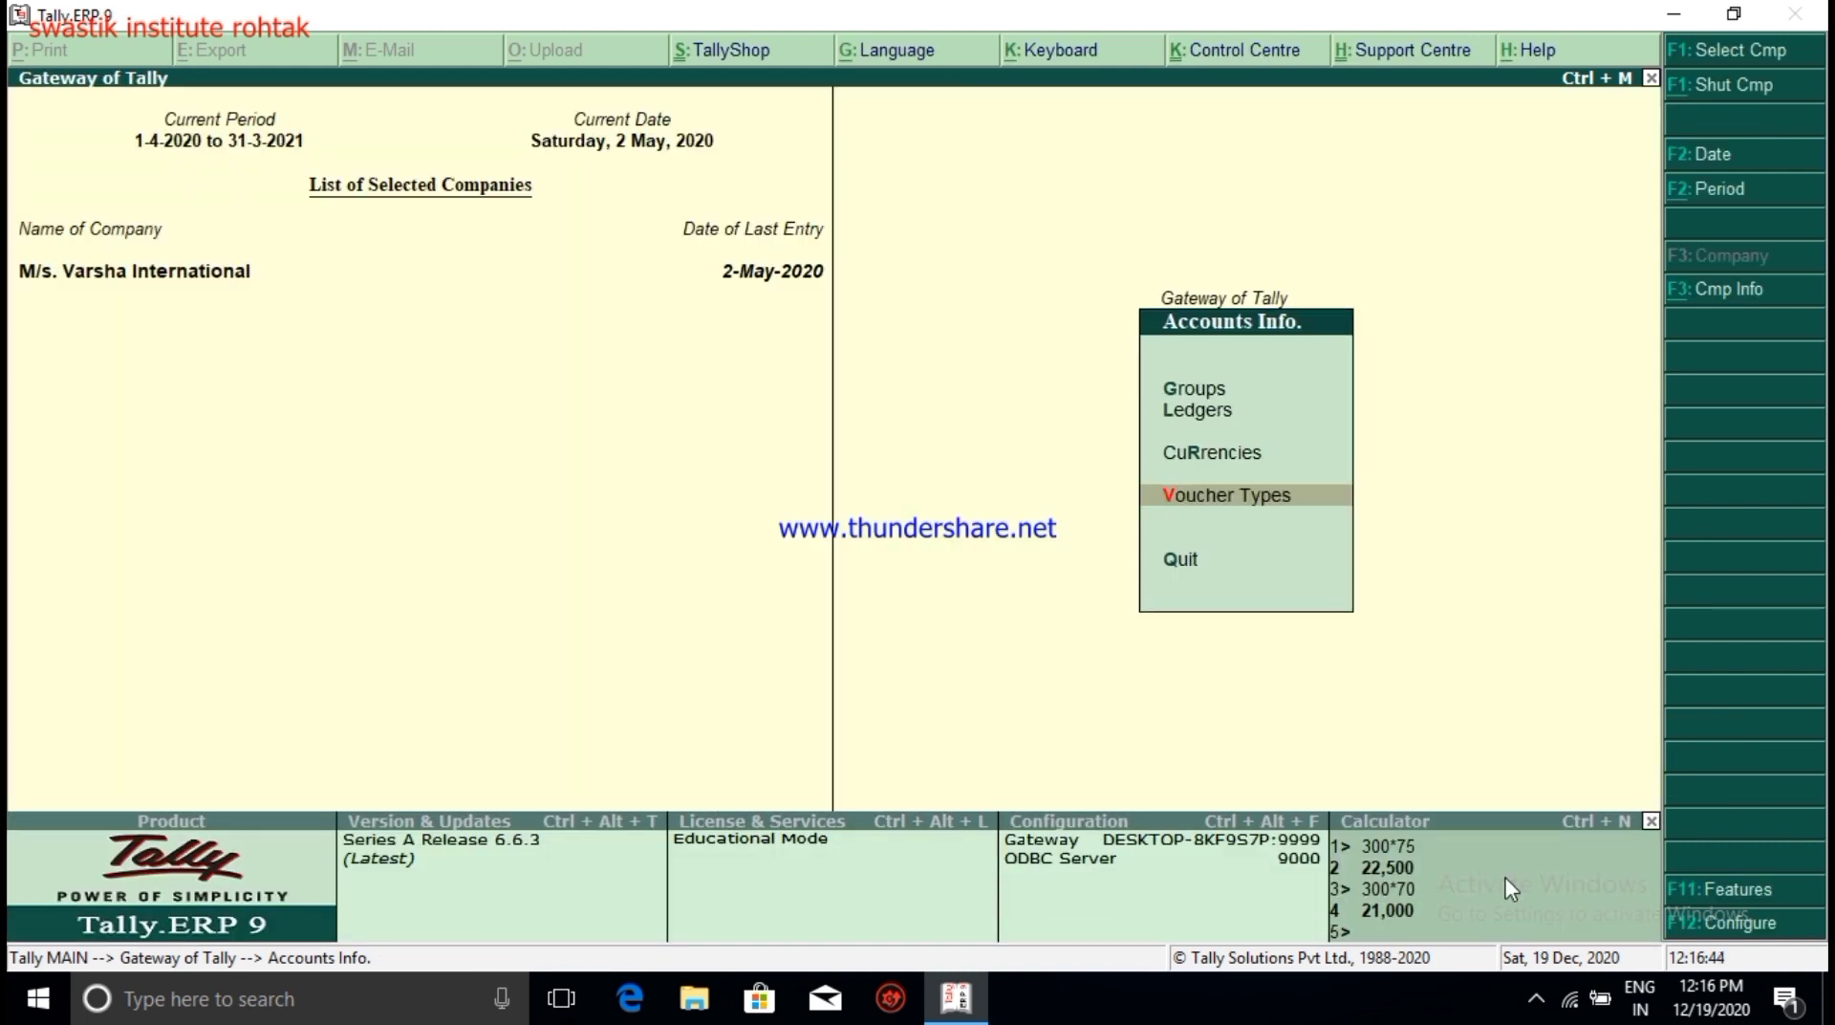
key(Escape)
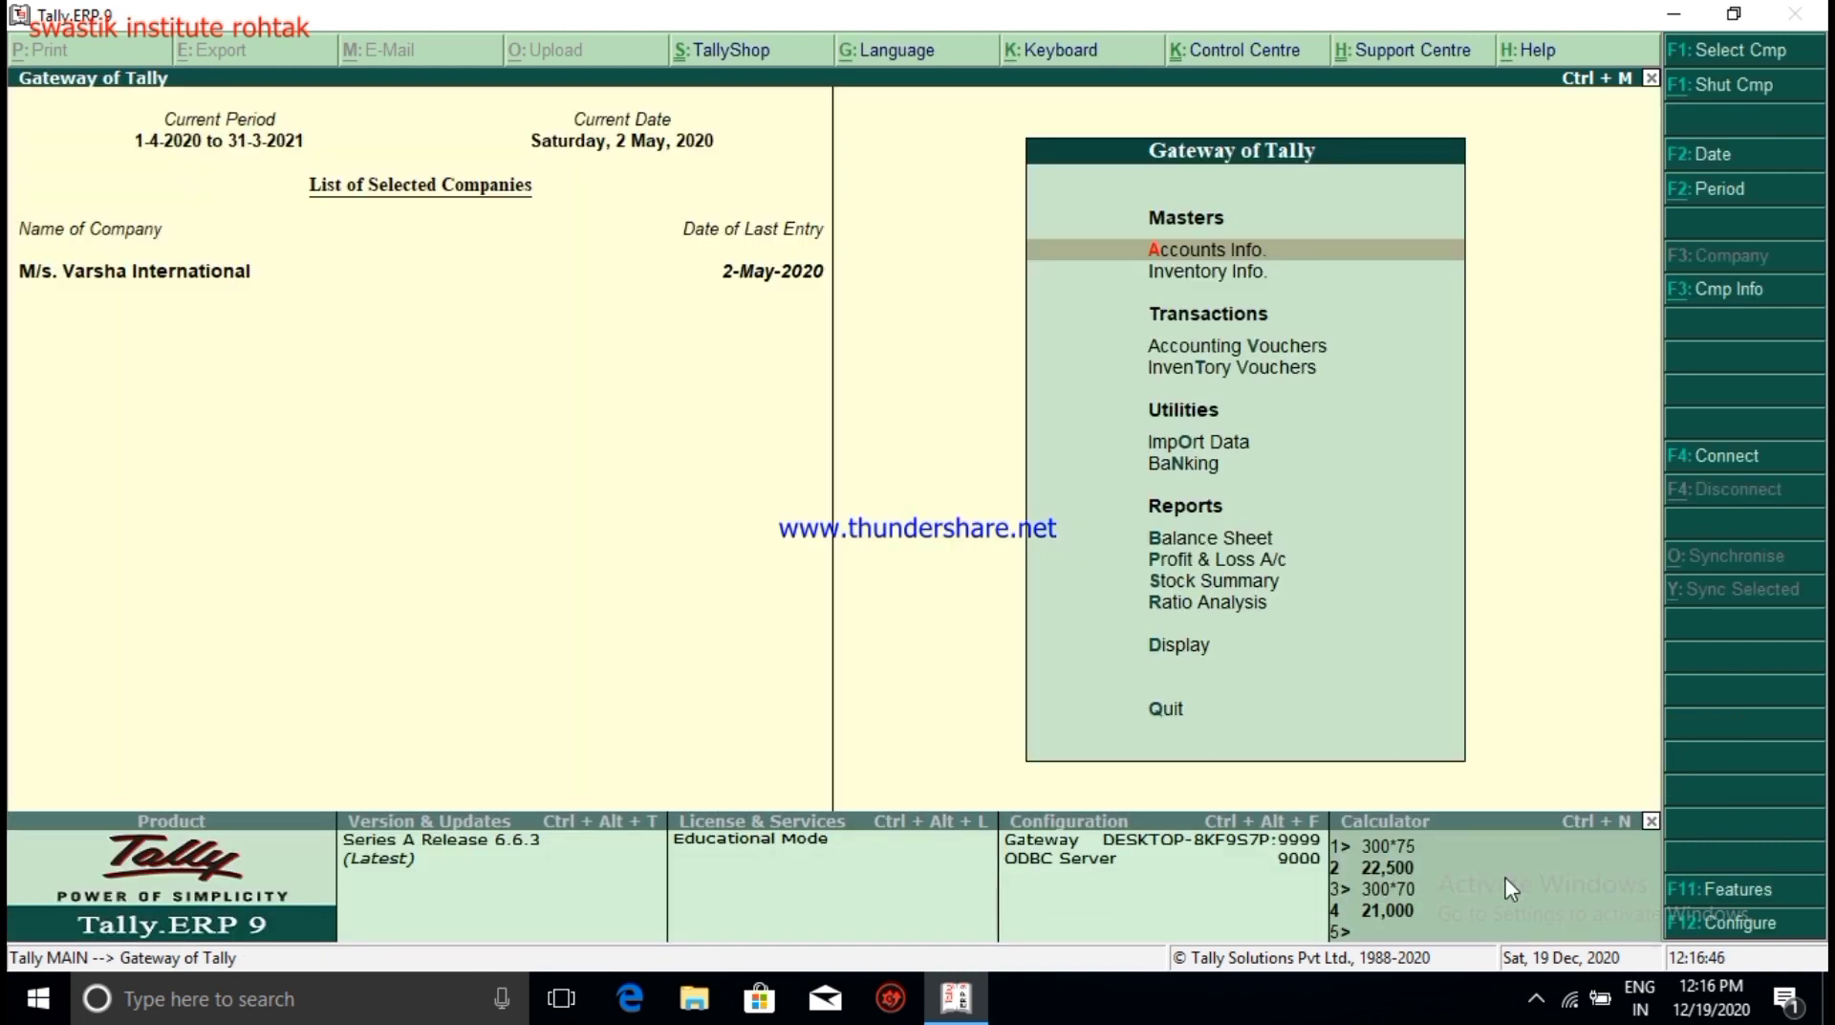
key(Down)
key(Down)
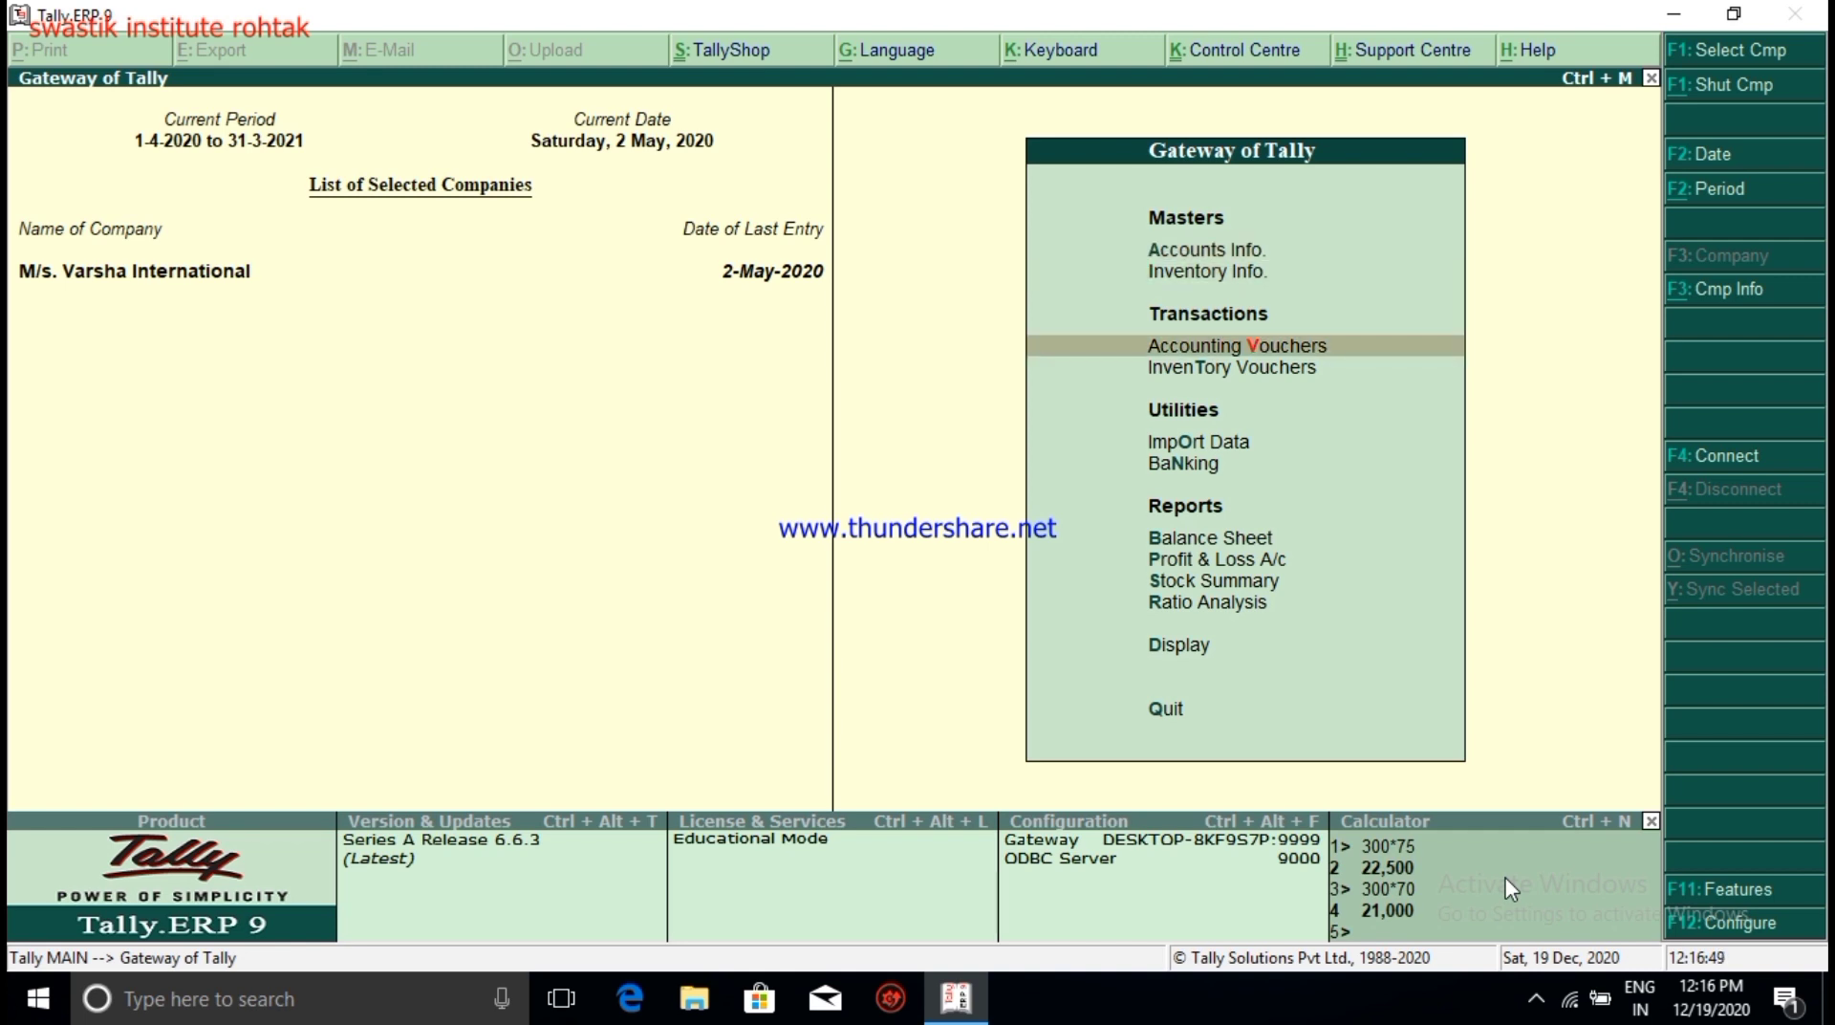
key(Return)
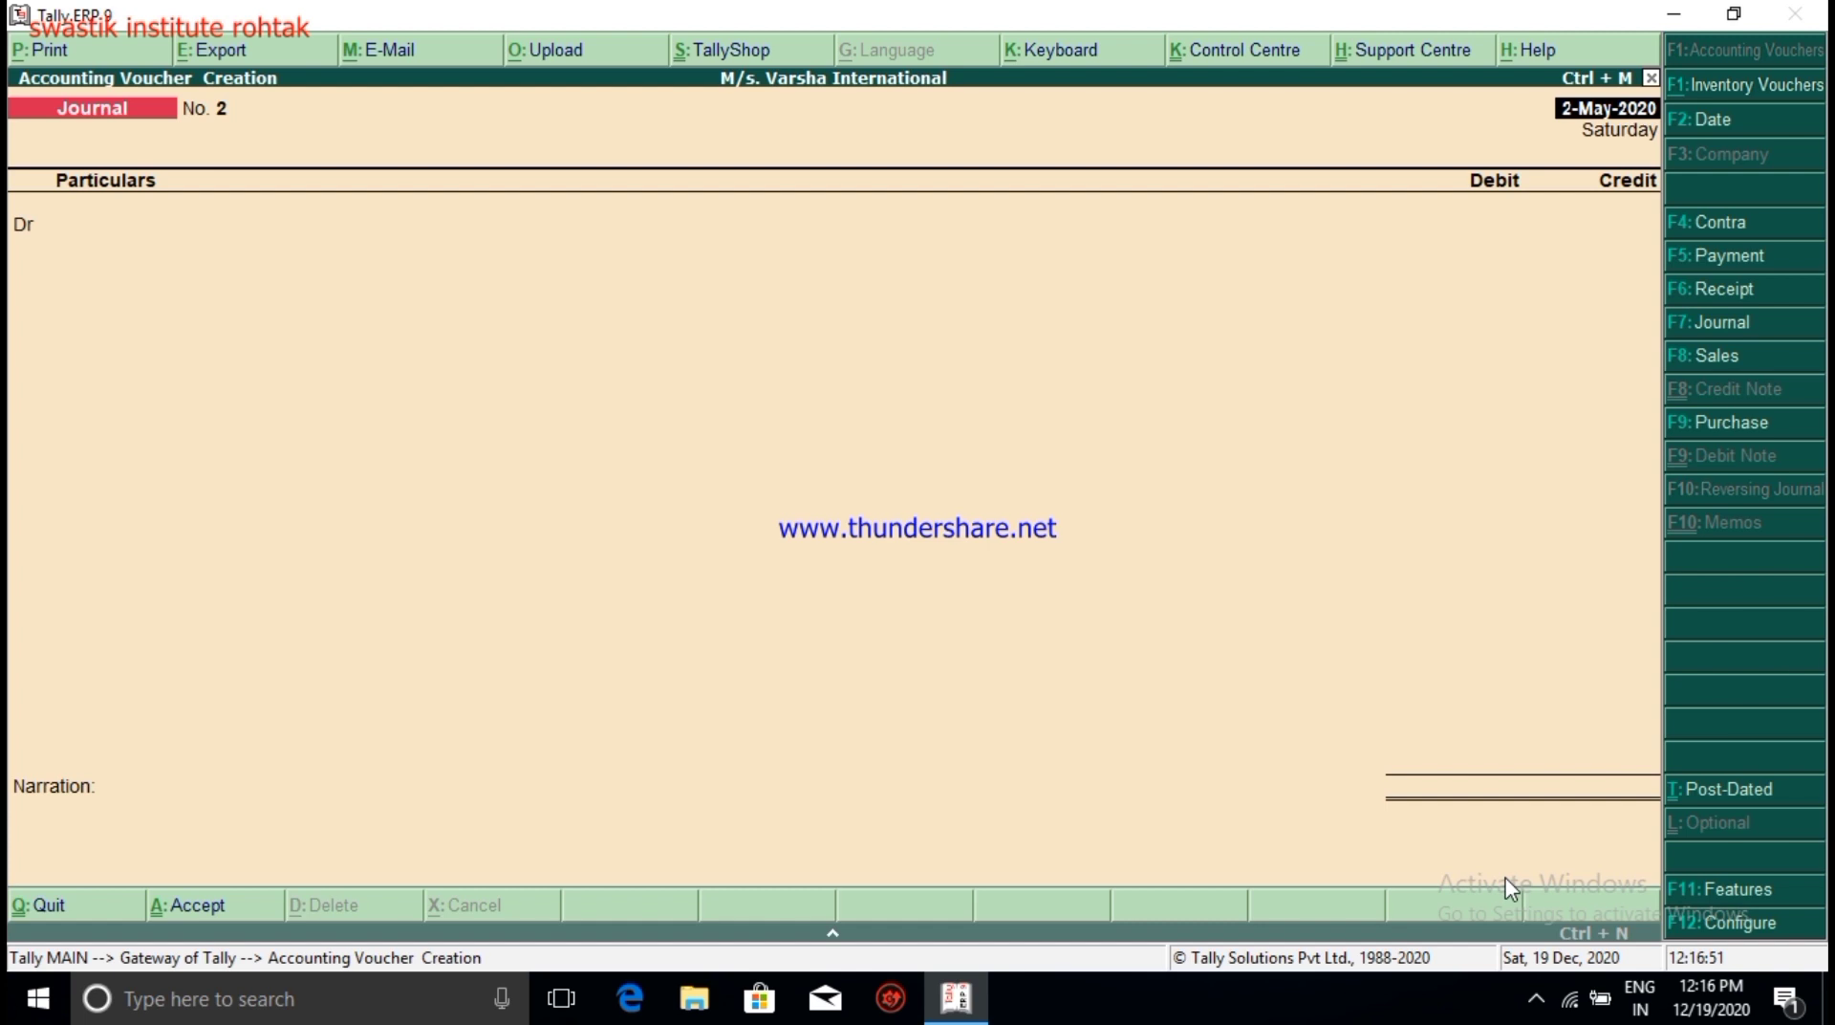
key(F7)
key(Down)
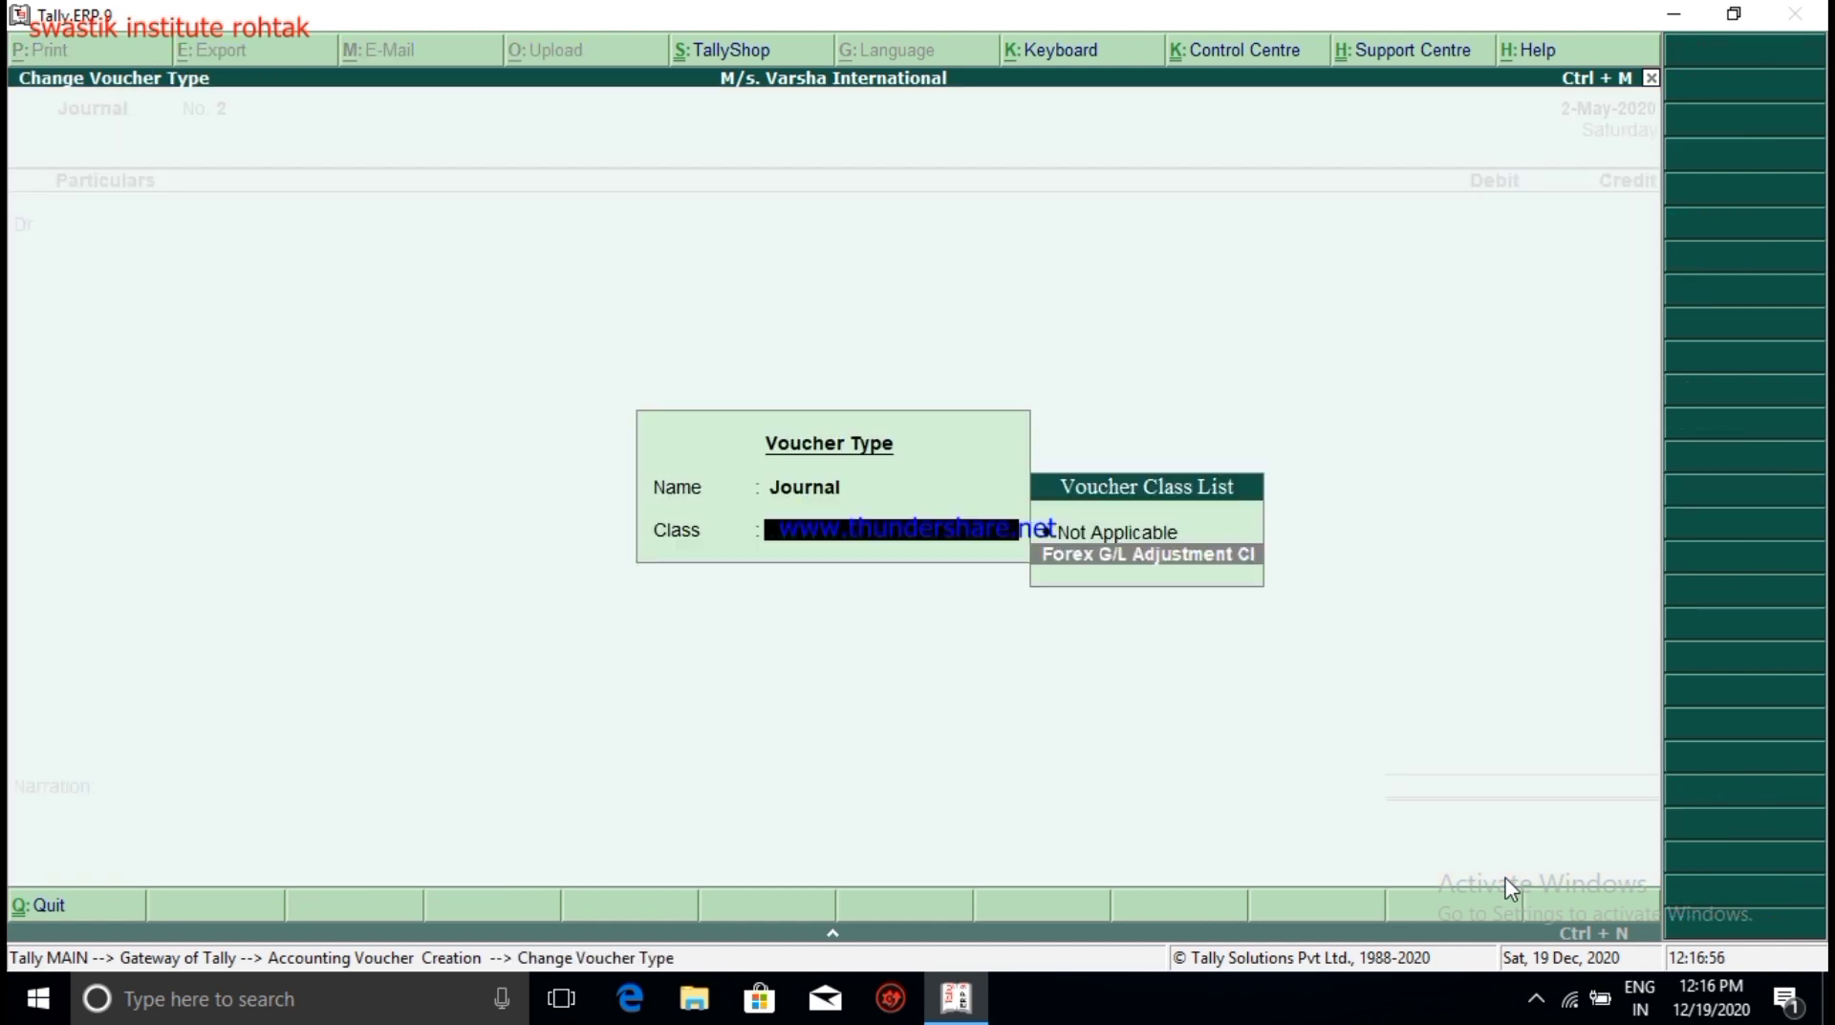
key(Return)
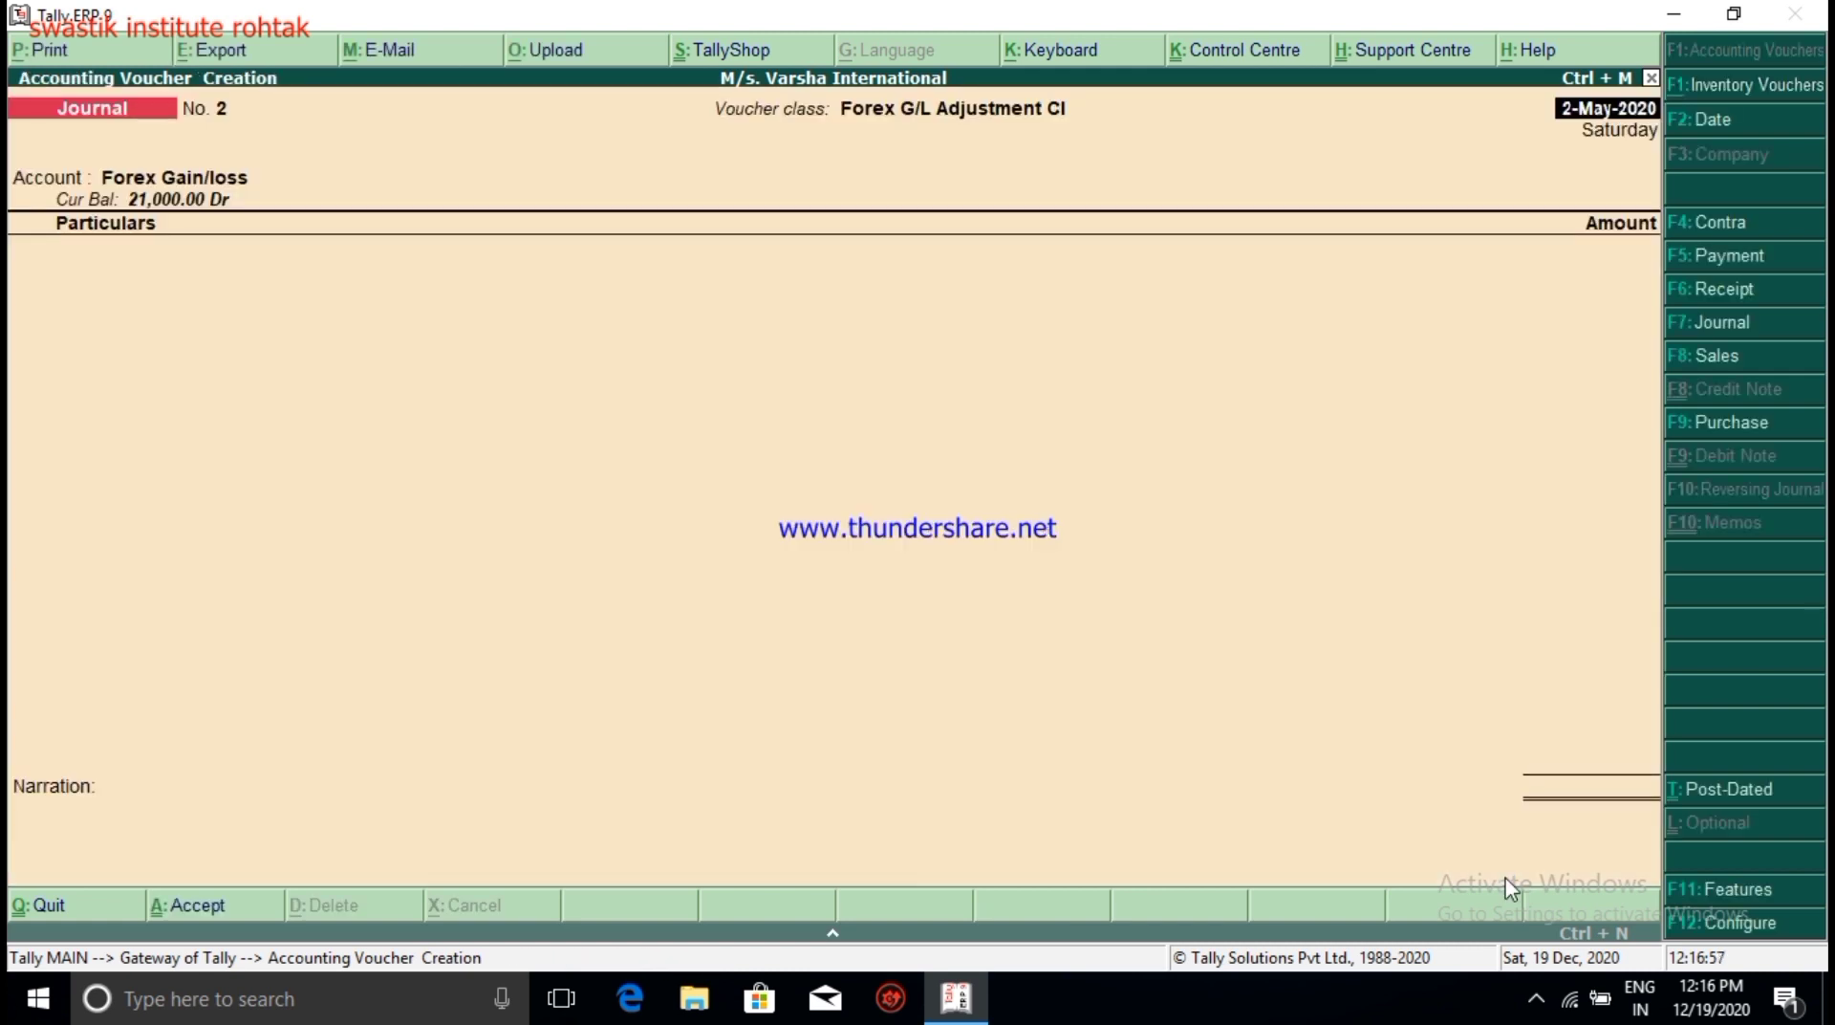
Step: Credit the Hong Kong customer 1,500.00 against pending bill 1, dated 2-May-2020, and save the journal voucher without a narration
key(Return)
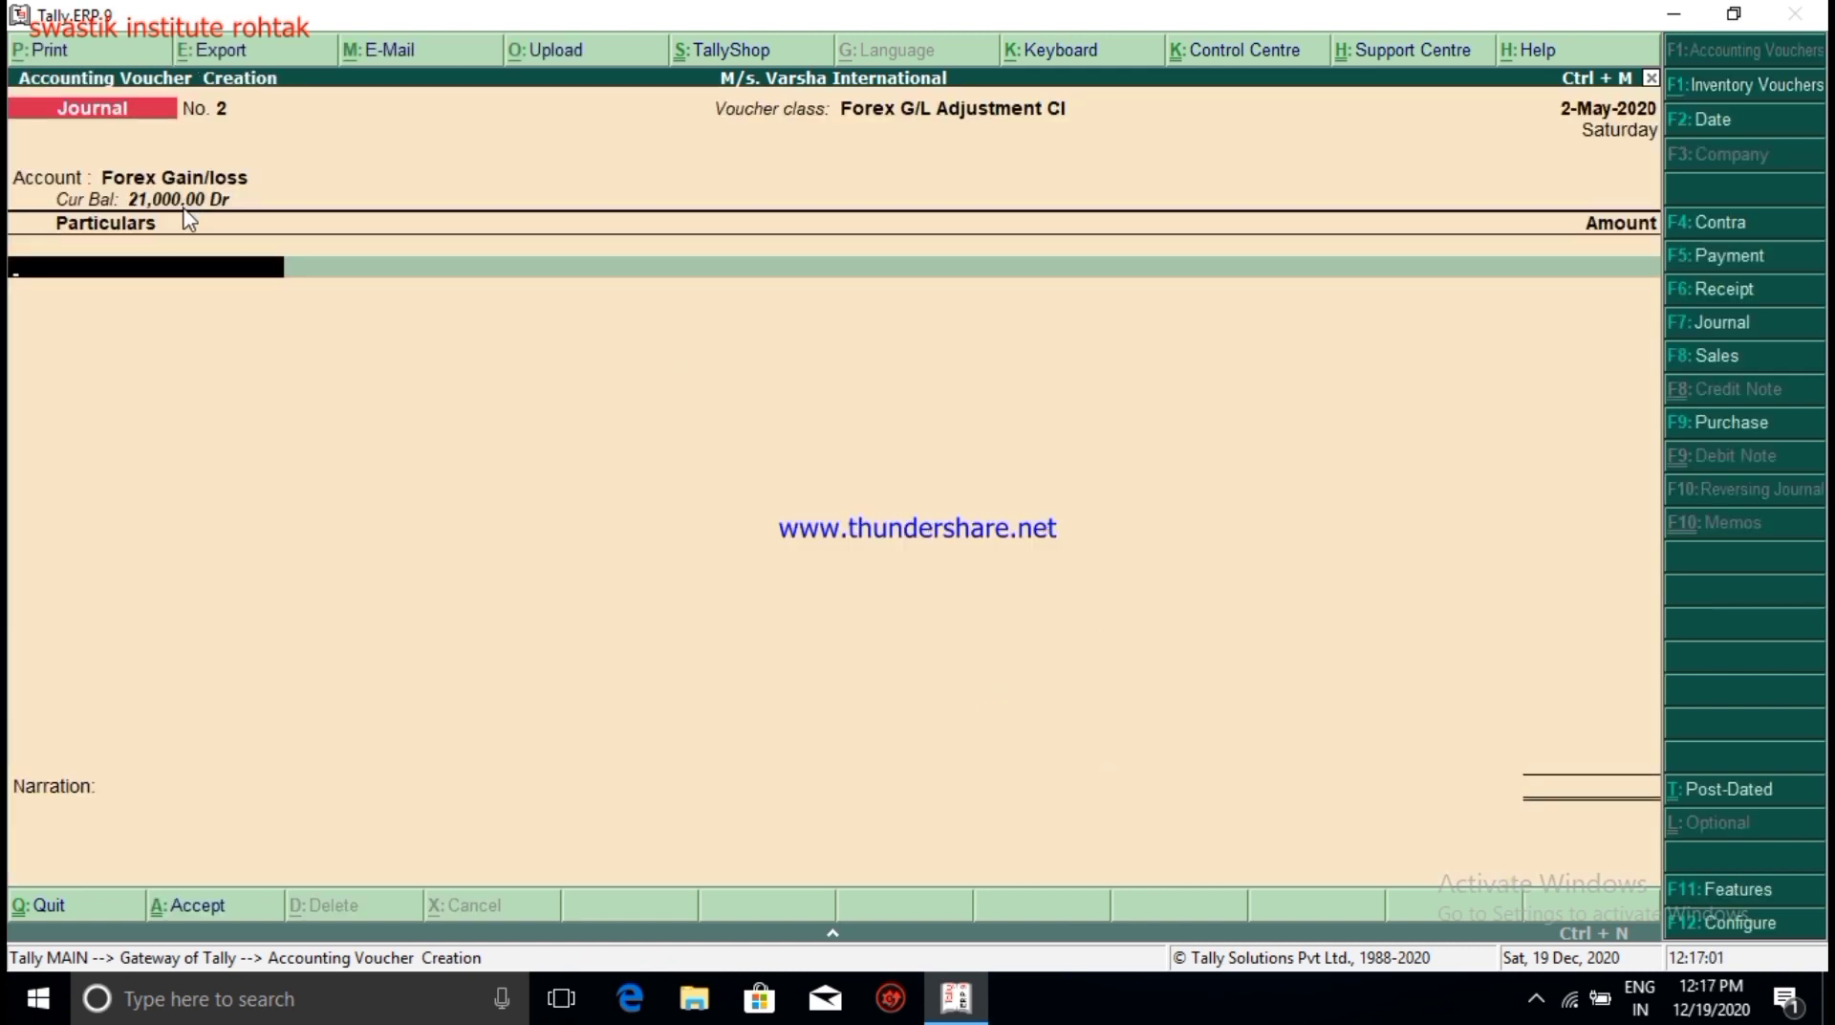
key(Return)
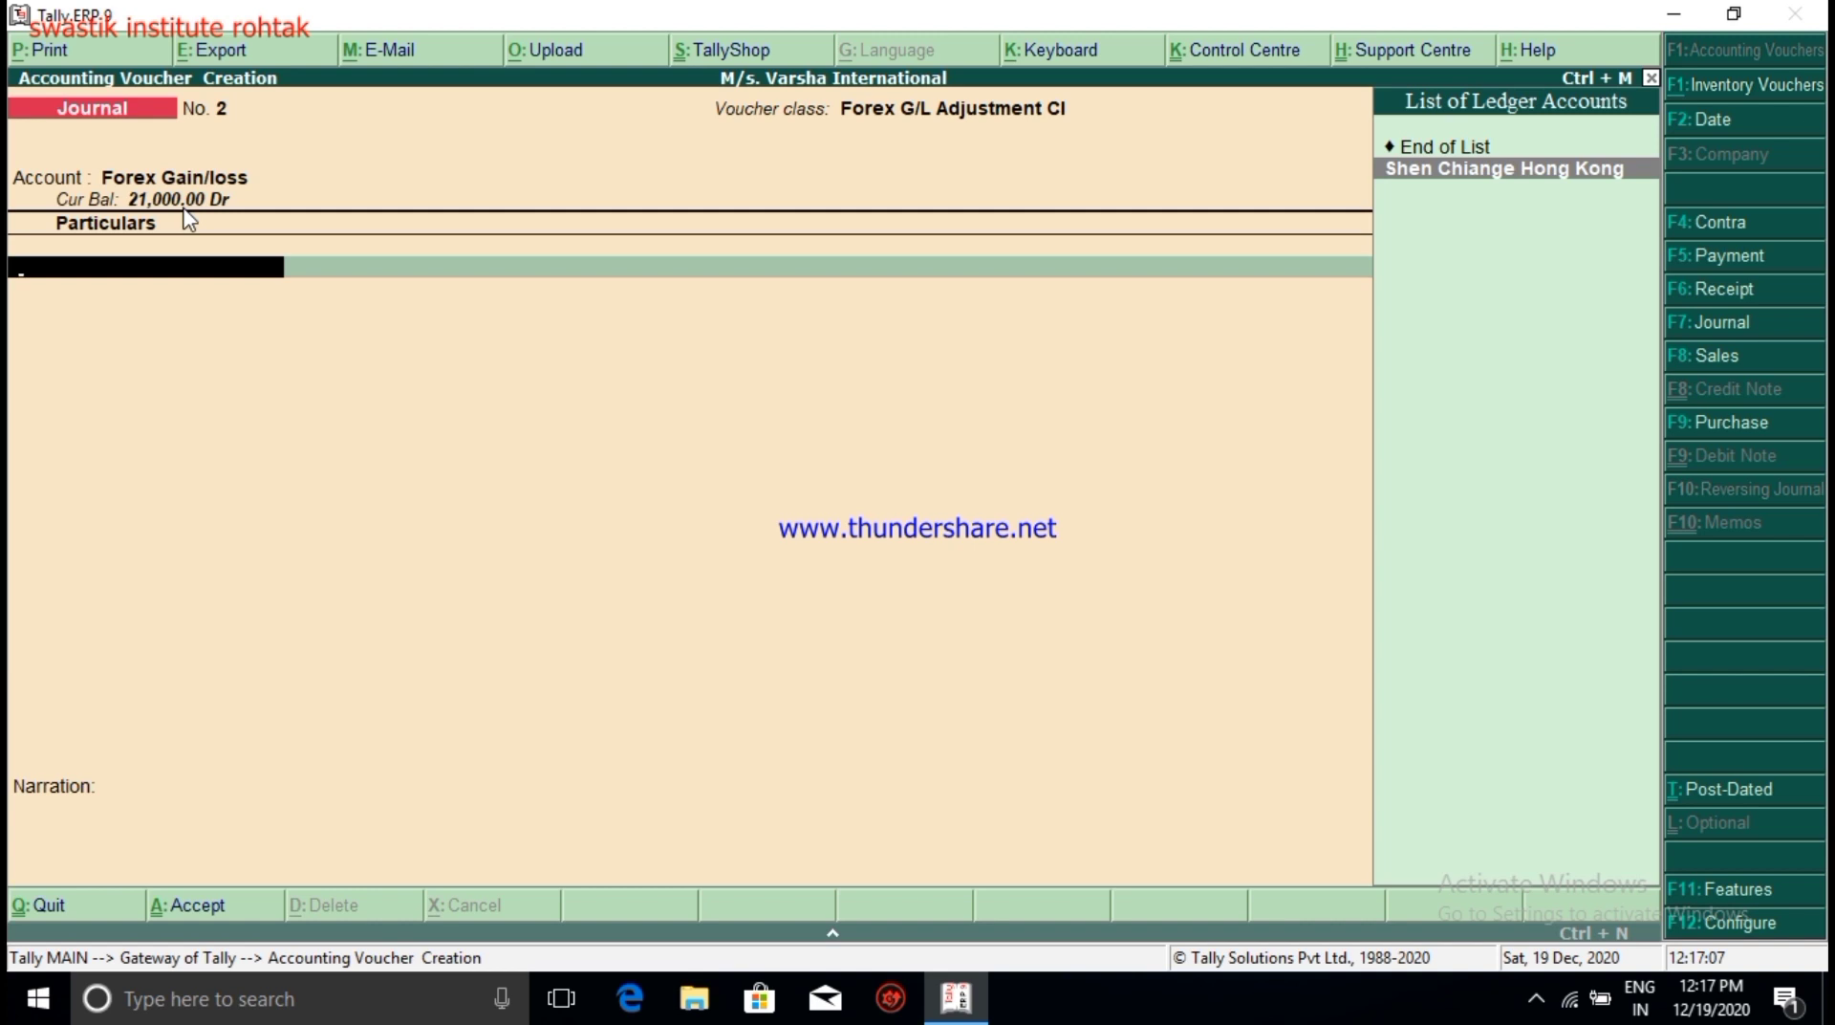
key(Return)
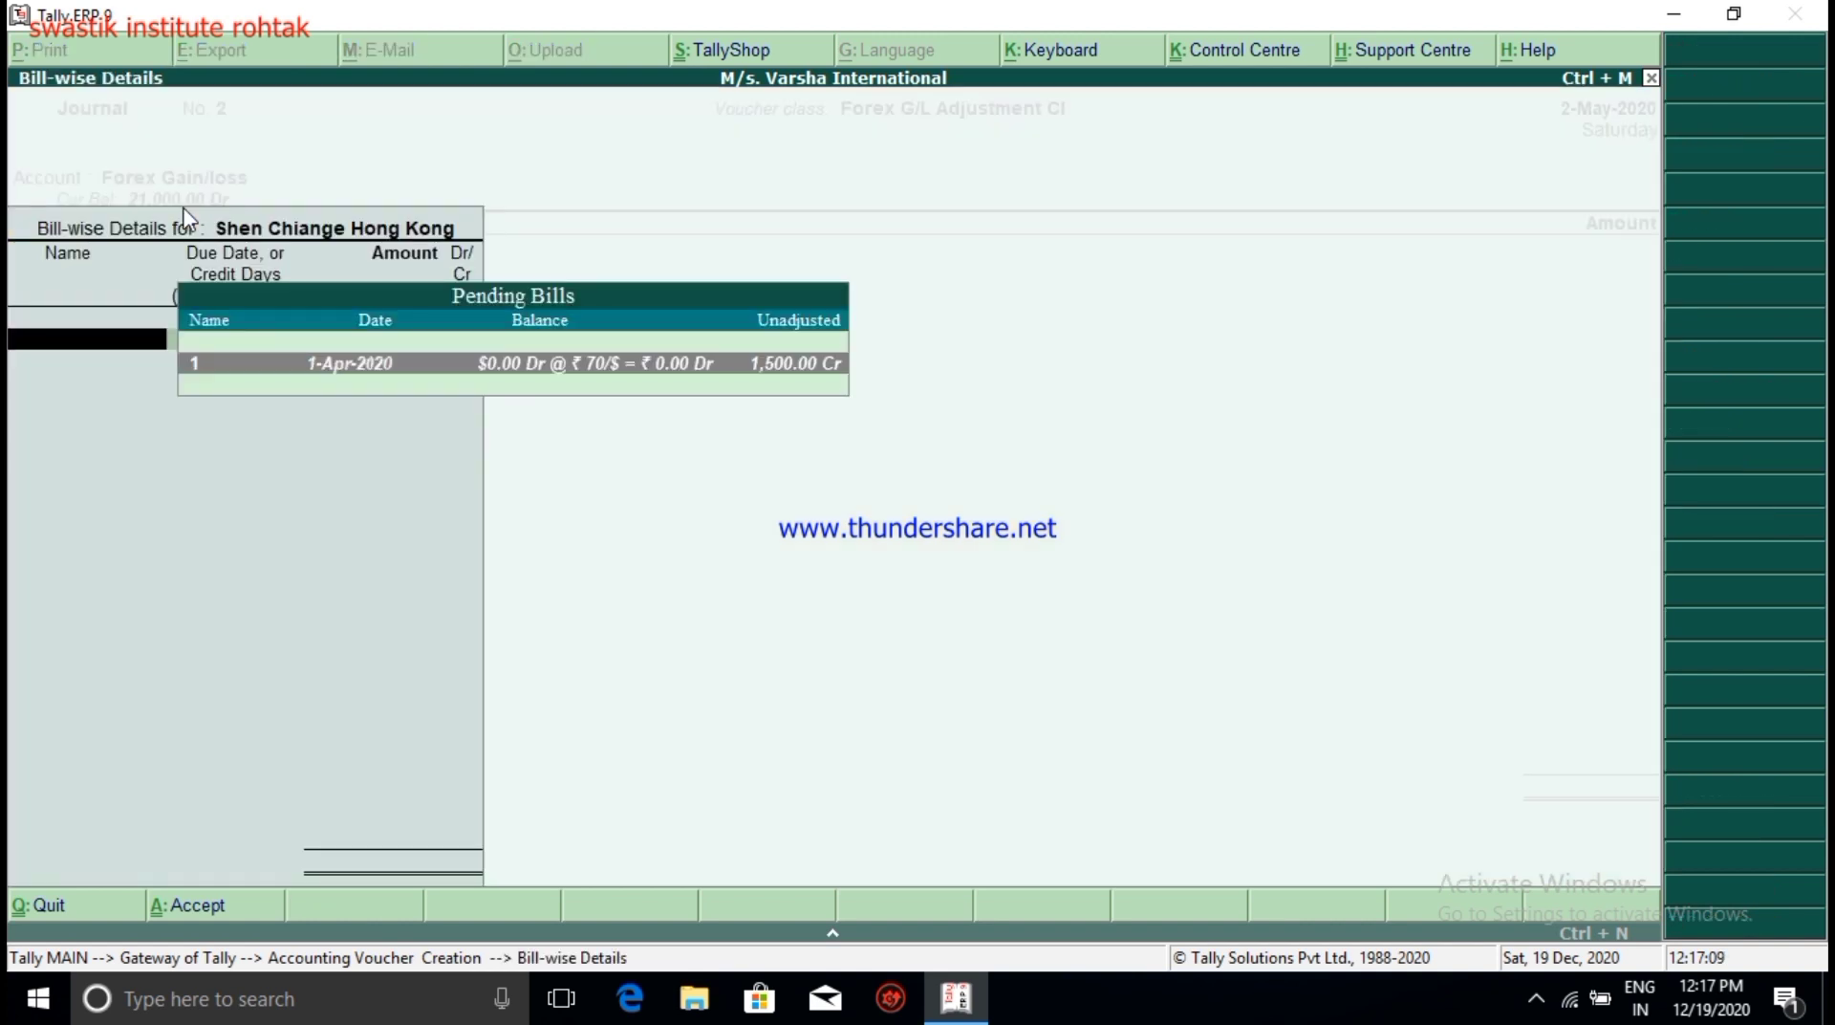
key(Return)
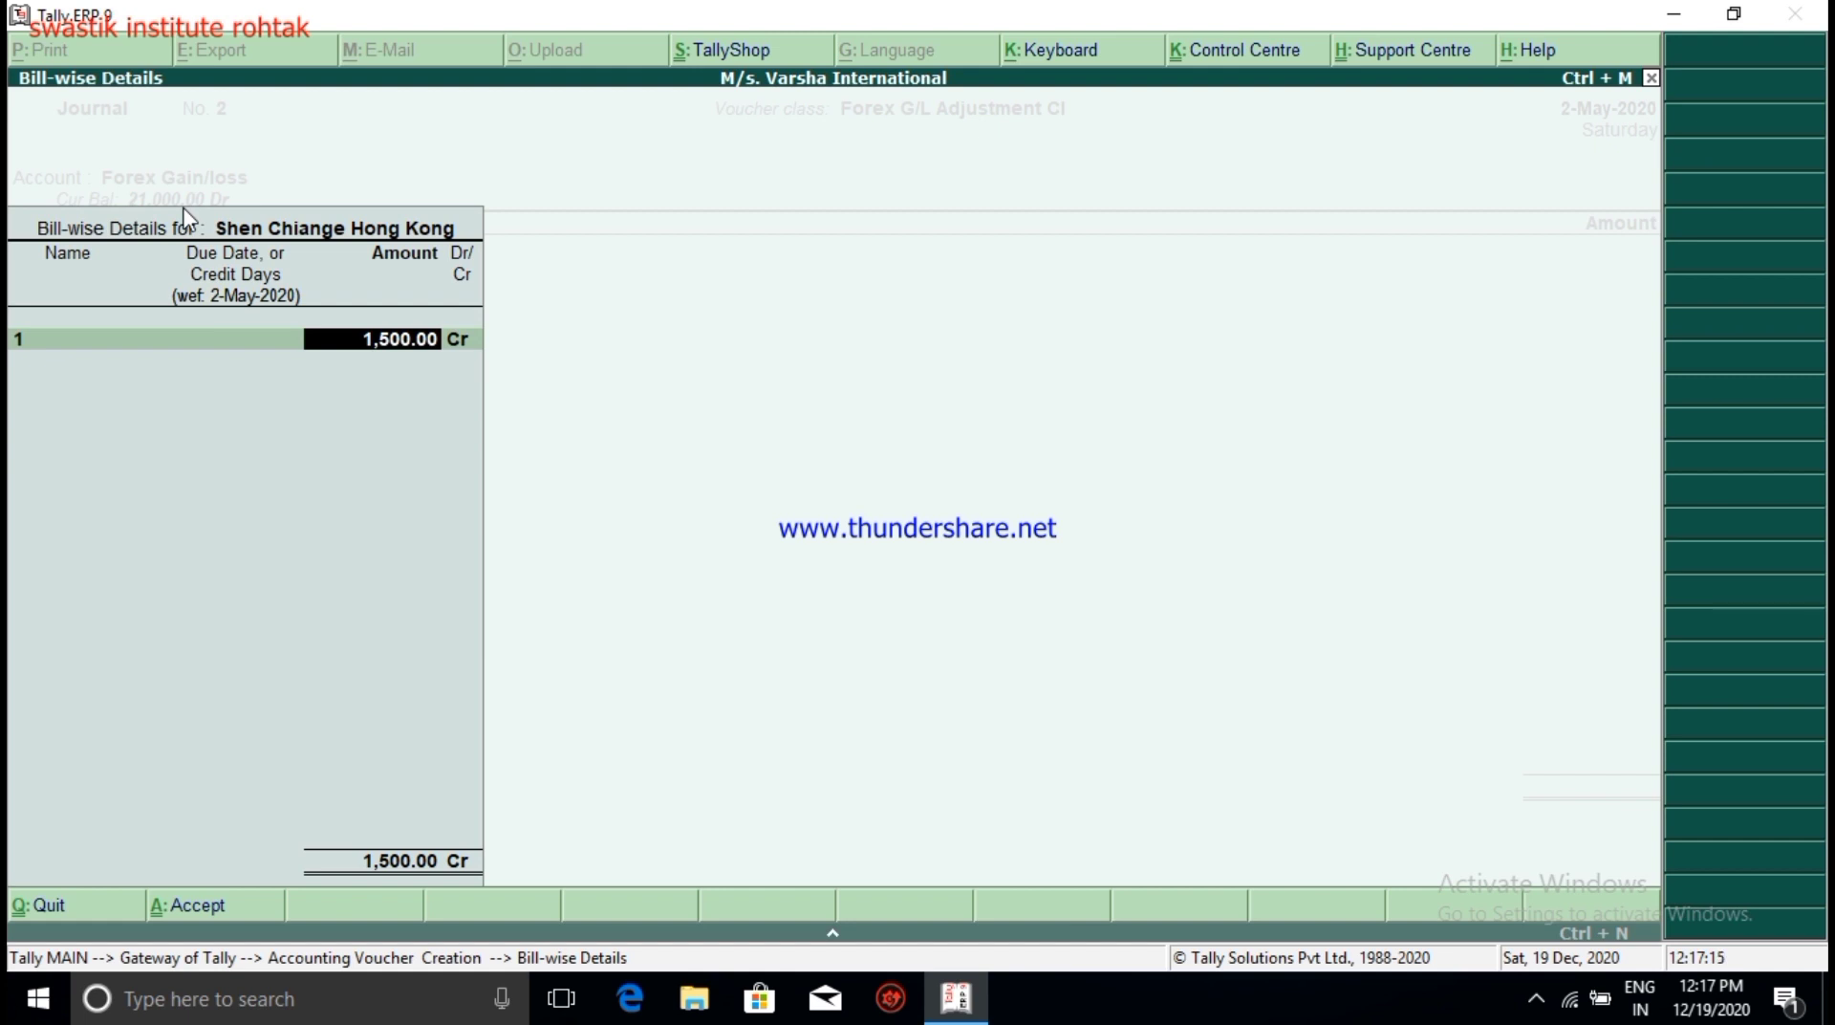
key(Return)
key(Return)
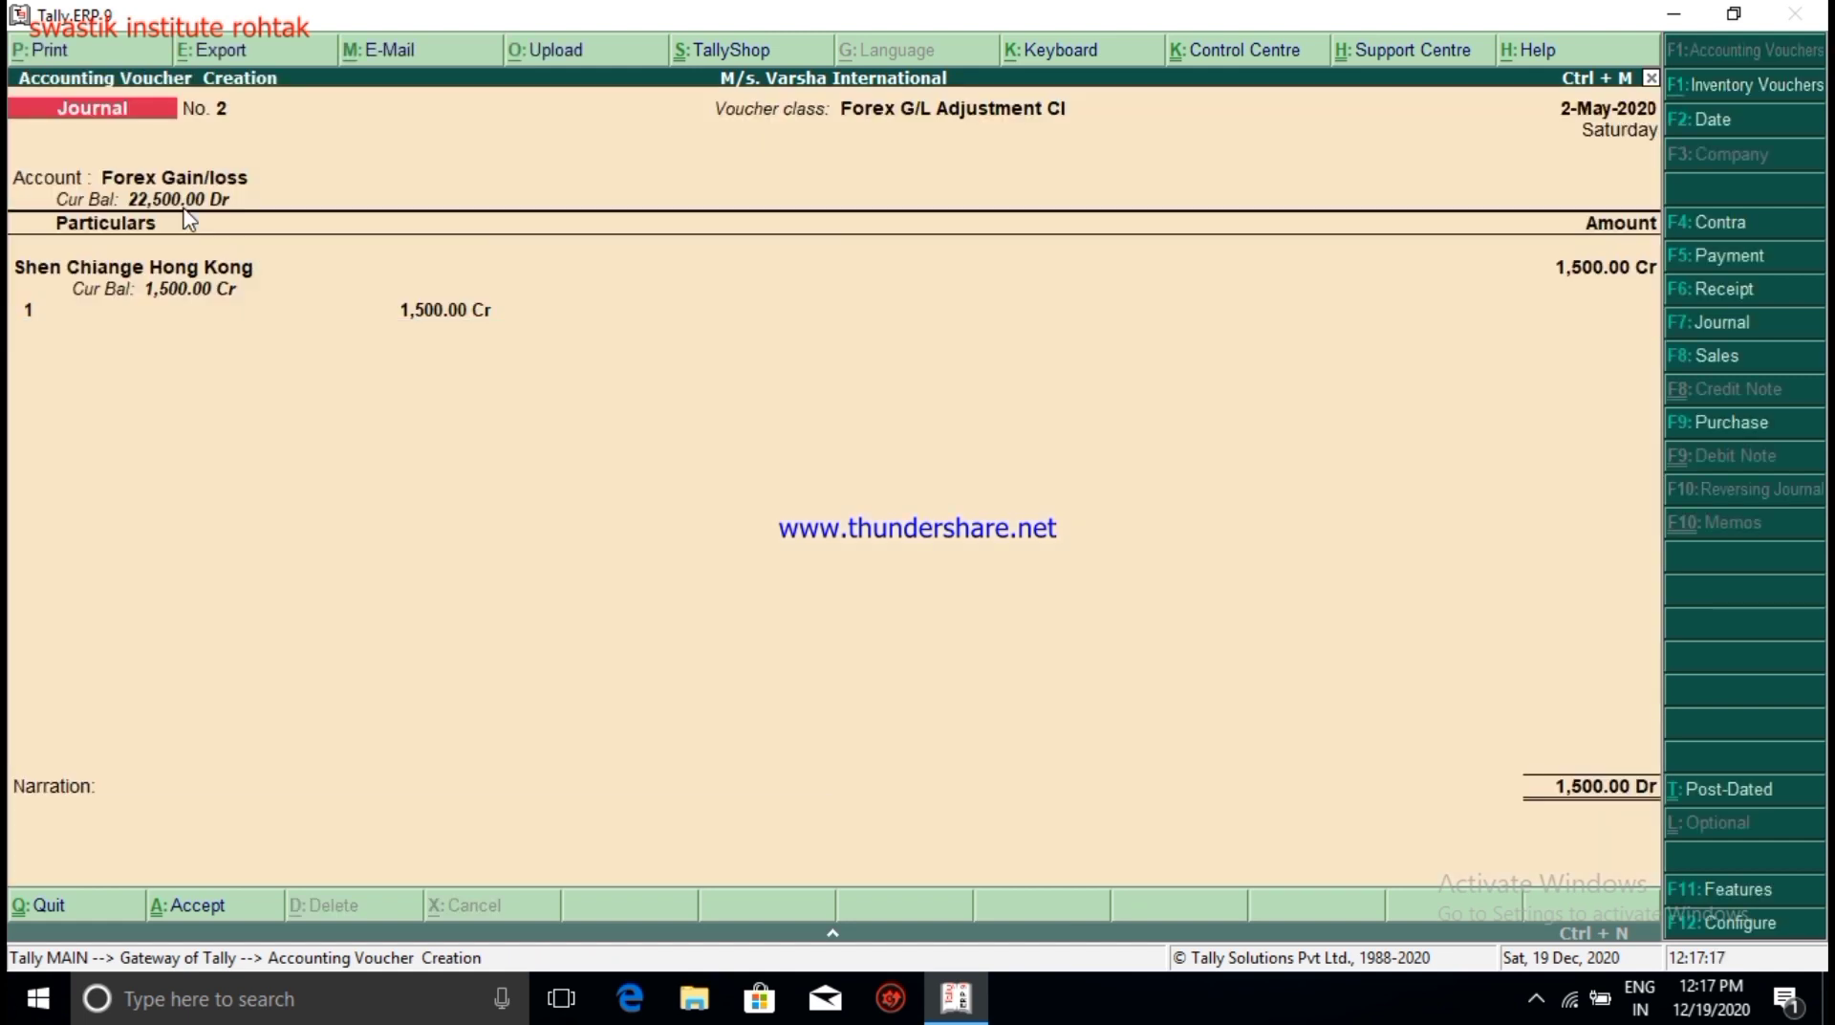
key(Return)
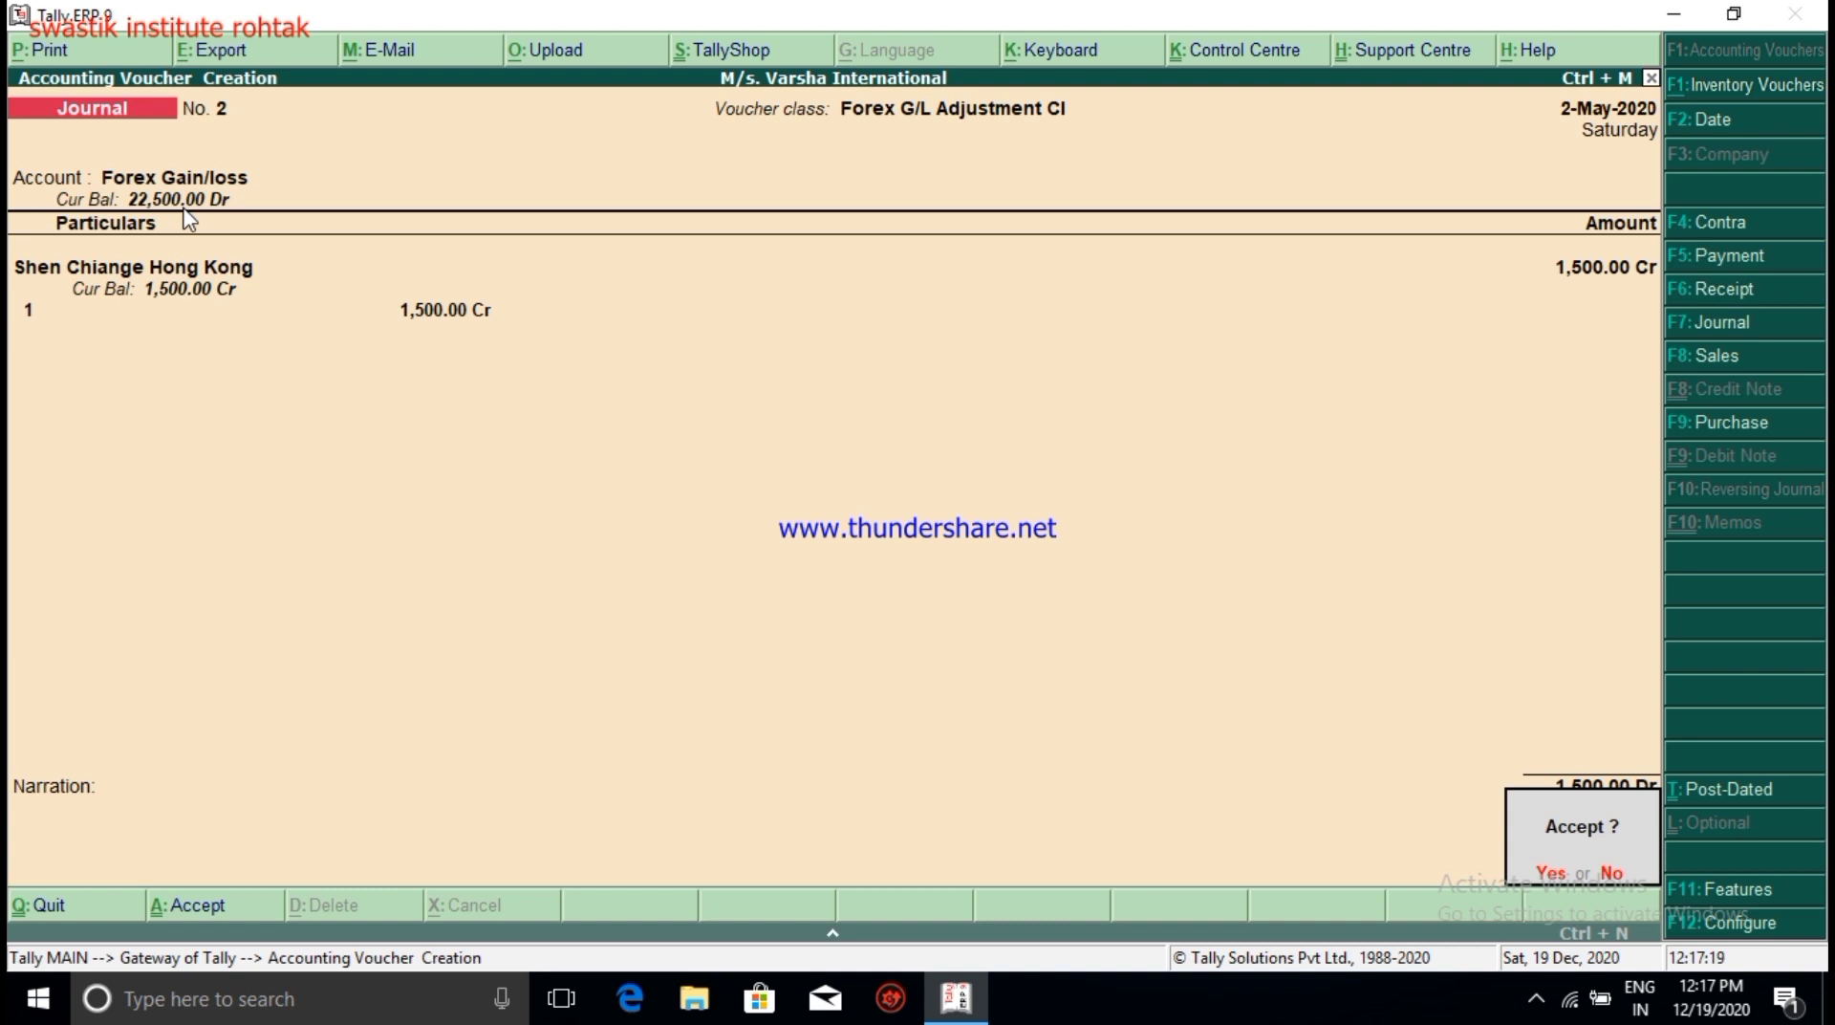
key(Return)
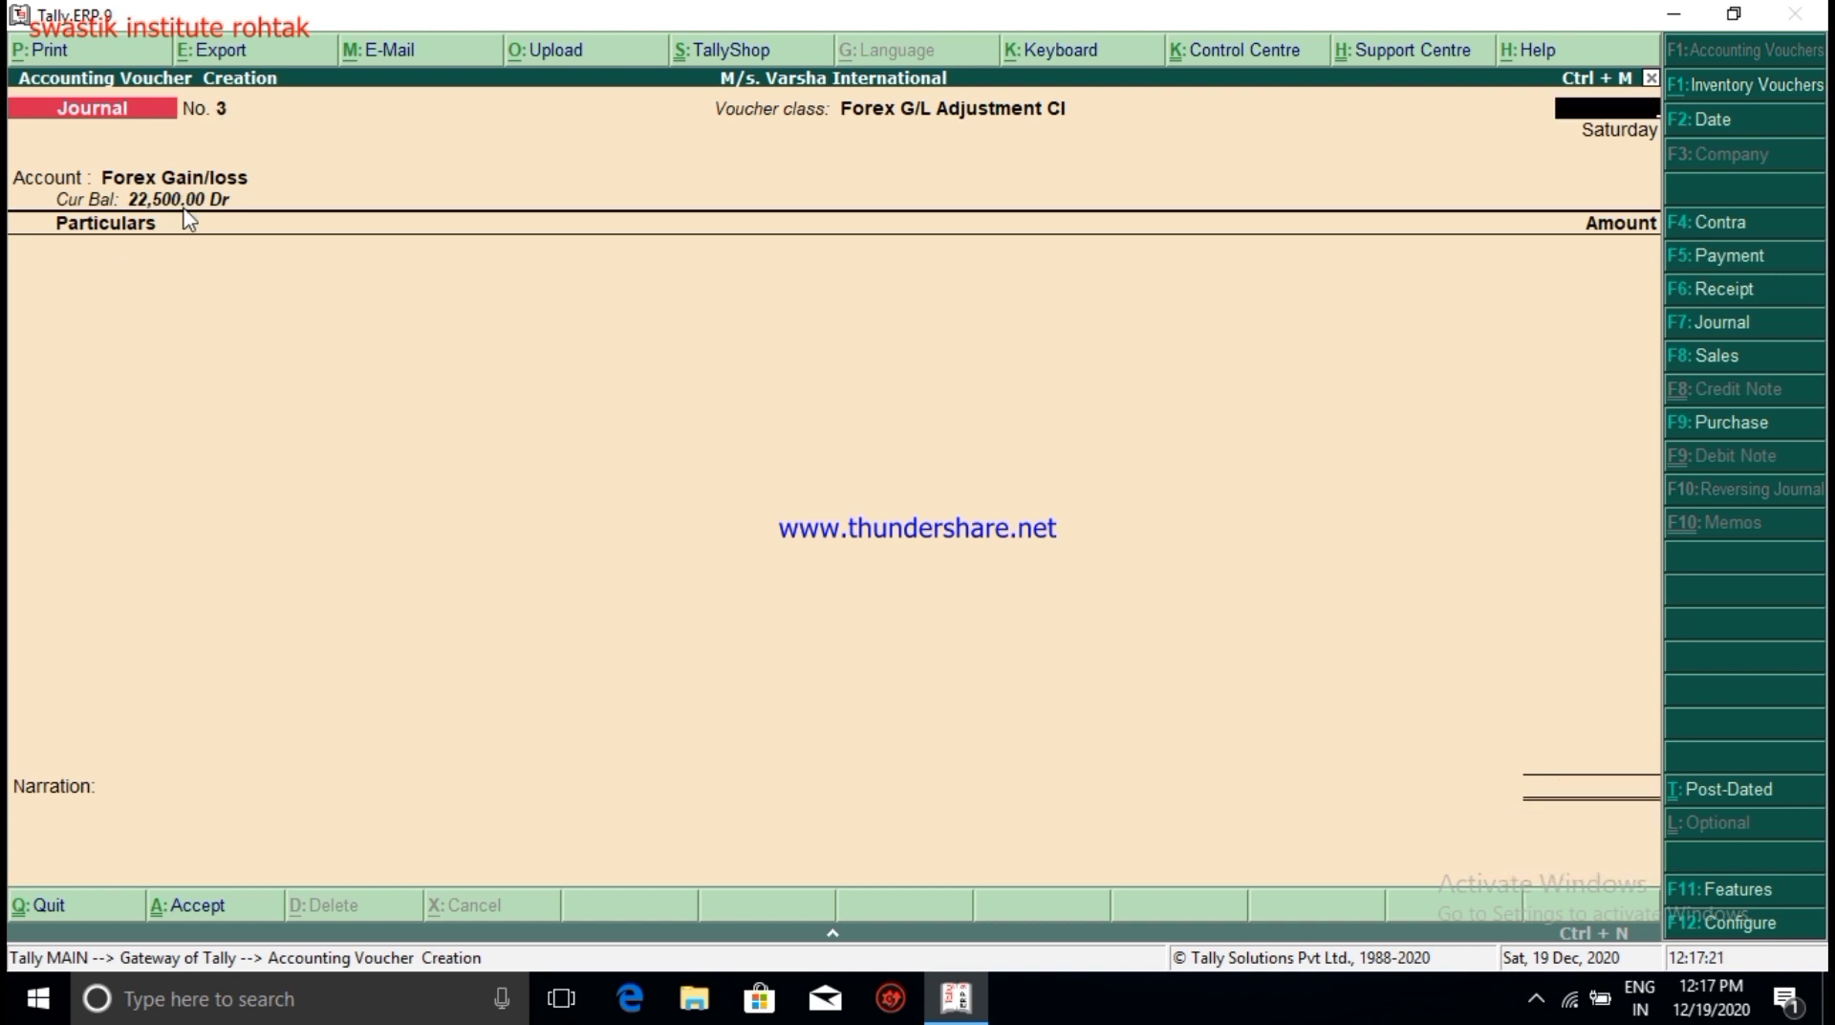
Step: Leave voucher entry and display the Hong Kong customer's ledger from the account books
key(Escape)
key(Return)
key(d)
key(Down)
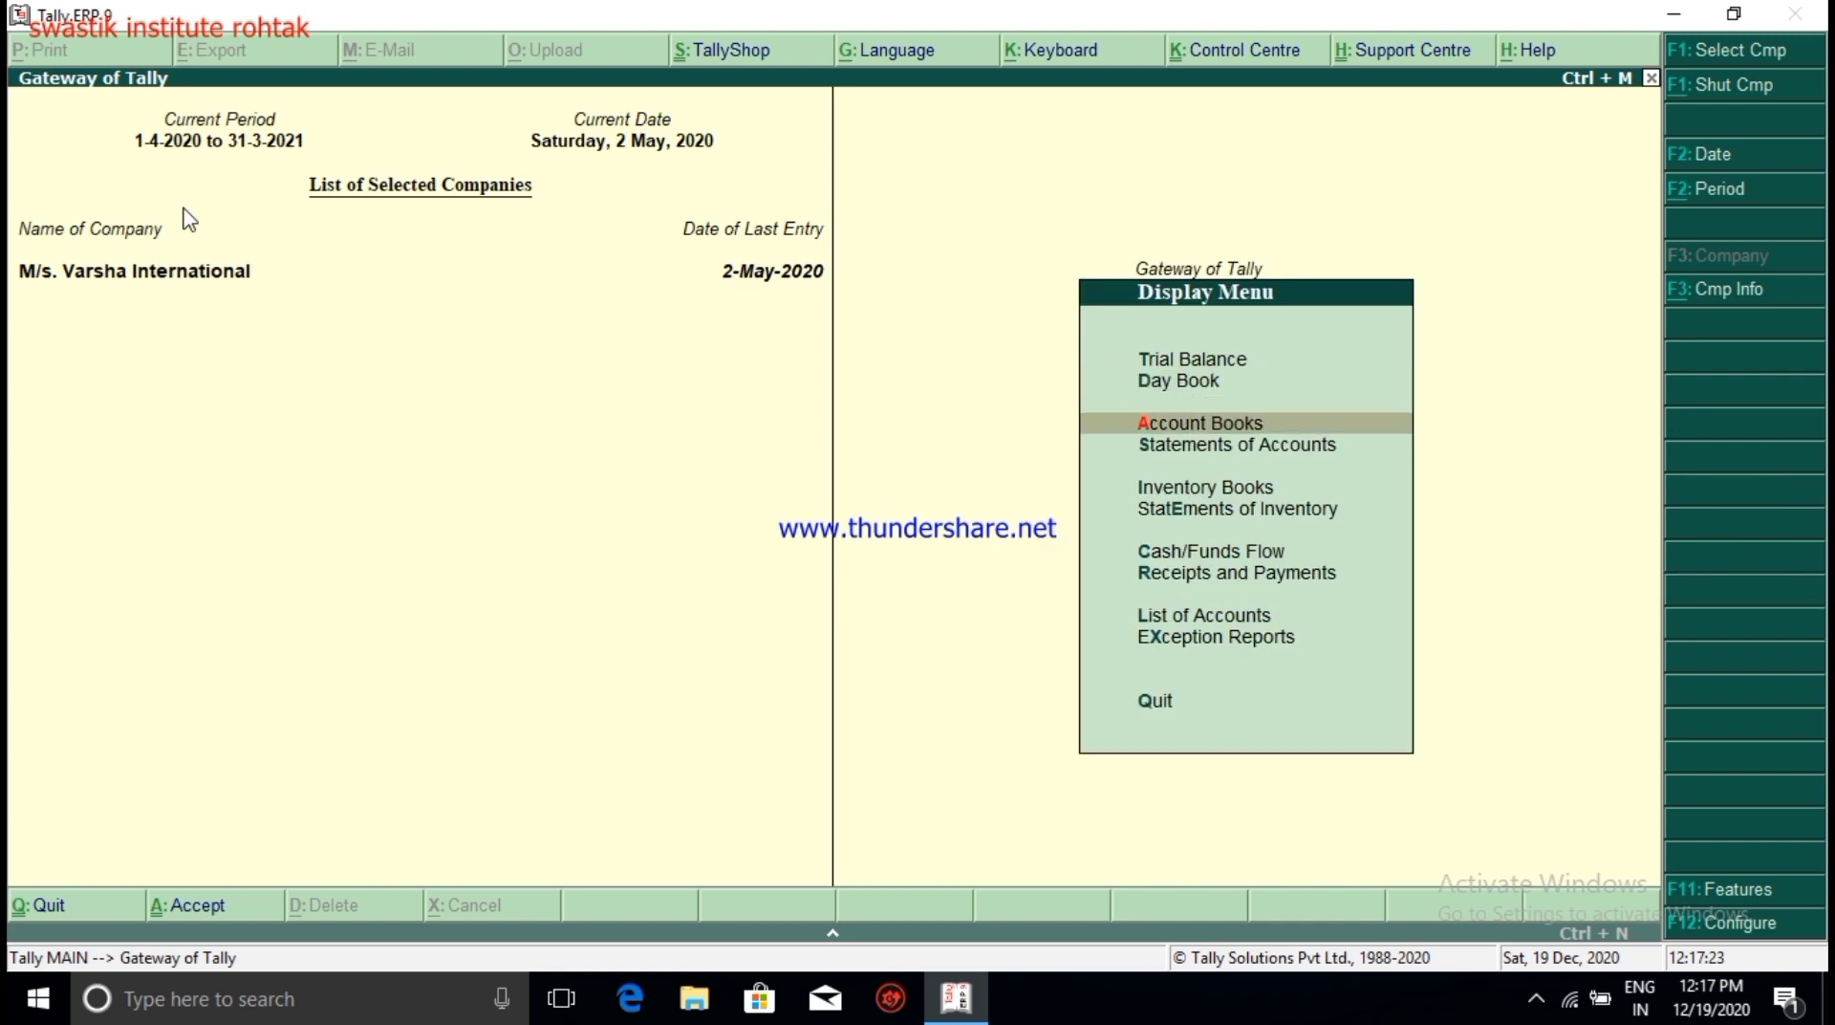
key(Return)
key(Down)
key(Return)
key(Down)
key(Down)
key(Down)
key(Down)
key(Down)
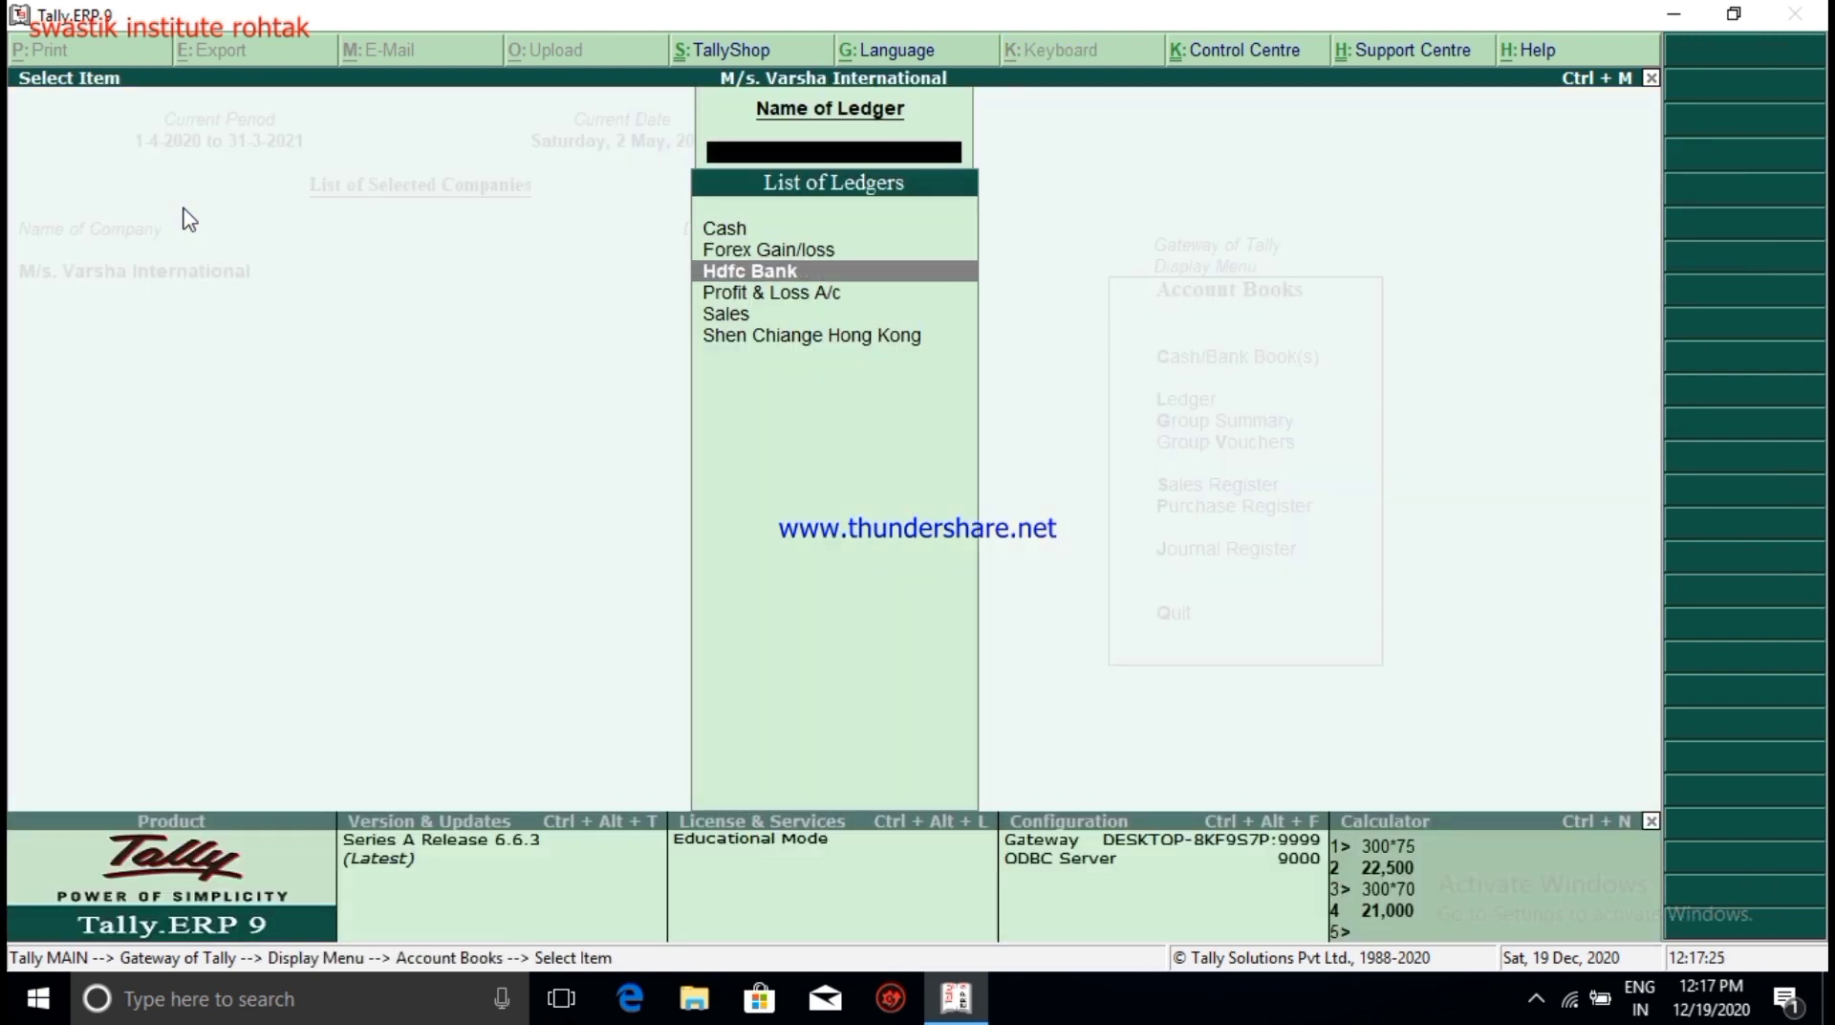
key(Return)
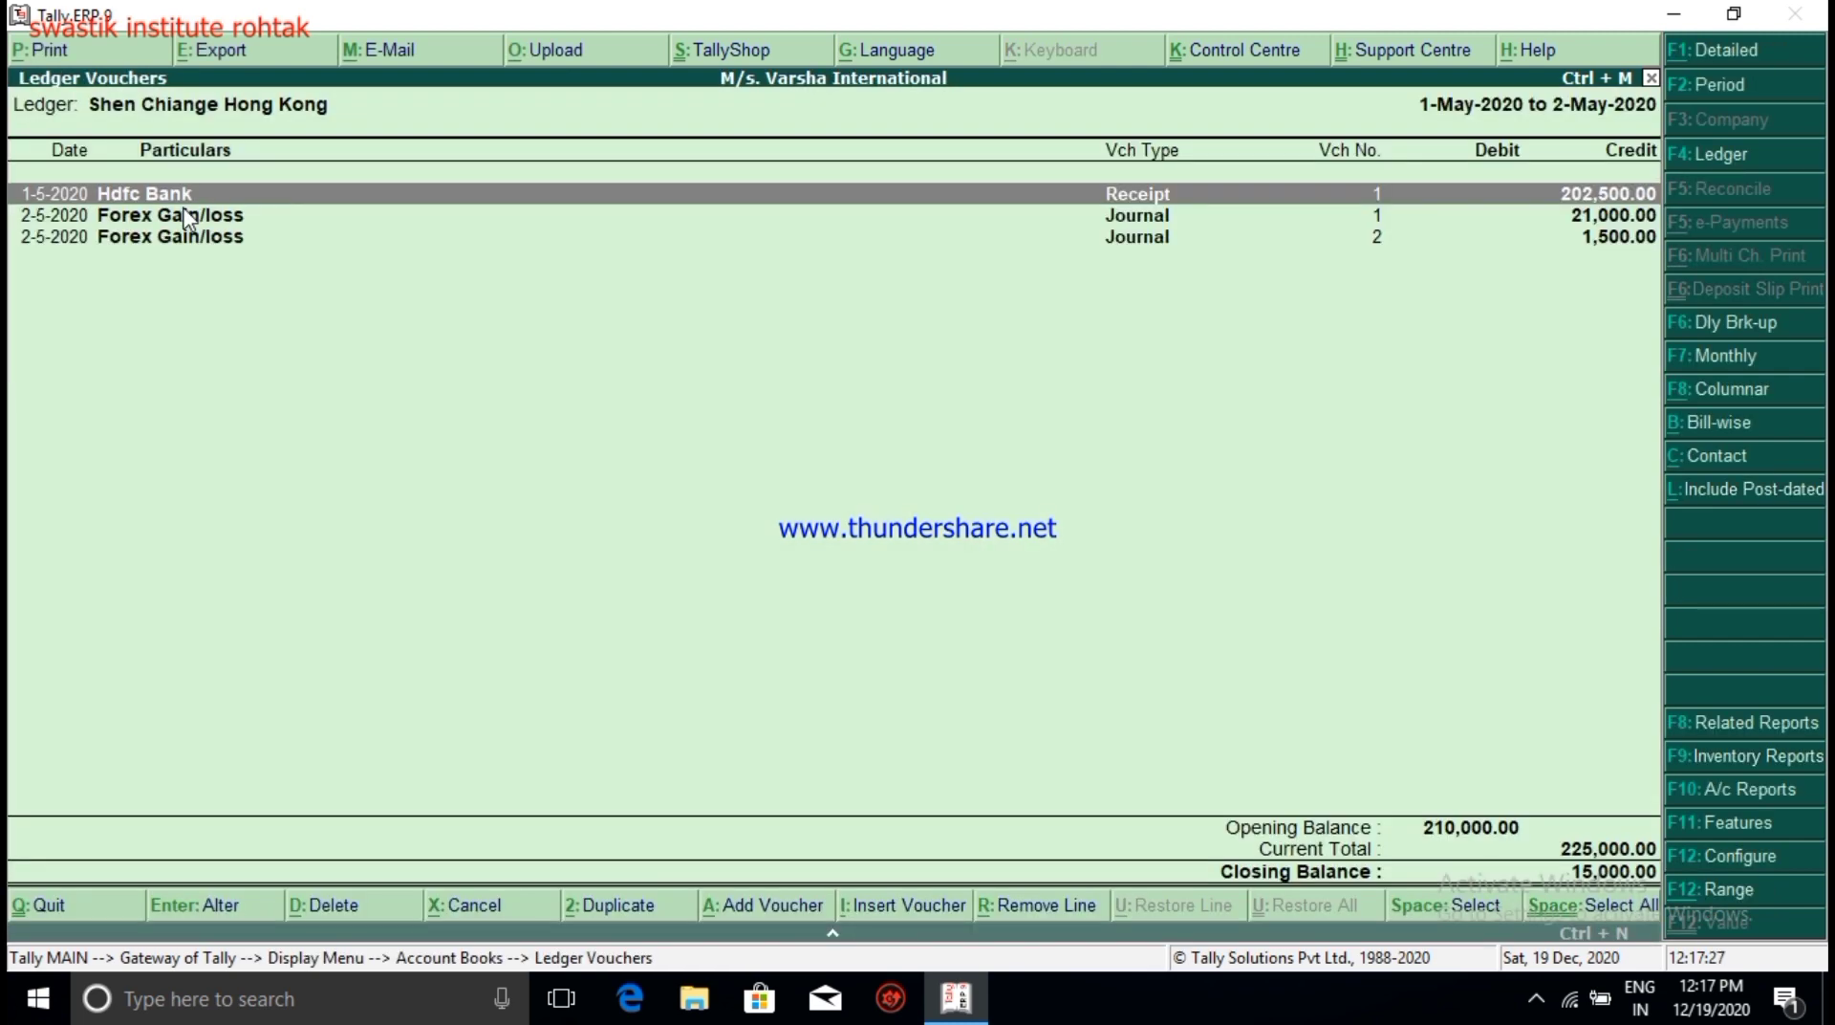
Step: Set the ledger's period to 1-4-2020 to 2-5-2020 and highlight the second Forex Gain/loss journal entry
key(F2)
text(1-4)
key(Return)
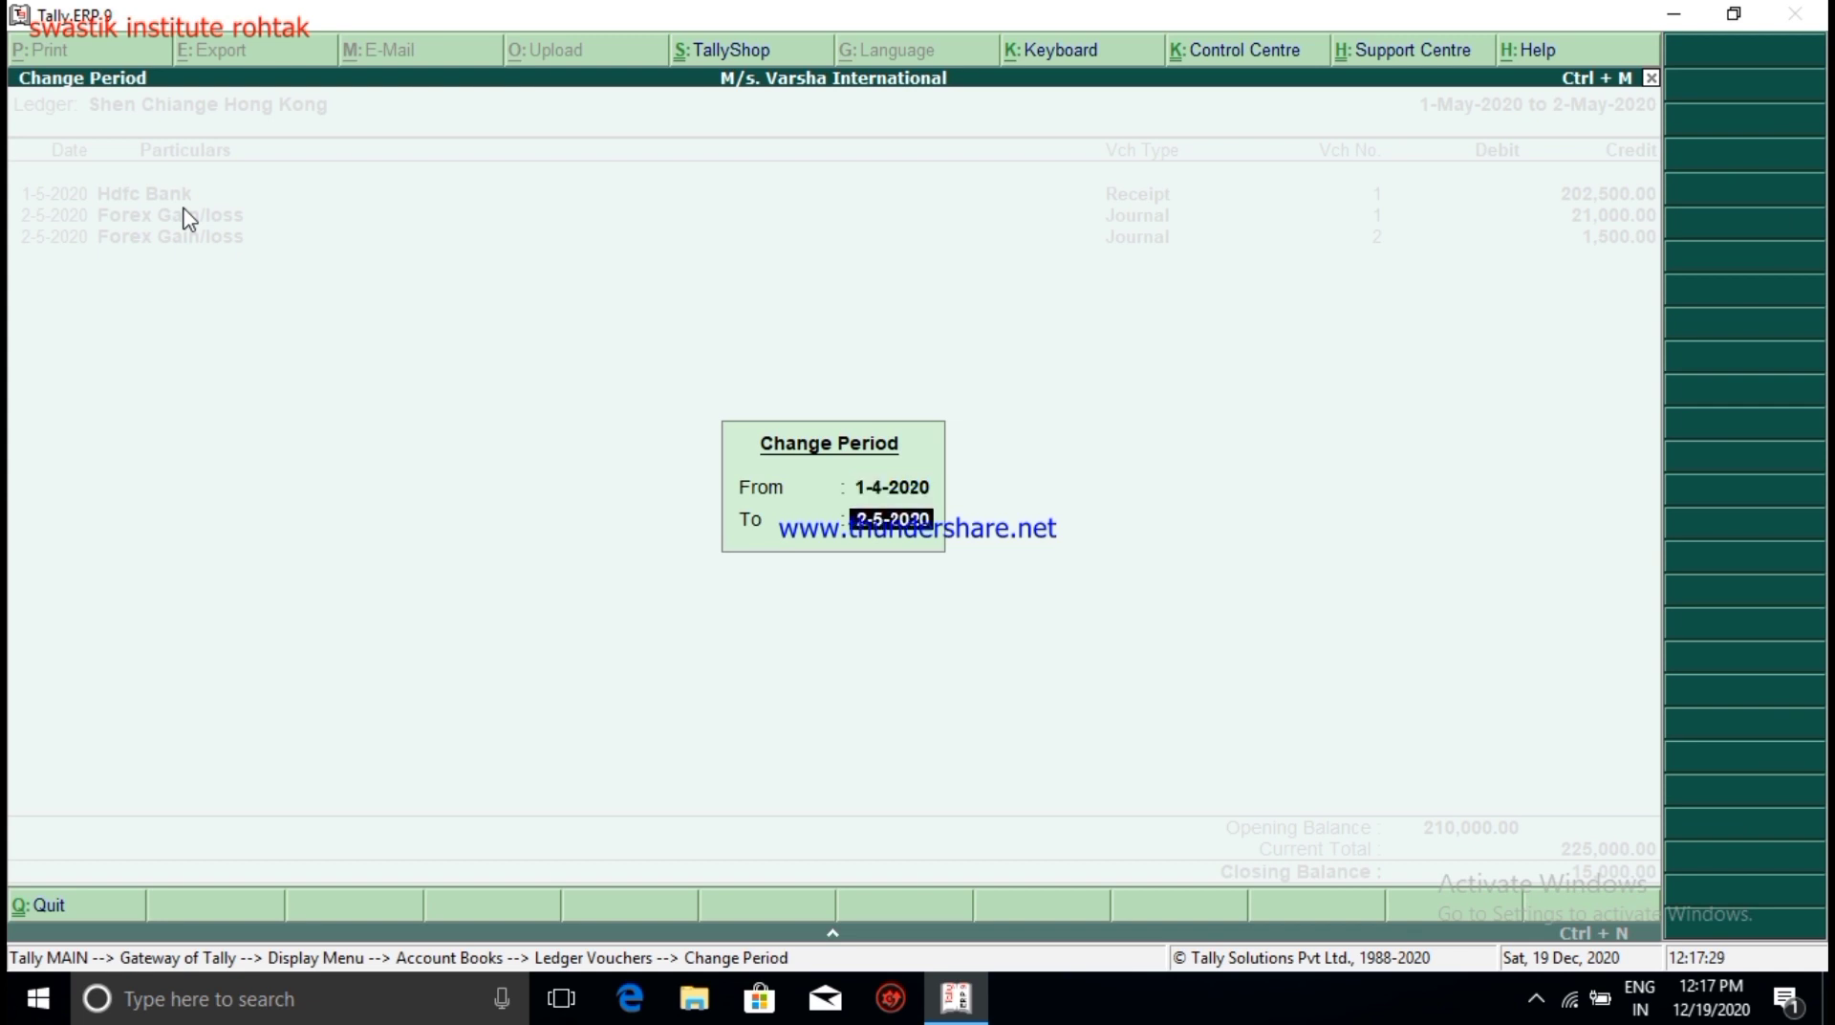
key(Return)
key(Down)
key(Down)
key(Down)
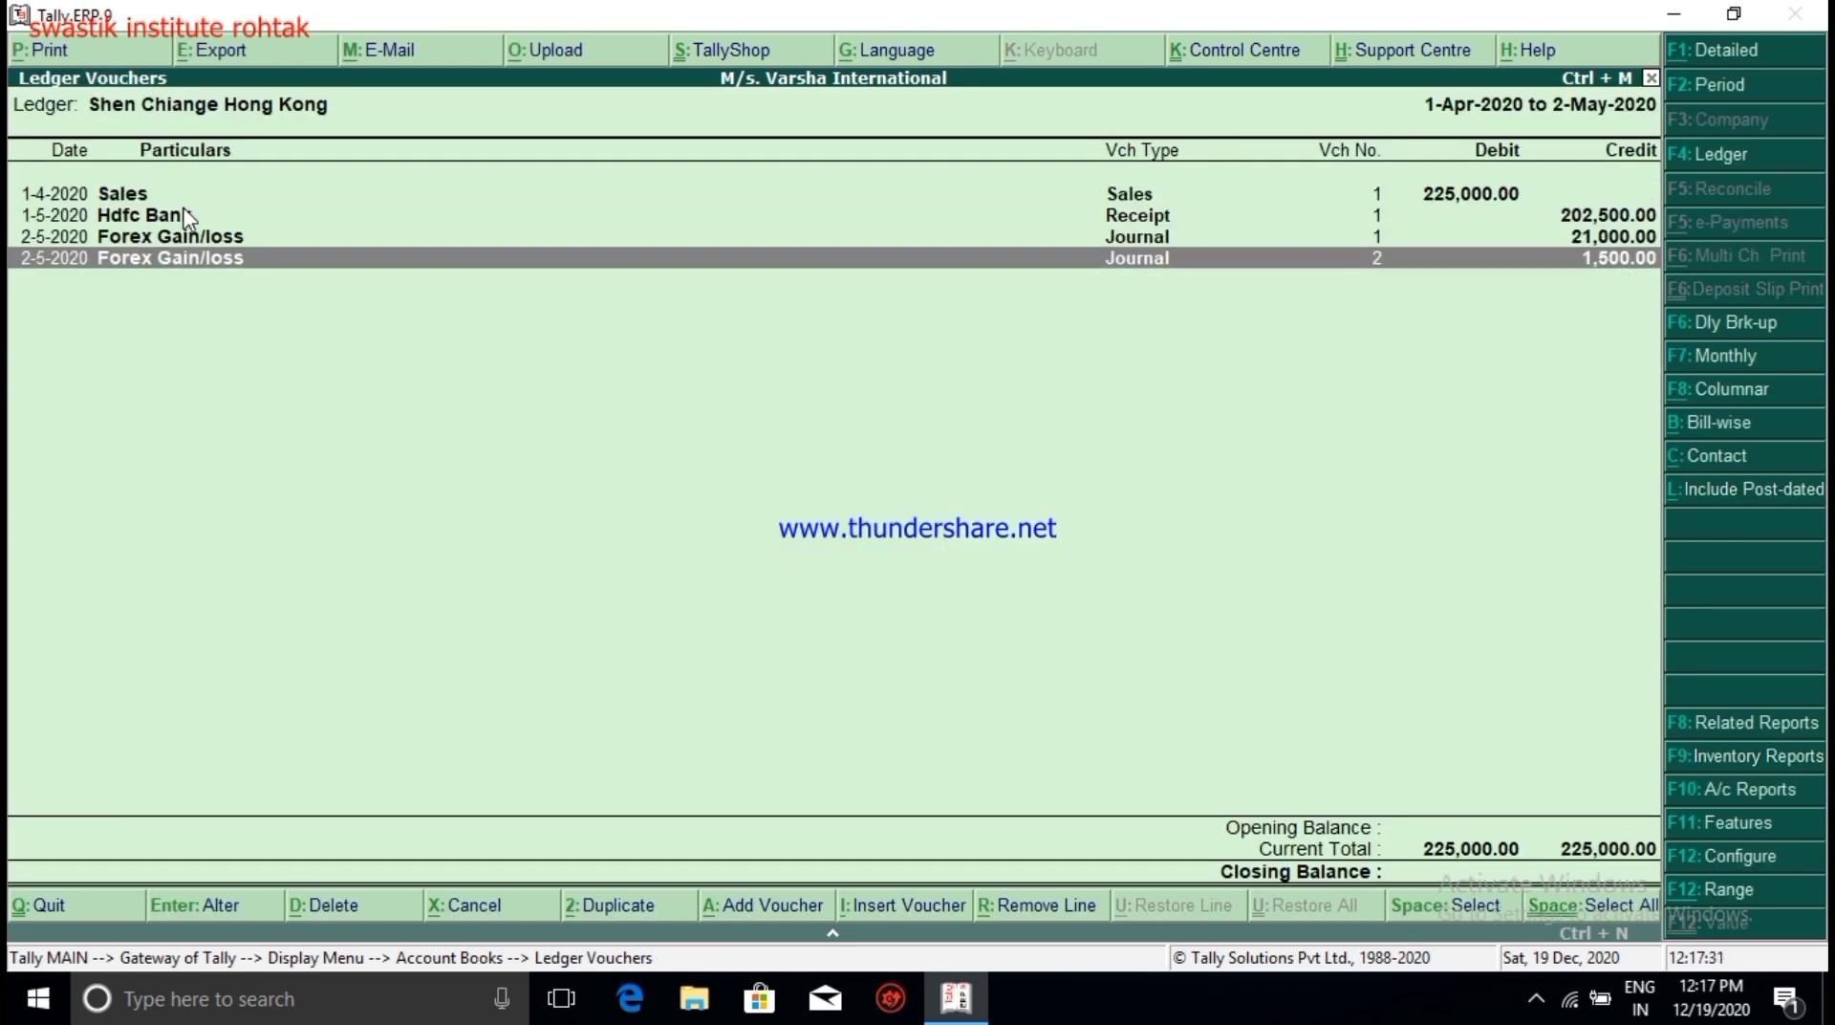